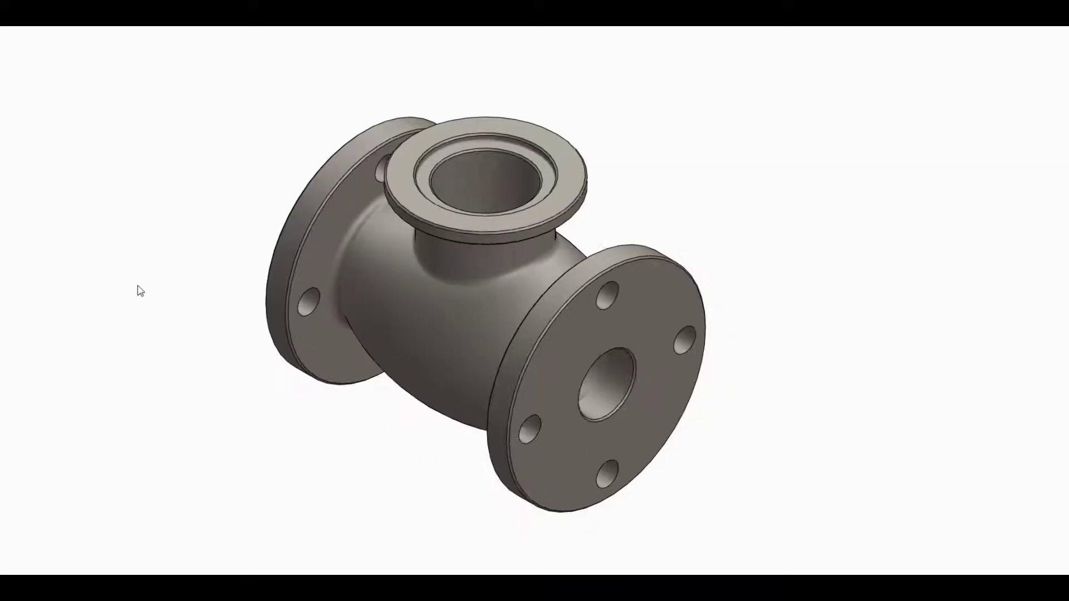
- Inspect the existing tee model in a cut-away section view, then orbit the full tee
scroll(331, 333, down, 2)
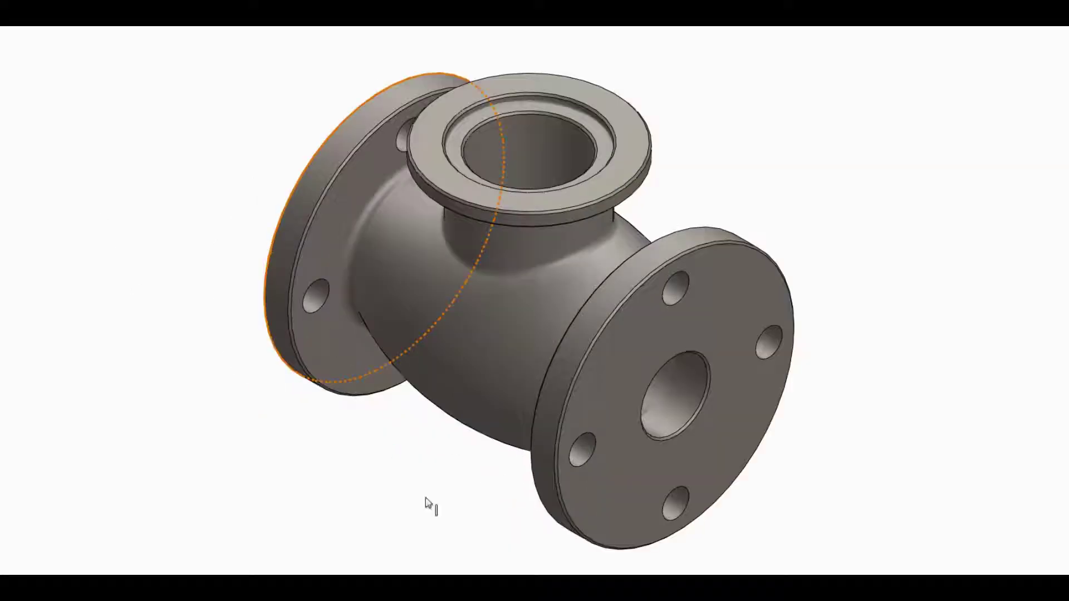
scroll(435, 484, down, 2)
scroll(435, 484, up, 2)
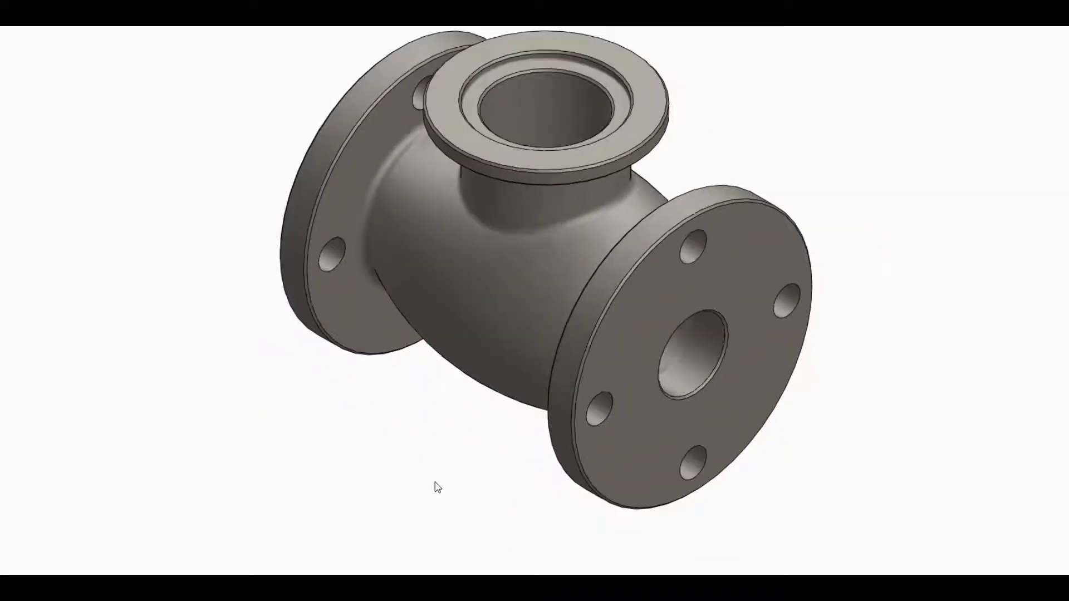
scroll(438, 488, up, 2)
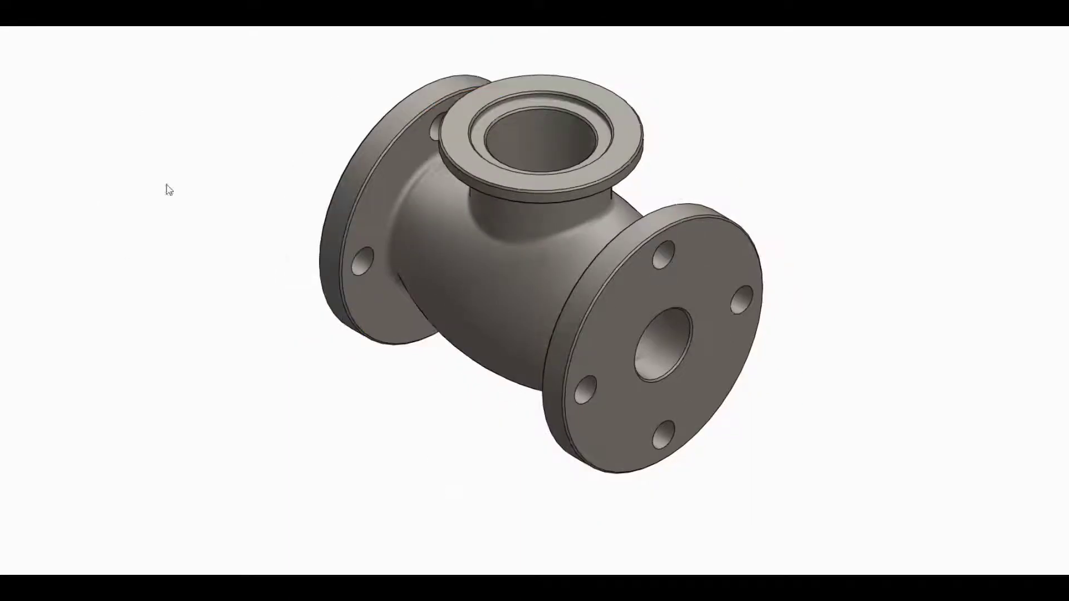
scroll(678, 93, down, 2)
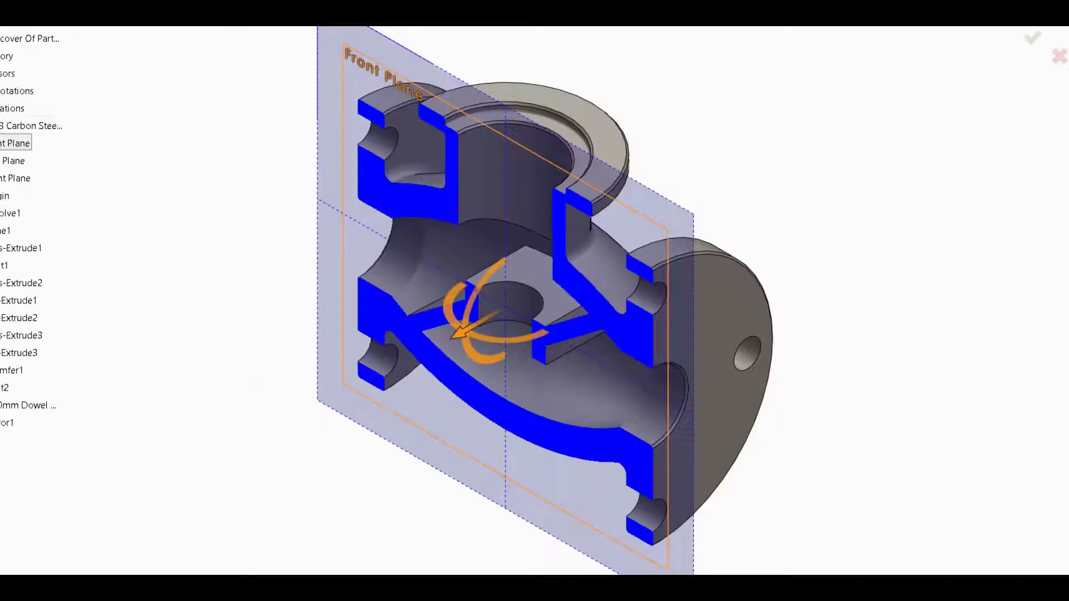
key(Return)
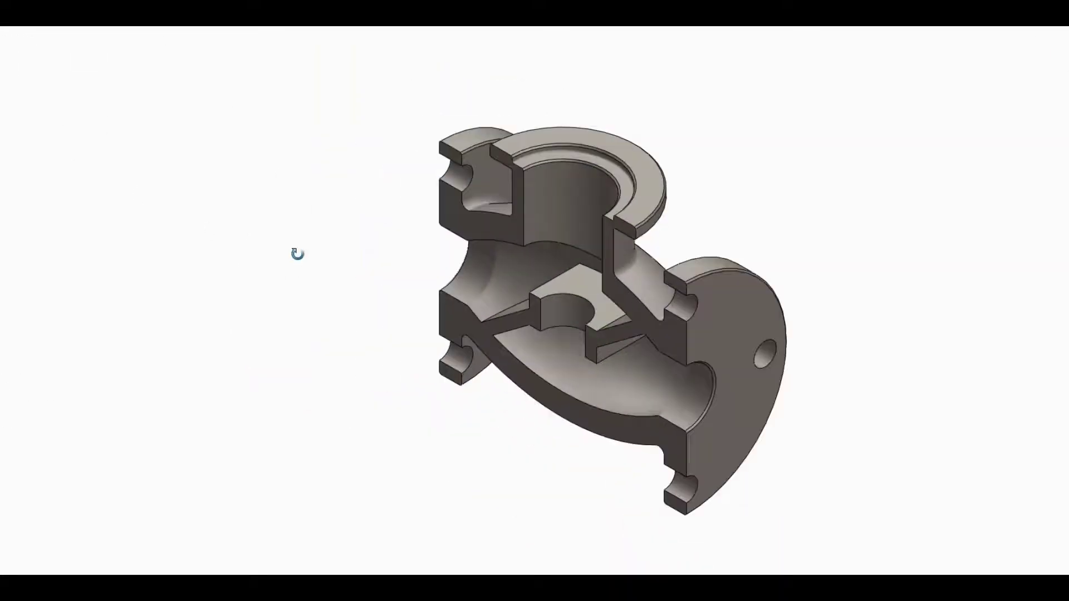
middle_drag(297, 254, 361, 278)
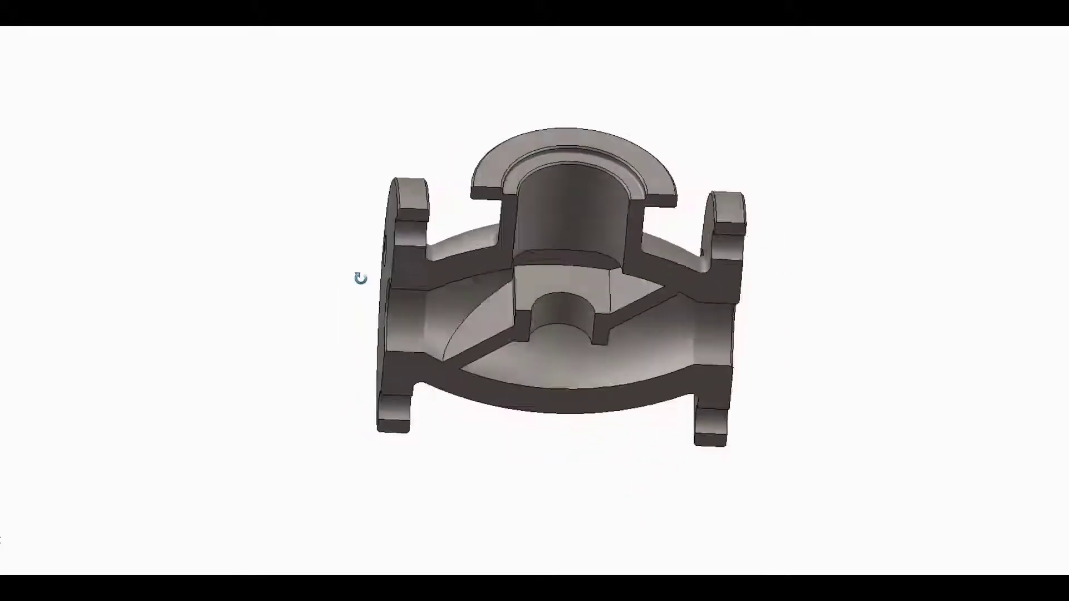
middle_drag(361, 278, 226, 210)
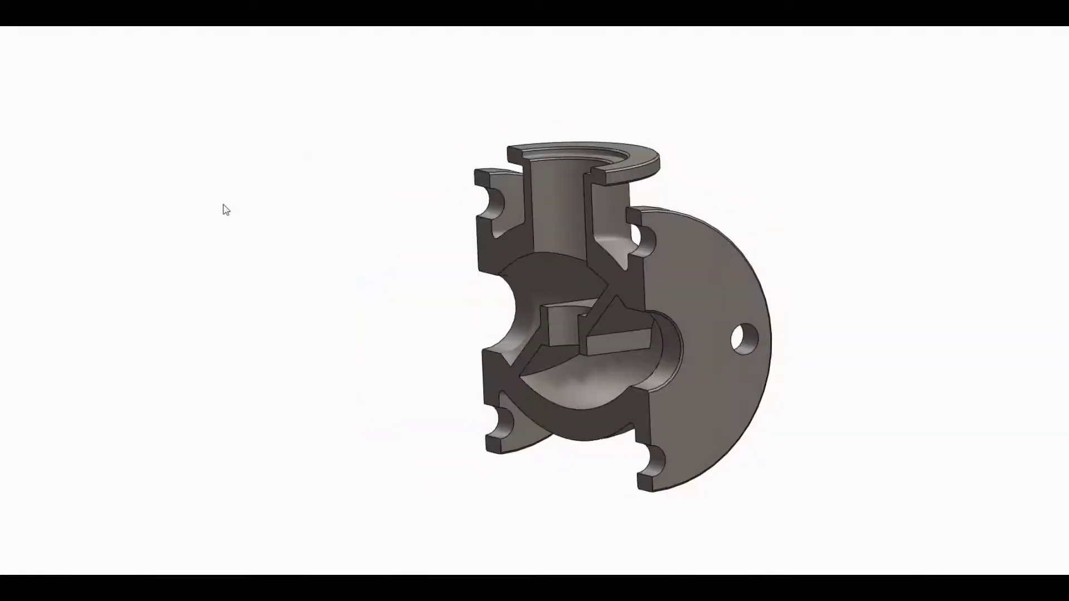
mouse_move(409, 228)
middle_down()
mouse_move(24, 274)
mouse_move(83, 277)
mouse_move(219, 239)
mouse_move(413, 243)
mouse_move(442, 246)
mouse_move(432, 282)
mouse_move(443, 304)
middle_up()
click(457, 29)
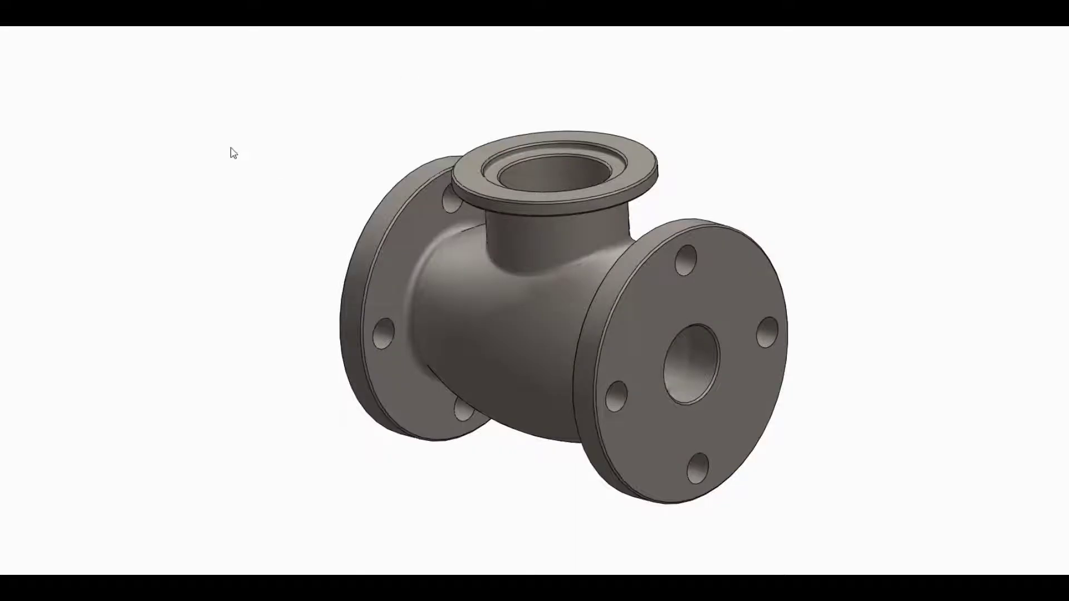
mouse_move(140, 226)
middle_down()
mouse_move(250, 262)
mouse_move(149, 217)
middle_up()
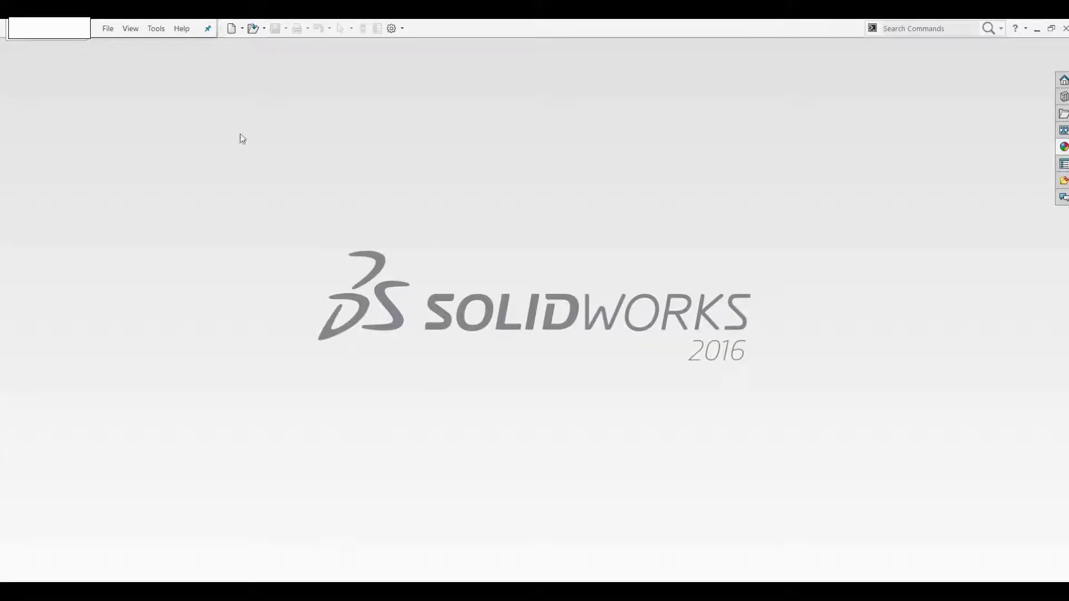
- Create new Part1 and begin a Revolve profile sketch on the Front Plane
click(231, 29)
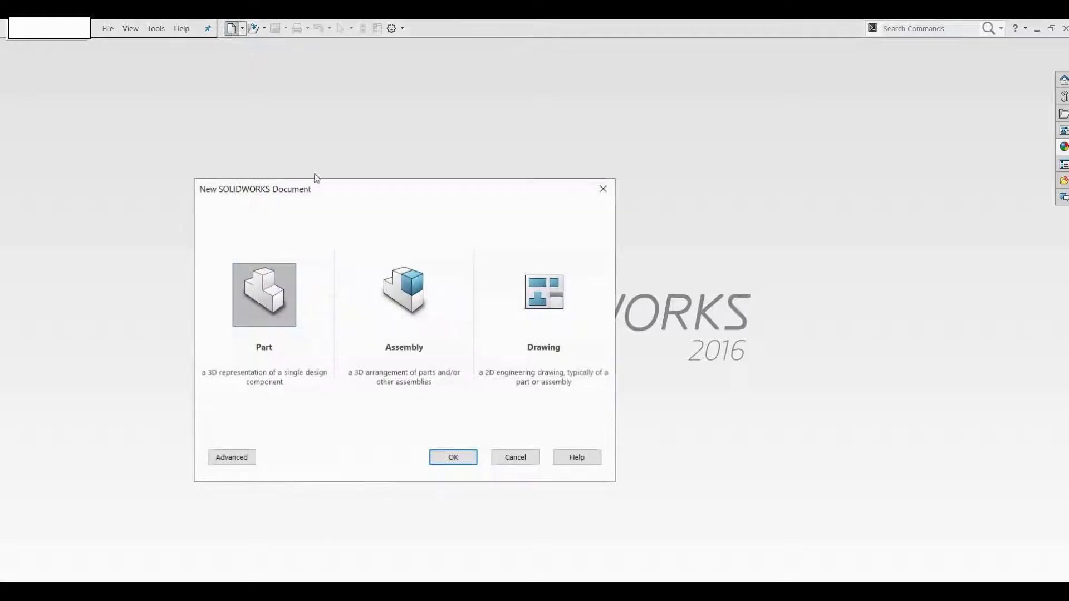
click(454, 460)
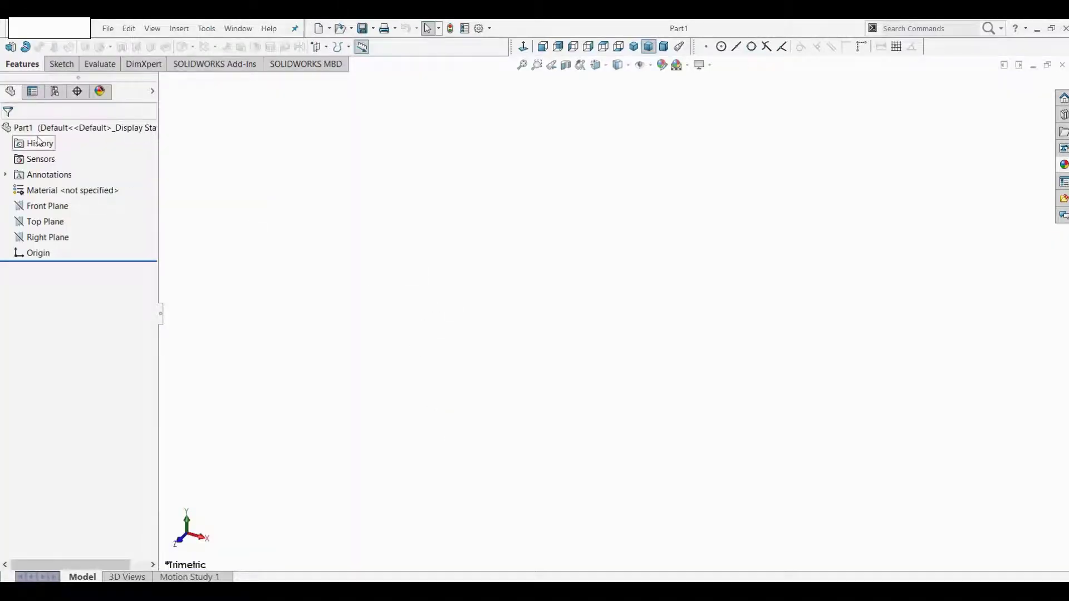
click(25, 48)
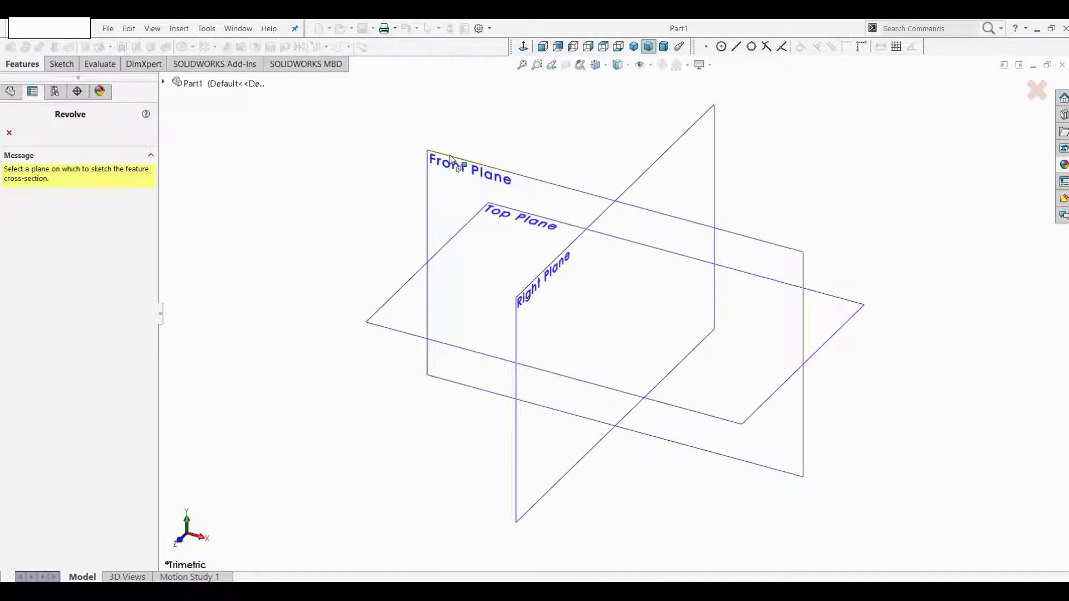
click(450, 160)
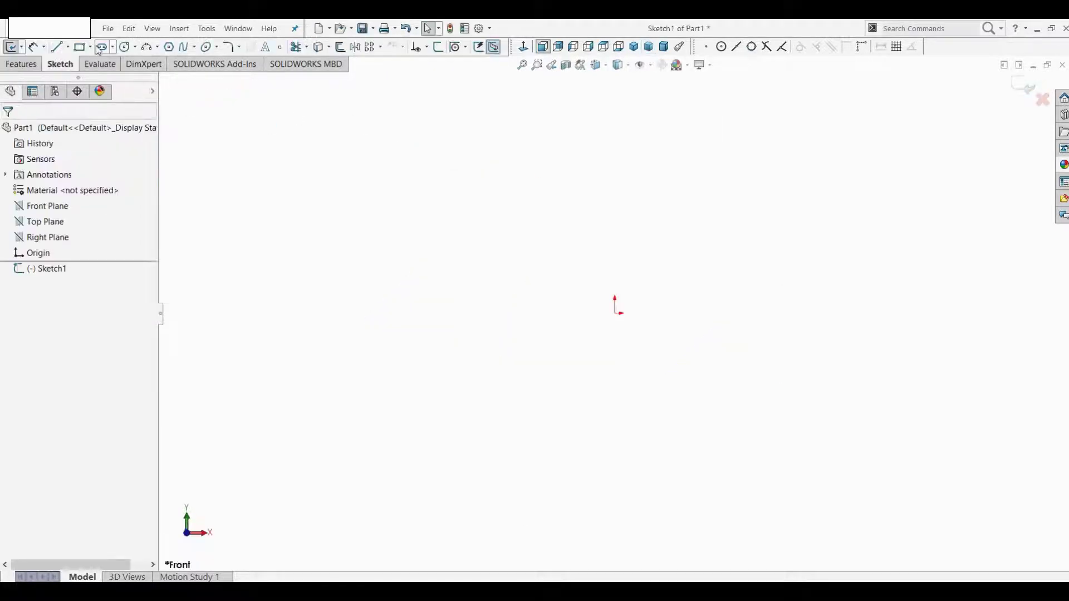
- Draw a vertical centerline down to the origin and a horizontal centerline to its right
click(67, 47)
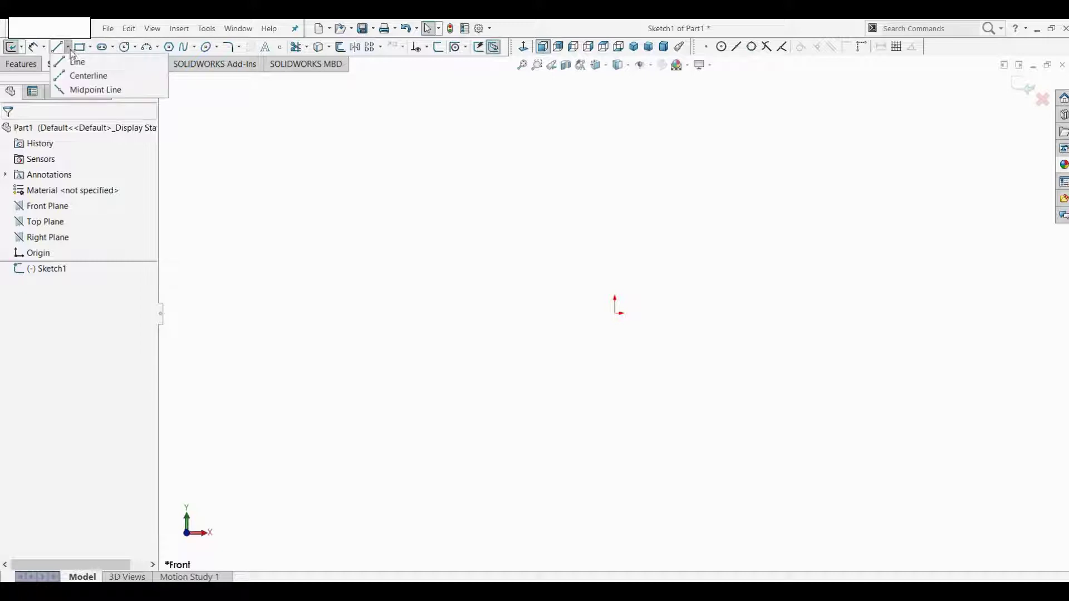
click(83, 75)
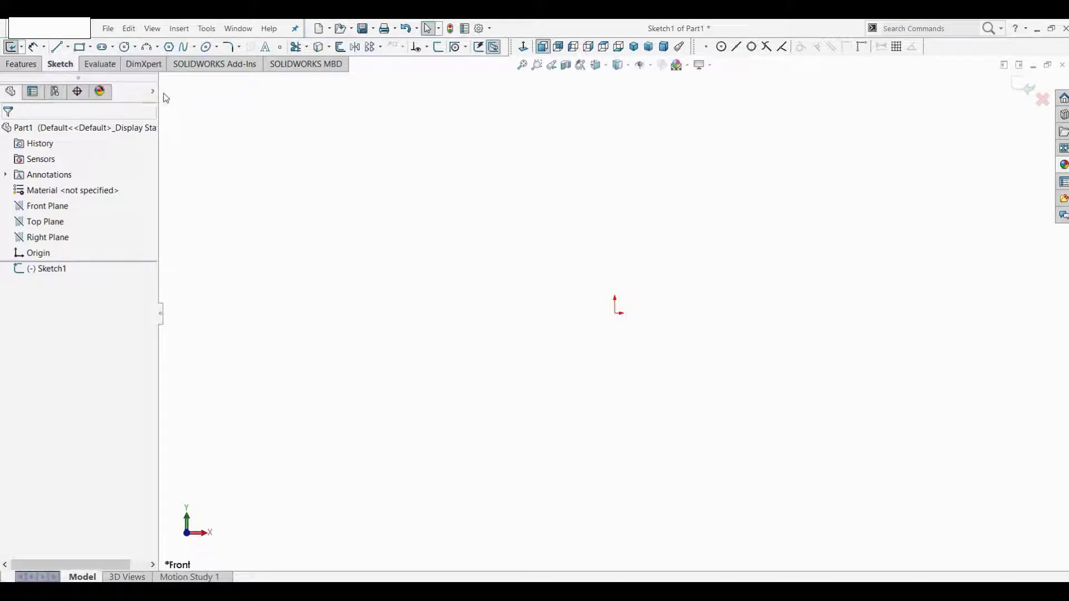
click(614, 247)
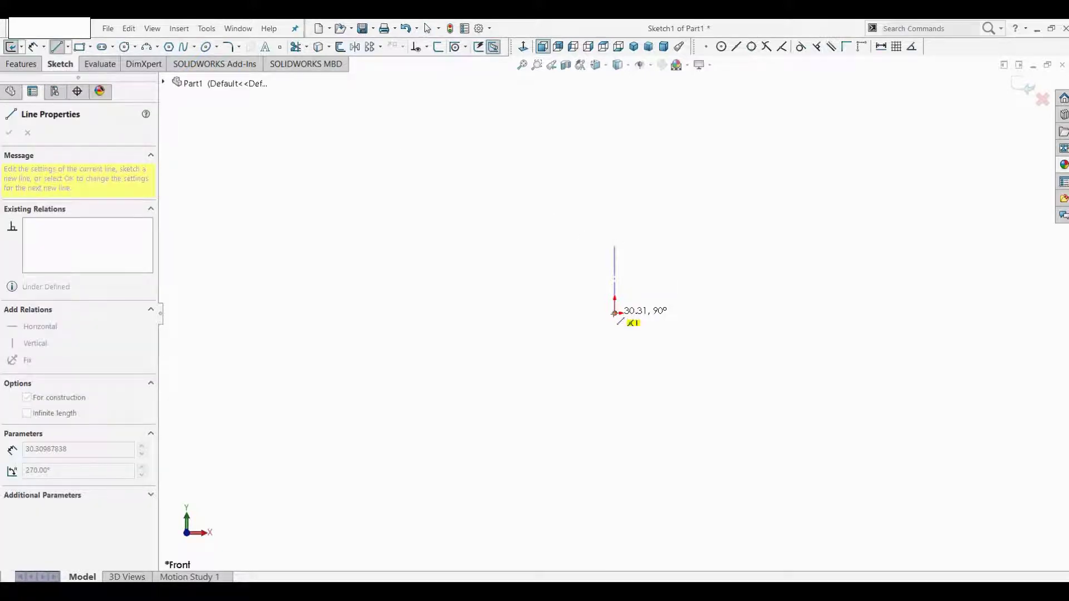
click(615, 313)
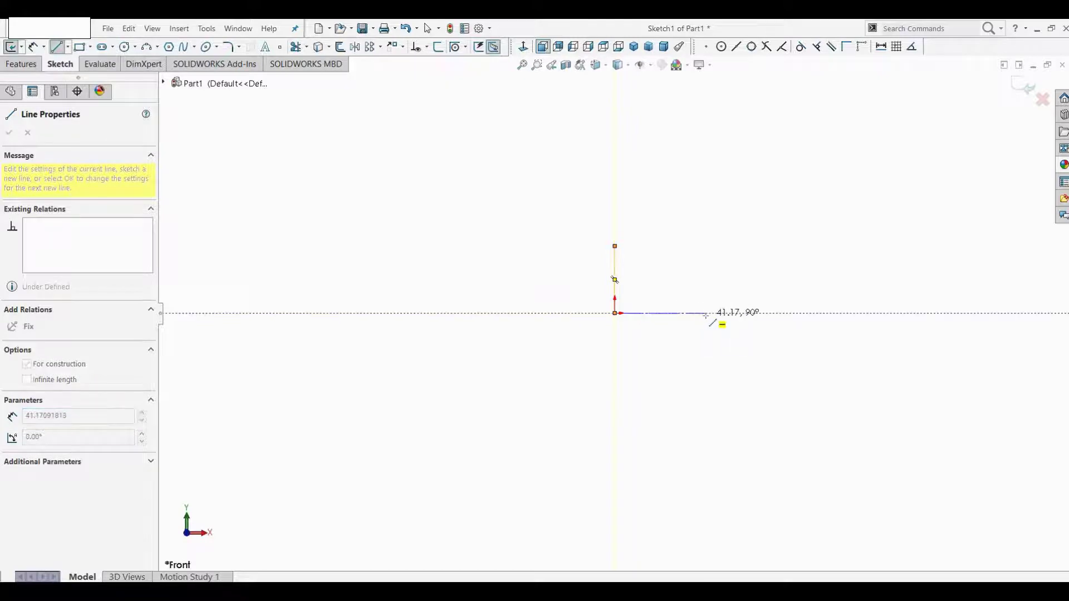
click(706, 313)
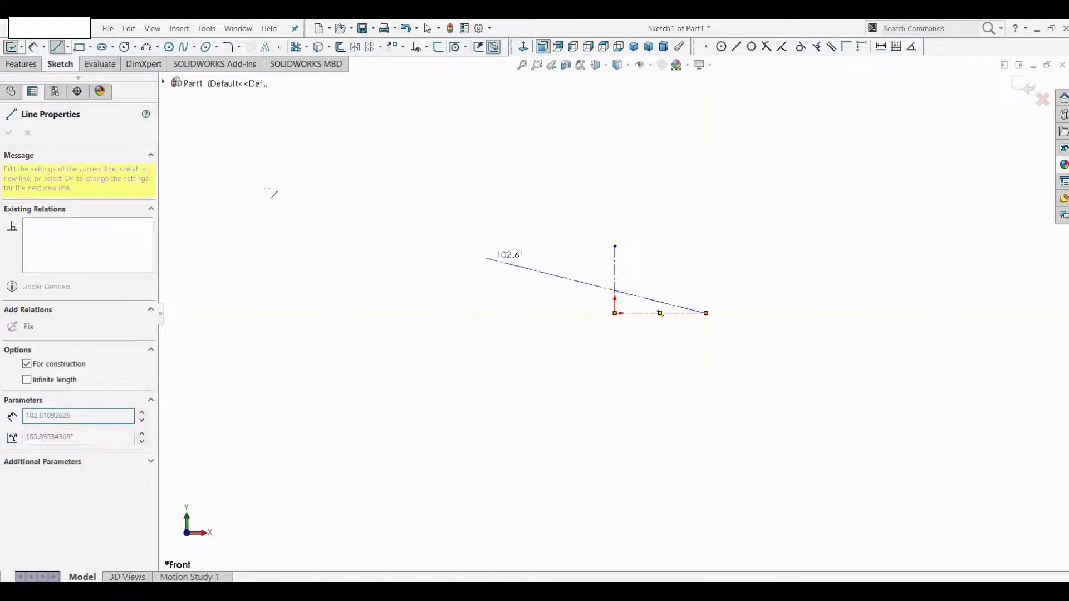
- Draw the first U-shaped line outline with a tall left side and shorter right side
click(58, 48)
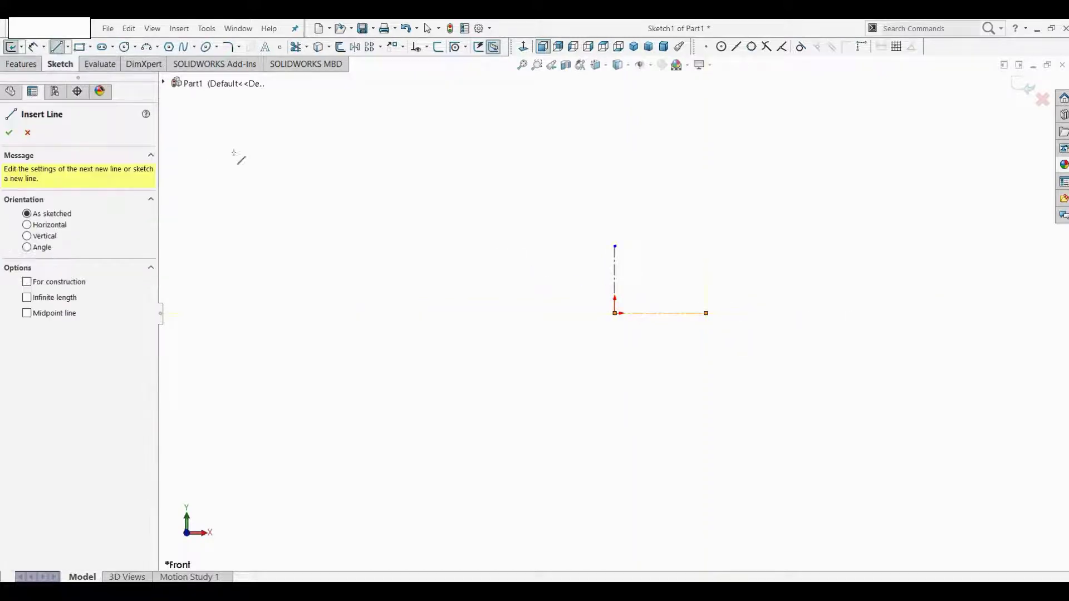
click(480, 389)
click(480, 496)
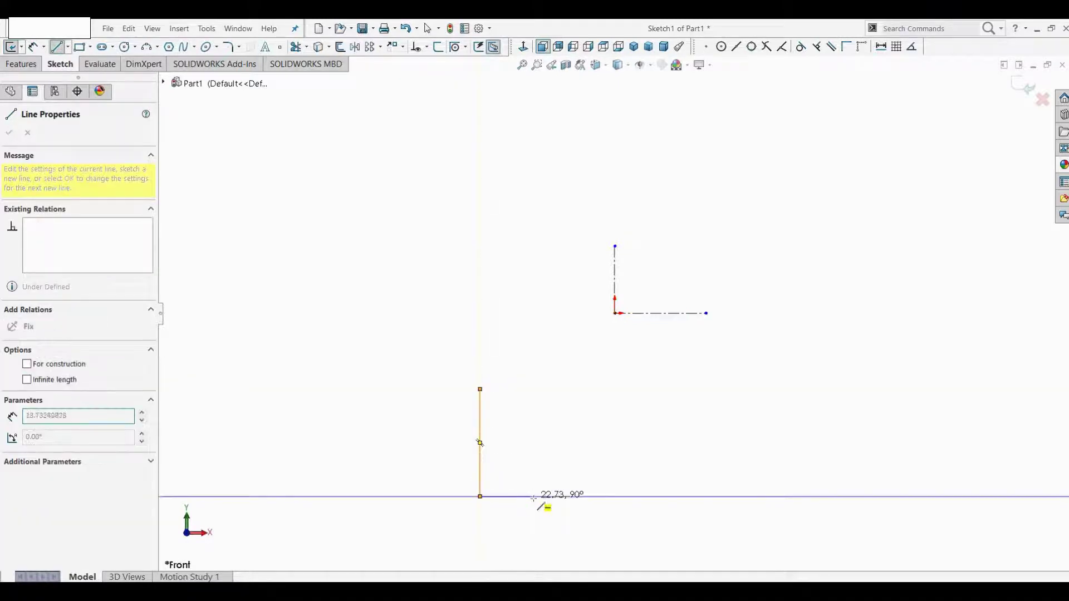
click(534, 496)
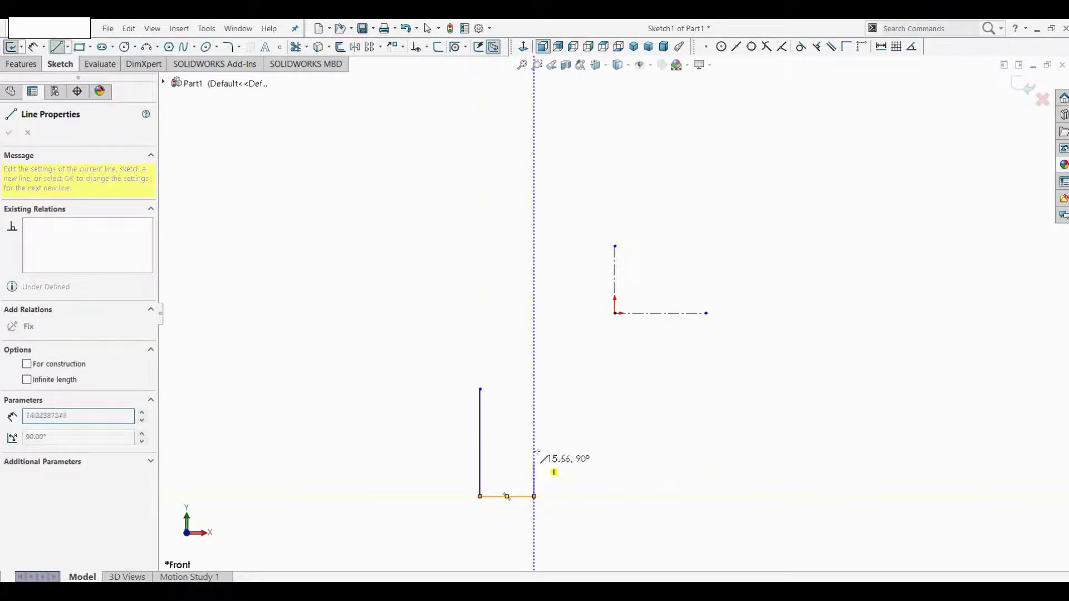
click(534, 418)
key(Escape)
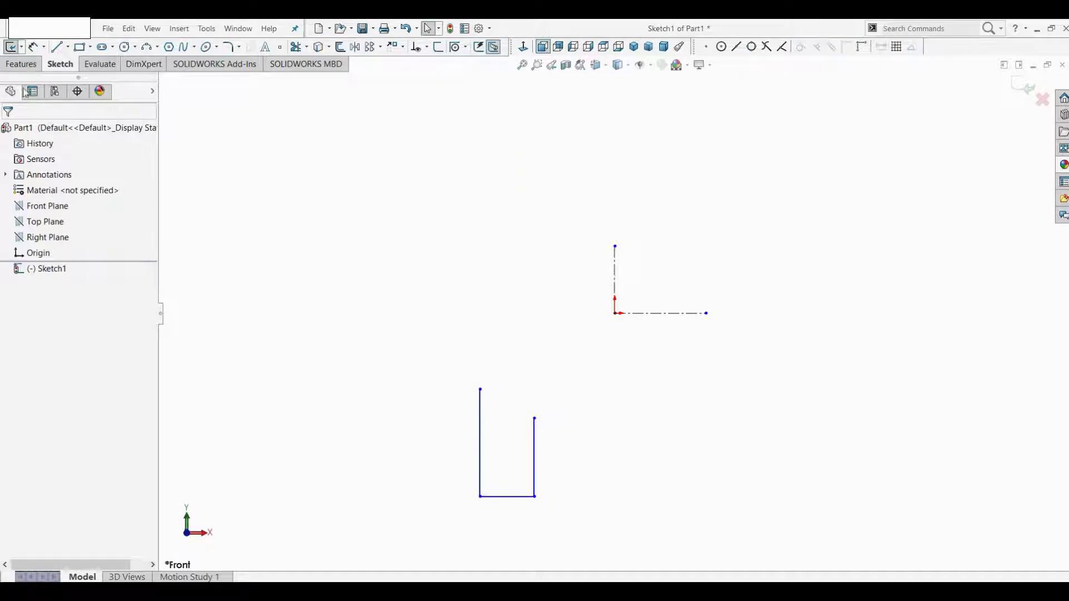
- Draw the second U-shaped outline with a short left side and tall right side
click(769, 418)
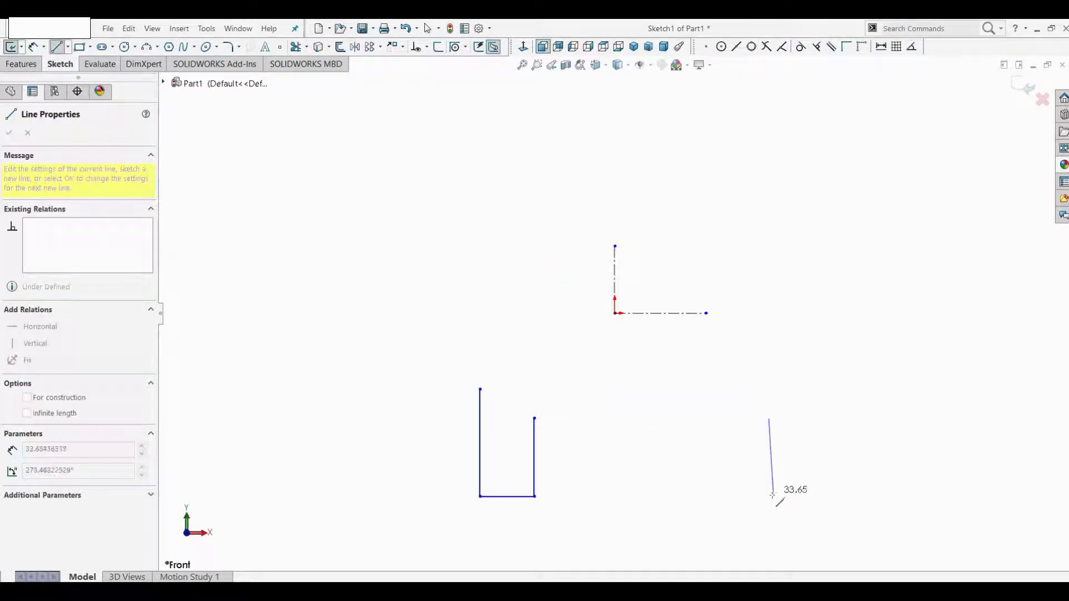
click(769, 496)
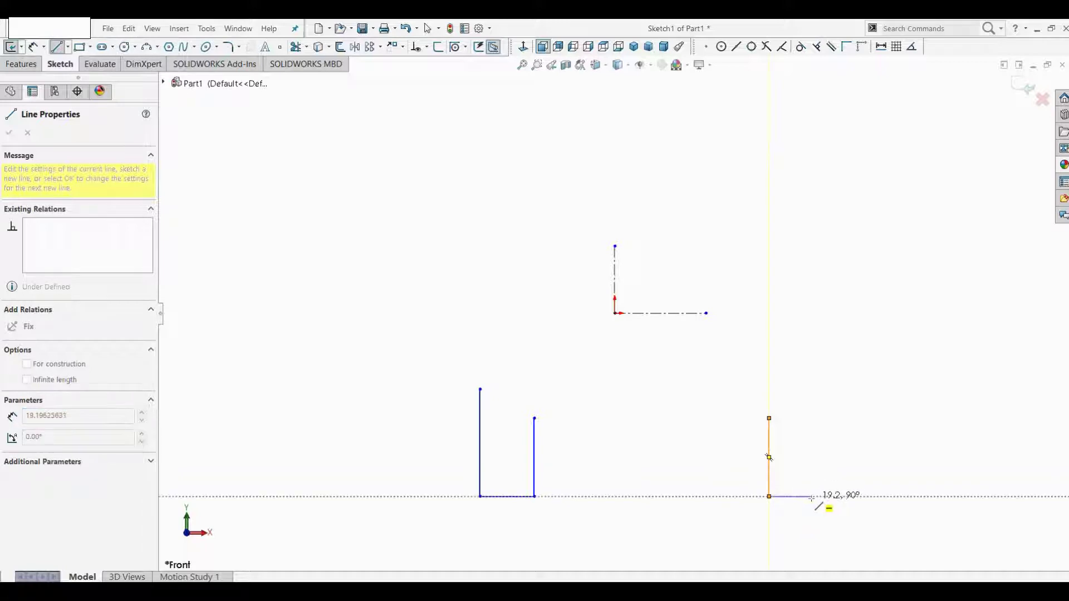
click(812, 496)
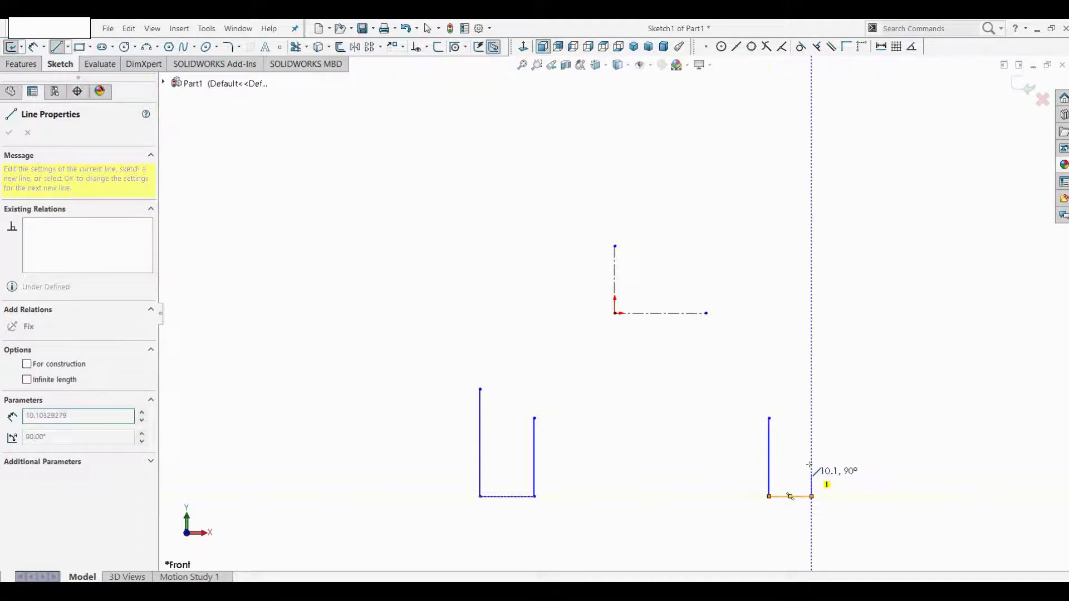
click(812, 389)
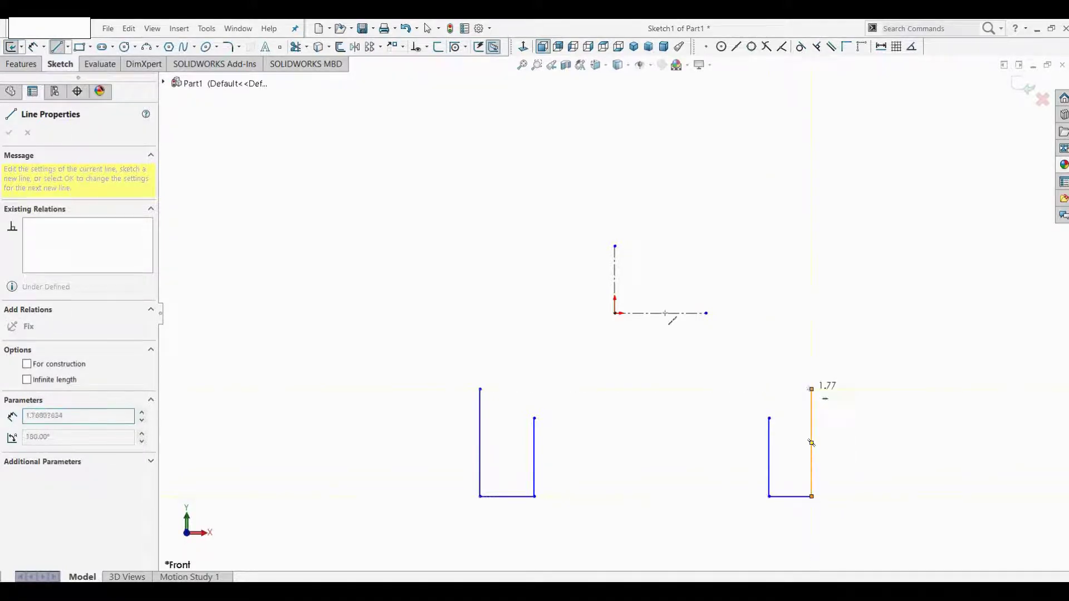
click(426, 48)
click(434, 76)
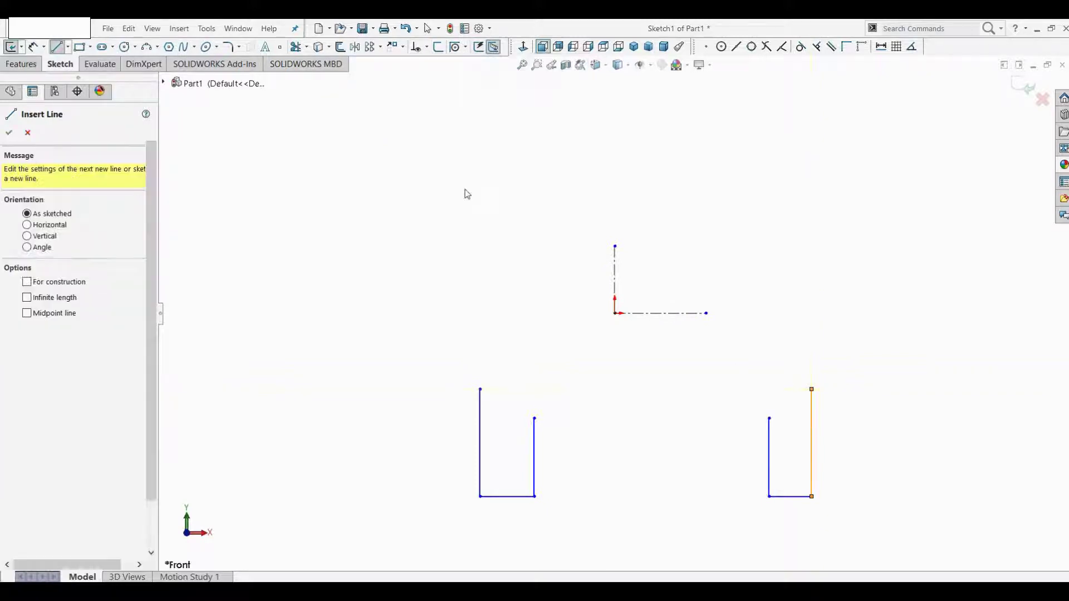
- Make the outer line pair and the inner line pair symmetric about the vertical centerline
click(480, 447)
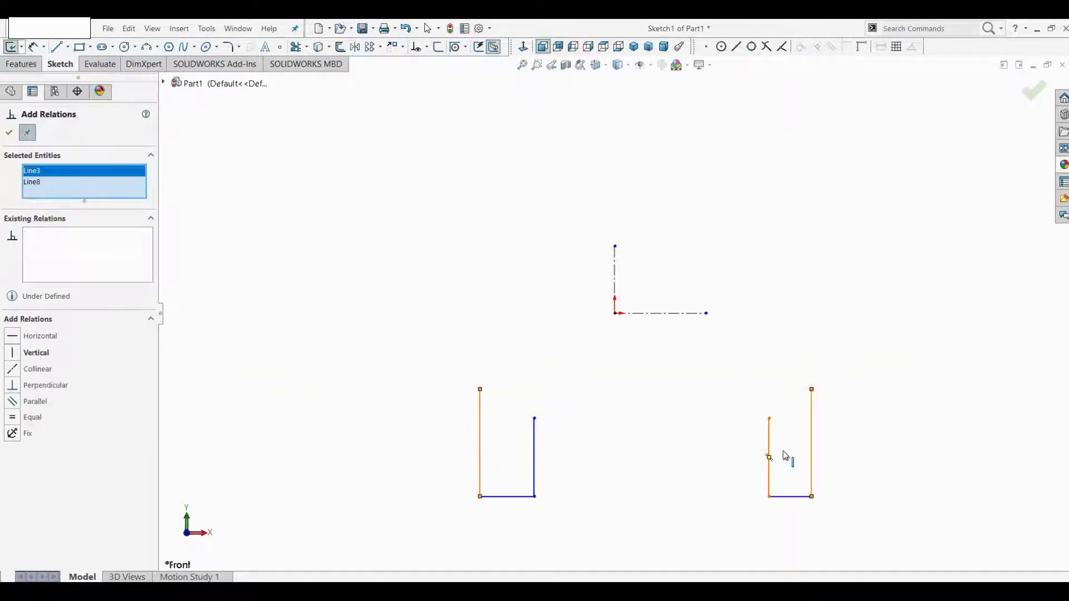
click(617, 270)
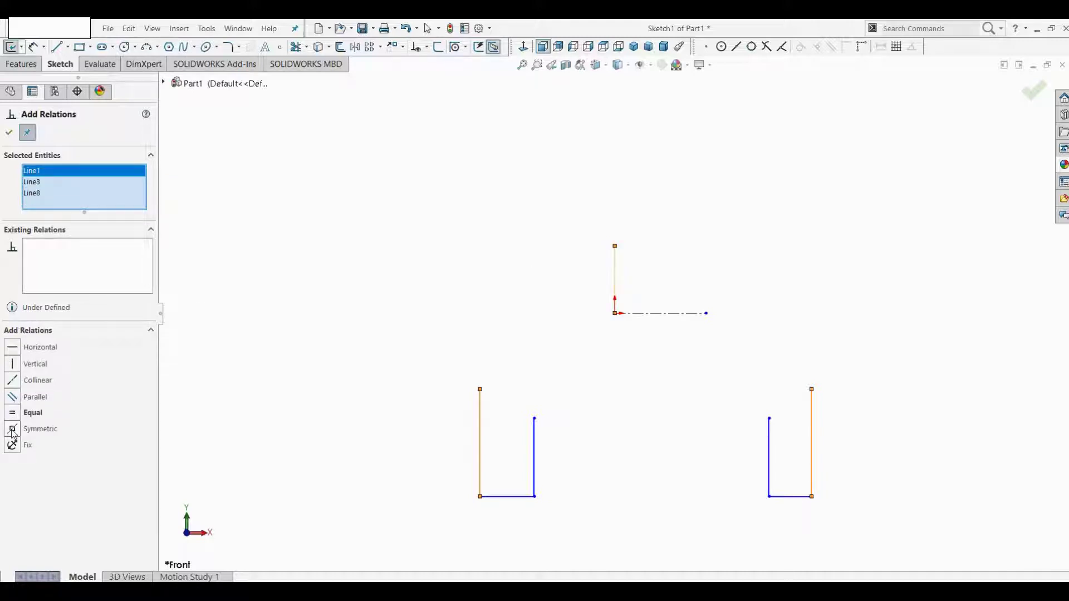
click(12, 429)
click(535, 454)
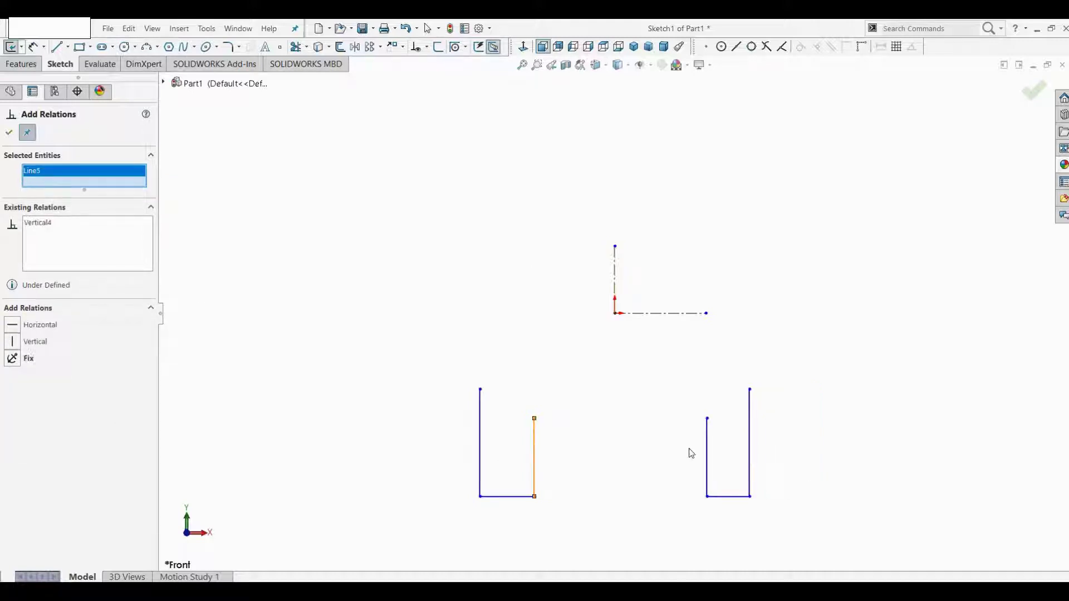
click(707, 451)
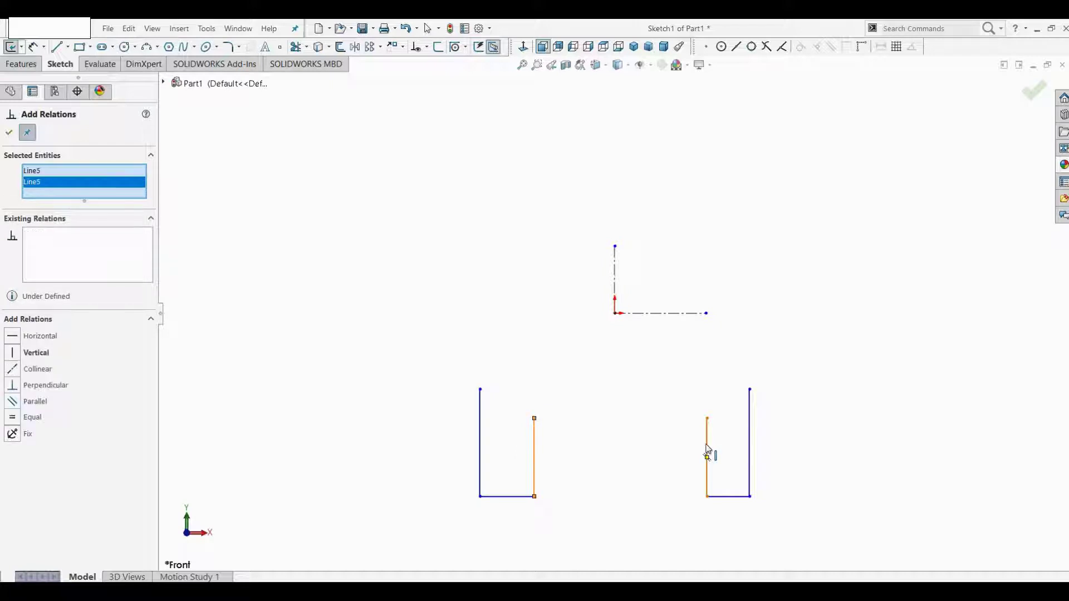
click(615, 267)
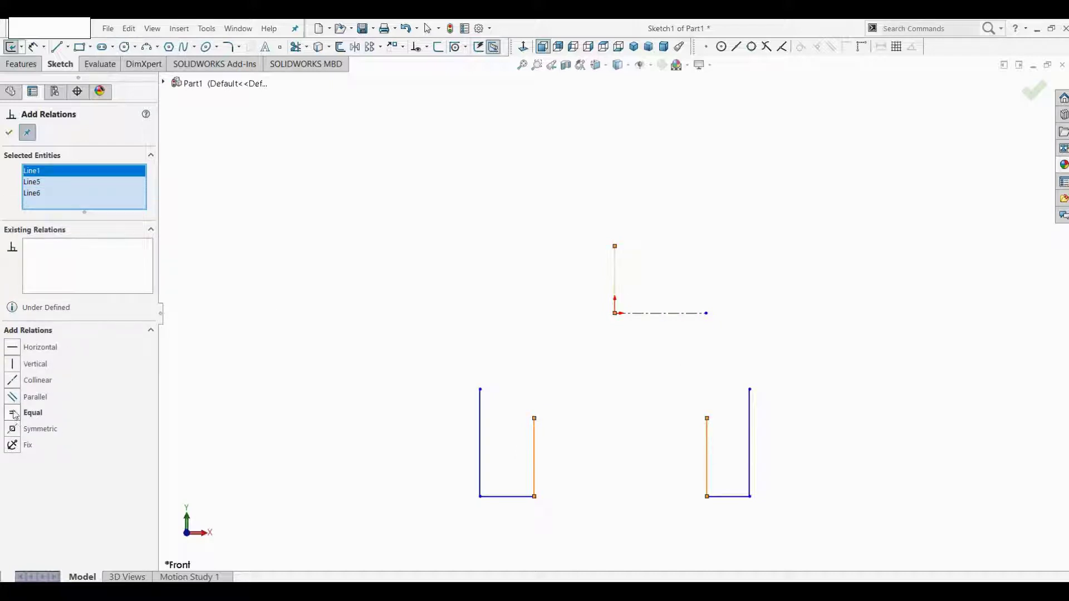
click(16, 430)
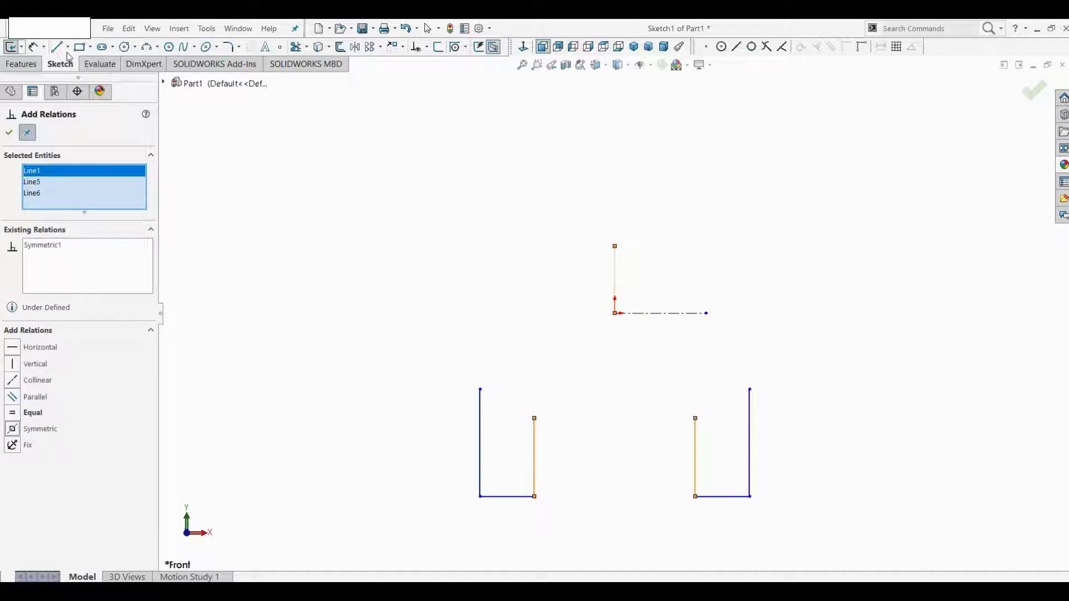
- Join the inner lines' tops with a downward-sagging three-point arc
click(146, 47)
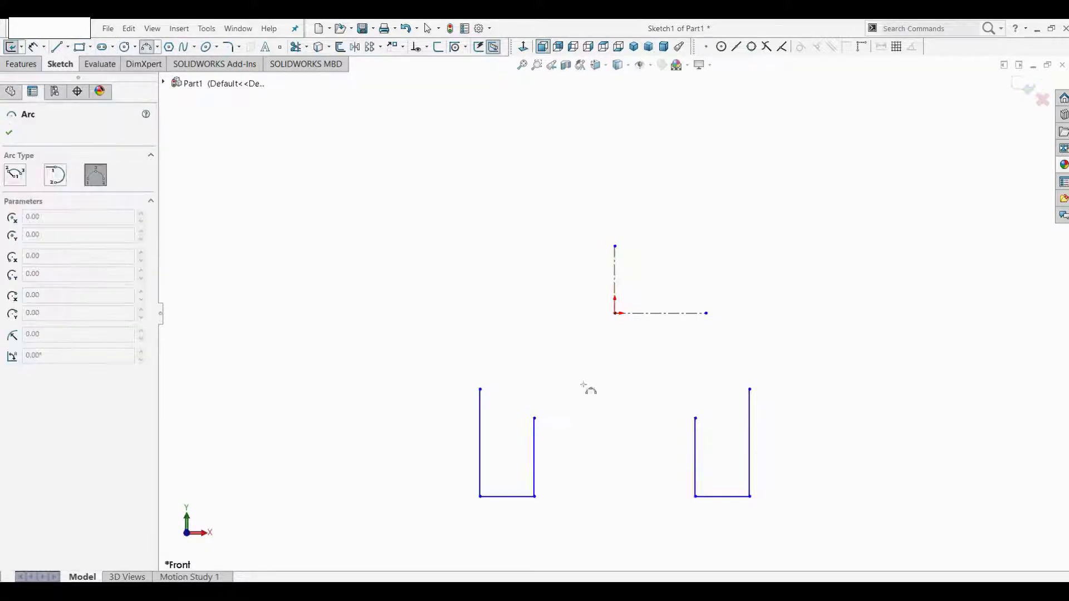
click(533, 418)
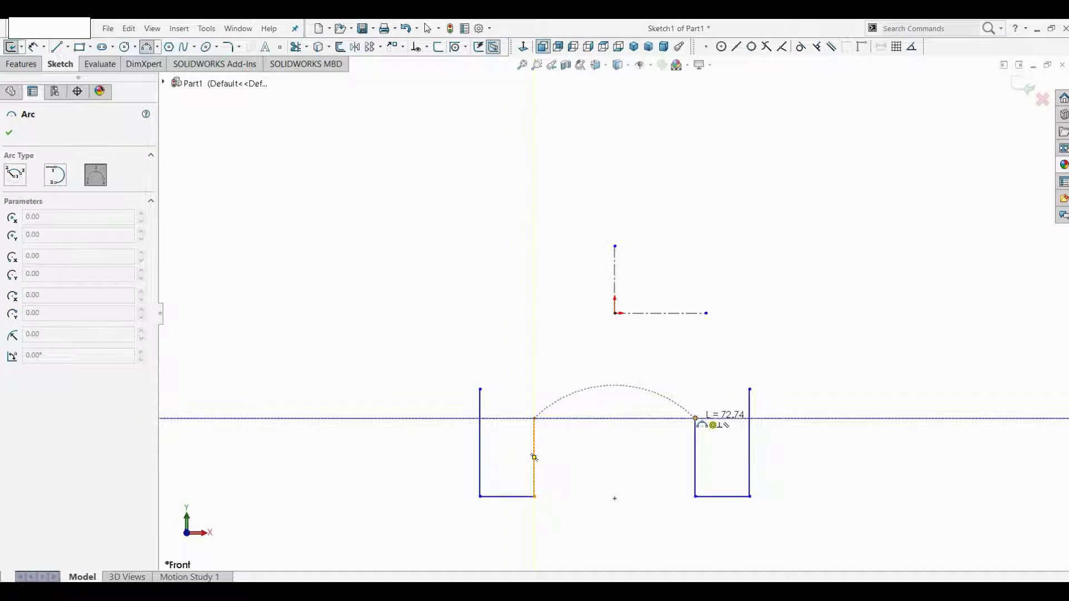
click(695, 418)
click(615, 435)
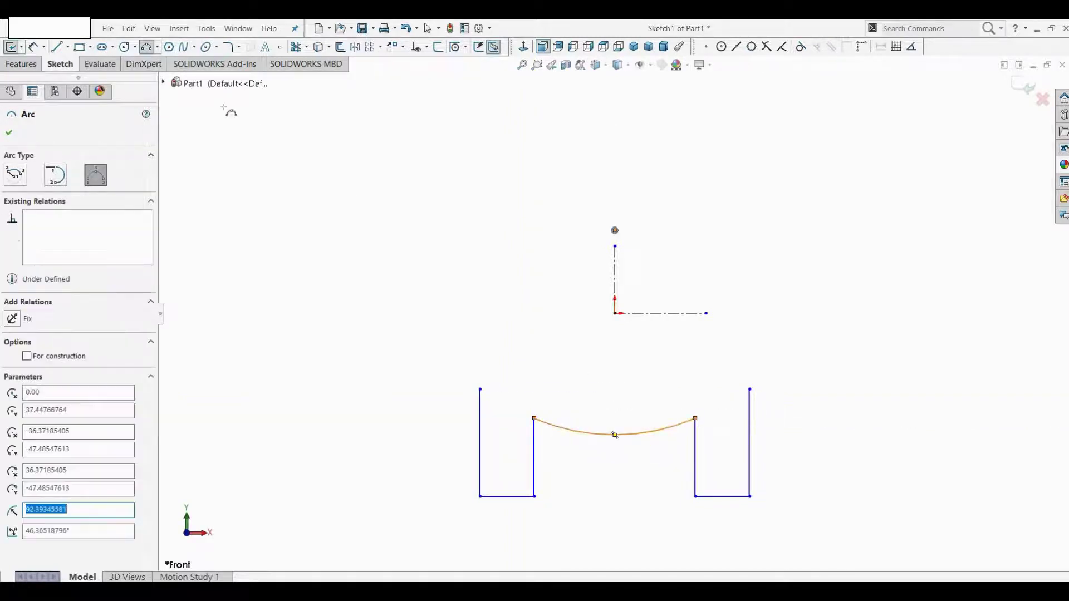
- Draw short horizontal lines inward from the tops of both outer lines
click(56, 47)
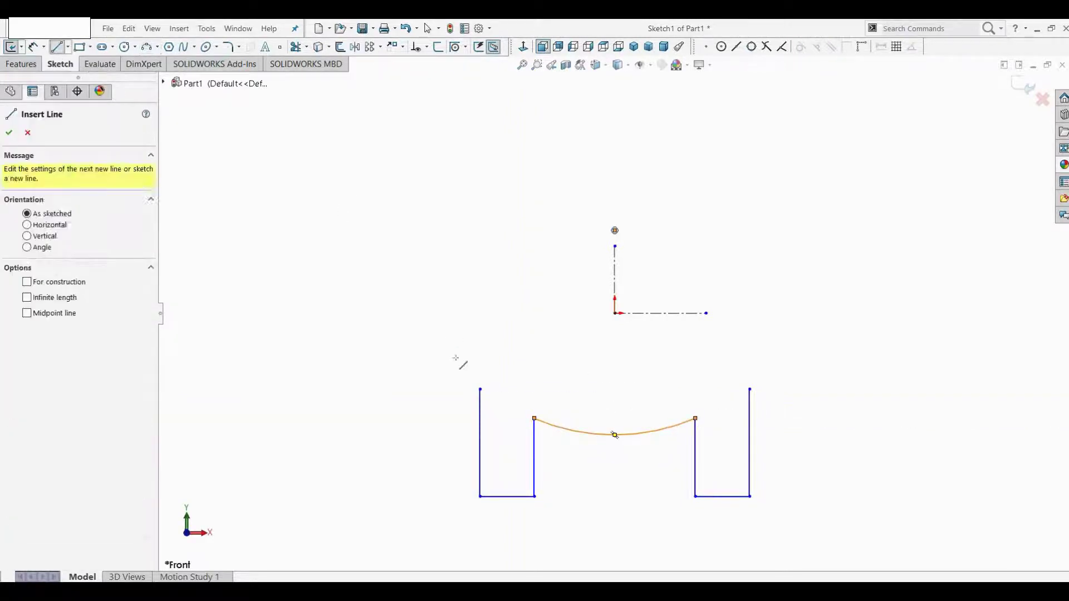
click(480, 390)
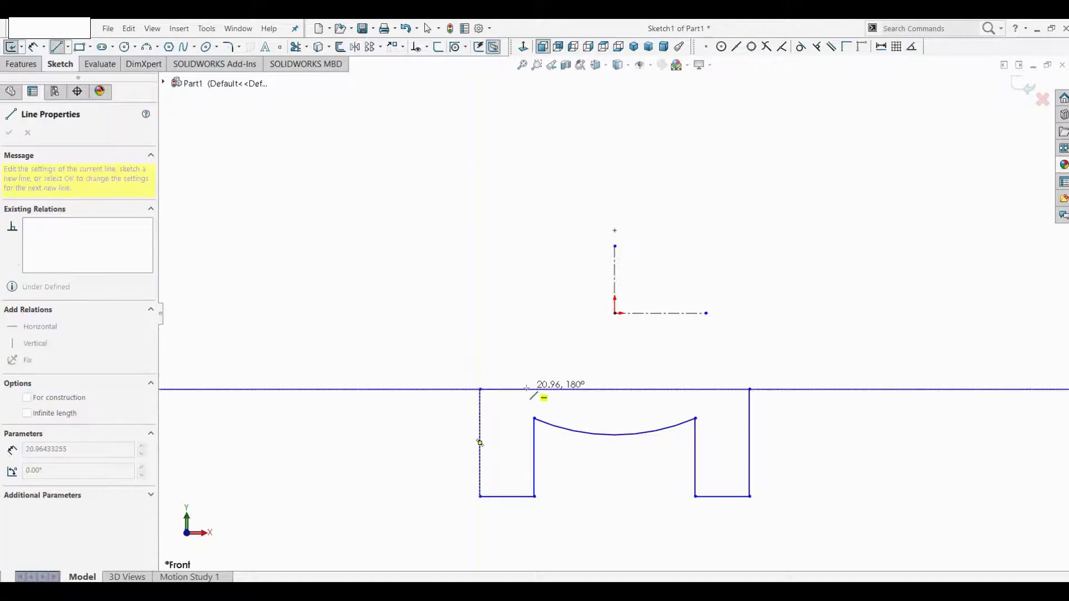
click(526, 389)
key(Escape)
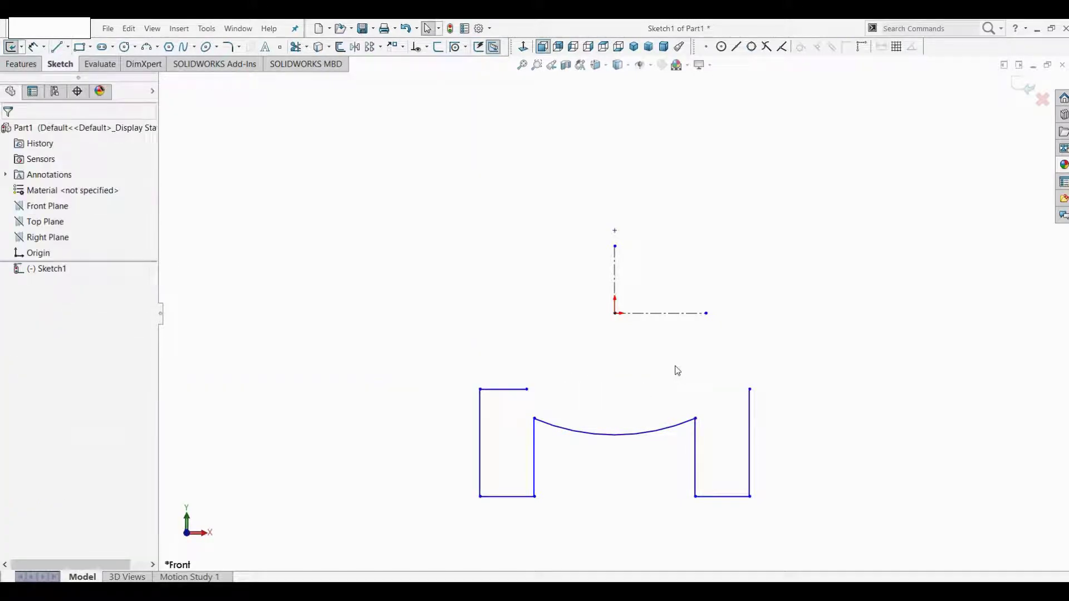
key(Return)
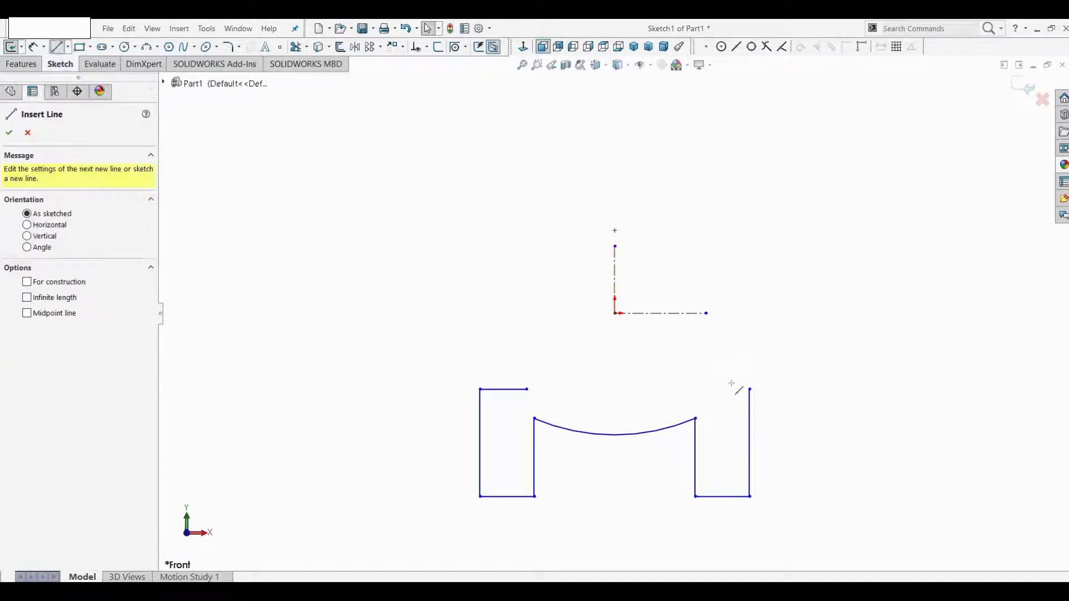
click(749, 389)
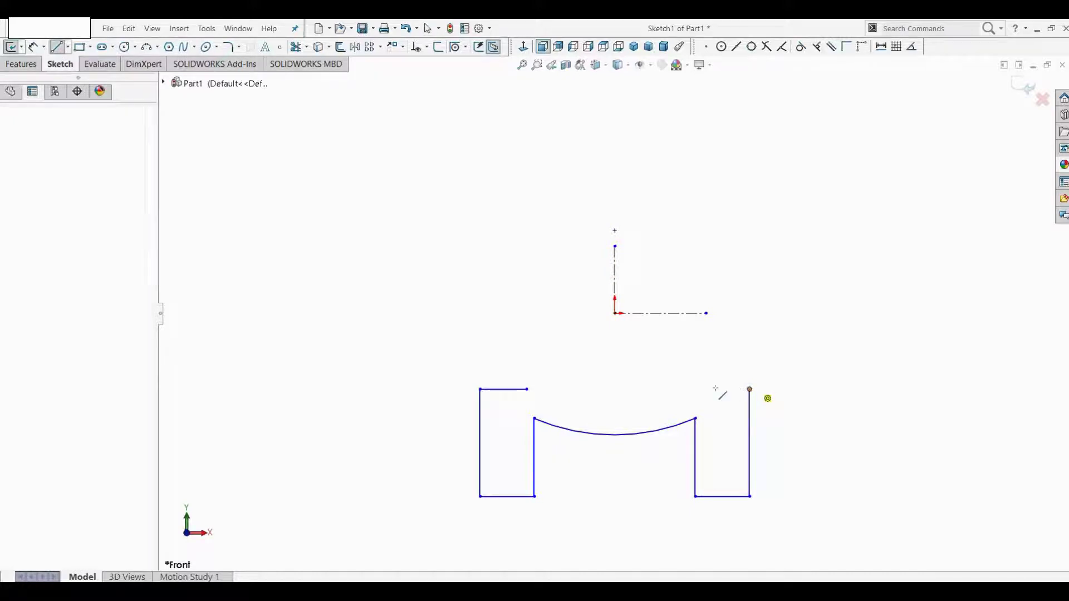
click(689, 390)
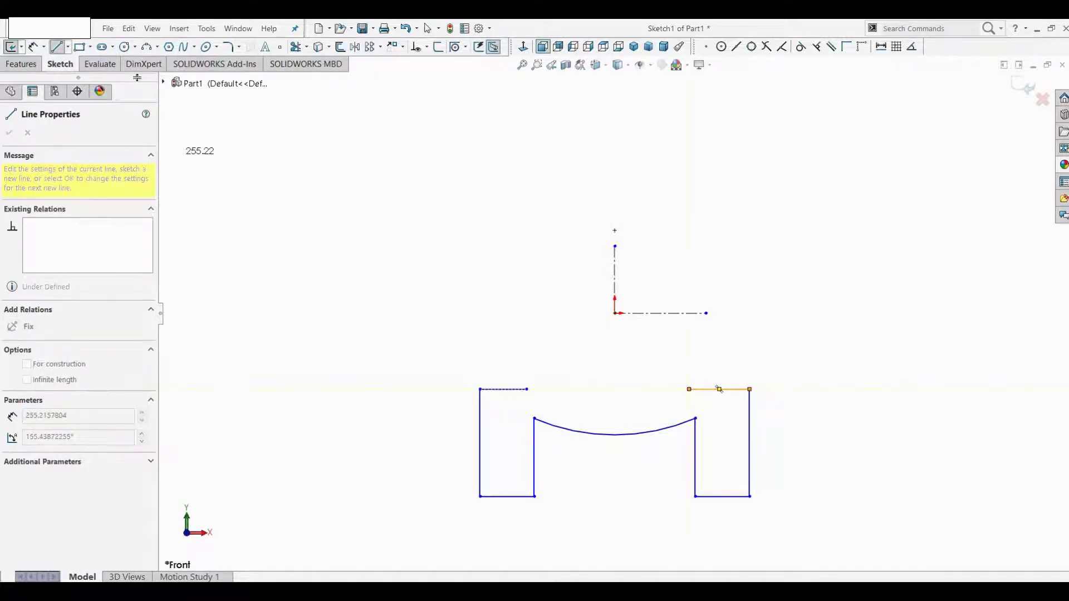
- Connect the two short top lines with an upper three-point arc sagging downward
click(146, 47)
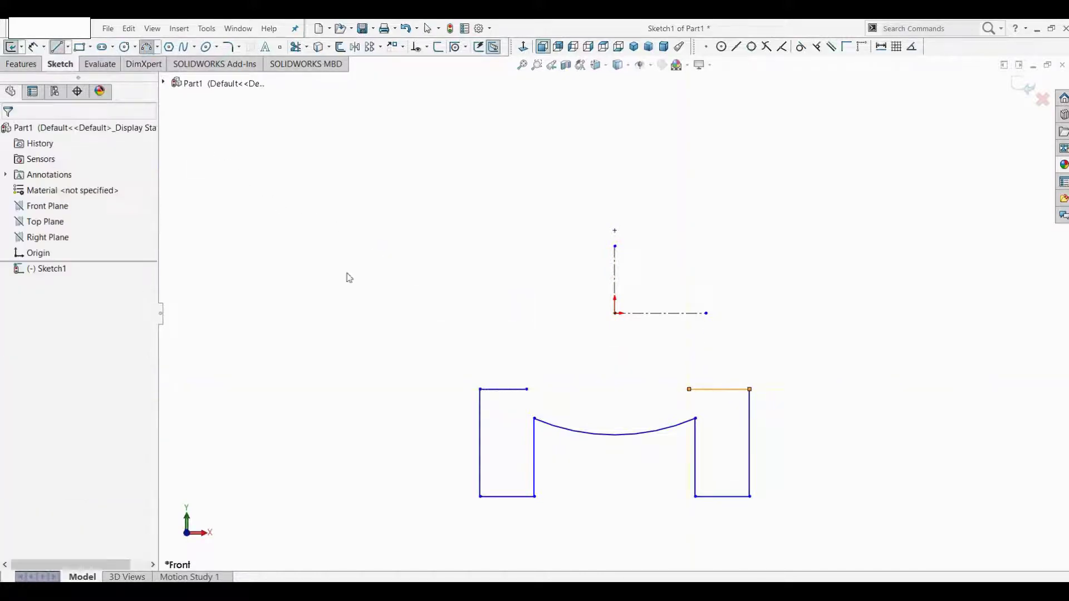
click(528, 389)
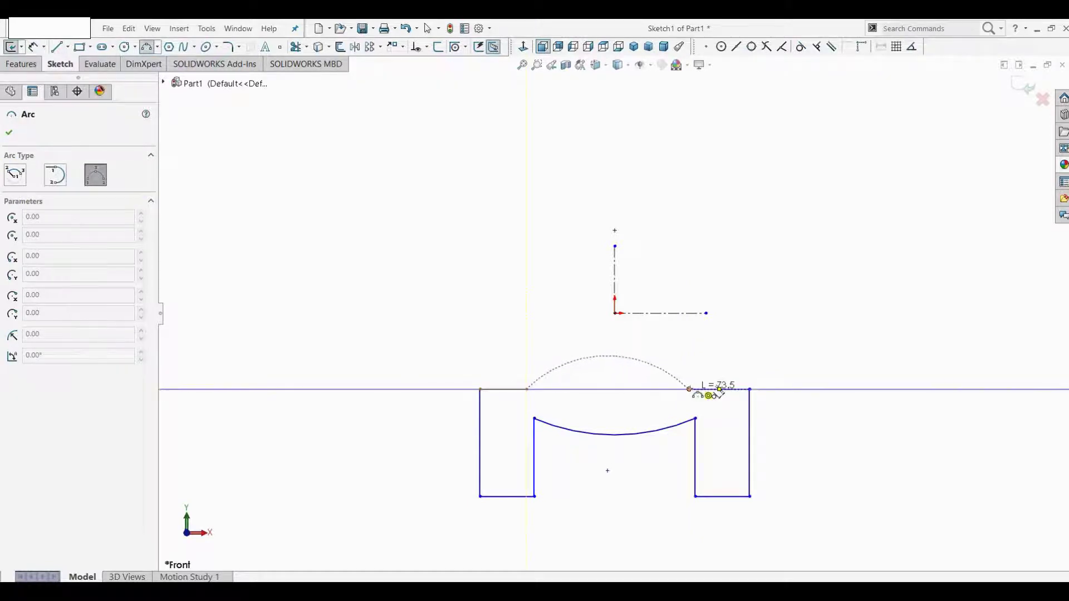
click(690, 390)
click(607, 409)
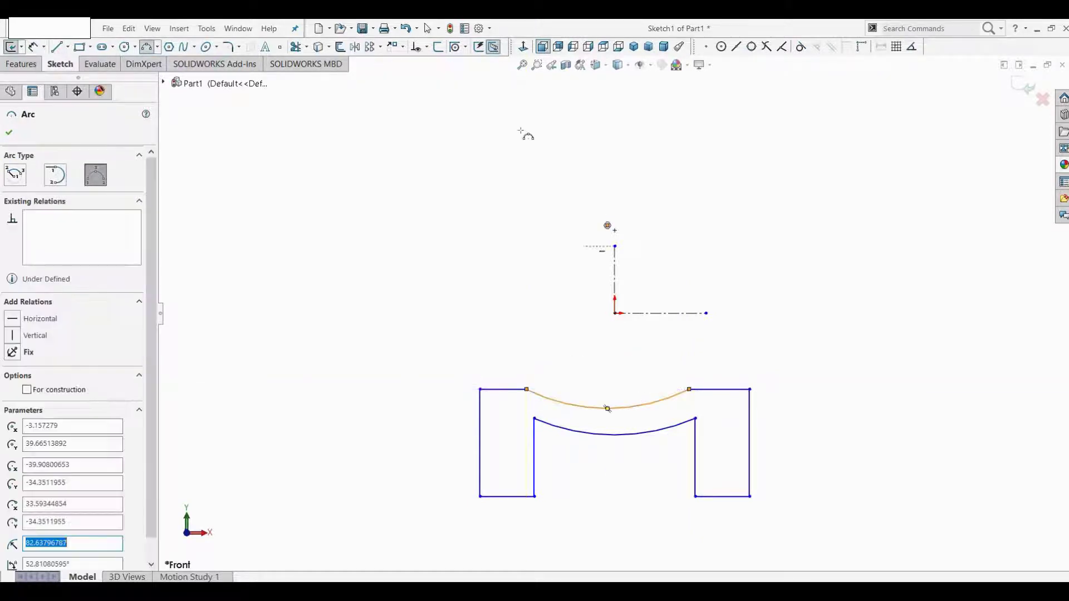
click(427, 47)
click(439, 74)
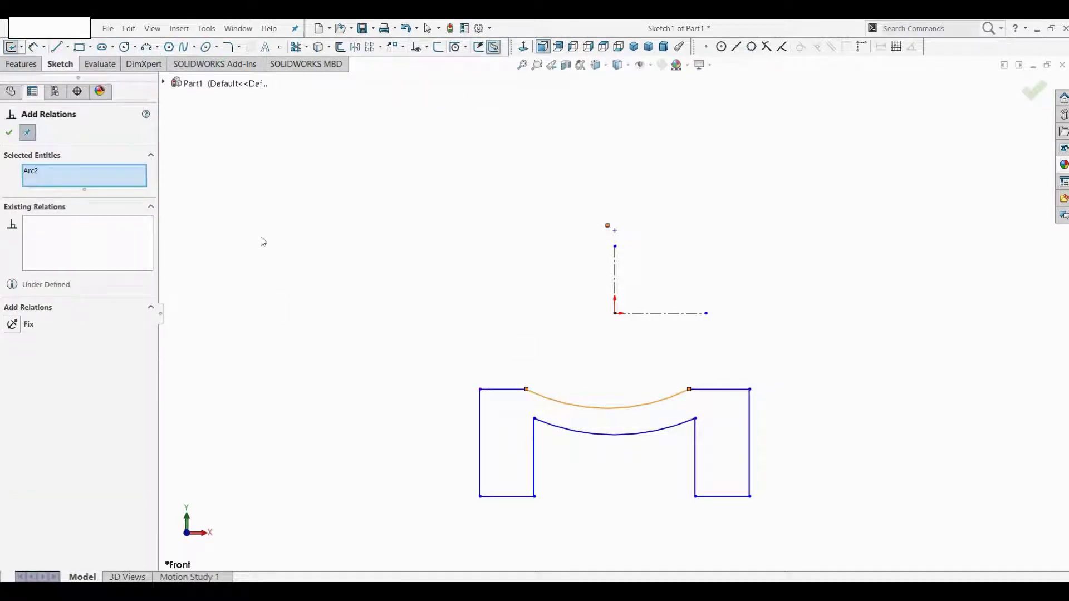
- Make the upper and lower arcs concentric and the left and right short top lines collinear
click(604, 437)
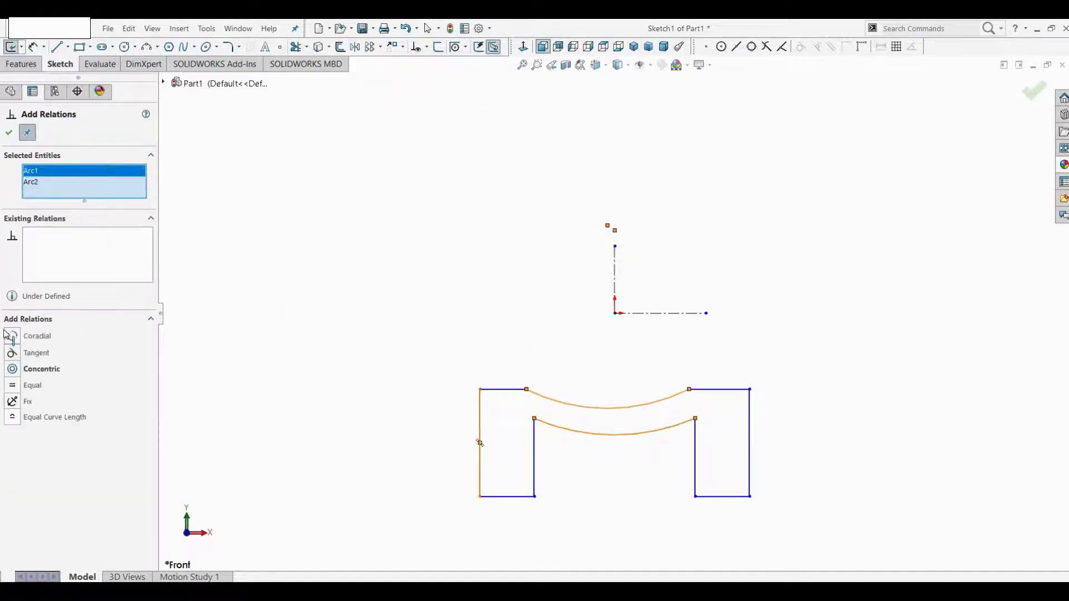
click(13, 372)
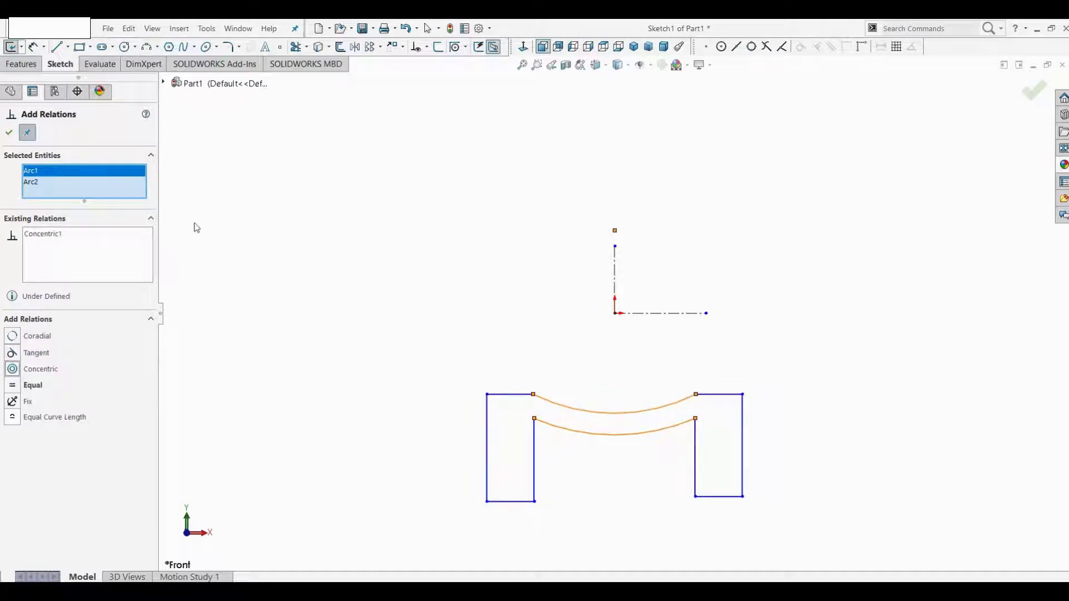
click(515, 395)
click(731, 396)
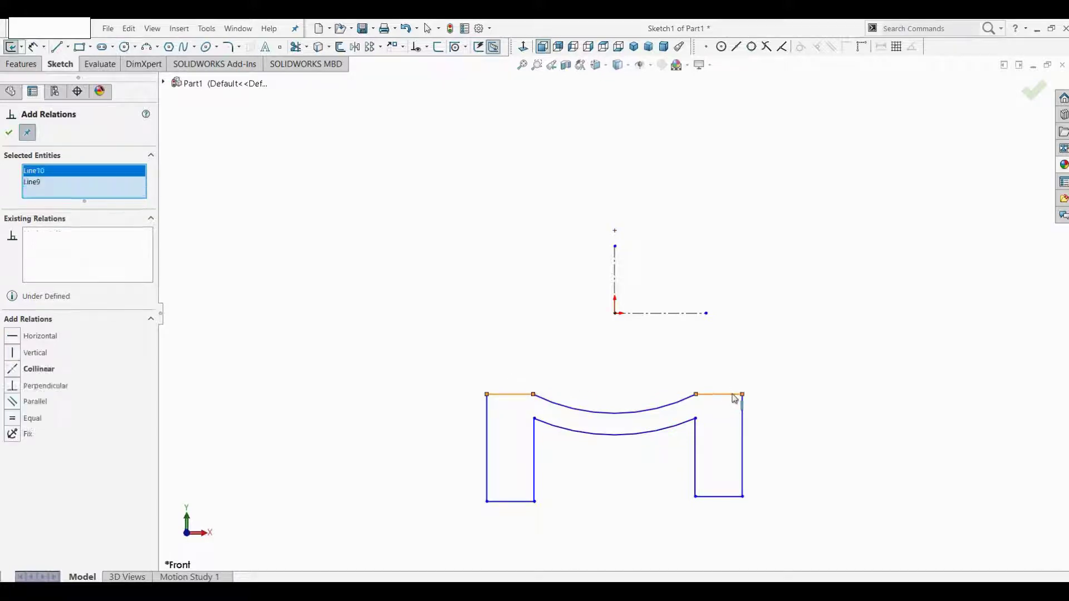
click(14, 372)
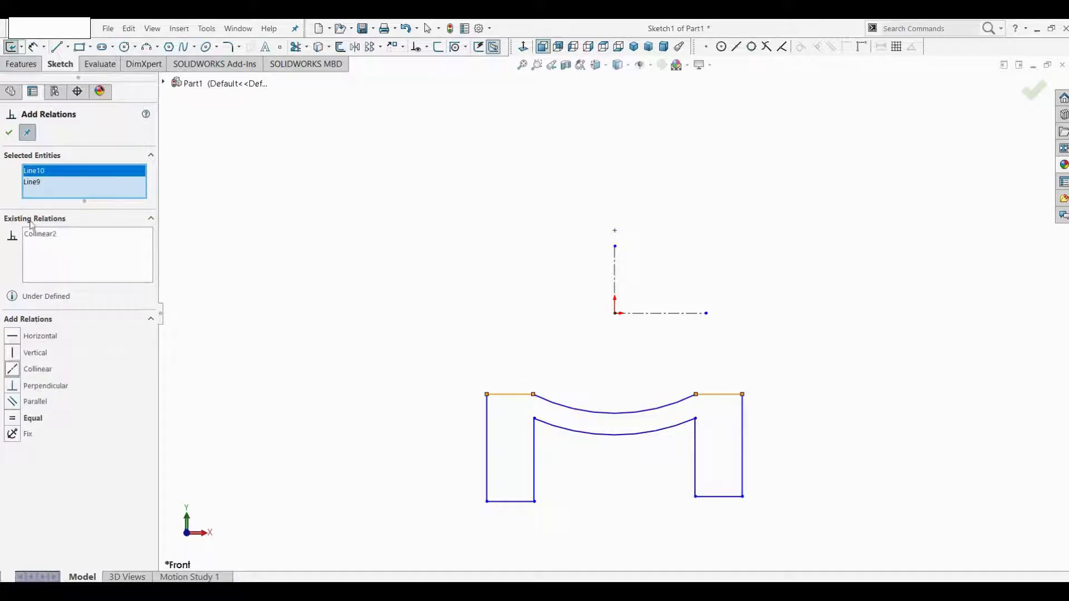
click(11, 133)
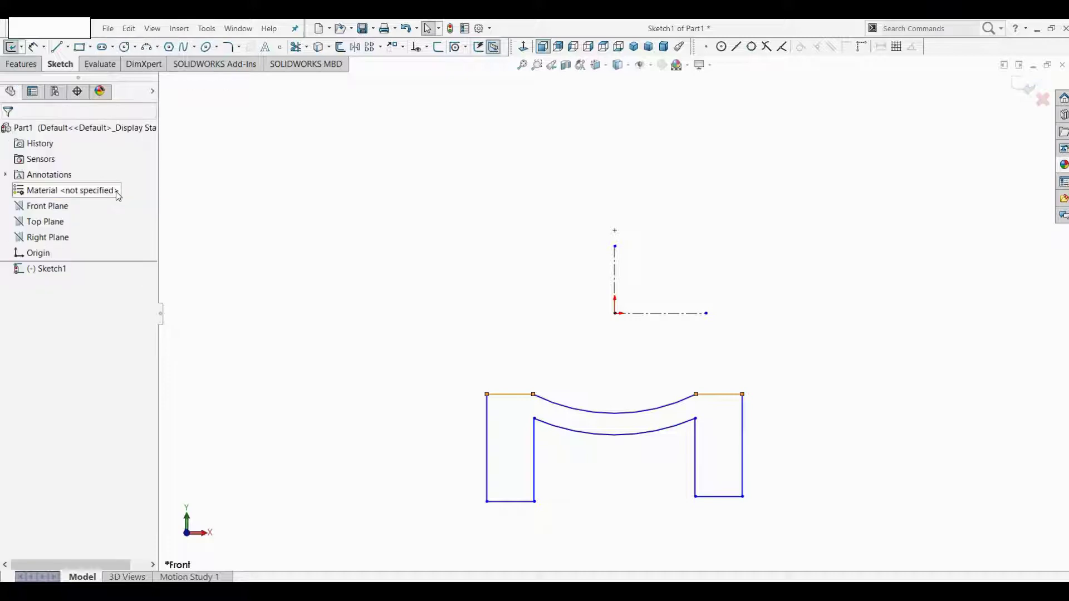
- Dimension the outer vertical lines 88 mm apart and the inner lines 72 mm apart
click(34, 46)
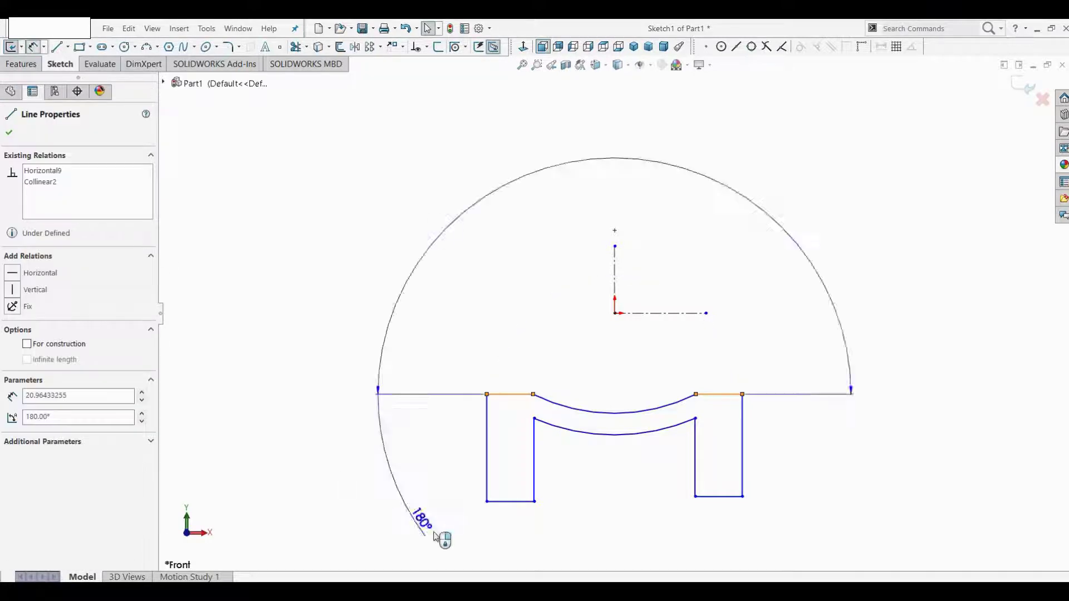
key(Escape)
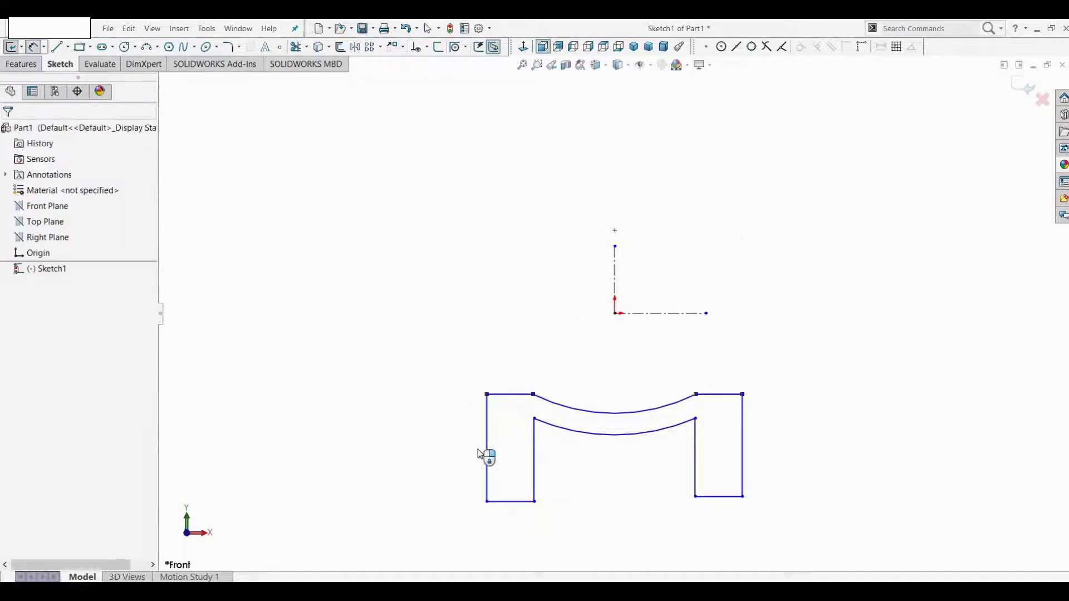
ctrl+click(744, 490)
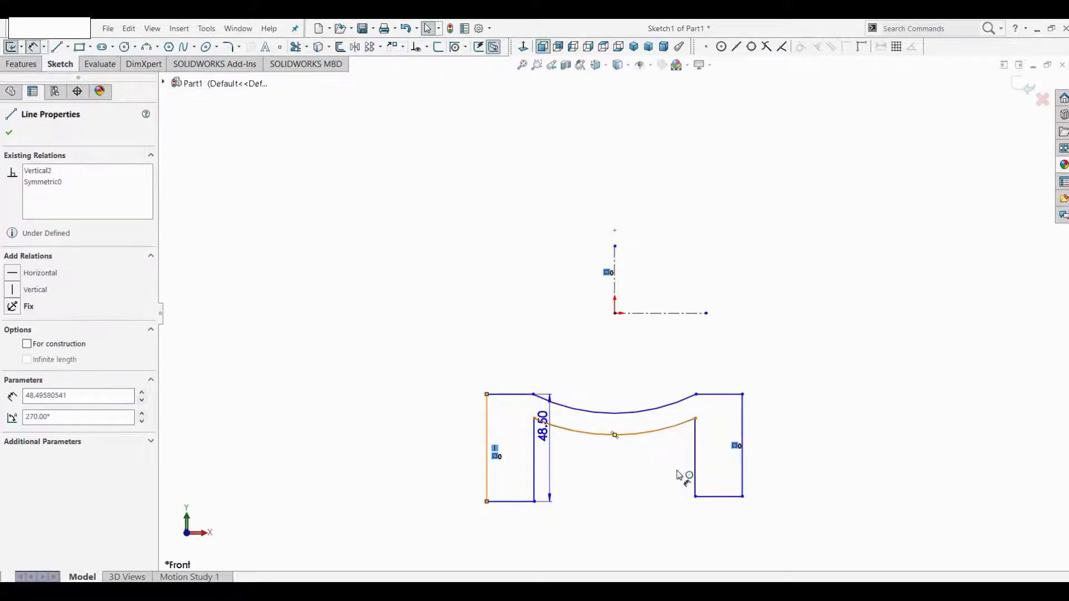
ctrl+click(742, 487)
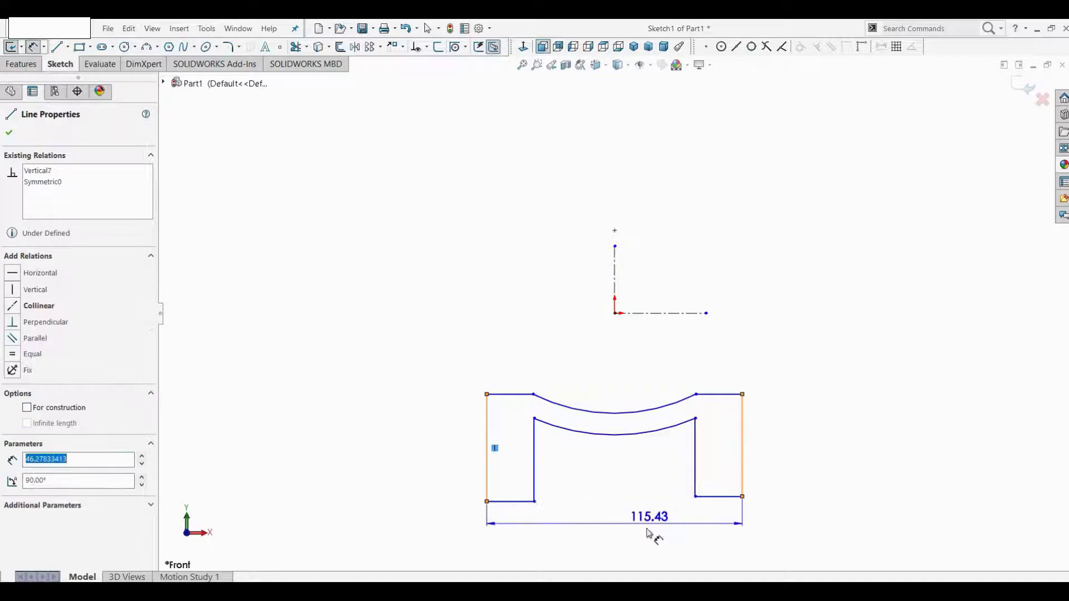
click(645, 534)
text(88)
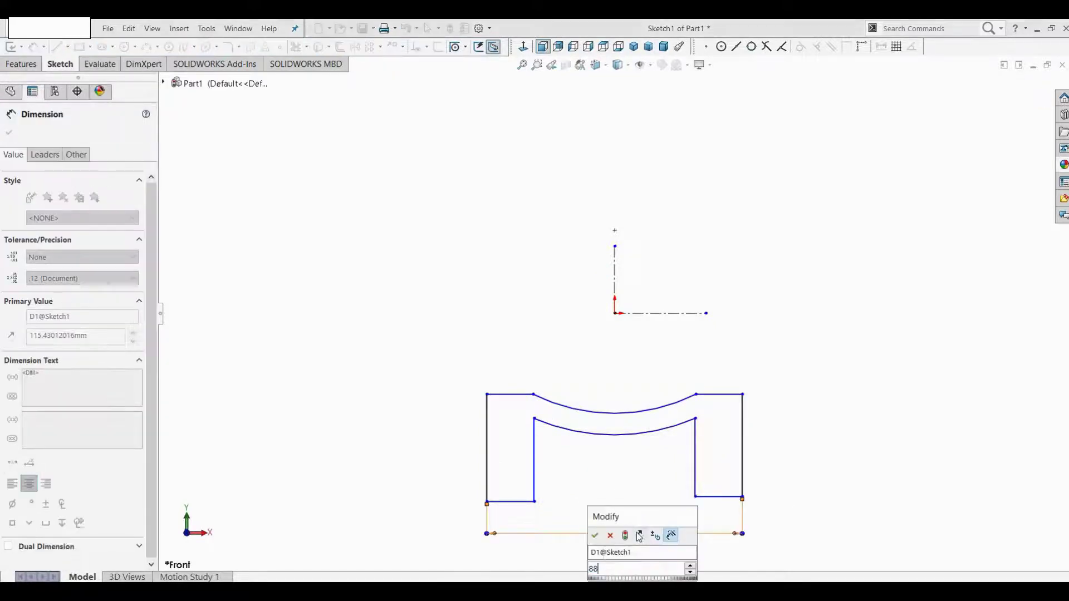
key(Return)
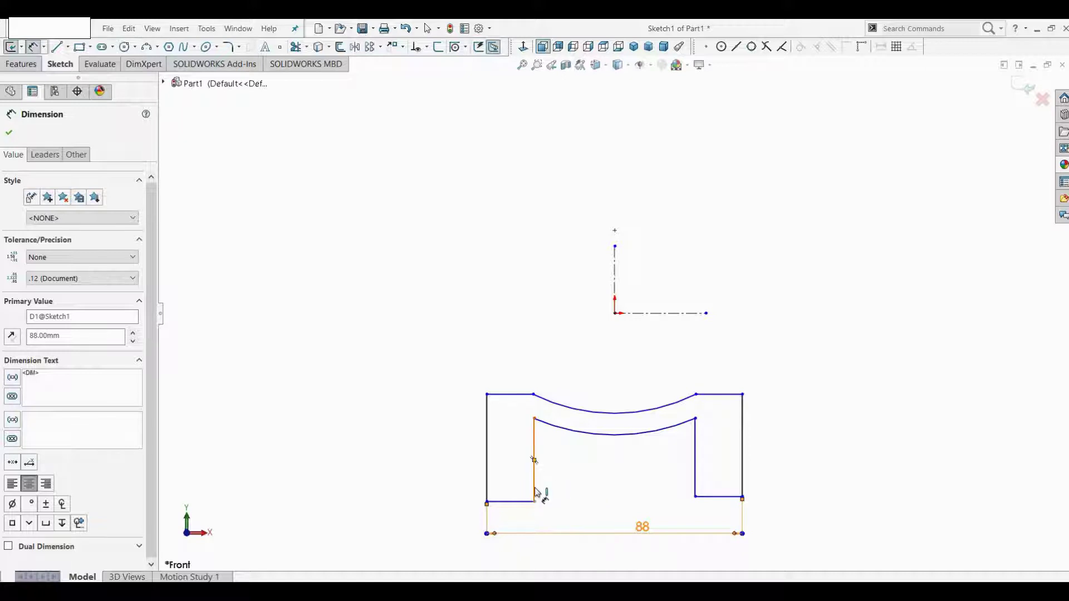
click(694, 484)
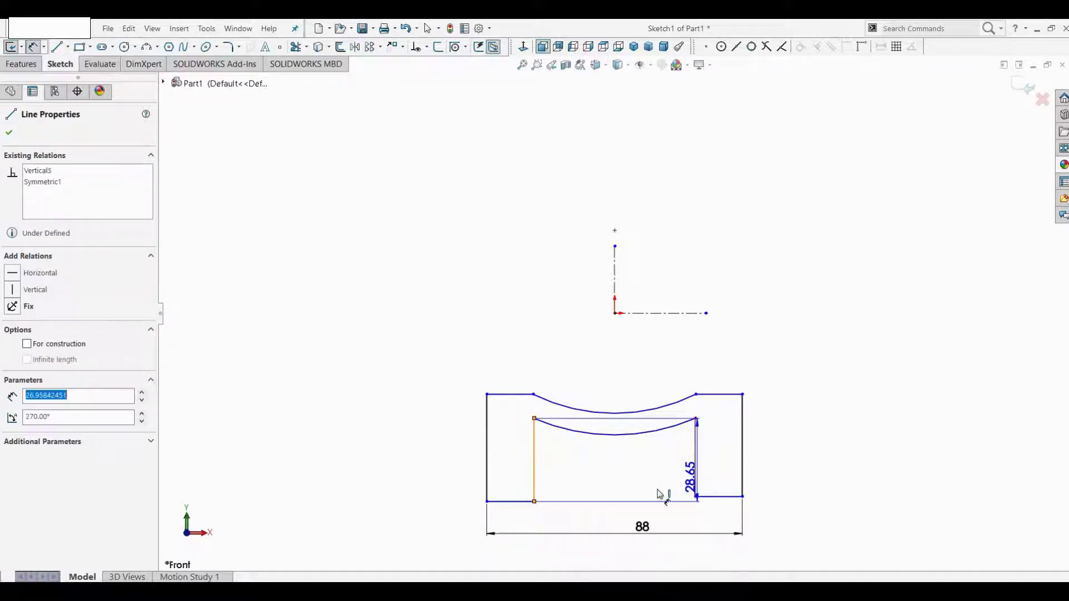
click(631, 511)
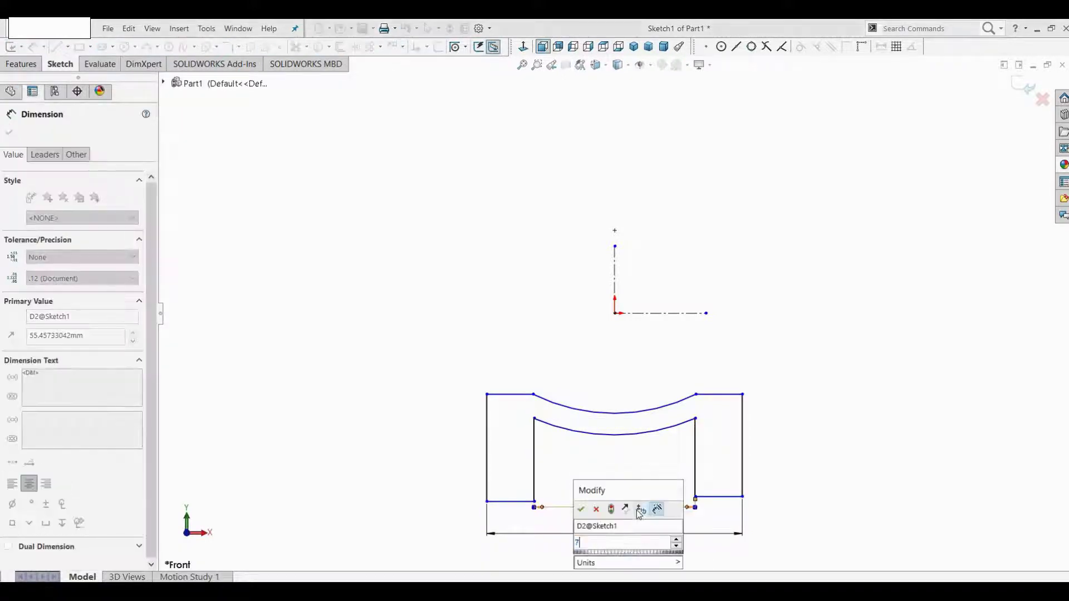
text(72)
key(Return)
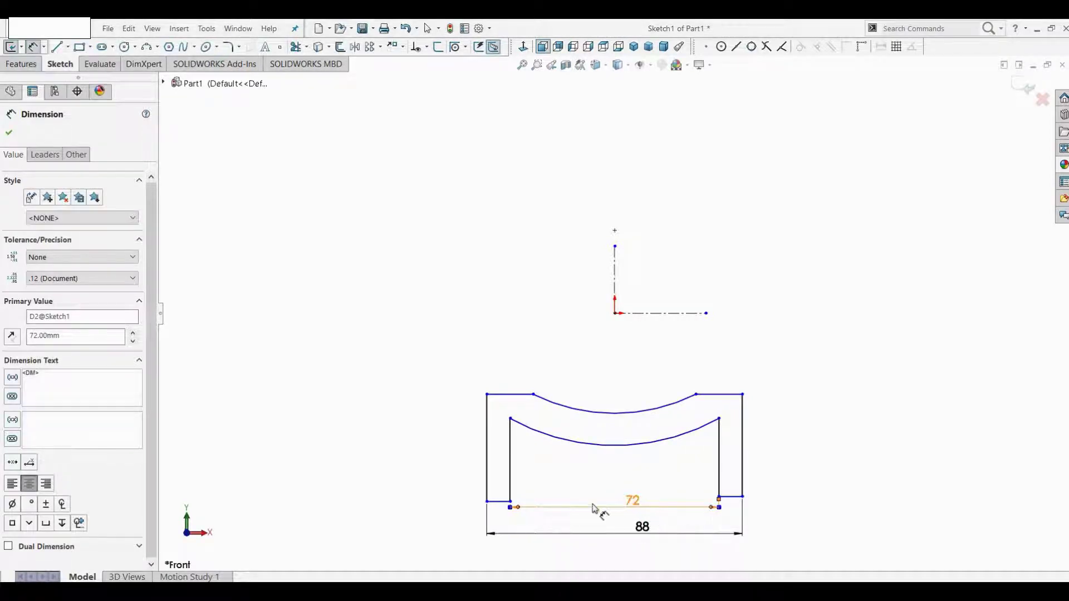
- Set the top-left and top-right short ledge lengths to 10 mm each
click(499, 395)
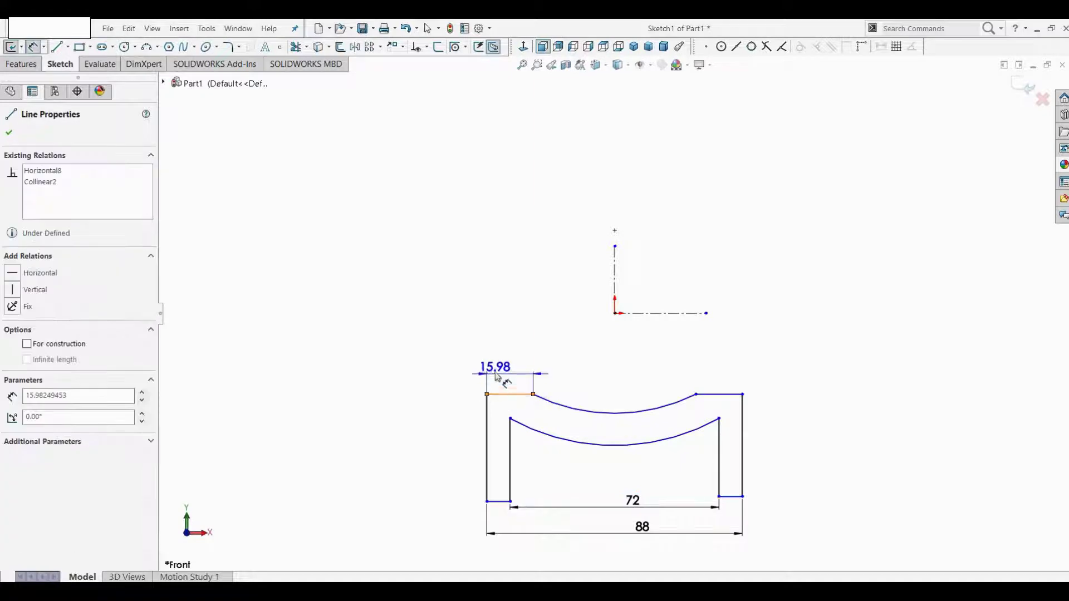
click(519, 379)
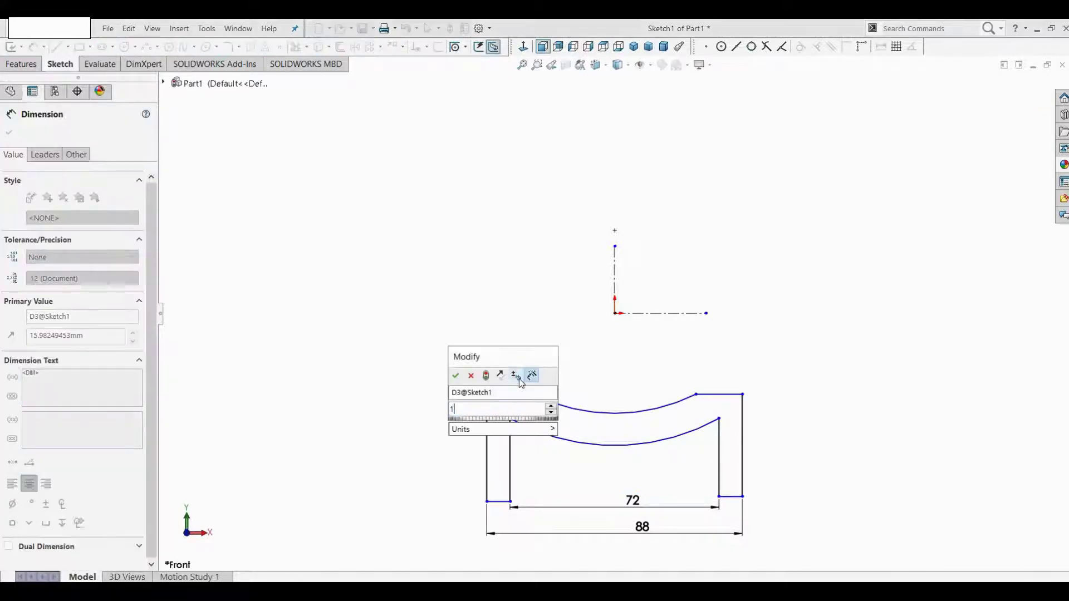
text(10)
key(Return)
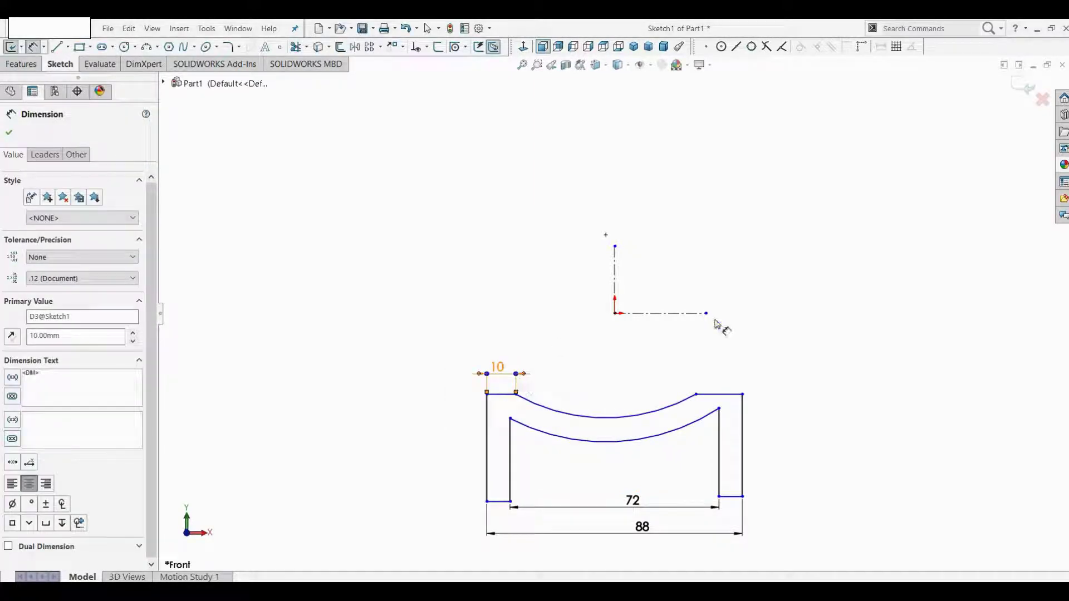
click(725, 396)
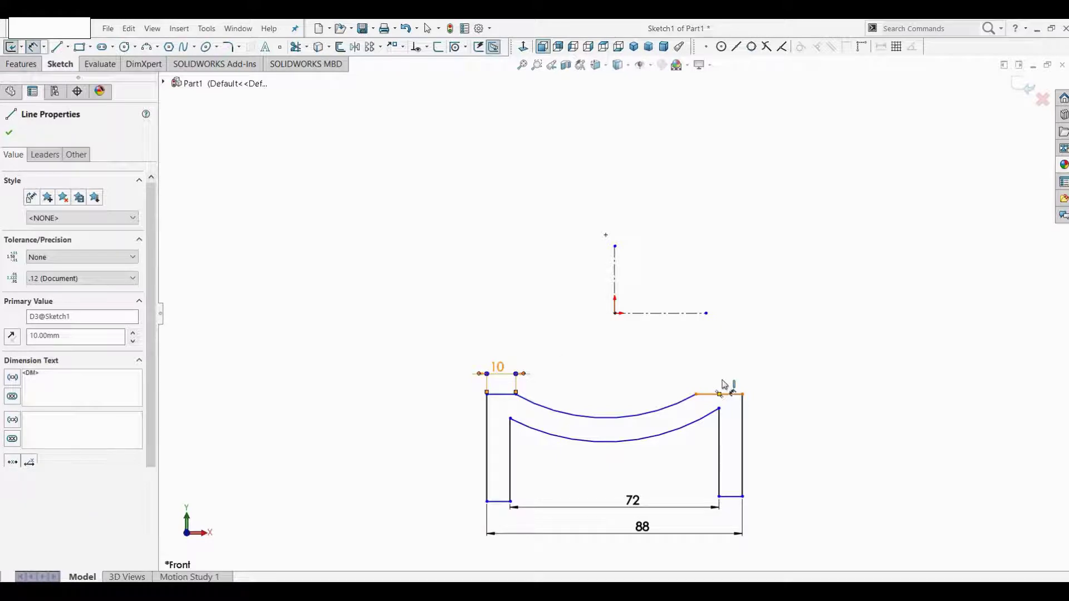
click(727, 382)
text(10)
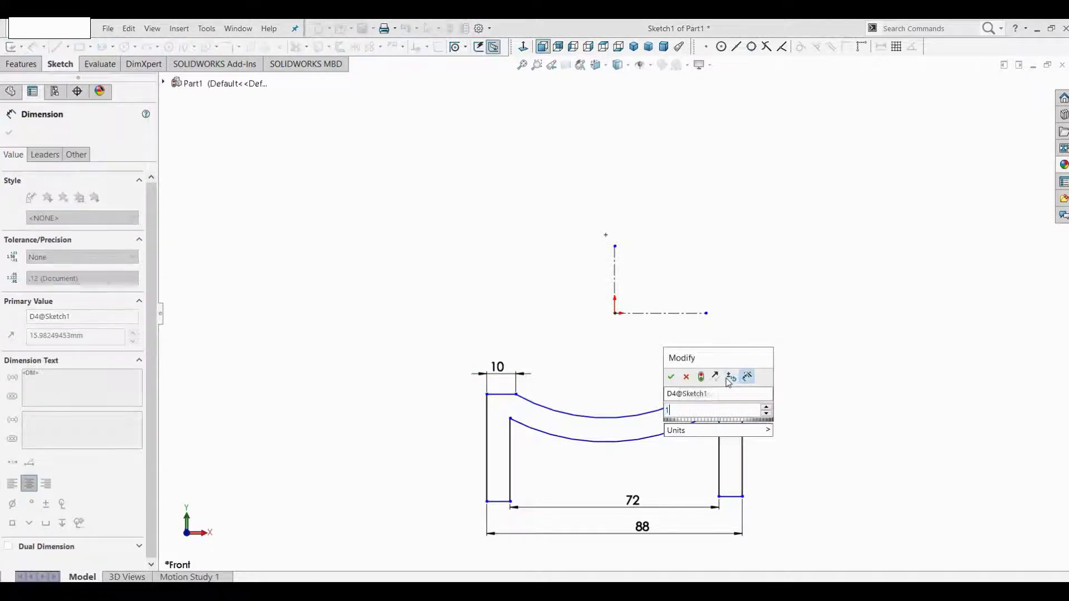
key(Return)
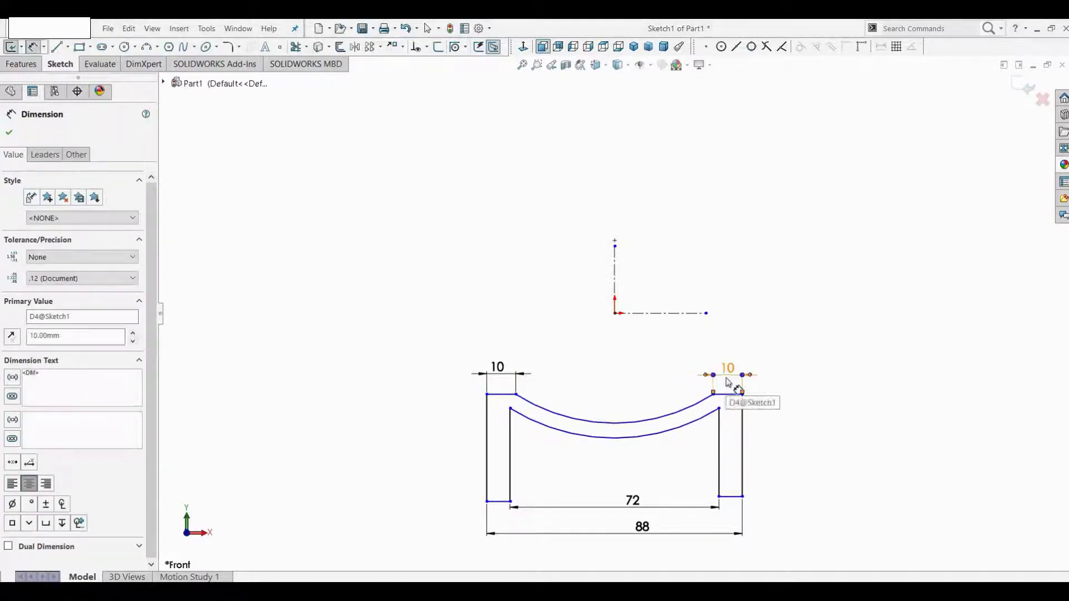
click(674, 316)
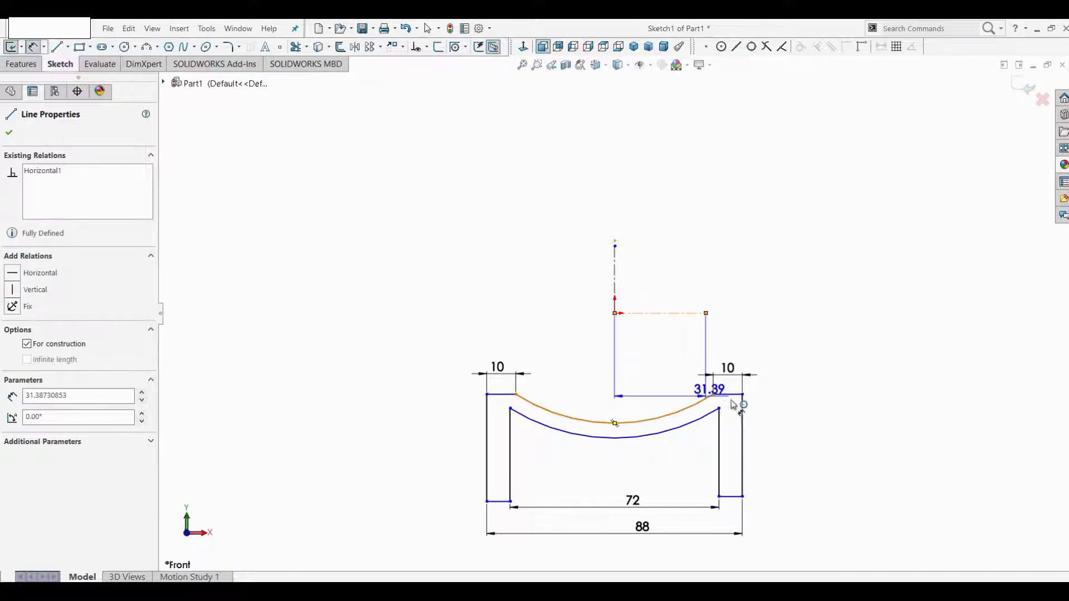
- Place the top-right ledge 10 mm below the construction line and give the lower arc radius 72
click(714, 394)
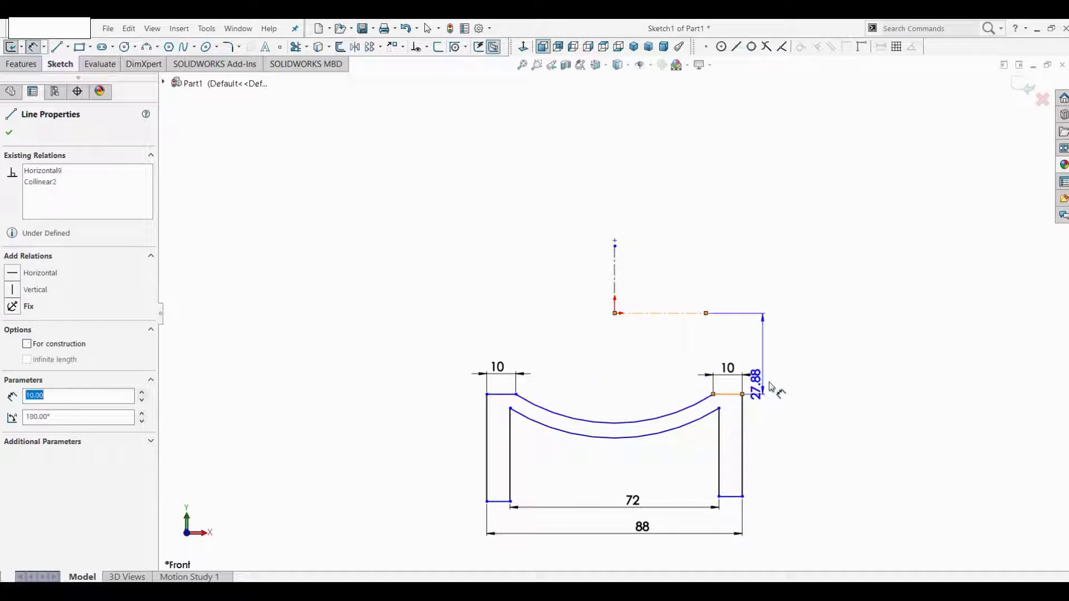
click(793, 378)
text(10)
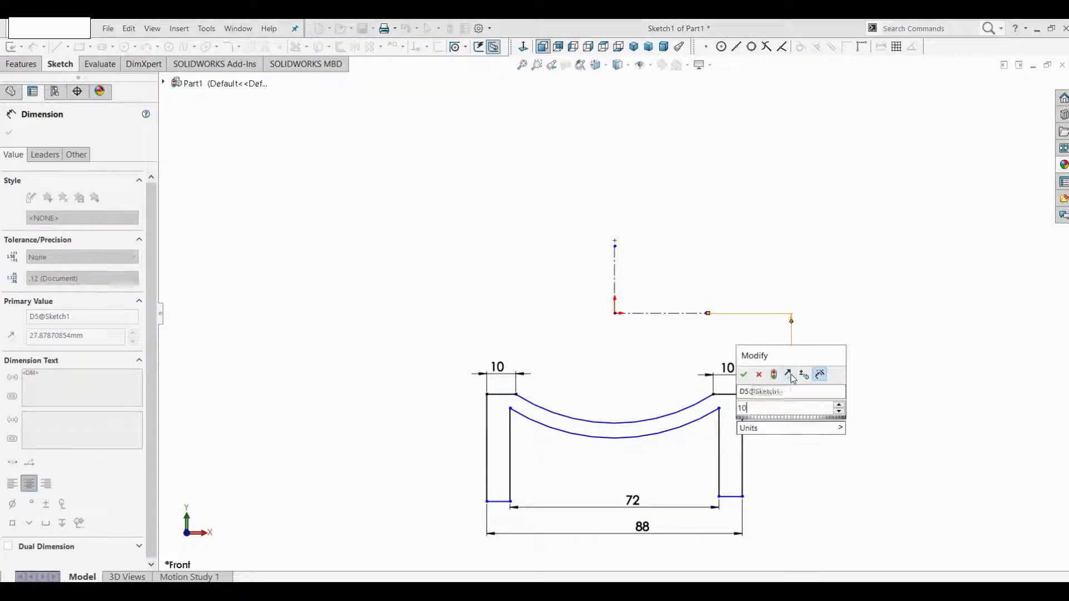
key(Return)
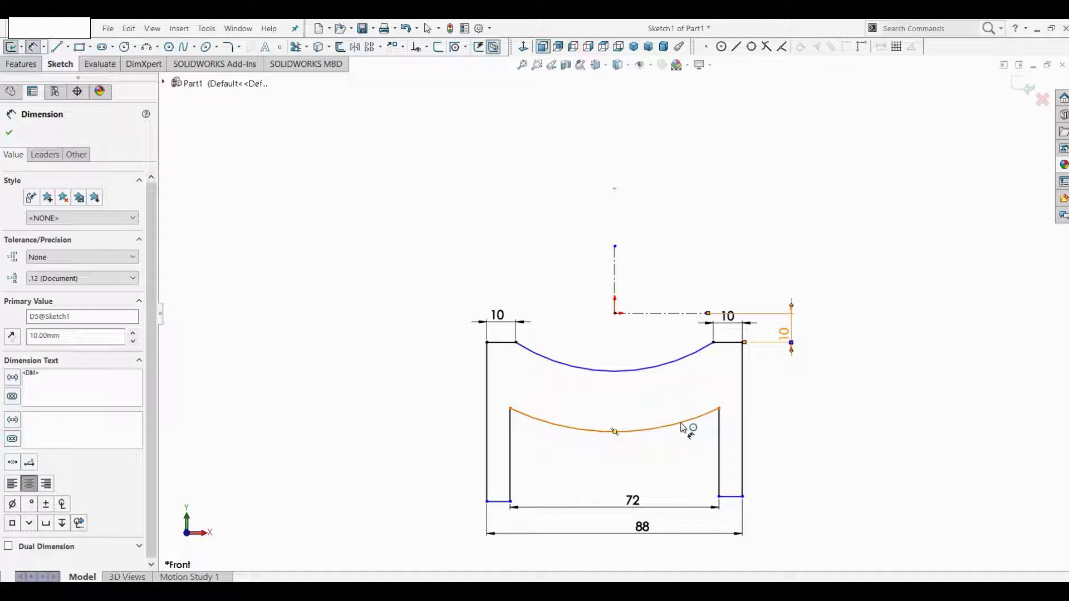
click(684, 428)
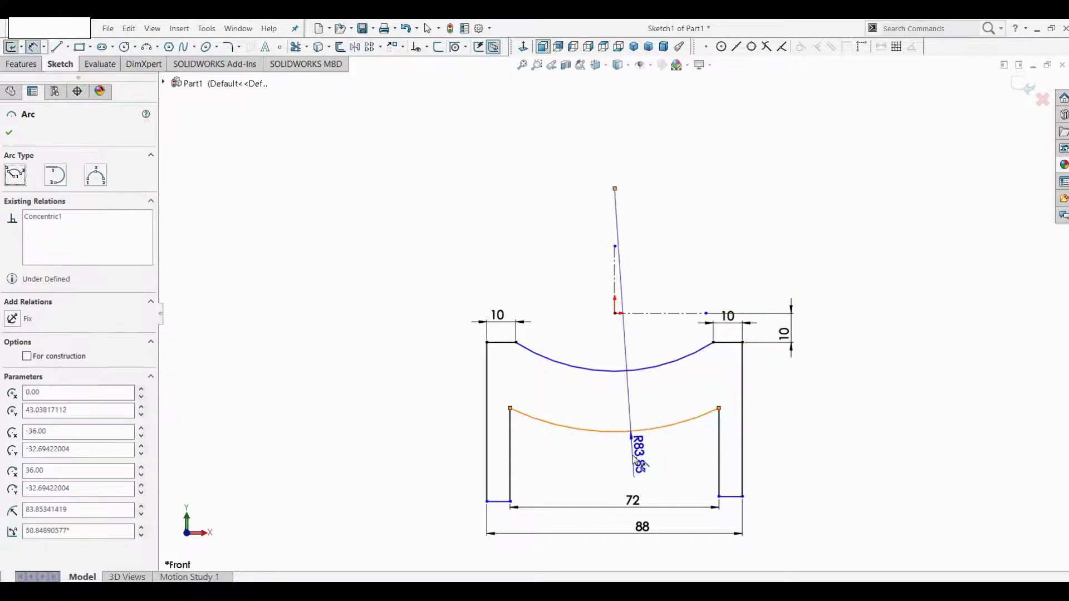
click(666, 460)
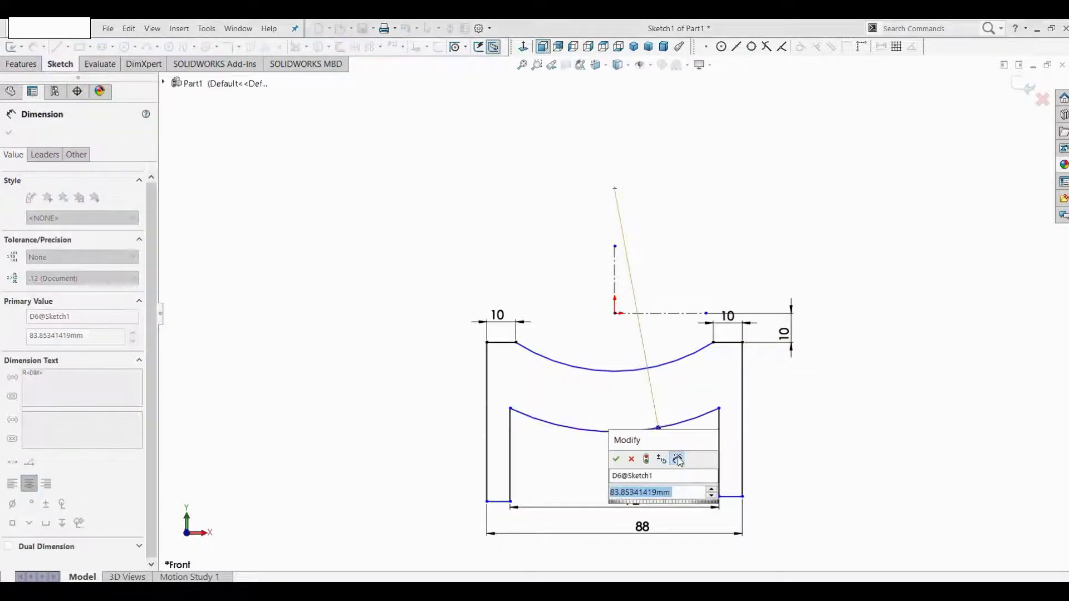
text(3)
text(*2)
key(Return)
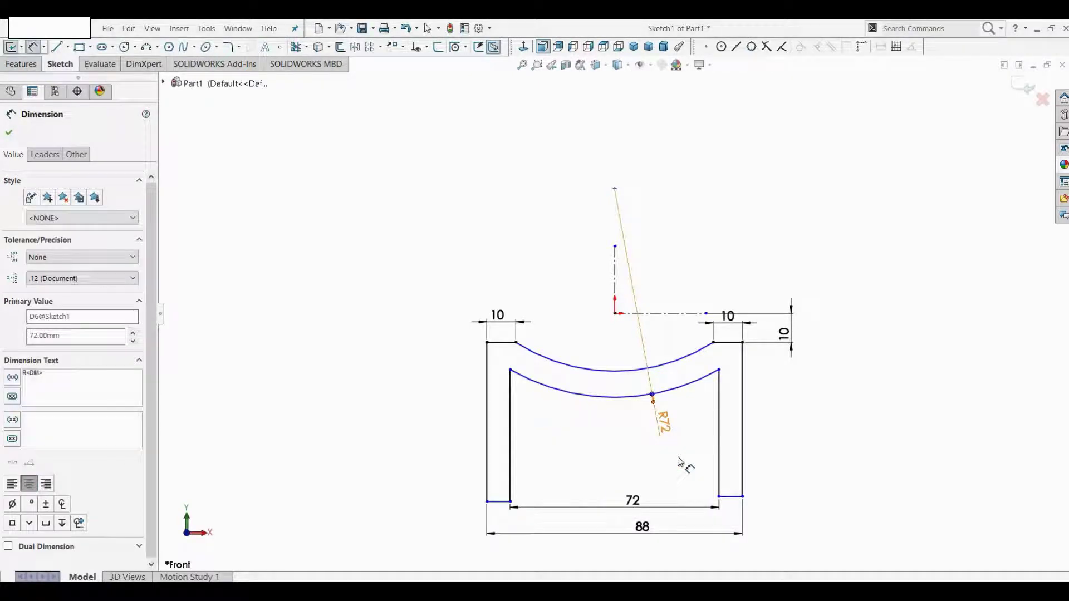
- Set a 36 mm vertical depth from the construction line to the bottom-right line
click(688, 313)
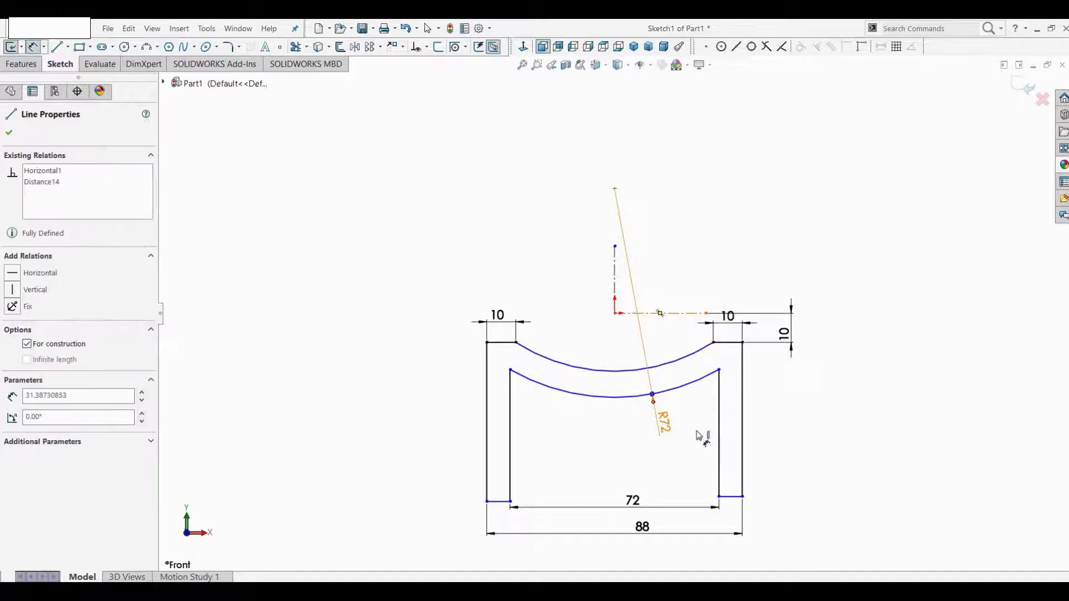
click(731, 496)
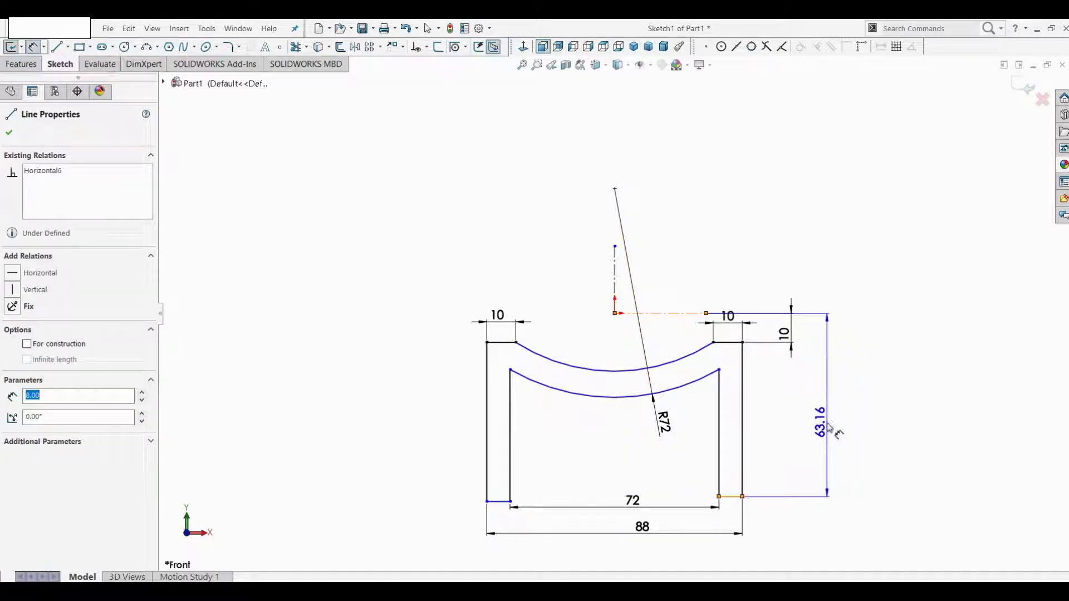
click(828, 427)
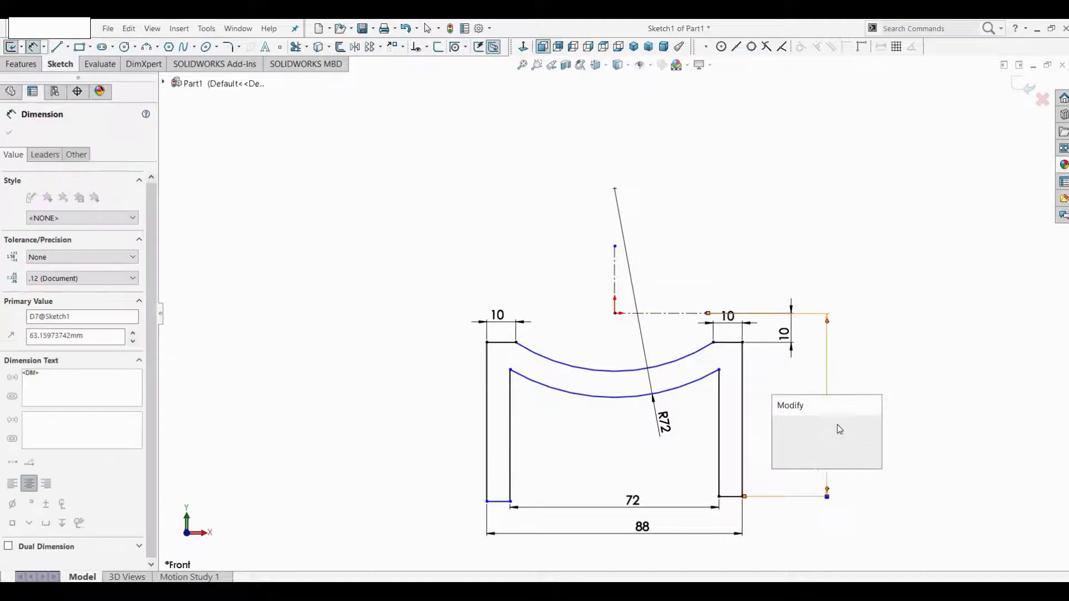
text(36)
key(Return)
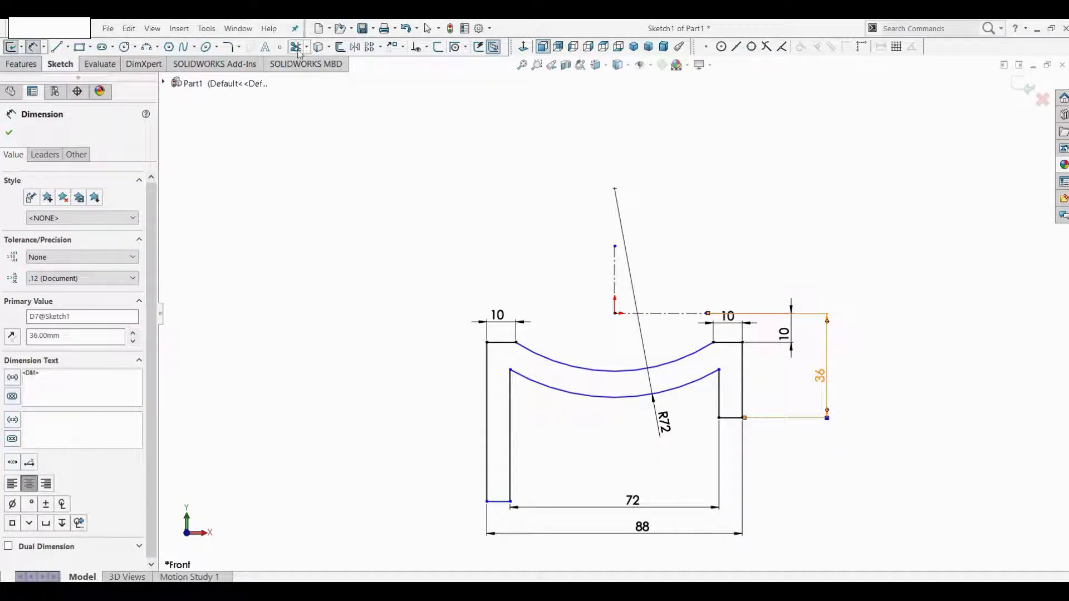
- Make the bottom-left and bottom-right short lines collinear
click(427, 47)
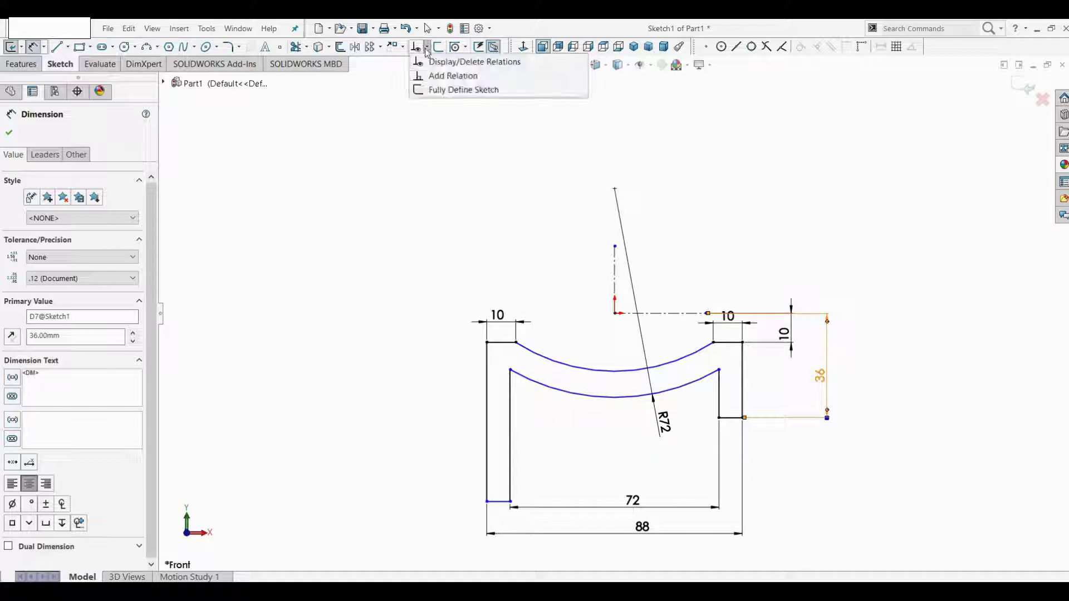
click(430, 77)
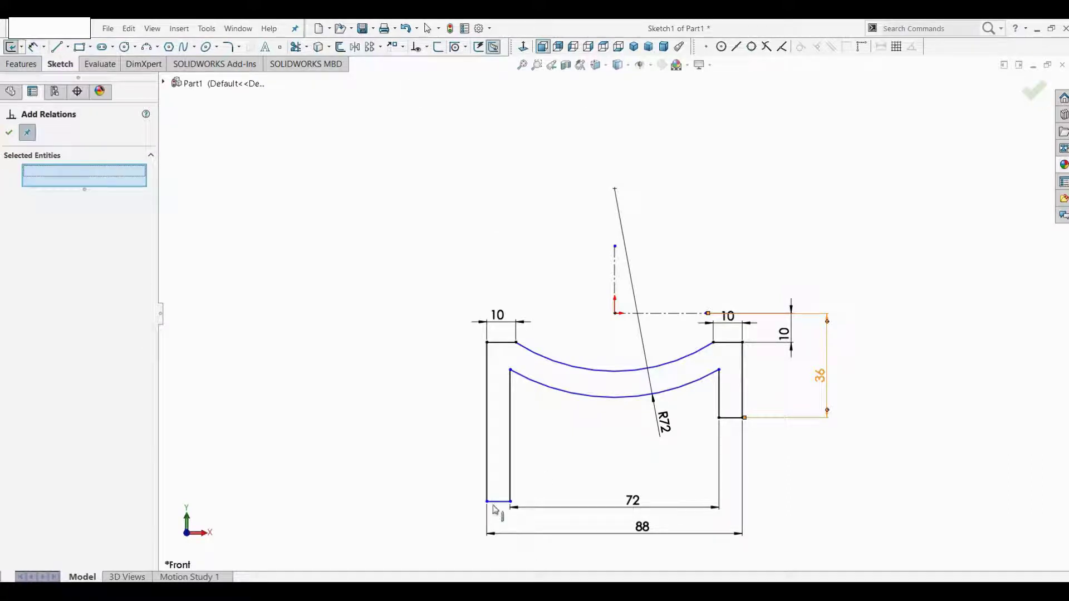
click(493, 502)
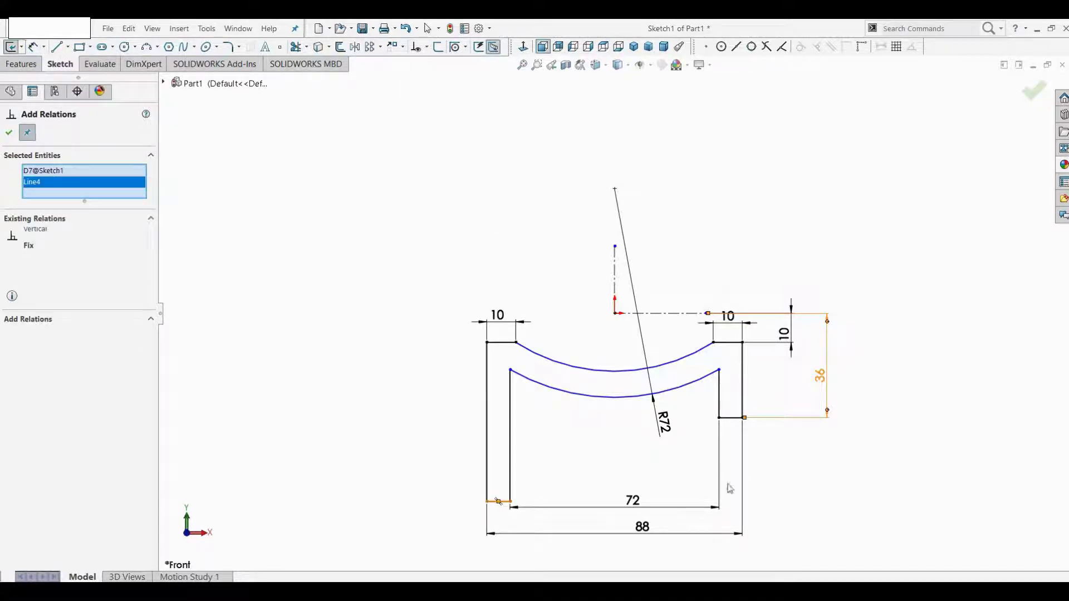
click(726, 418)
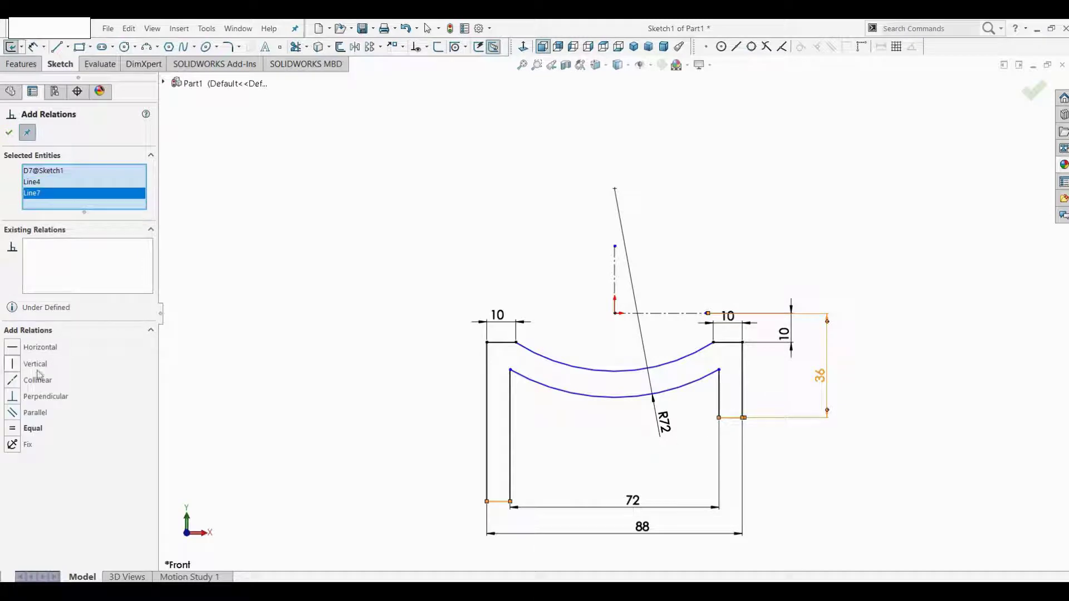
click(11, 382)
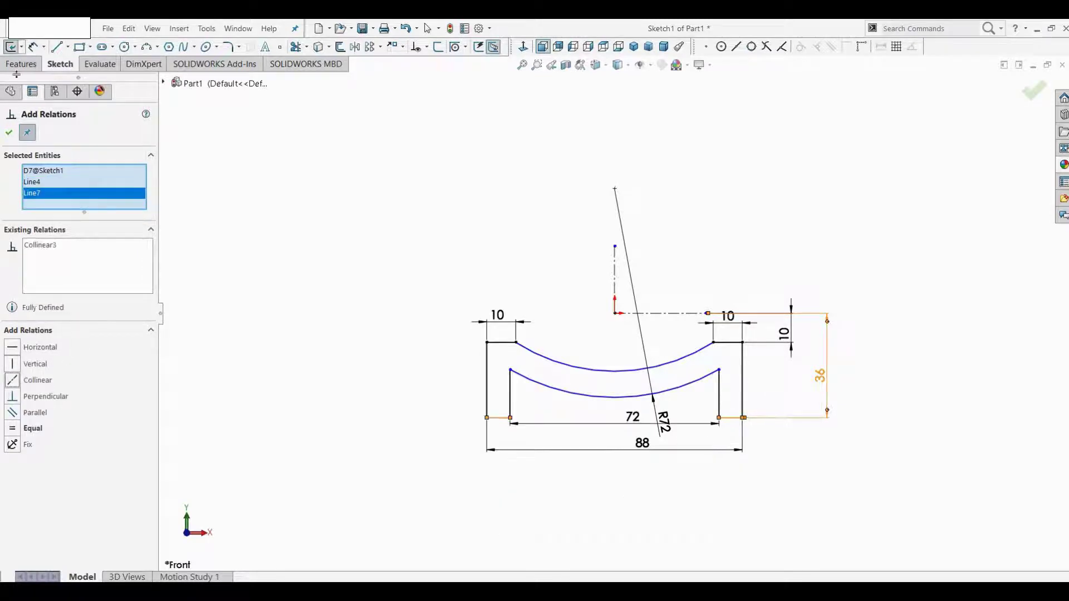
- Start a centerline at the upper arc's midpoint, then cancel it
click(67, 46)
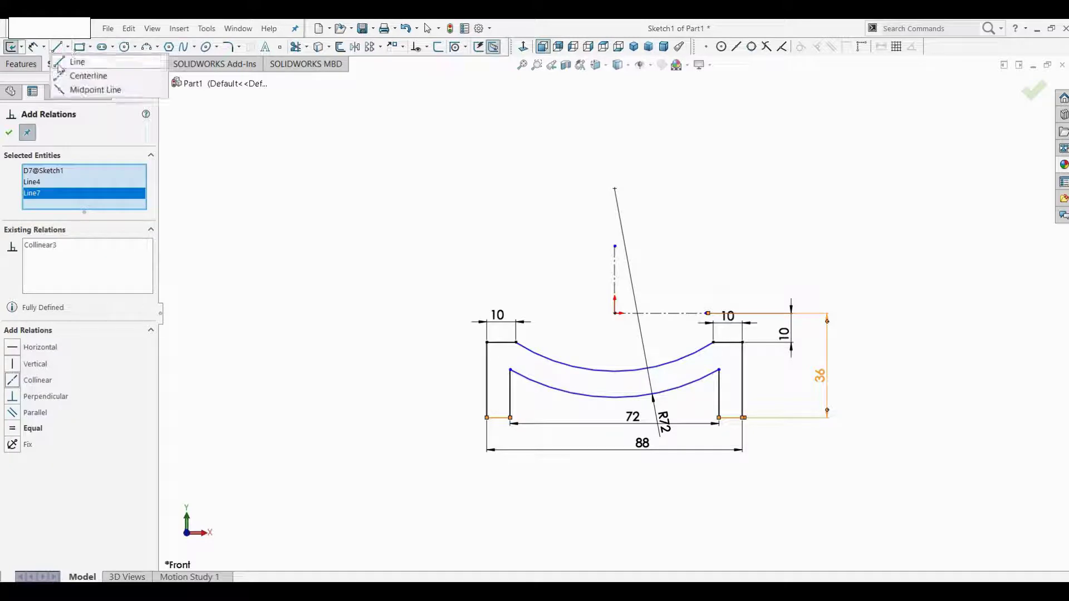
click(76, 78)
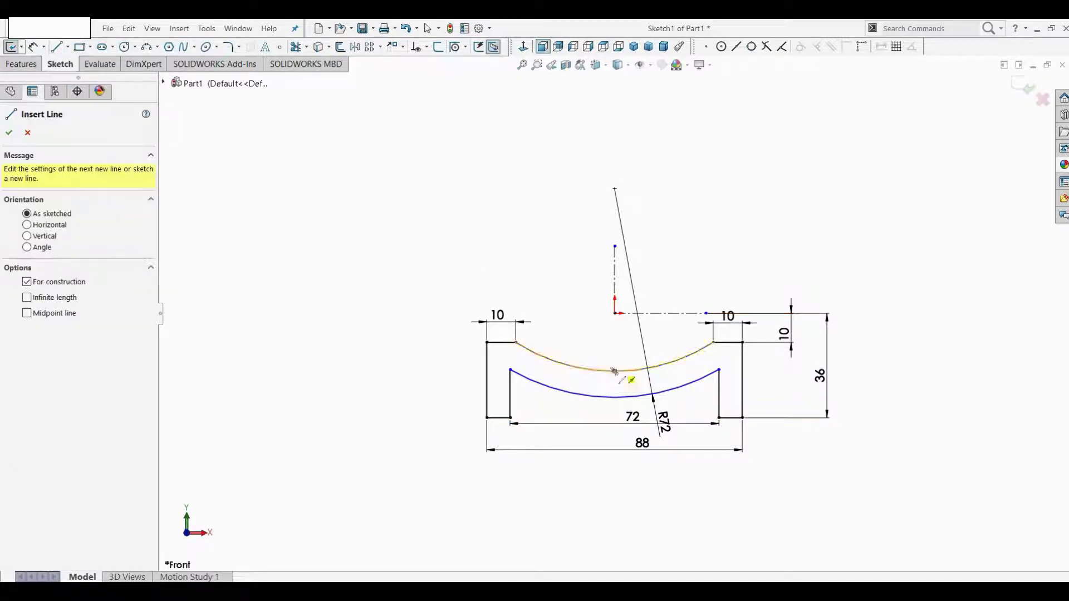
click(615, 371)
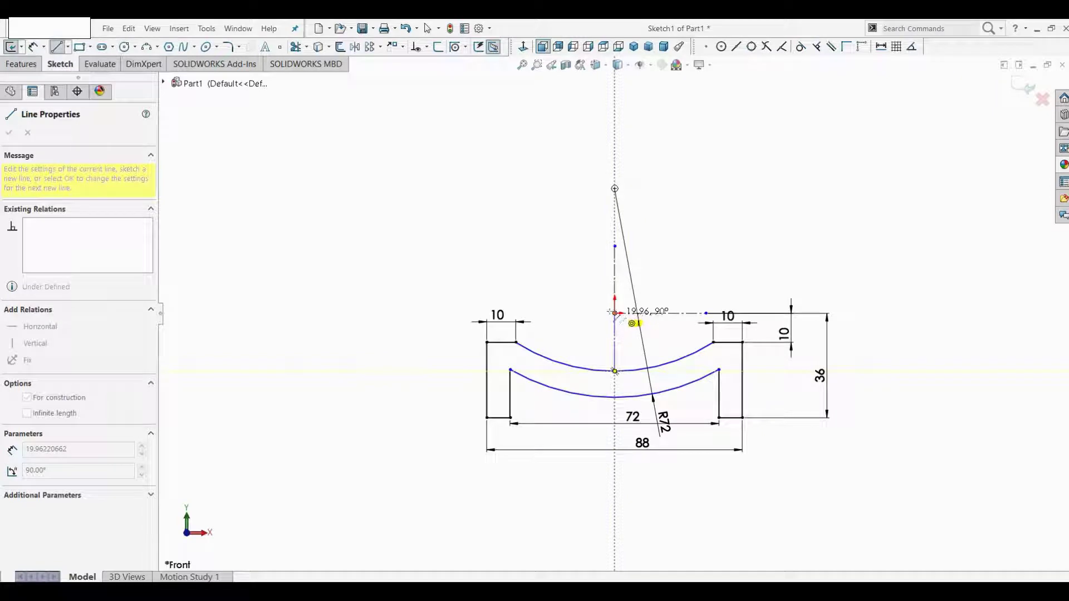
key(Escape)
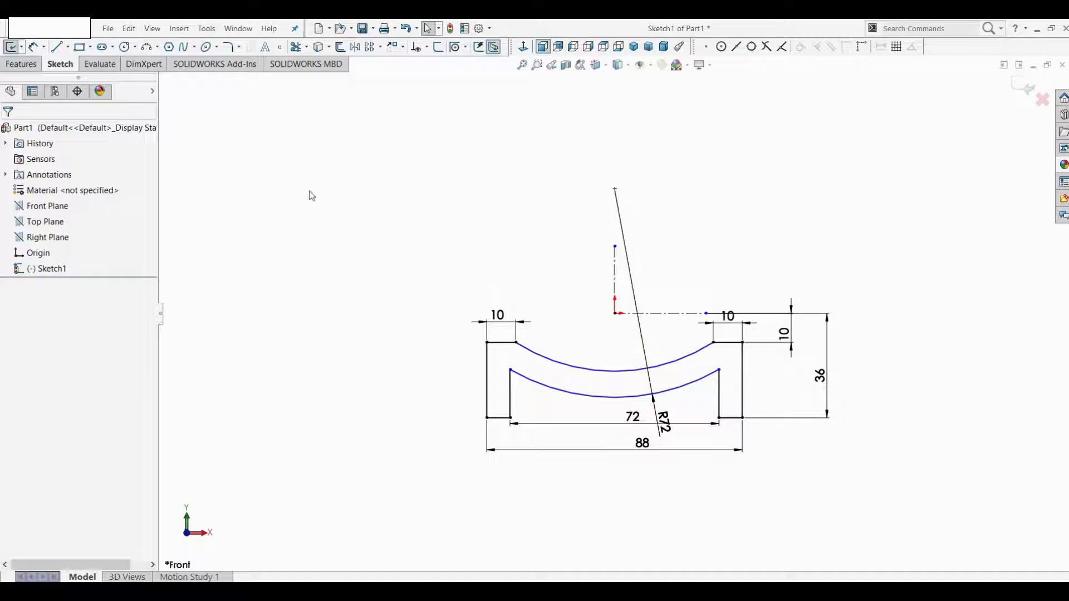
- Dimension the lower arc's right endpoint 18 mm from the horizontal construction line
click(34, 46)
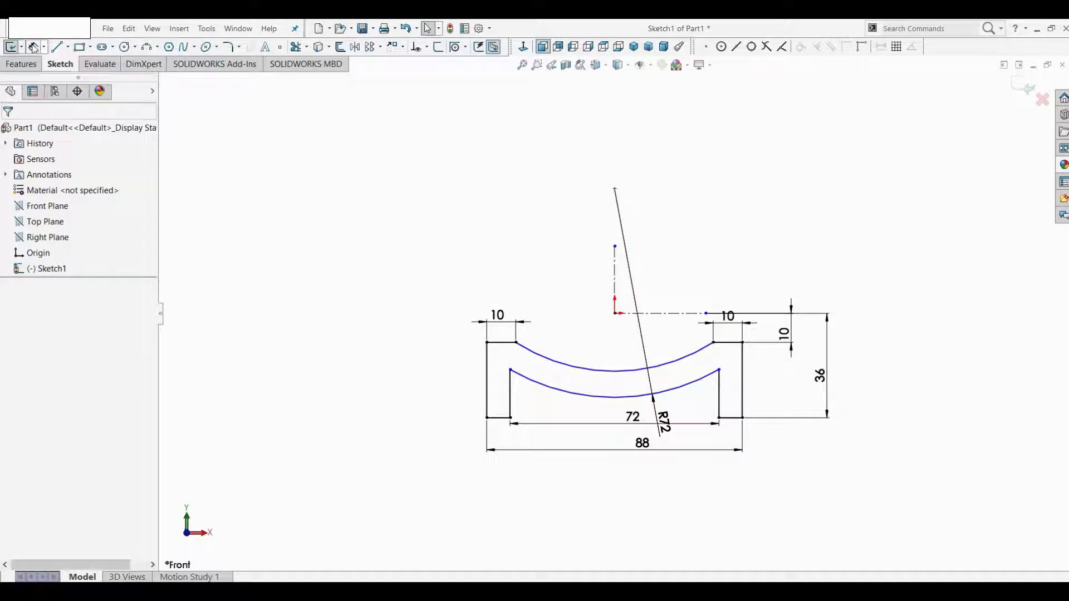
click(719, 370)
click(692, 313)
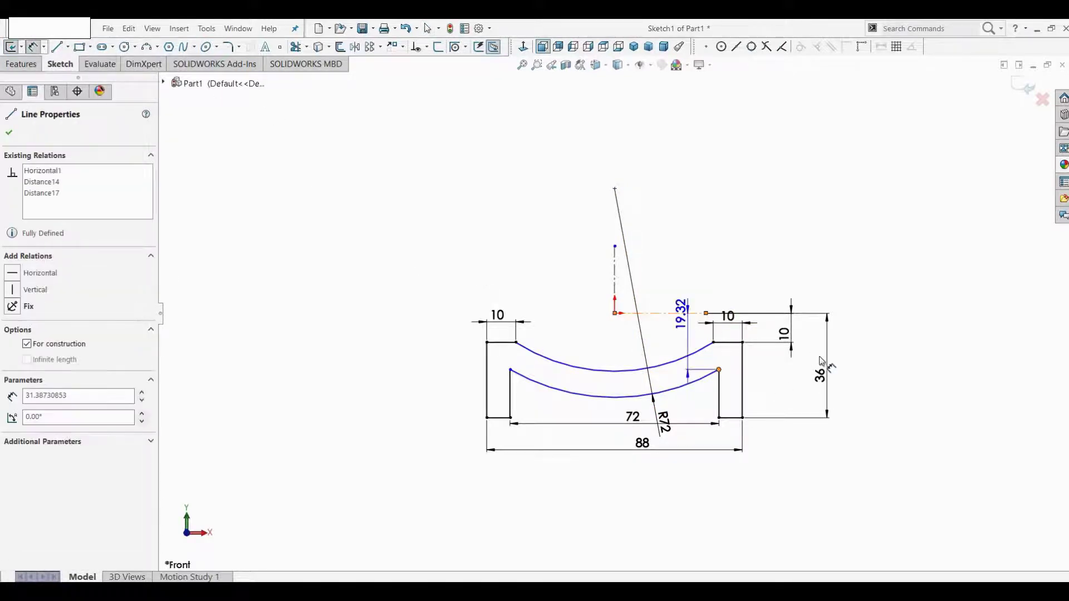
click(810, 356)
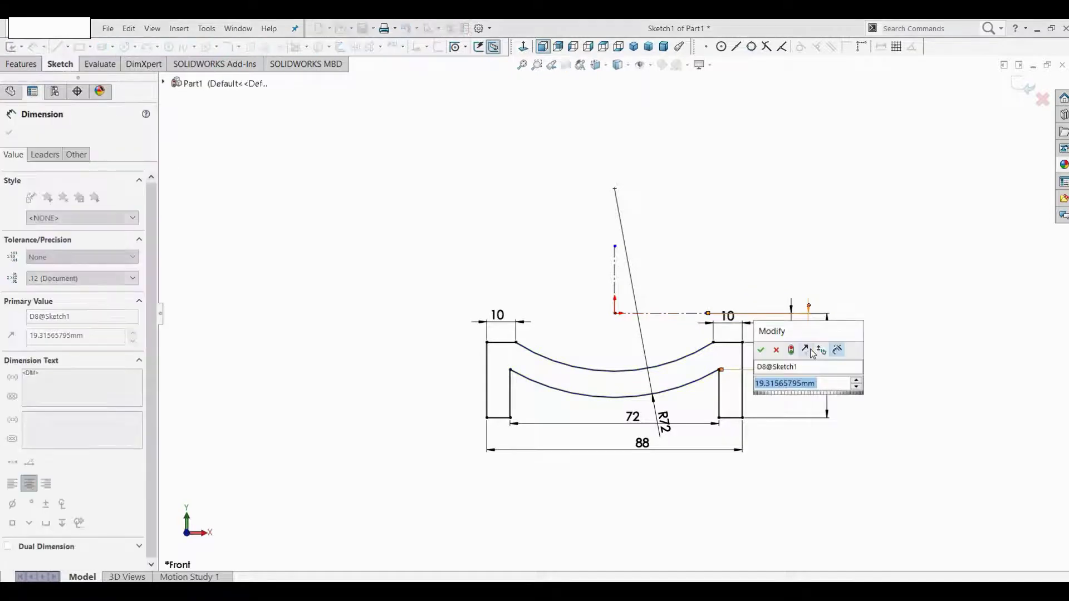
text(18)
key(Return)
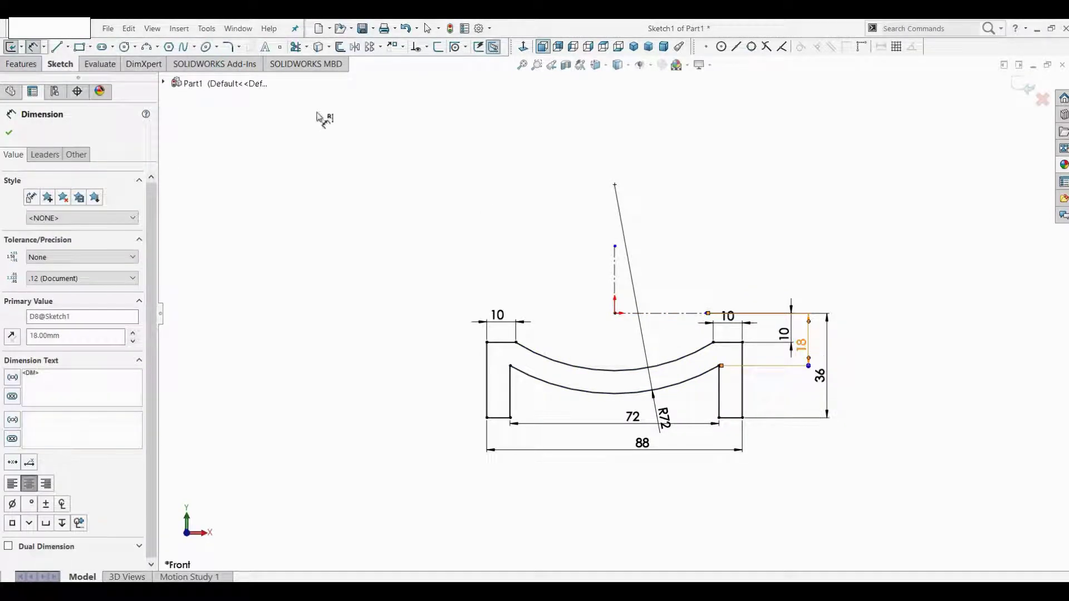
key(Escape)
- Round both lower arc corners with 2 mm sketch fillets
click(228, 50)
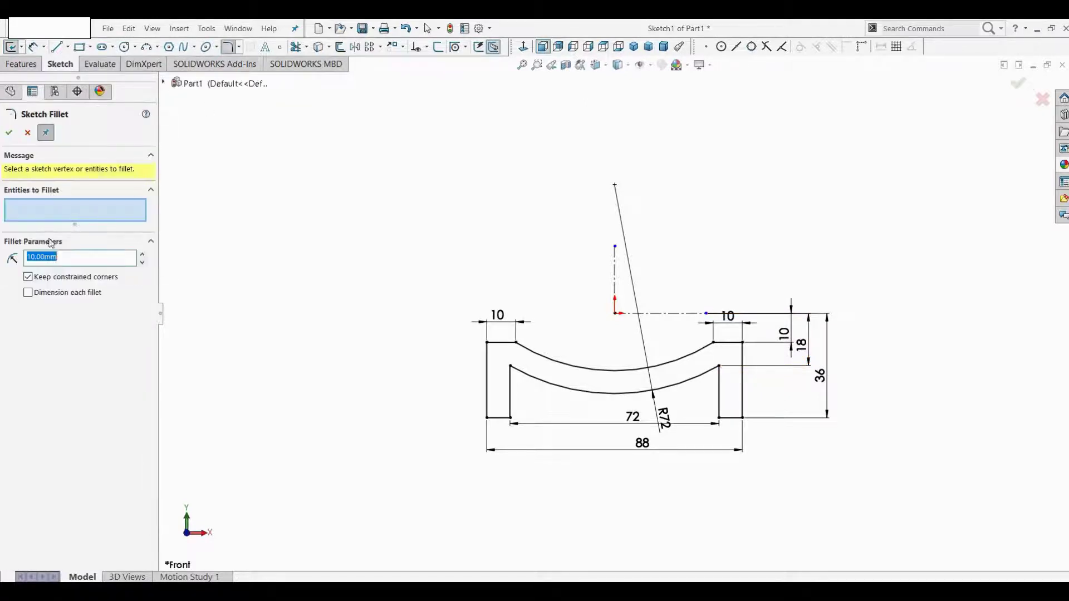
text(2)
click(510, 366)
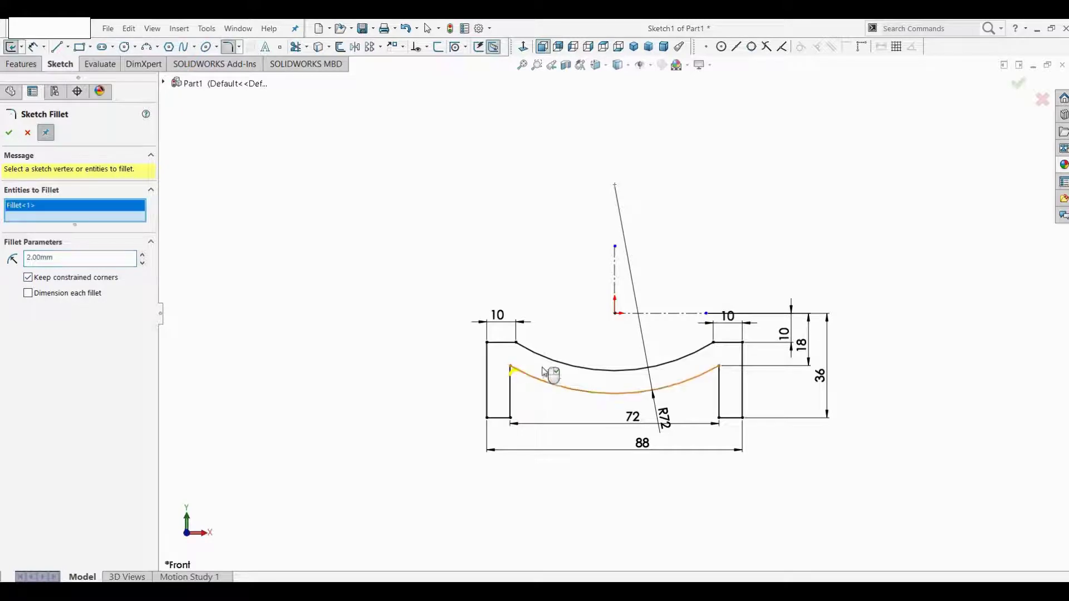
click(718, 368)
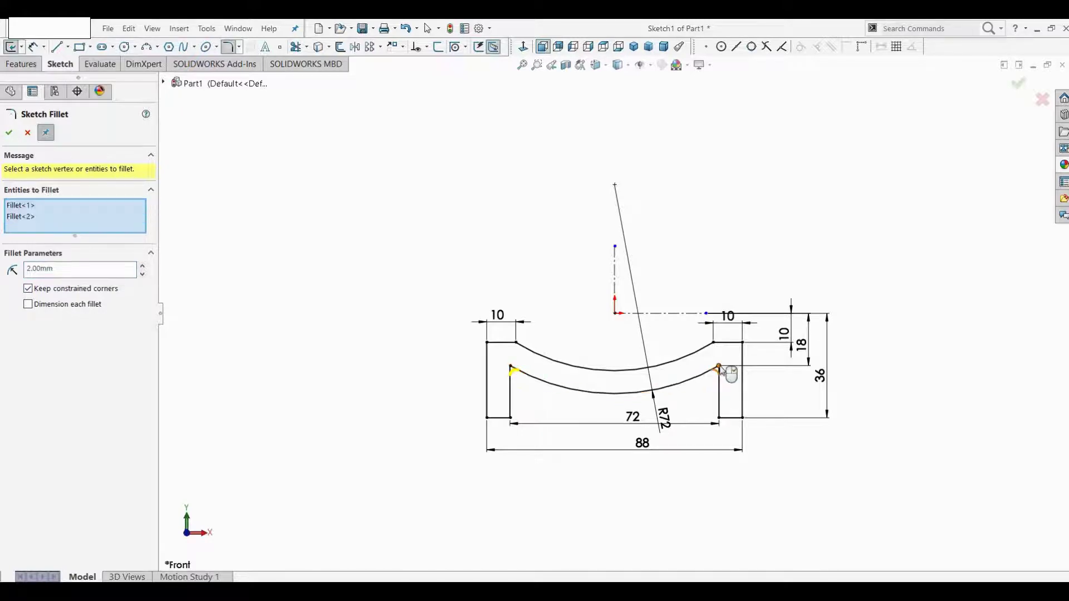
right_click(719, 370)
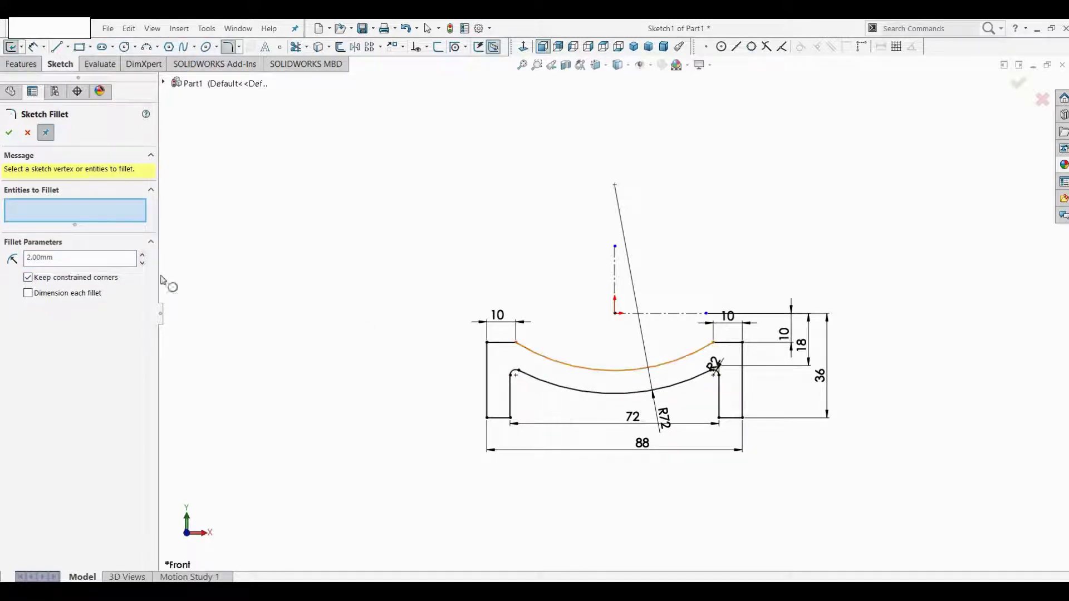
- Round both upper arc corners with 1 mm sketch fillets
double_click(51, 257)
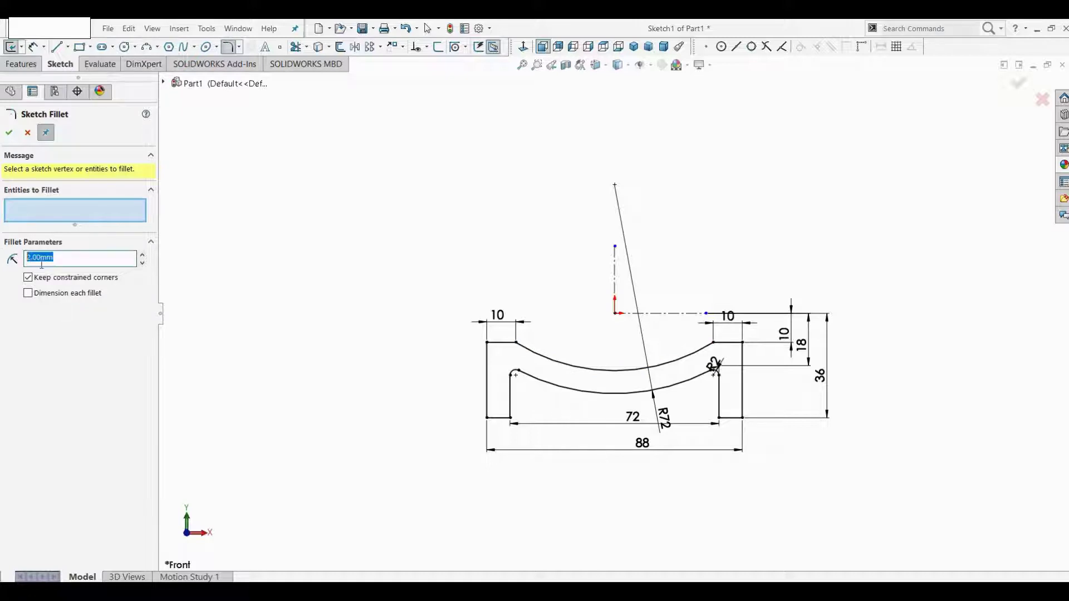
text(1)
key(Return)
click(516, 342)
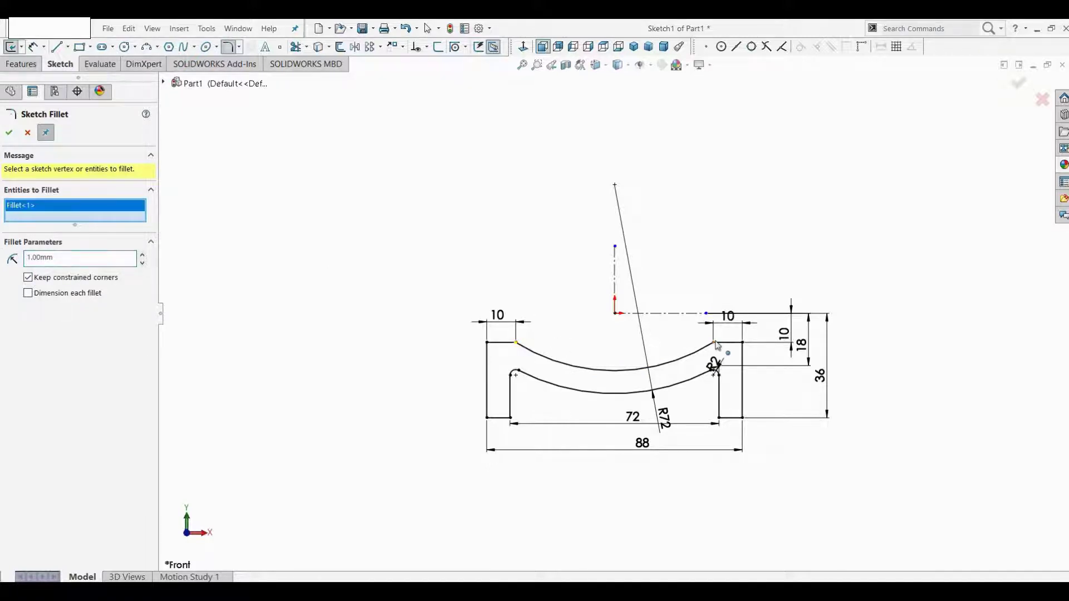
click(714, 343)
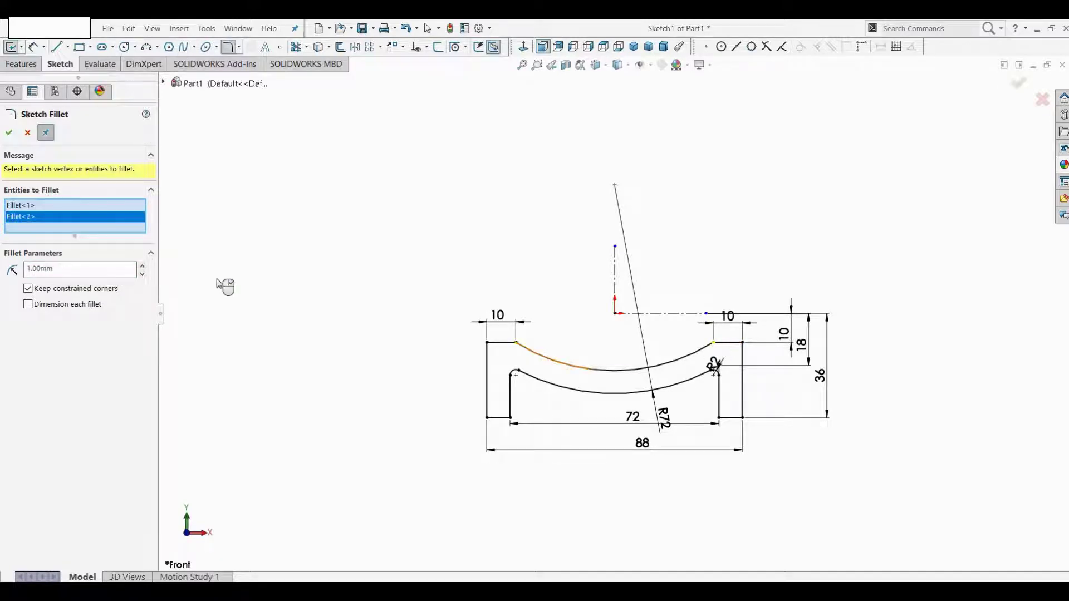
click(9, 134)
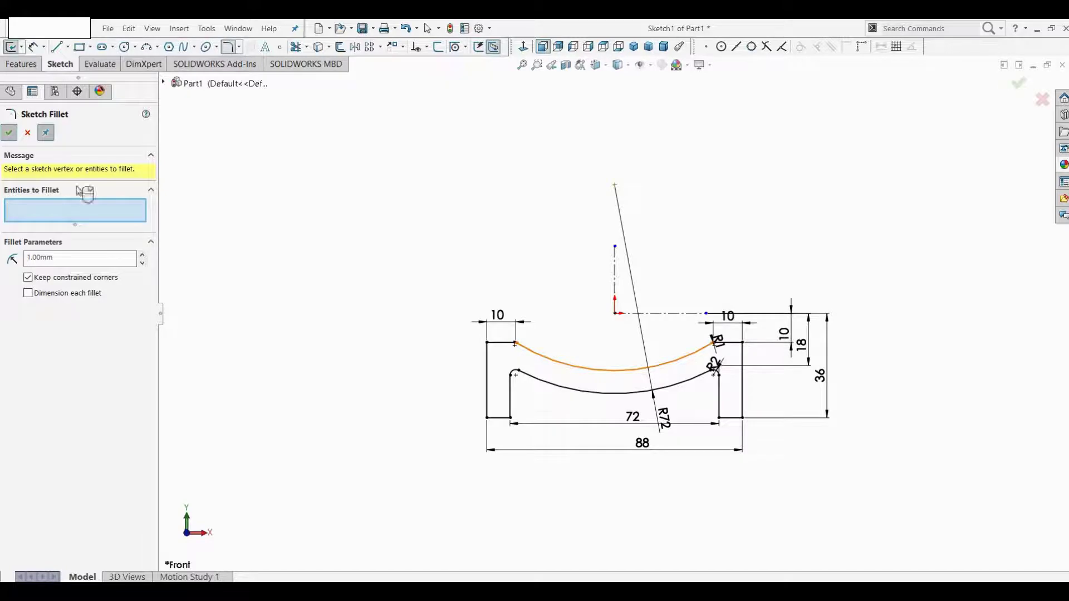
click(239, 47)
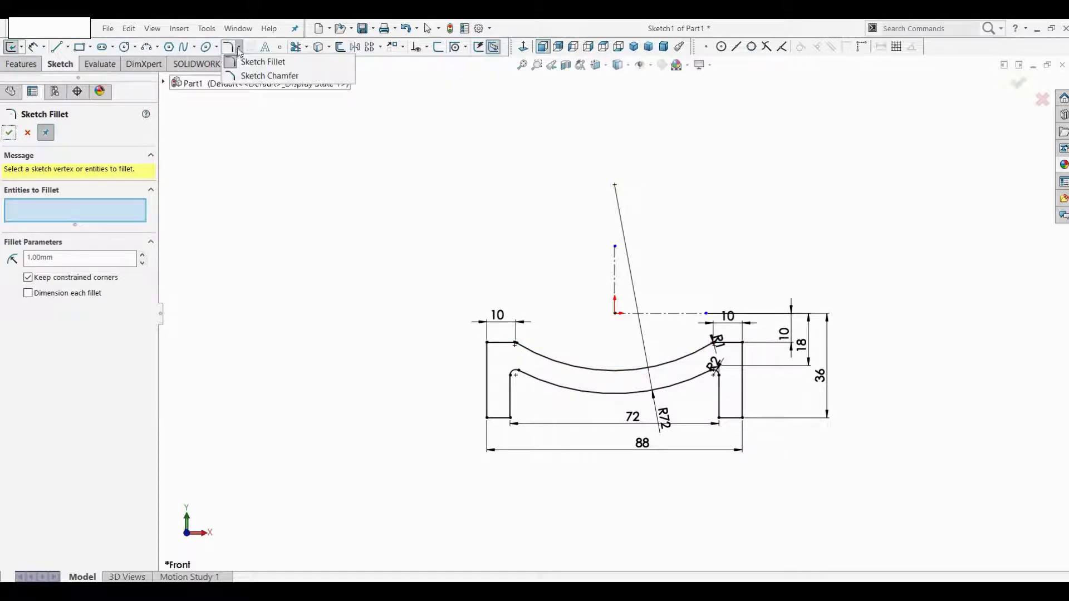
- Chamfer the six square corners: top-left, top-right, and four bottom corners, at 0.50 mm
click(244, 77)
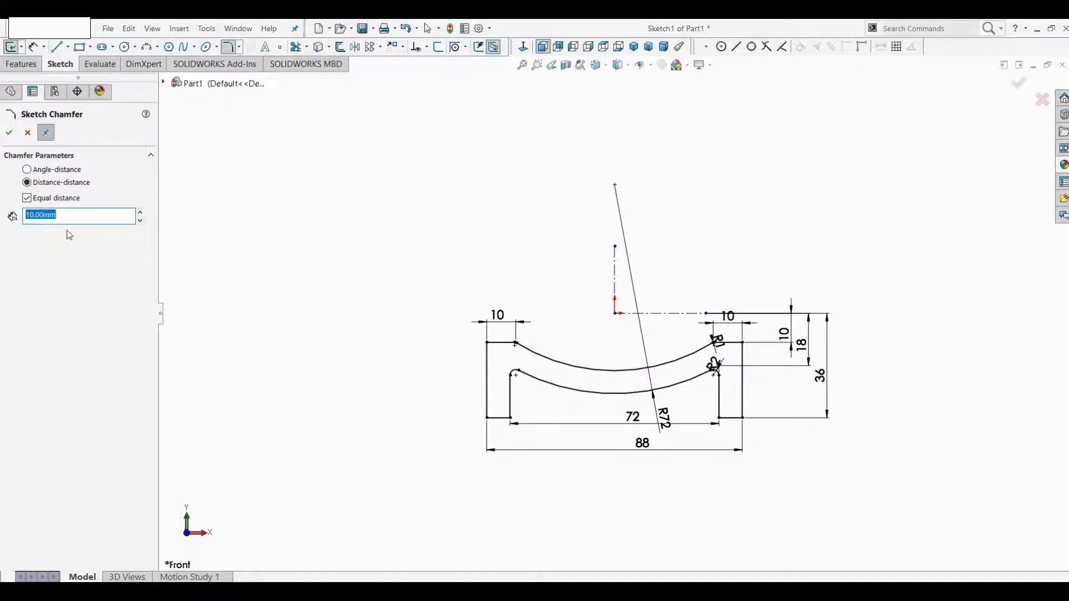
text(0.)
click(487, 343)
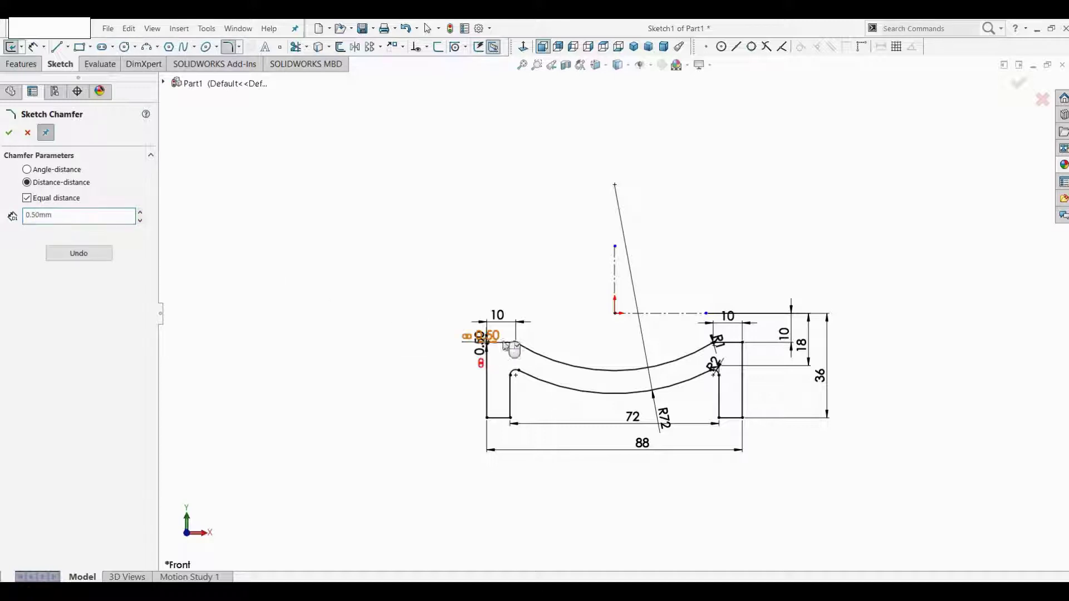
click(743, 343)
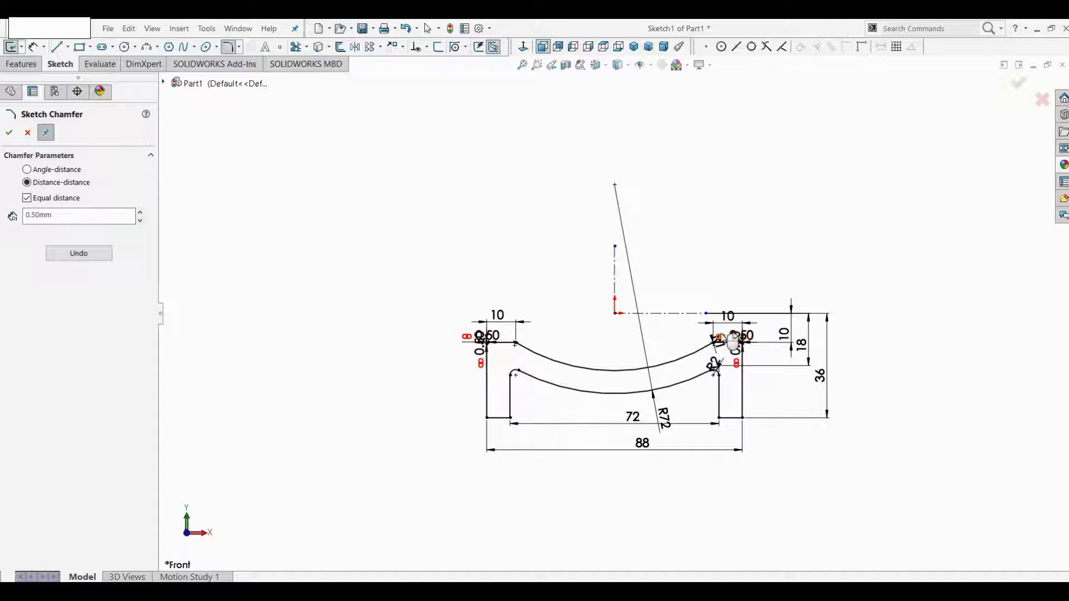
click(488, 417)
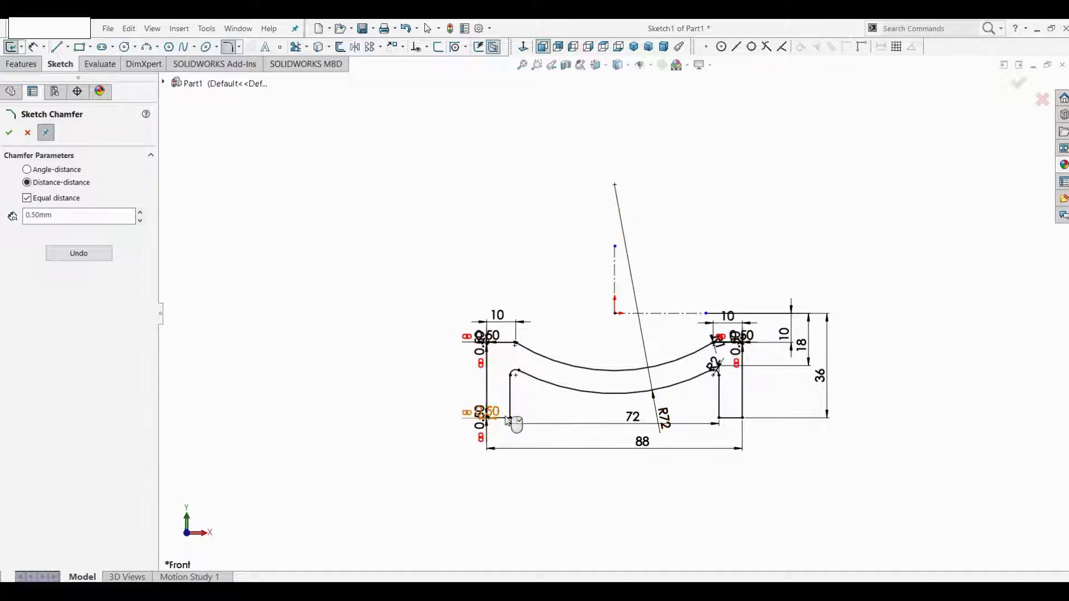
click(718, 424)
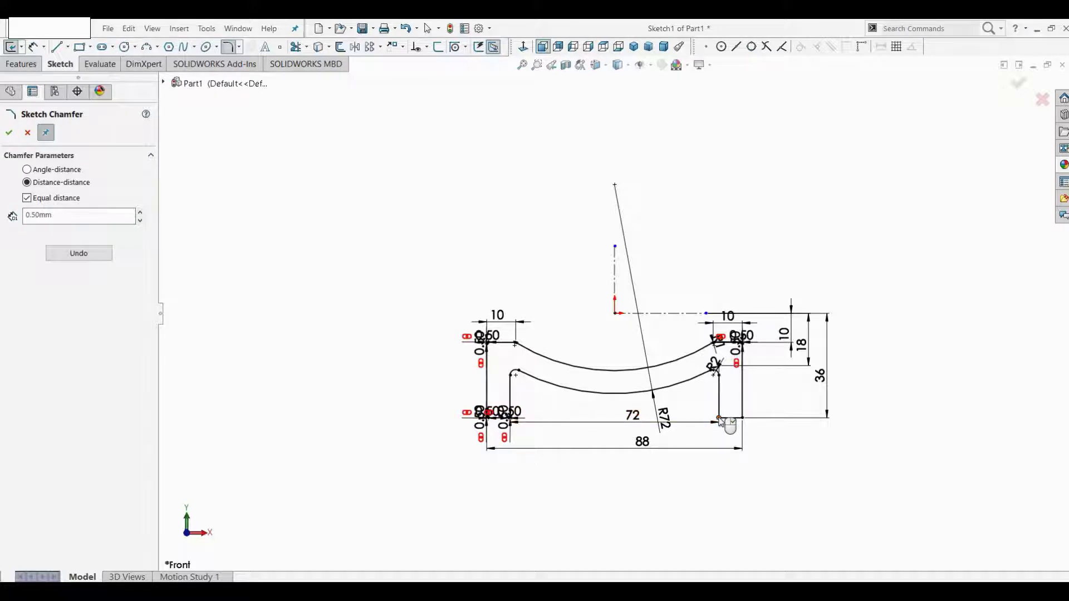
click(719, 422)
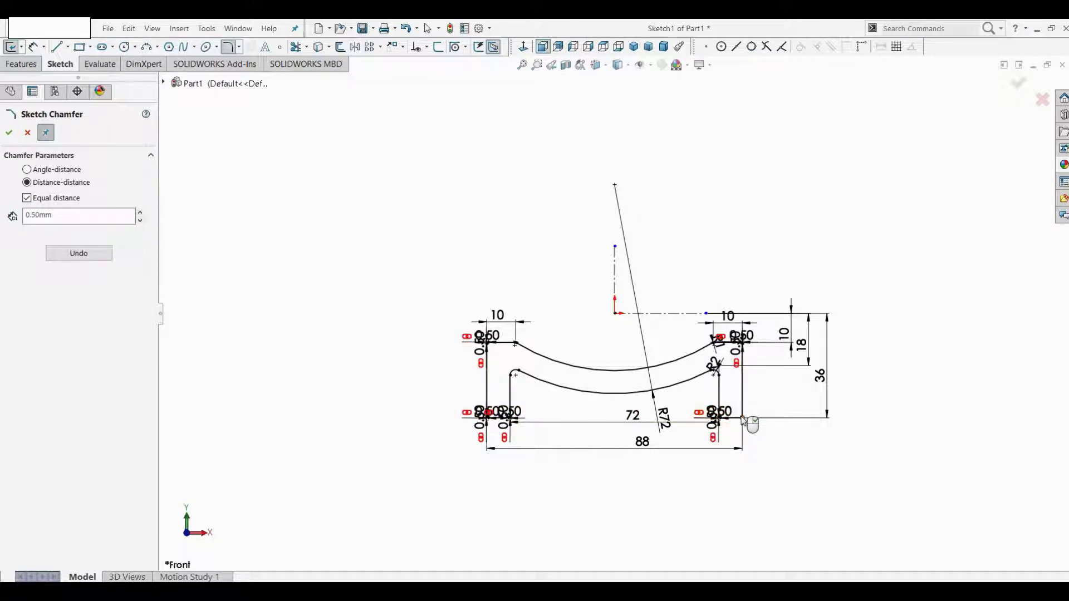
click(742, 418)
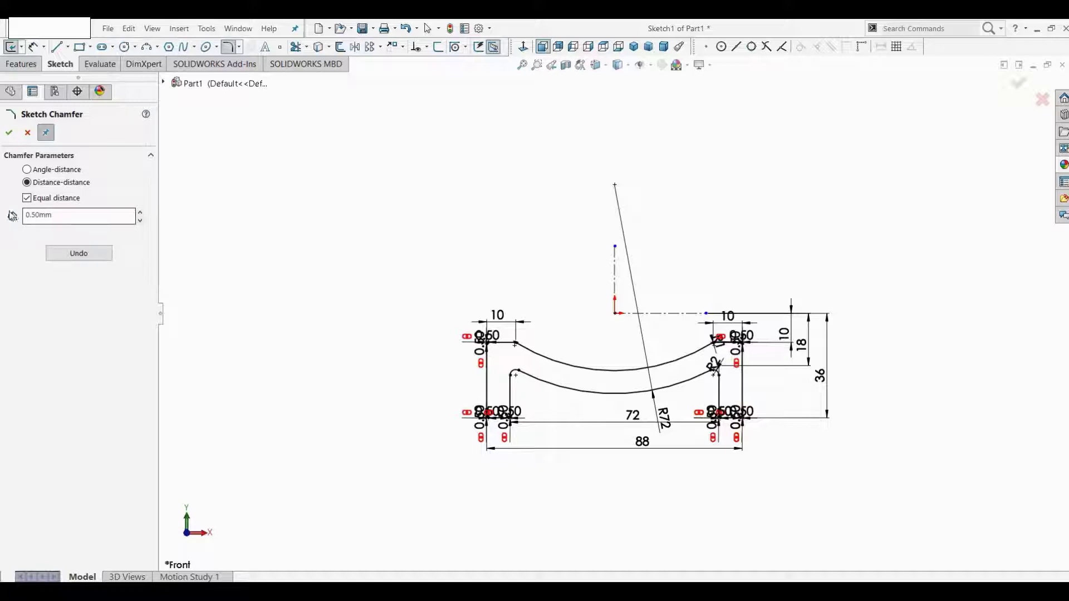
click(10, 133)
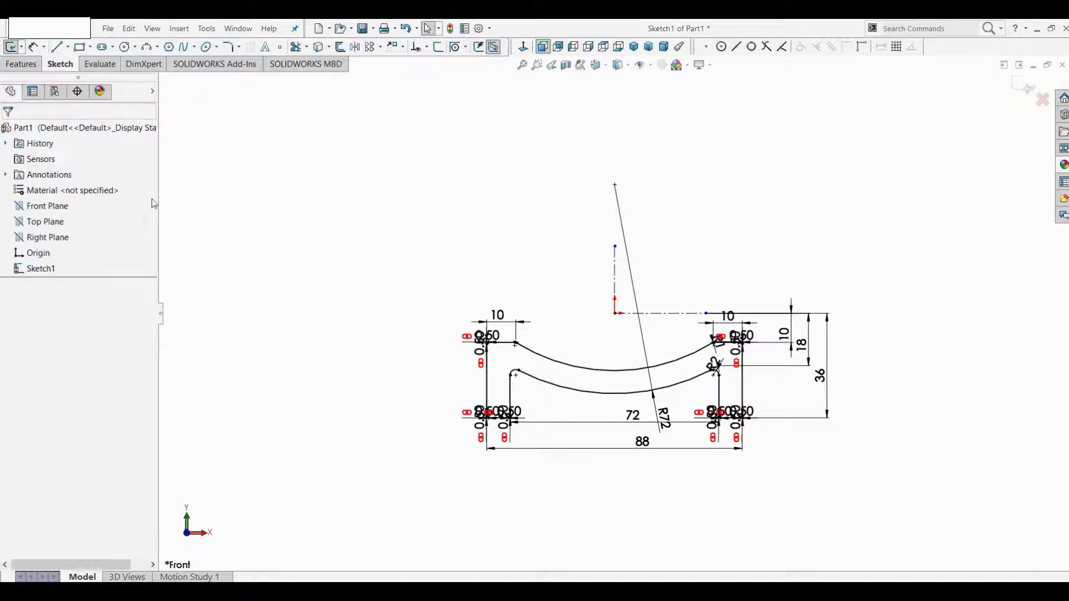
- Revolve the chamfered profile a full 360° about the vertical centerline
click(13, 48)
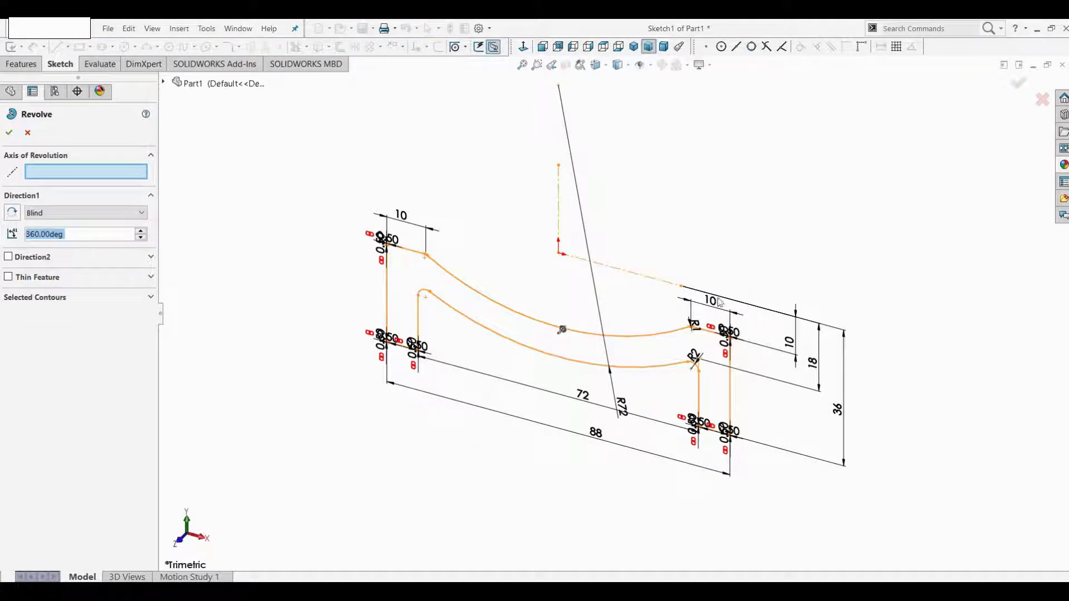
click(642, 283)
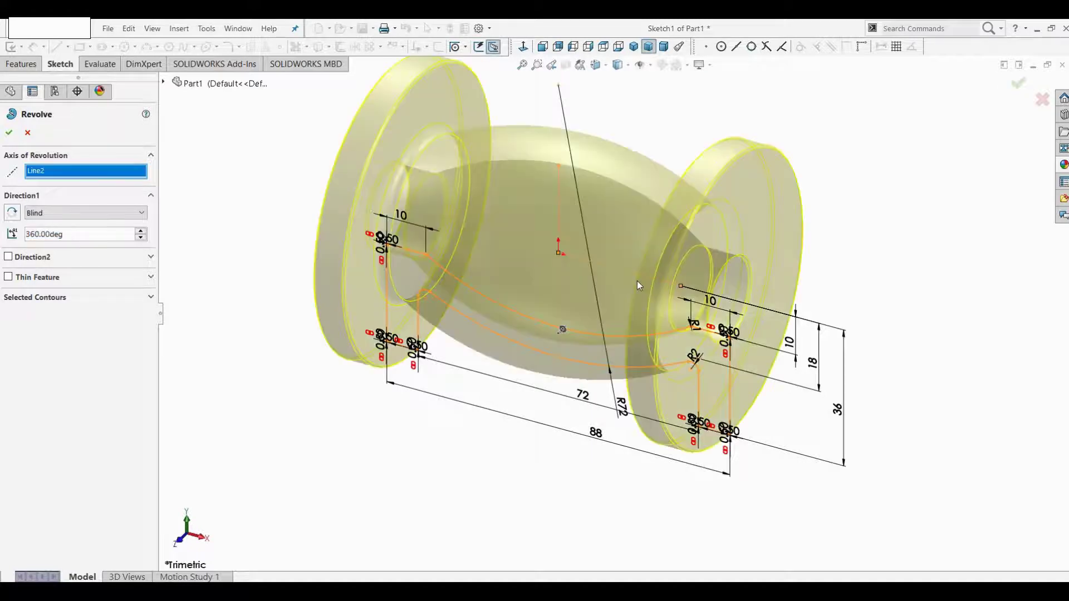
click(8, 132)
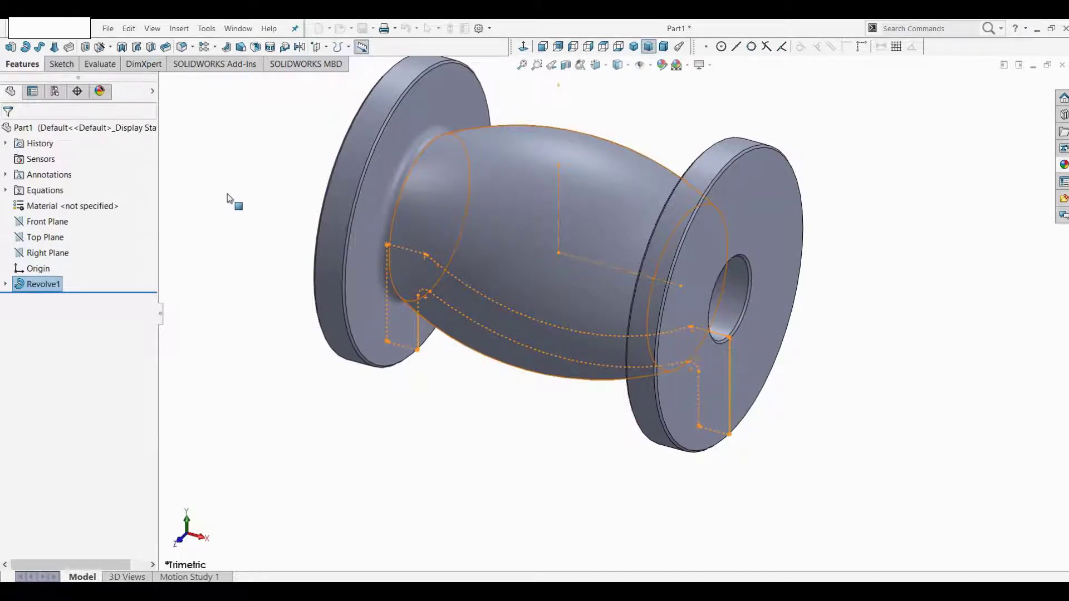
- Assign 1023 Carbon Steel Sheet (SS) from the Steel library to the part
key(f)
scroll(312, 160, down, 2)
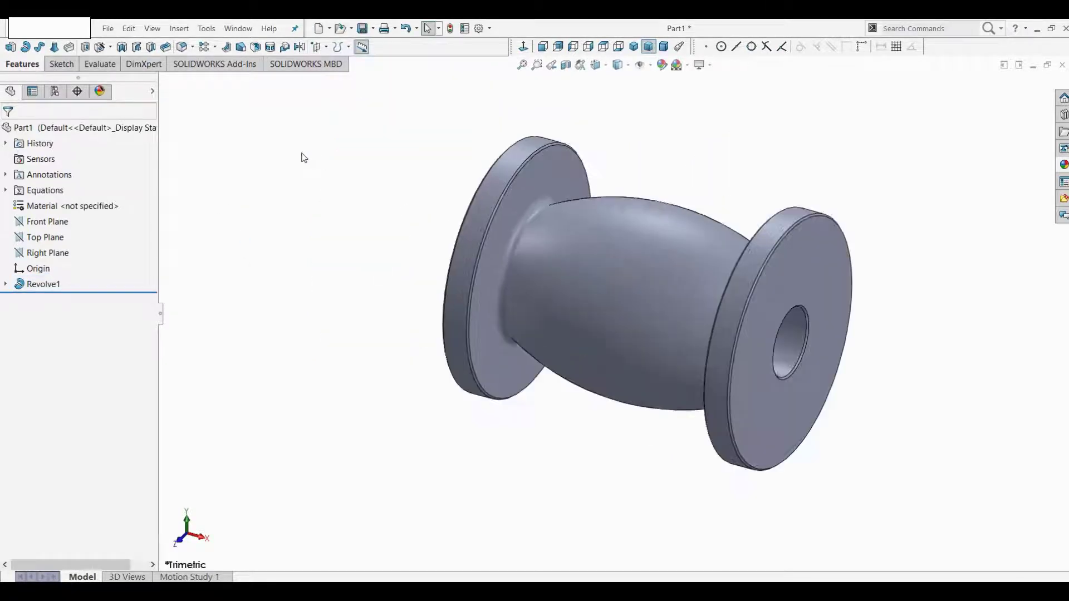
right_click(85, 207)
click(120, 212)
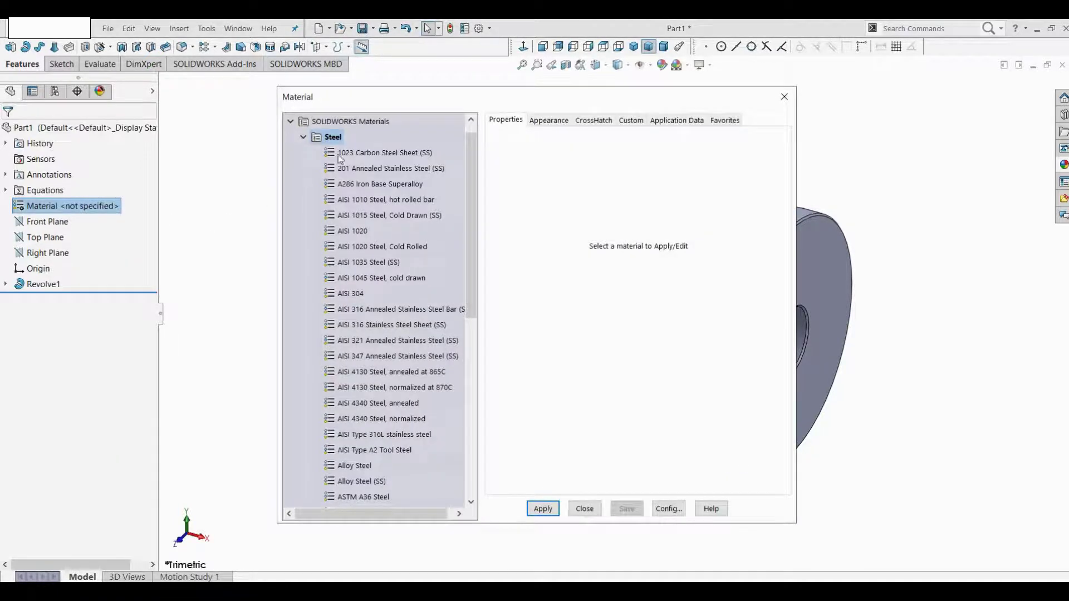
click(370, 154)
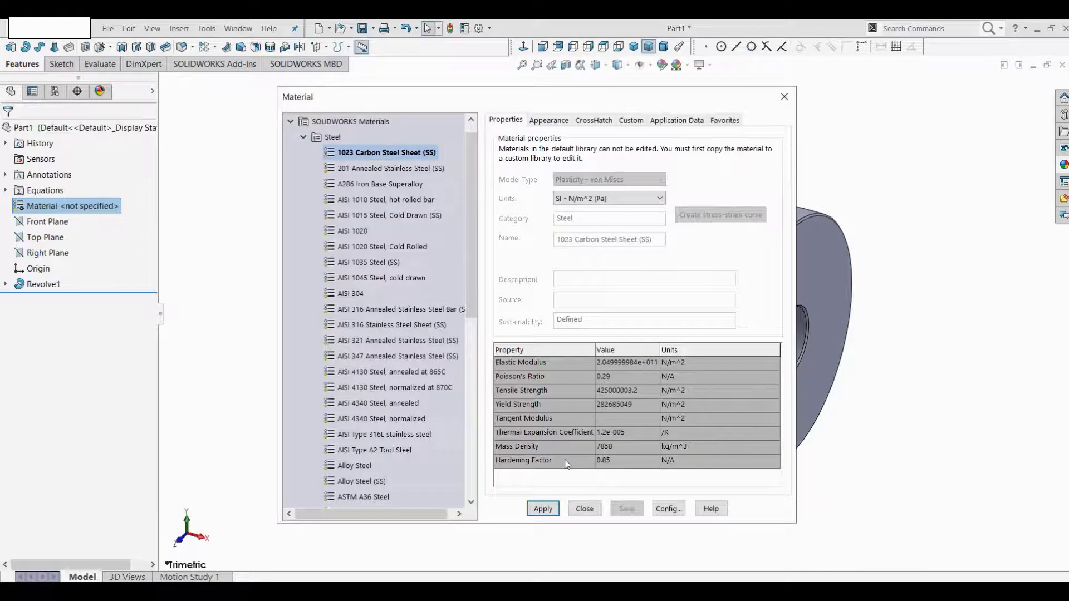
click(543, 508)
click(584, 508)
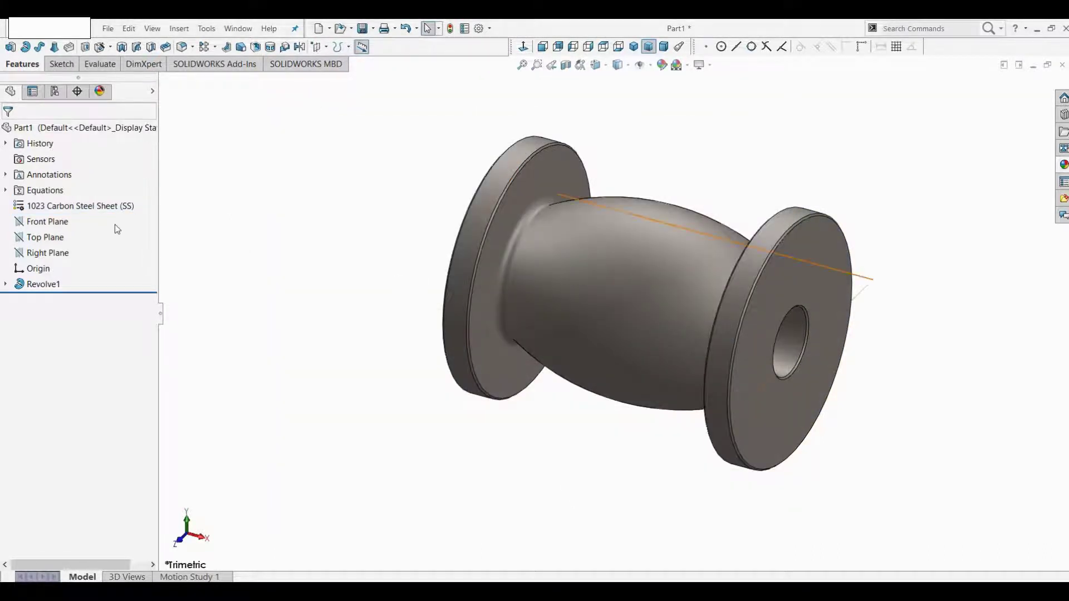
click(44, 237)
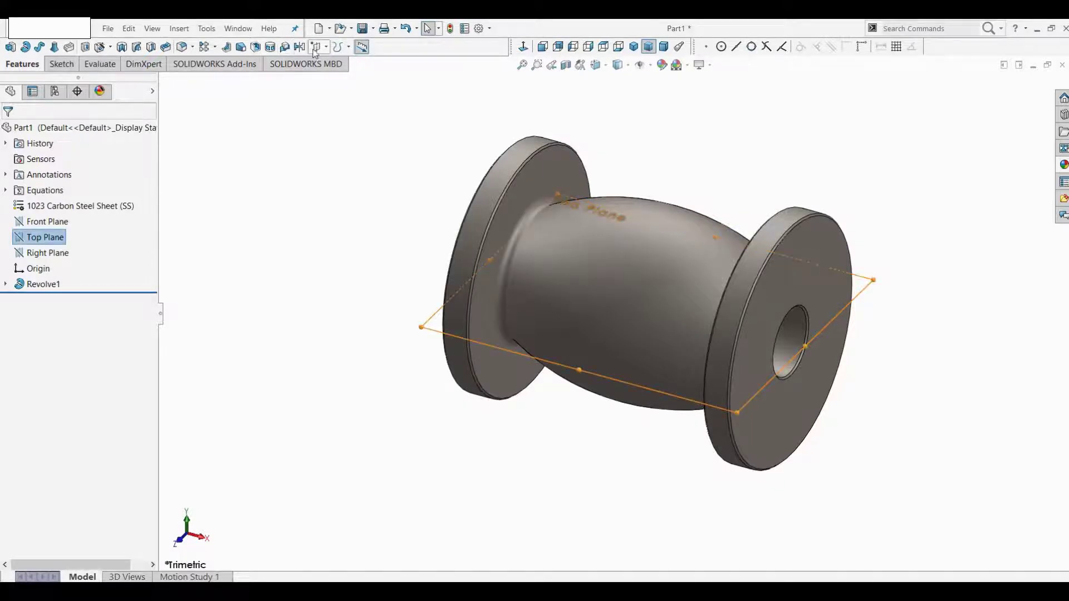
- Create Plane1 offset 44 mm from the Top Plane and start a sketch on it
click(315, 49)
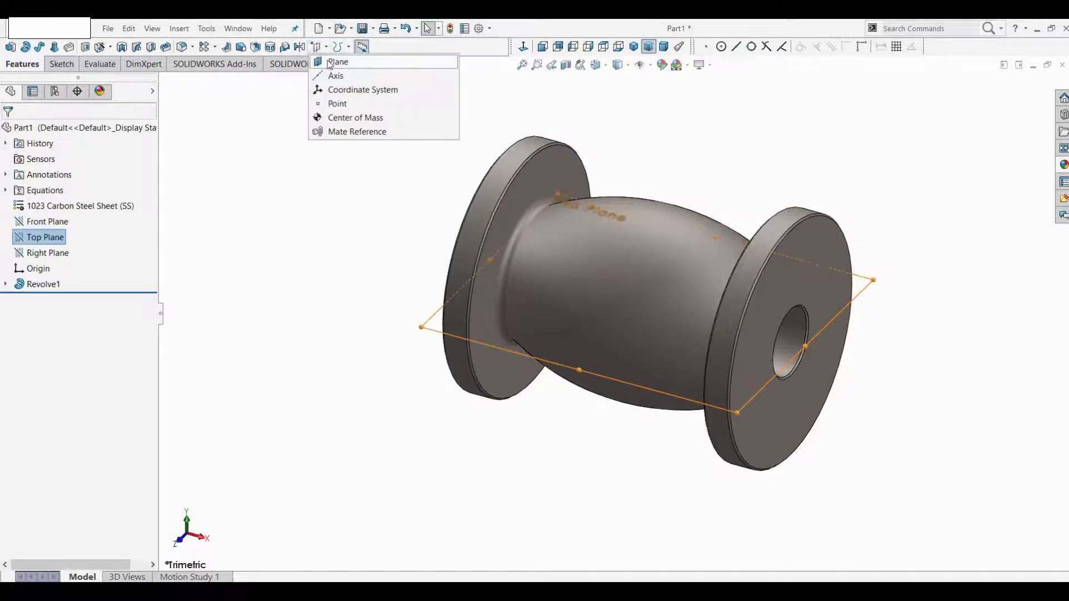
click(330, 62)
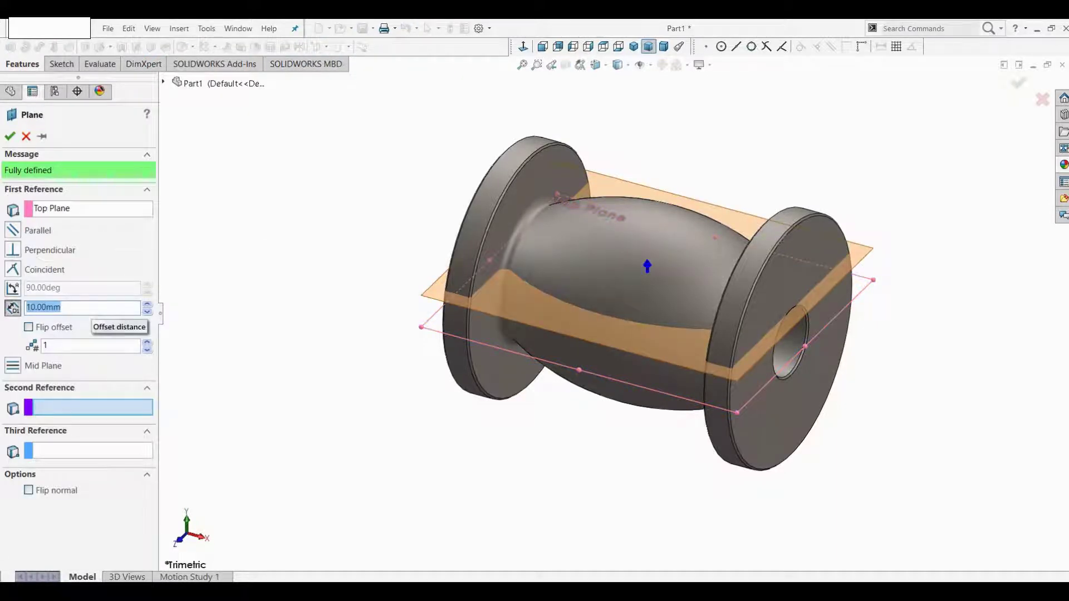
text(44)
key(Return)
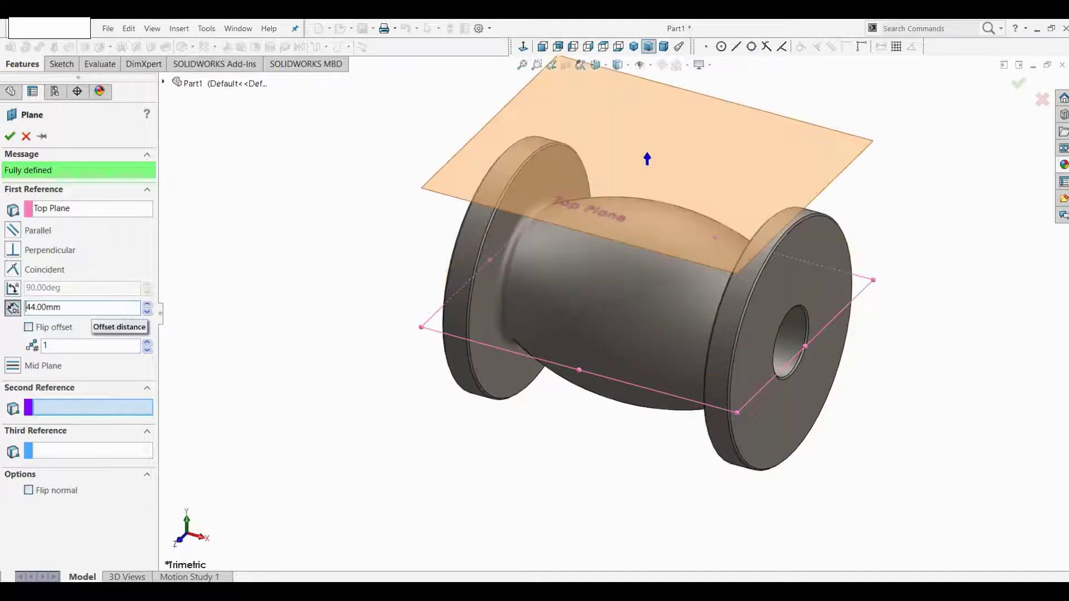
click(10, 136)
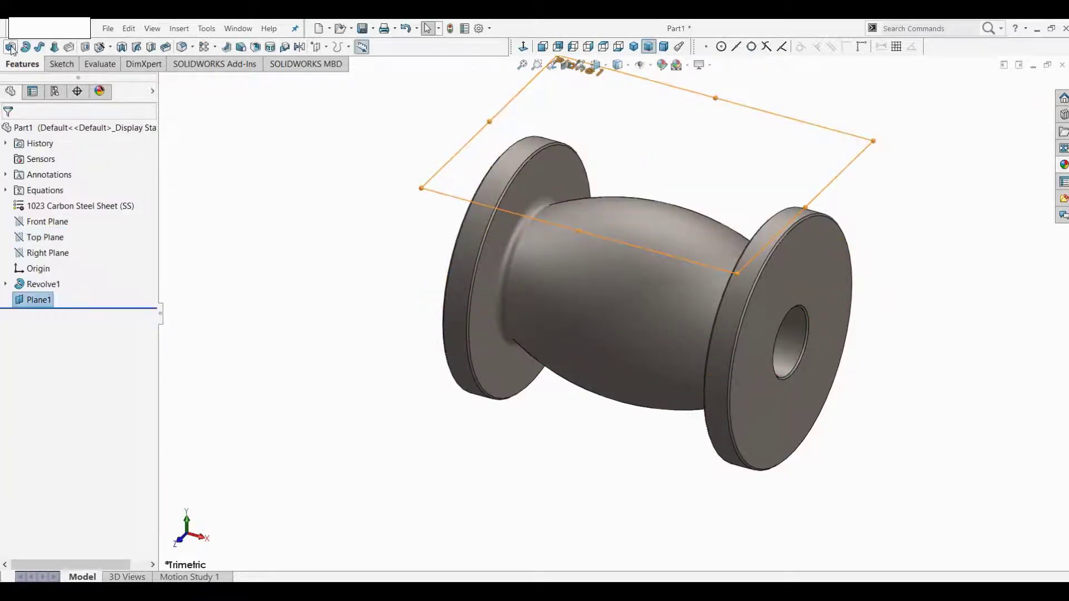
click(11, 48)
- Sketch a circle centred on the origin of Plane1 and dimension it Ø36
click(522, 48)
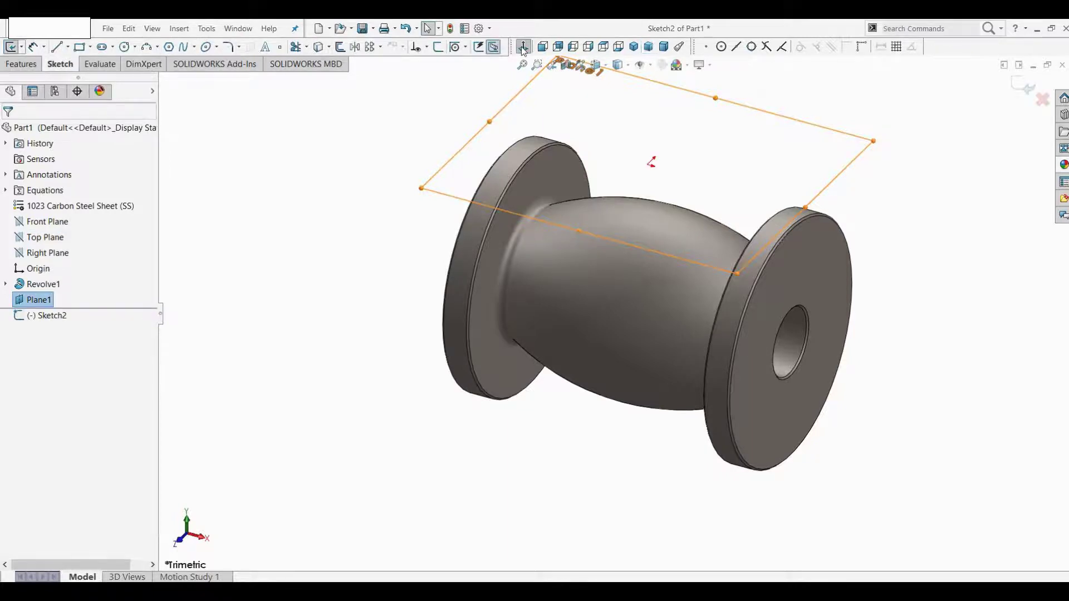
click(125, 47)
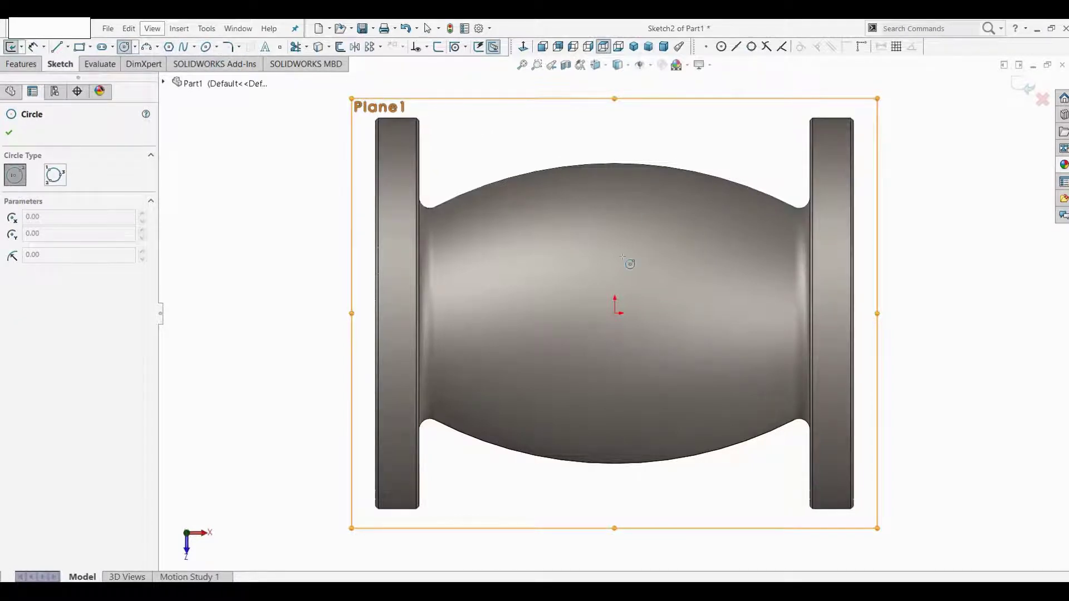
click(616, 315)
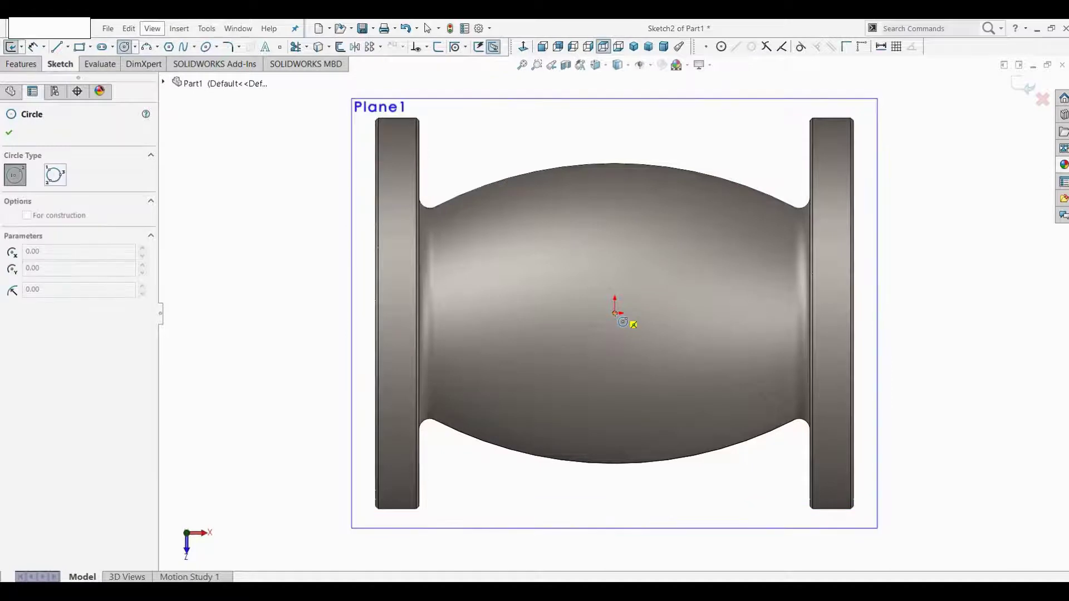
click(663, 266)
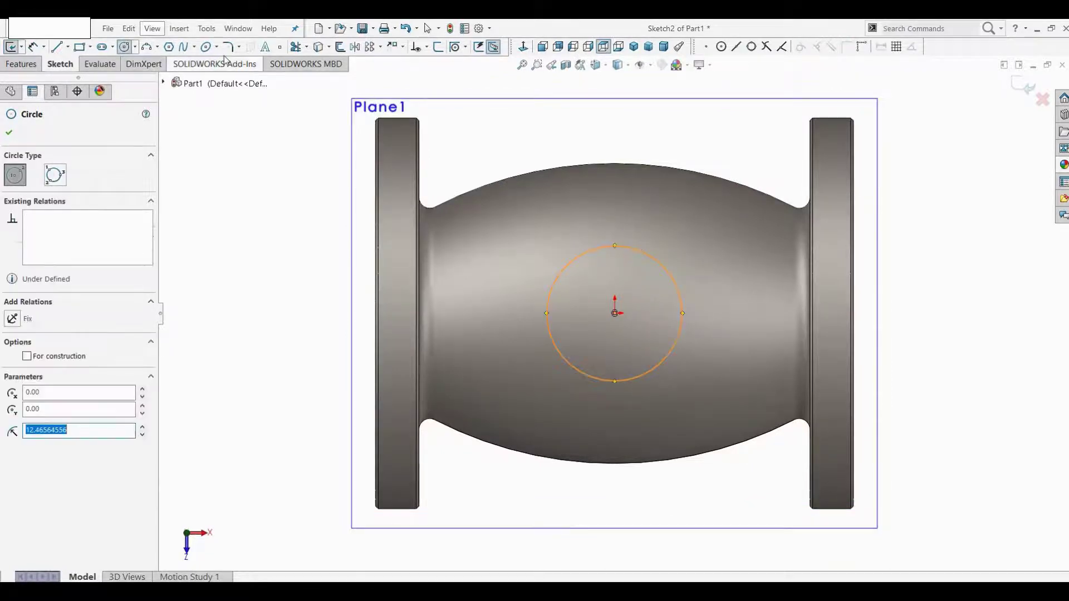
click(32, 47)
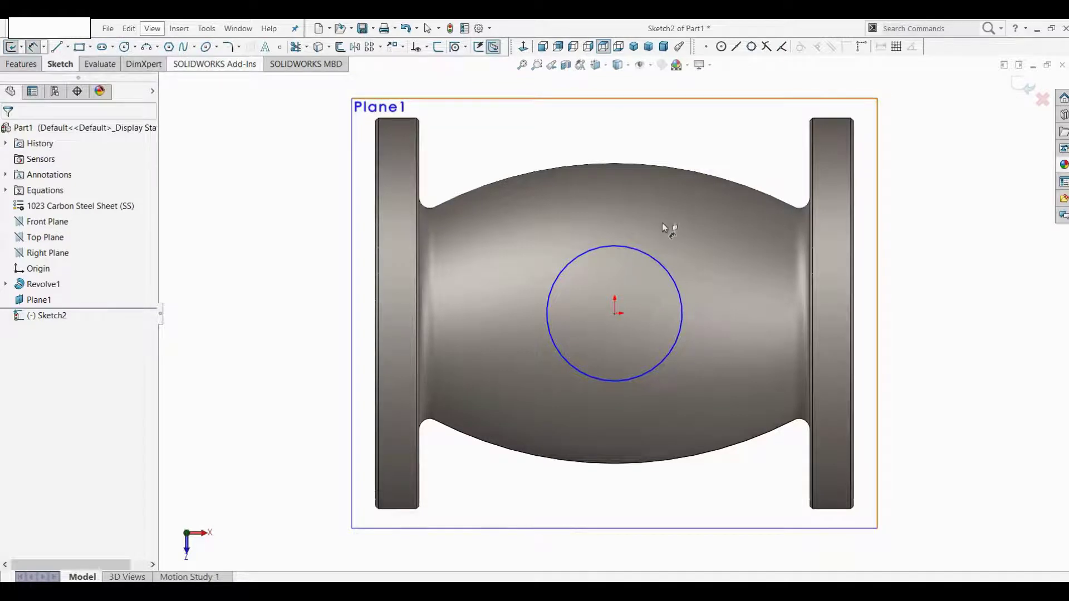
click(662, 373)
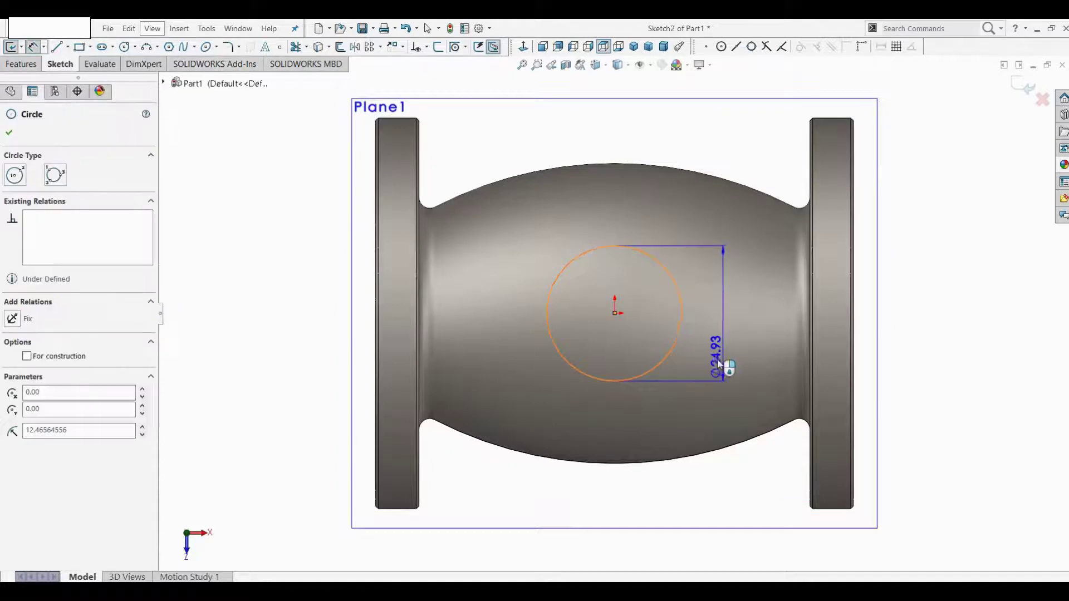
click(730, 355)
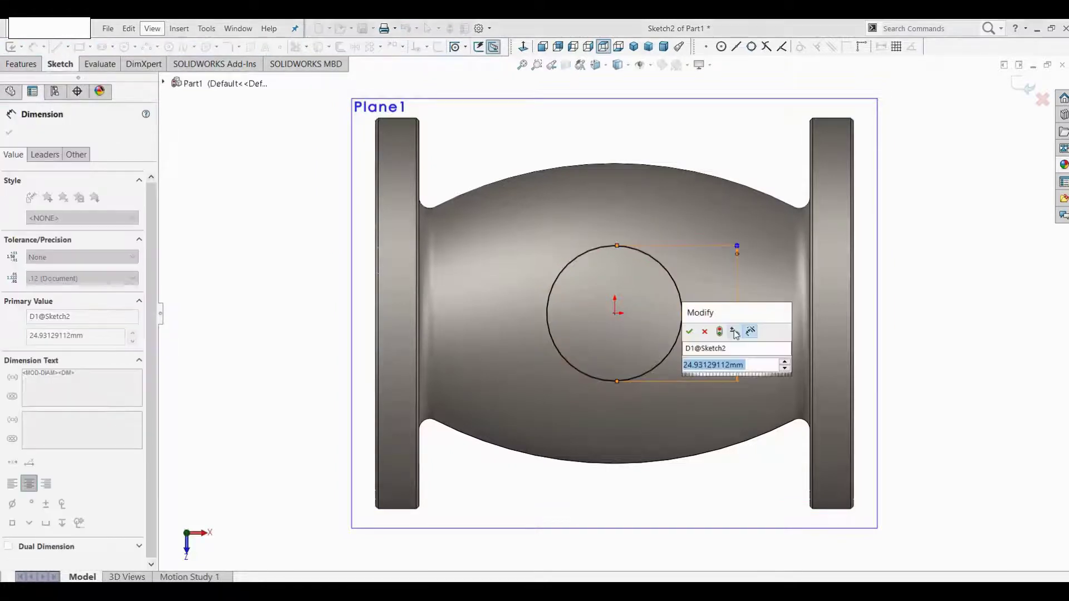
text(36)
key(Return)
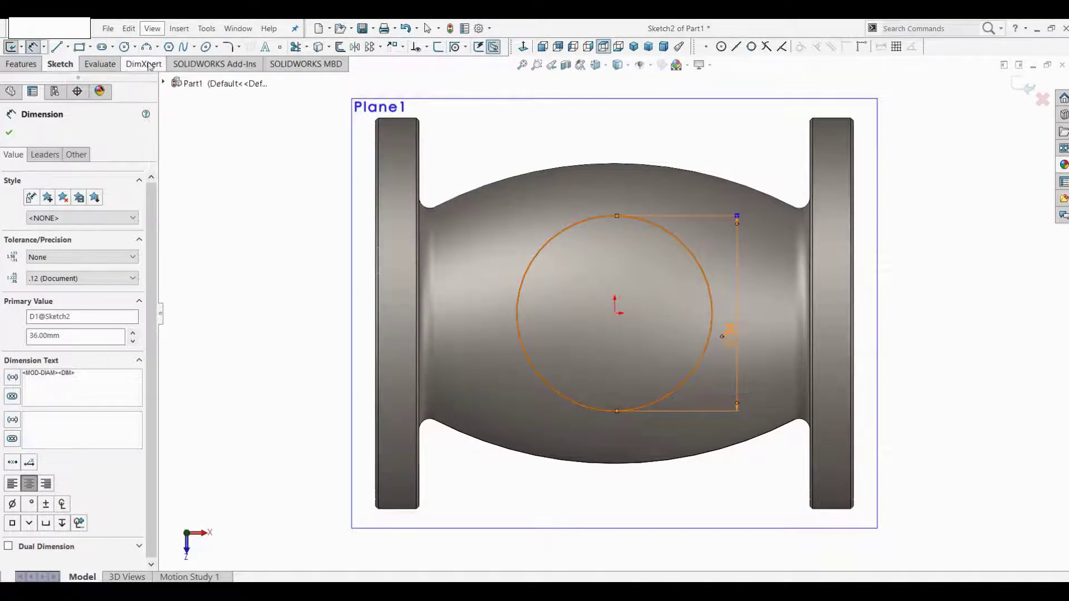
click(125, 46)
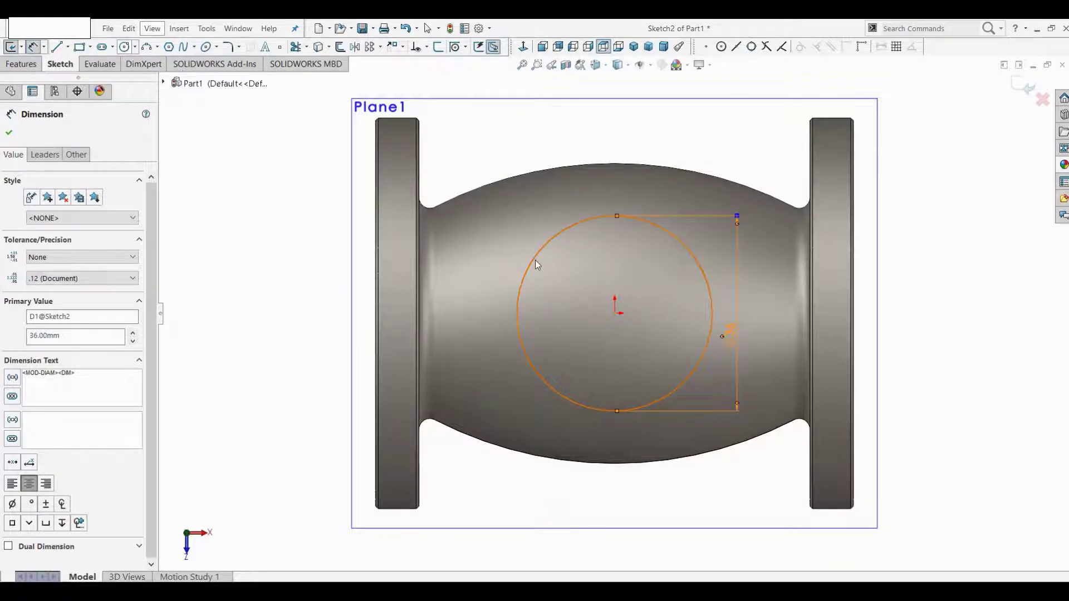
click(616, 315)
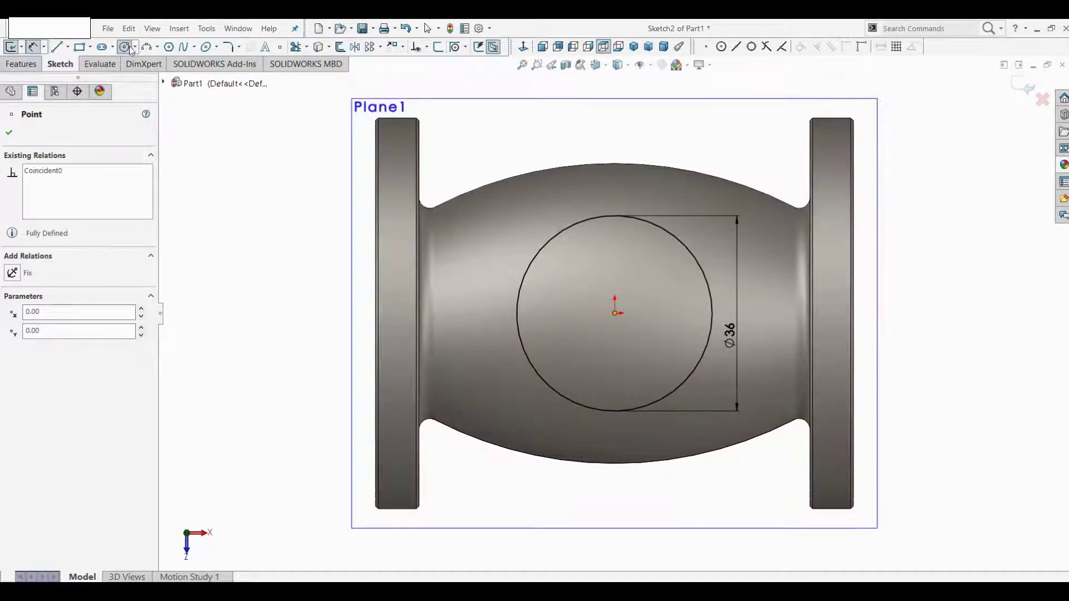
- Add a concentric inner circle at the origin and dimension it Ø28
click(130, 48)
click(615, 313)
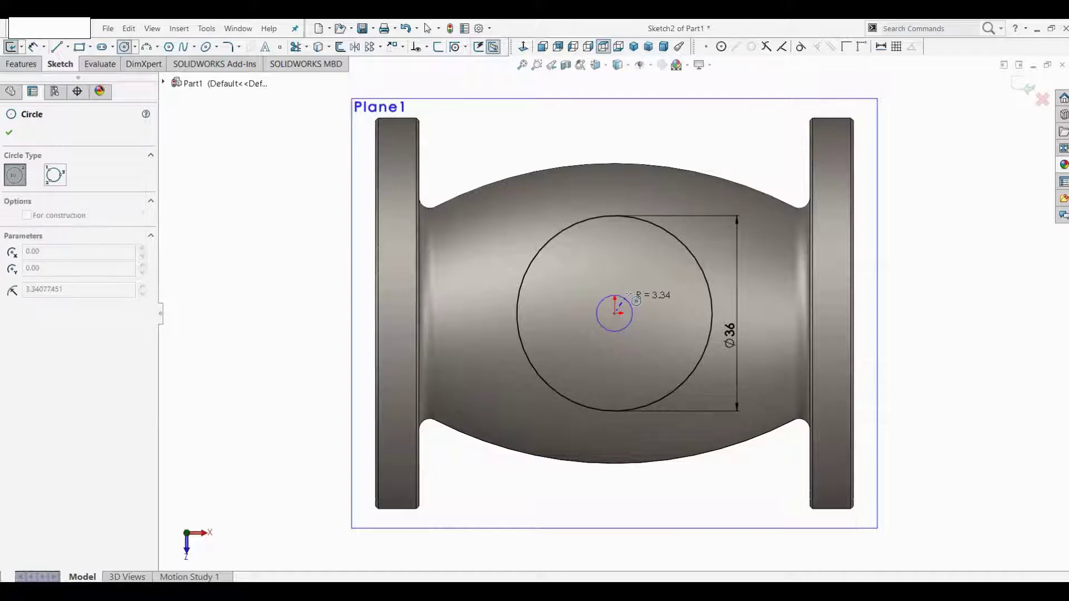
click(650, 279)
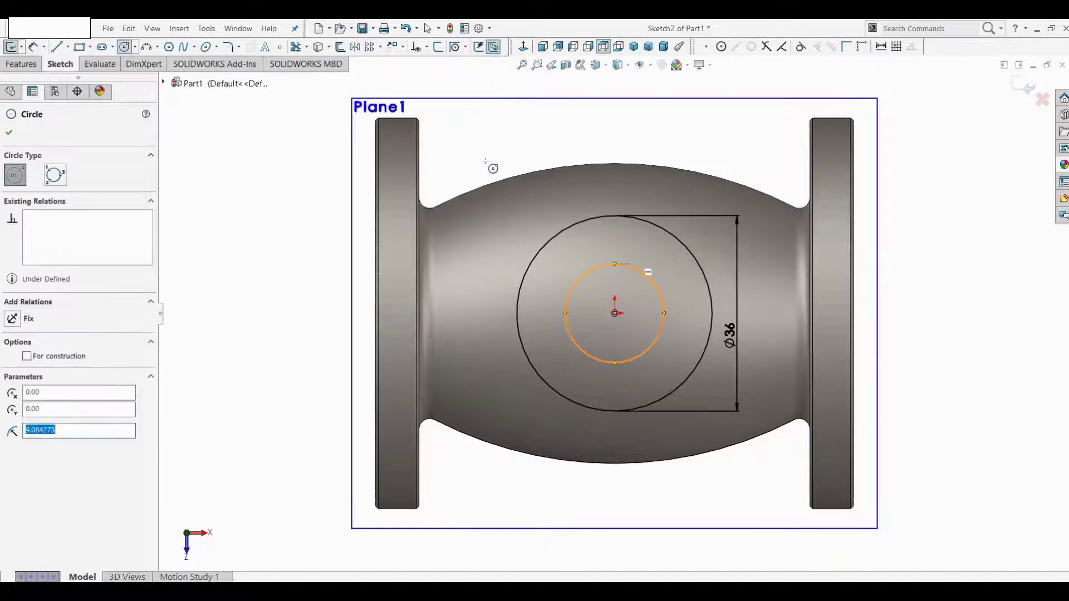
click(33, 47)
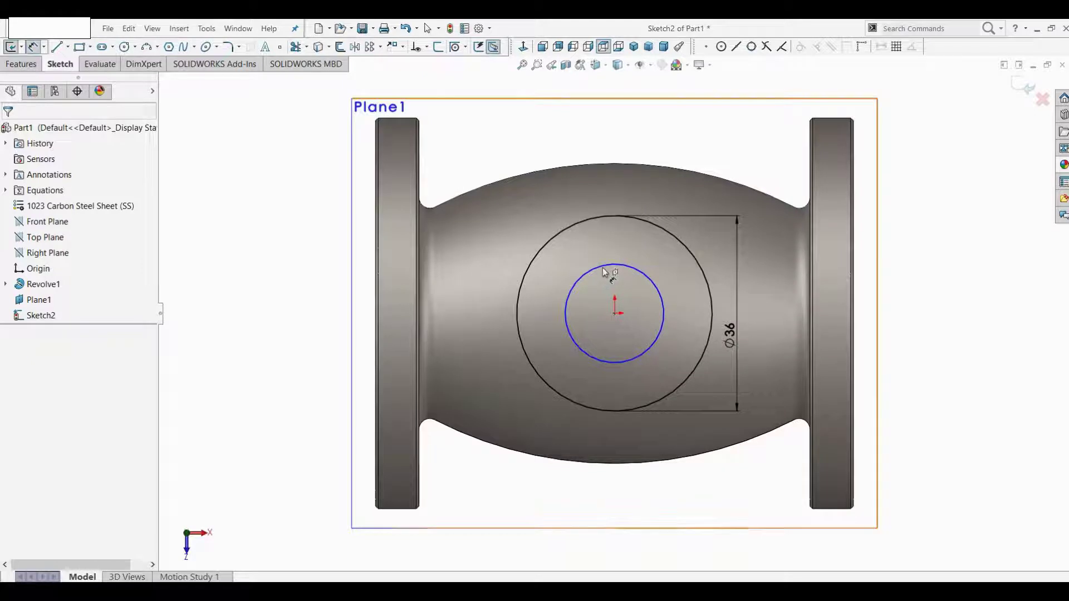
click(645, 278)
click(660, 263)
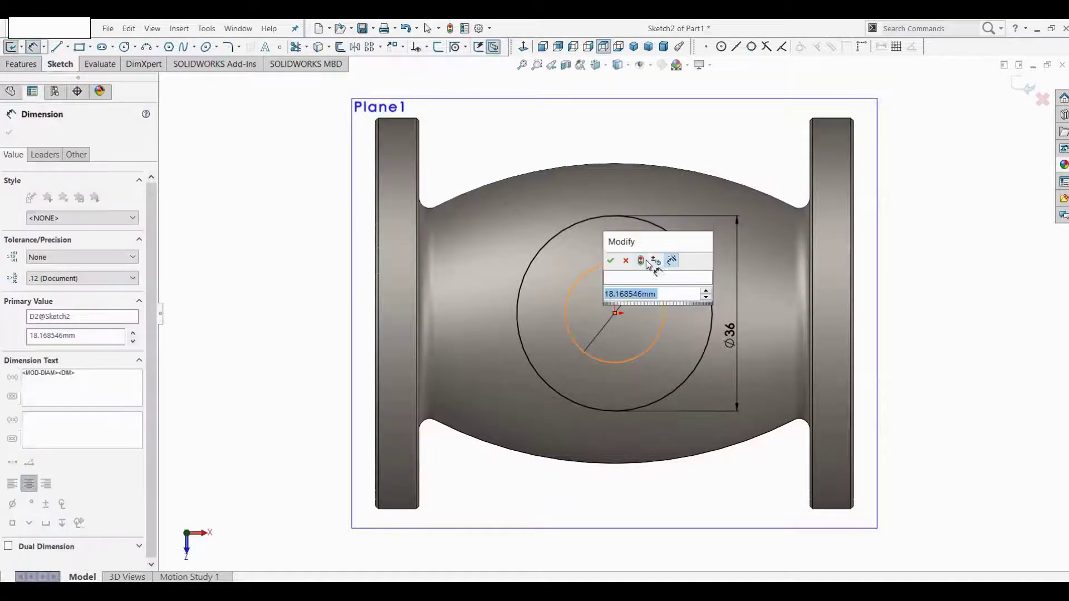
text(18)
key(Return)
key(Return)
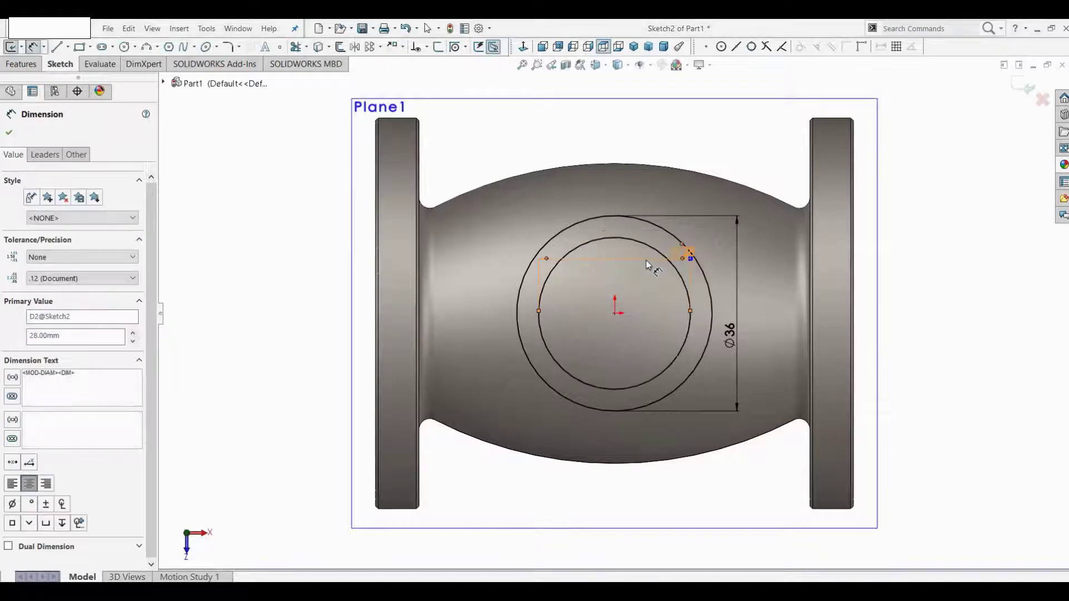
click(11, 47)
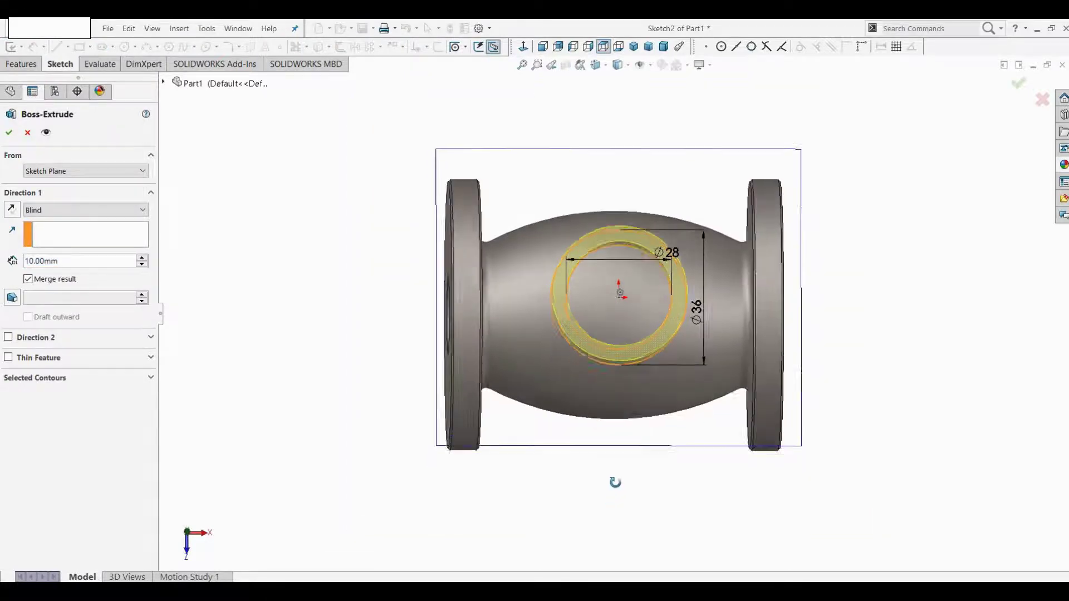
- Extrude the ring downward Up To Surface, ending on the barrel's outer face
click(11, 209)
click(46, 212)
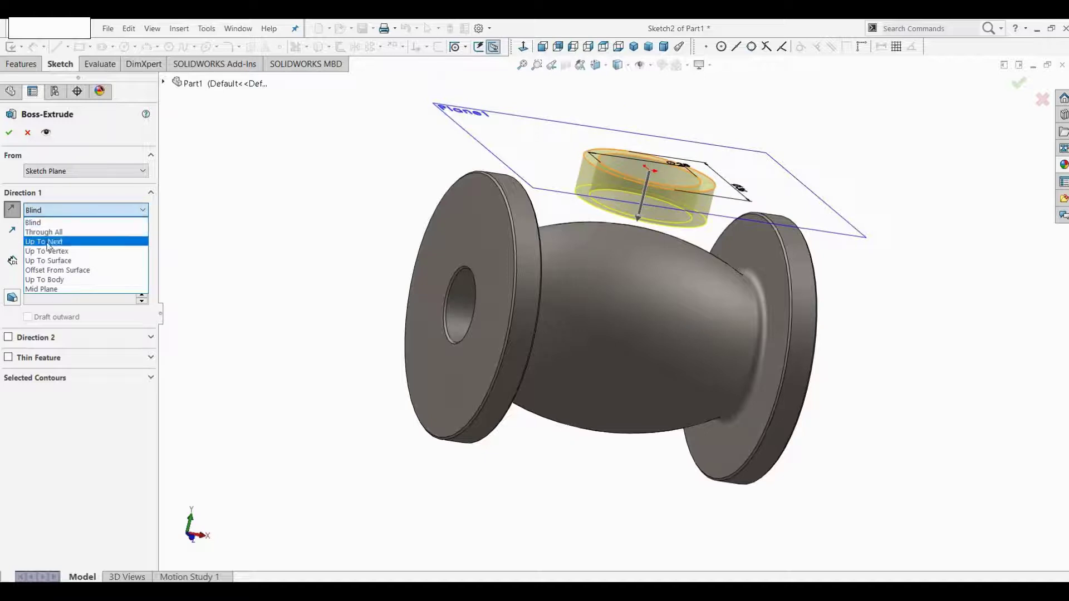
click(53, 261)
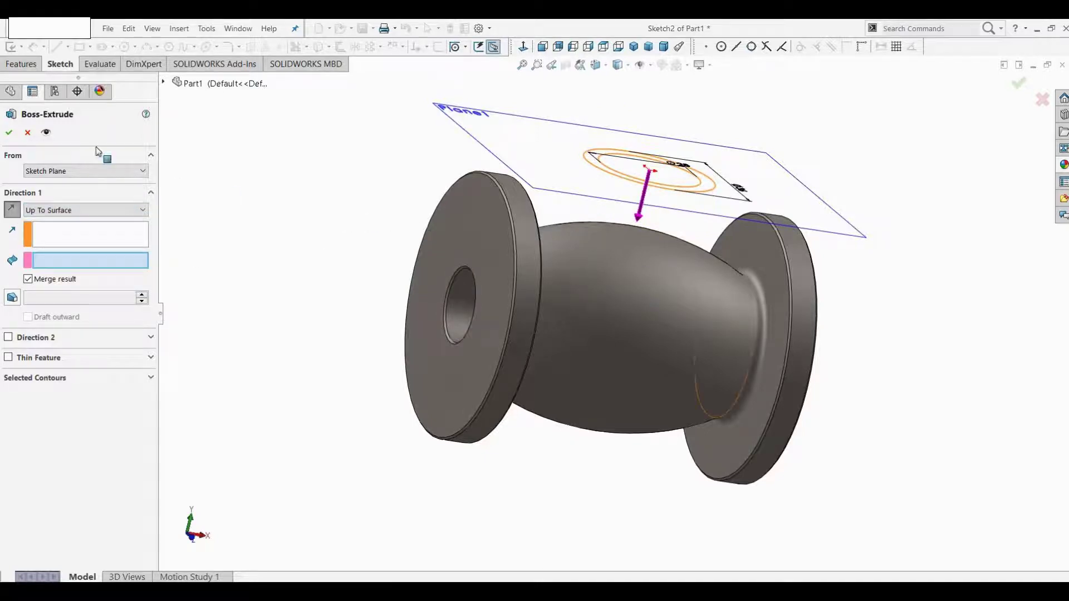
click(650, 338)
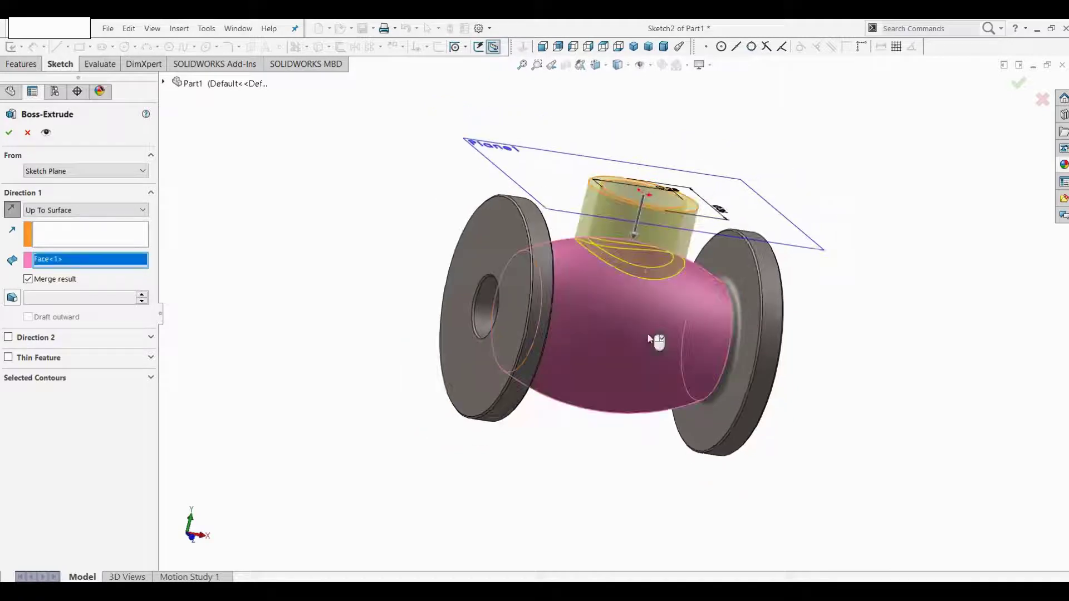
click(8, 135)
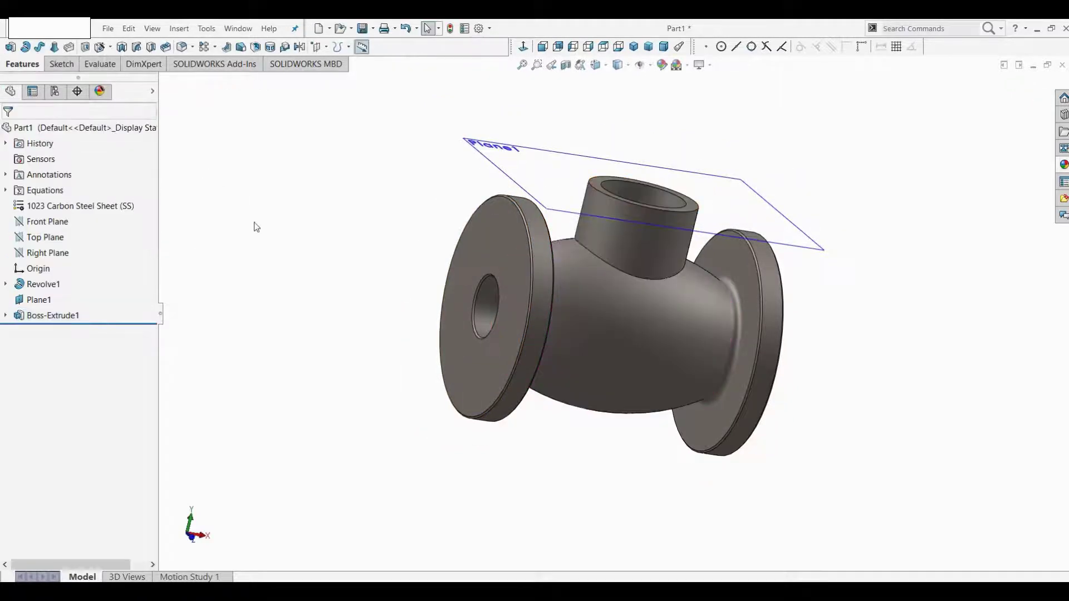
- Start an extrusion sketch on Plane1, discarding the first empty sketch attempt
key(f)
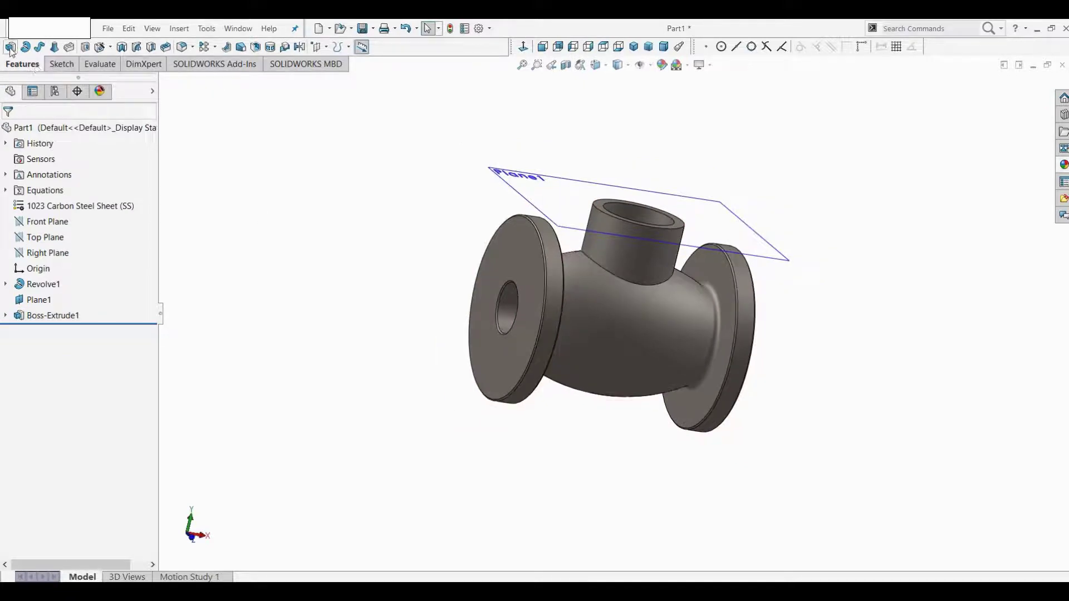
click(11, 47)
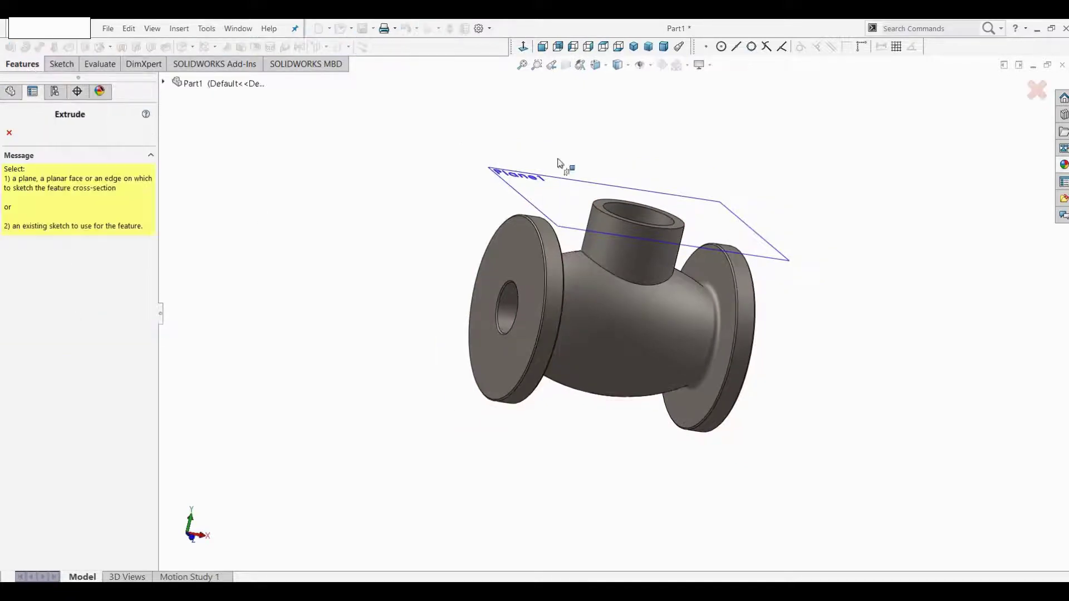
click(696, 252)
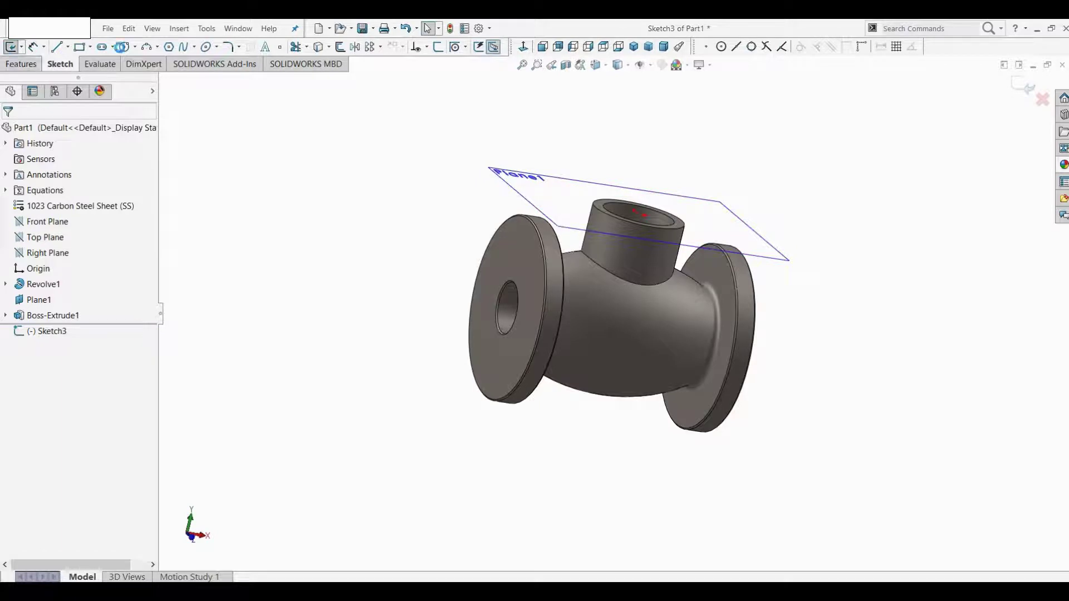
key(Escape)
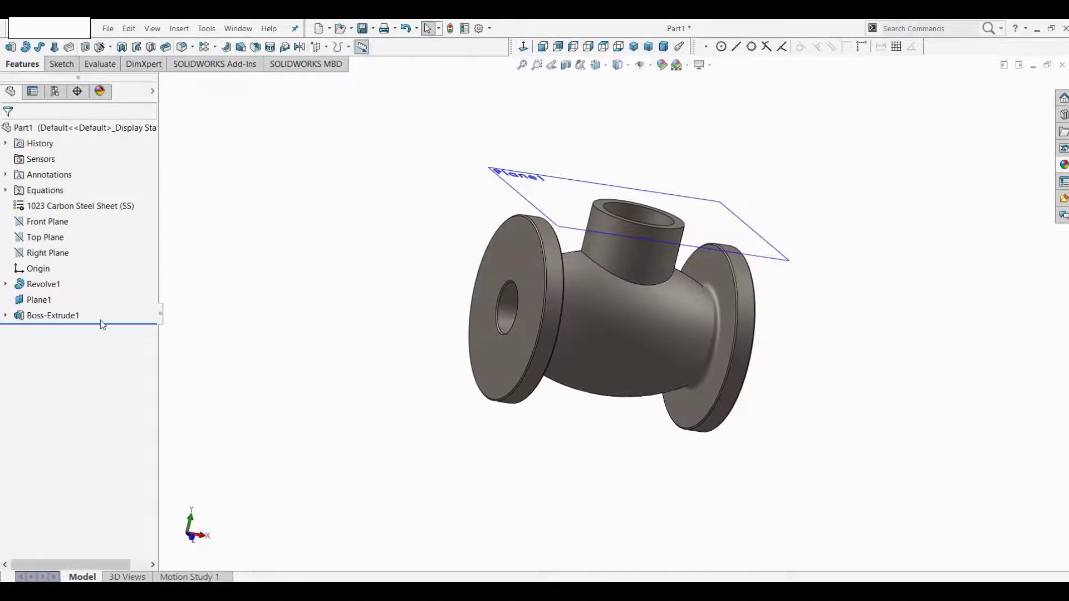
click(10, 48)
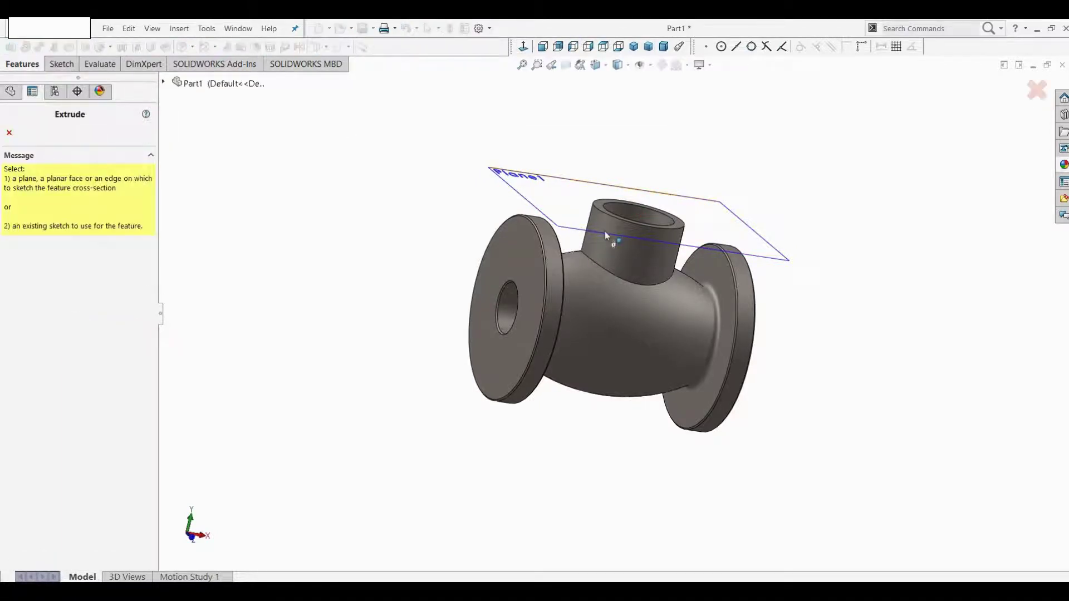
click(501, 173)
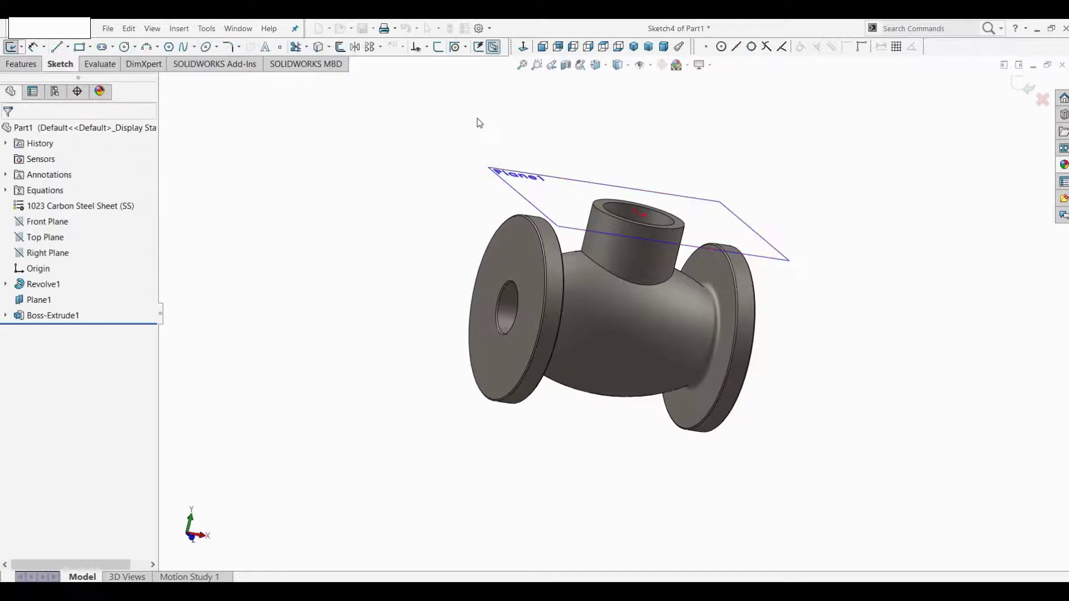
- Draw an origin-centred circle and convert the neck's outer edge into the sketch
click(524, 48)
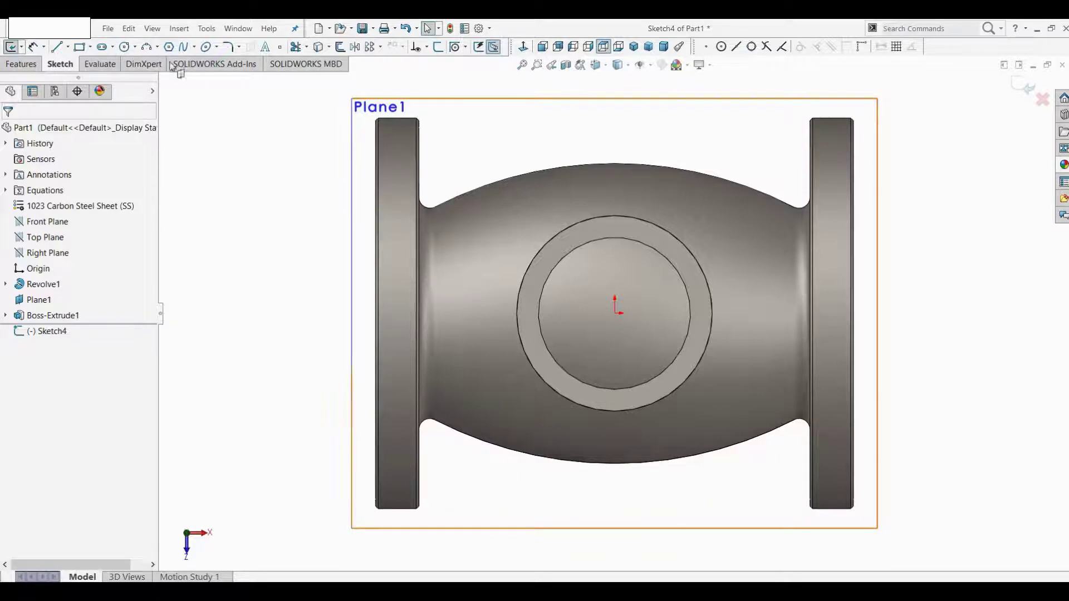
click(125, 47)
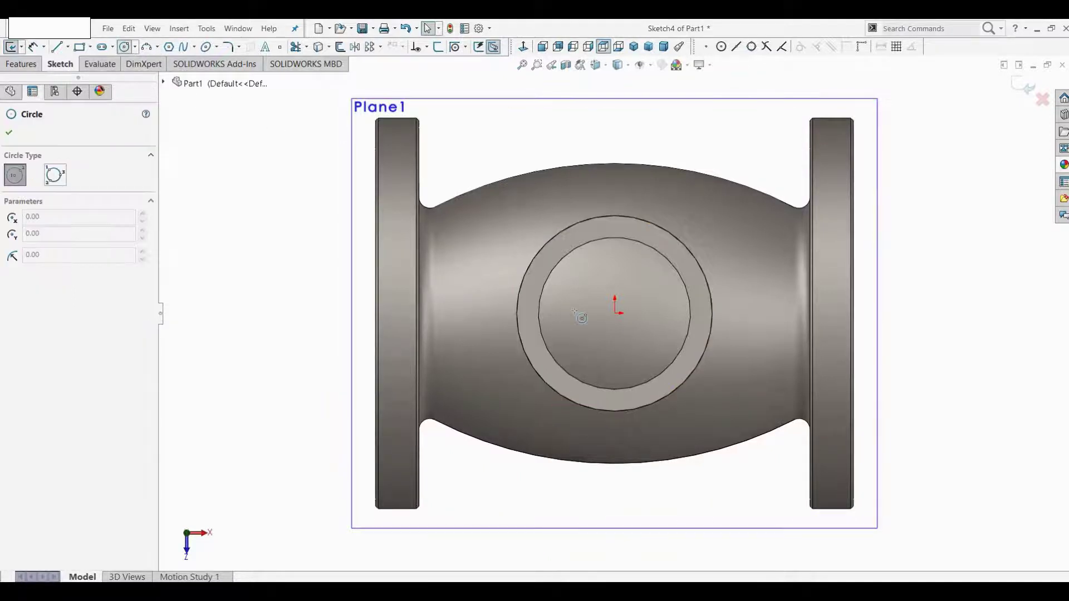
click(616, 312)
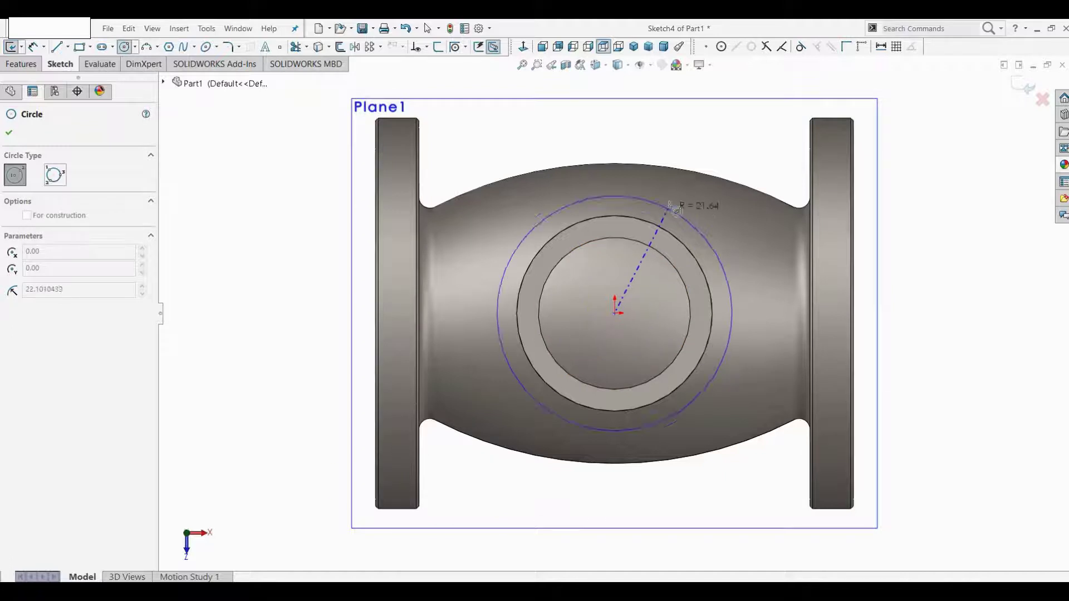
click(679, 199)
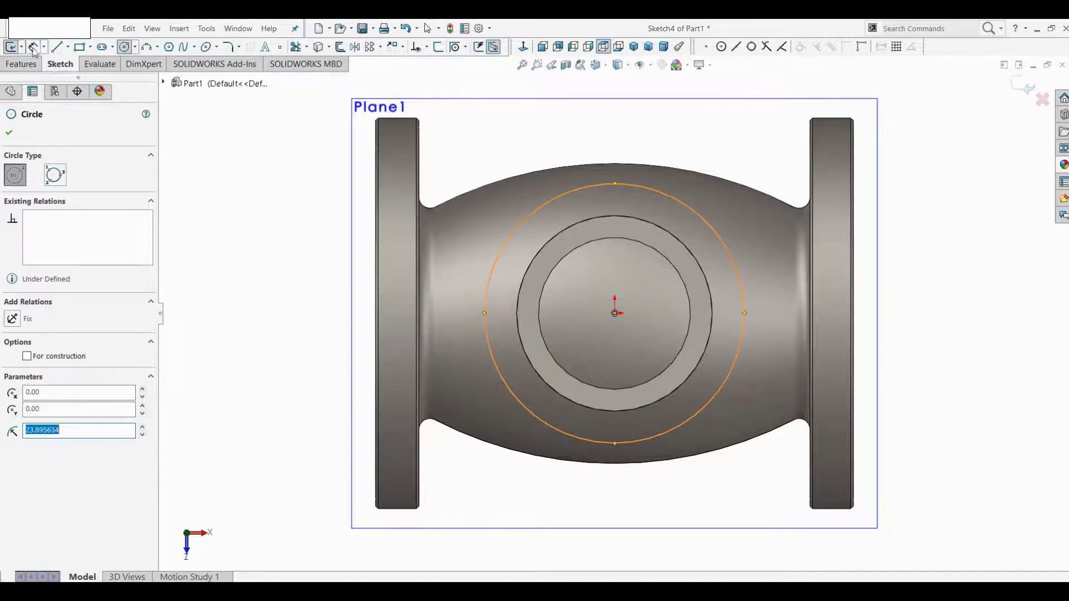
click(339, 48)
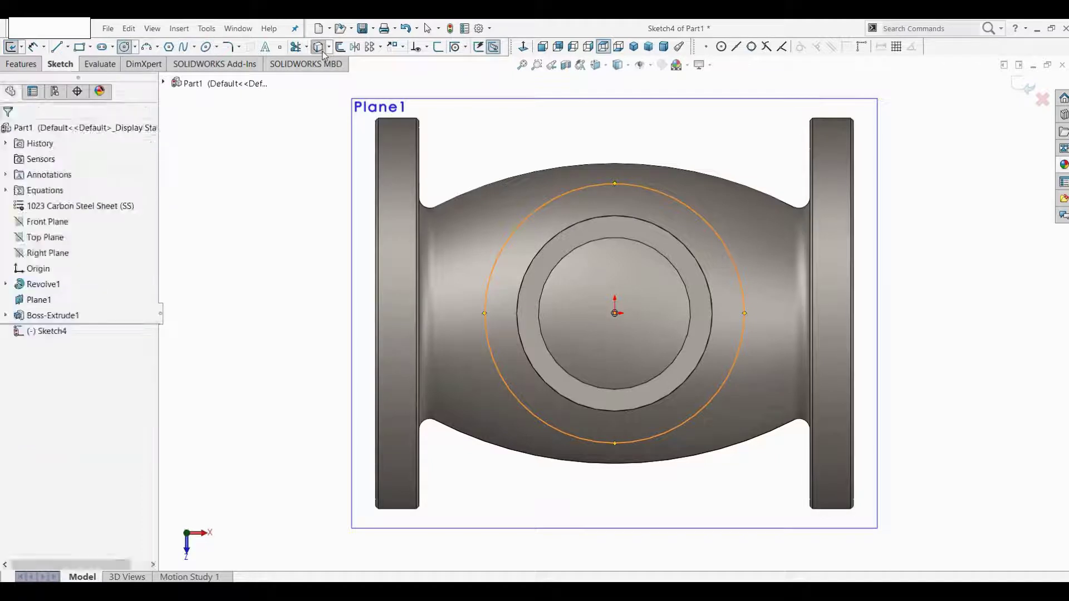
click(568, 228)
right_click(569, 229)
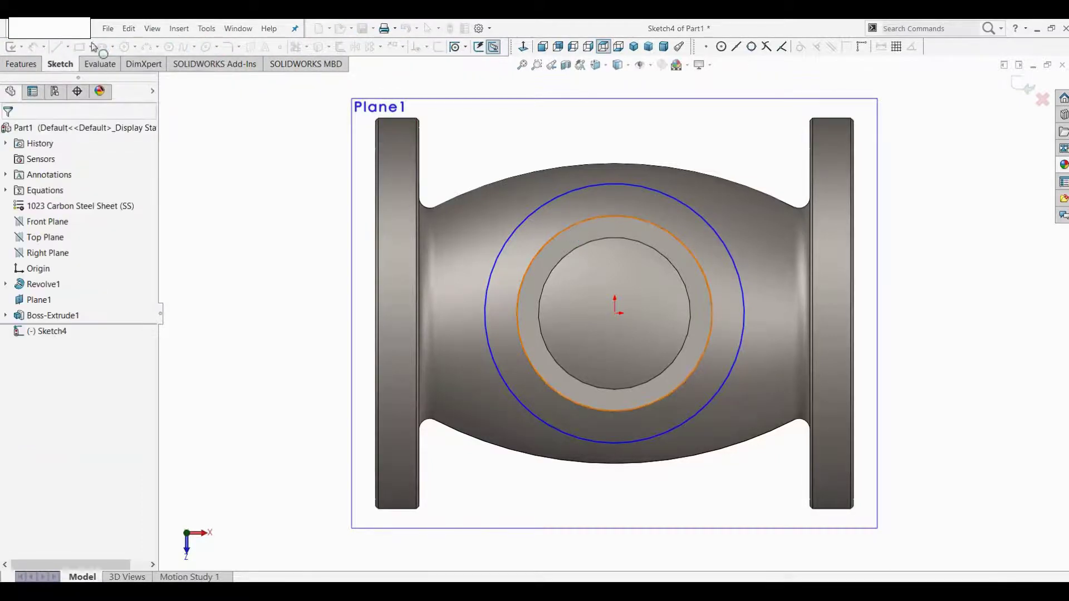
- Dimension the large circle to Ø52
click(33, 48)
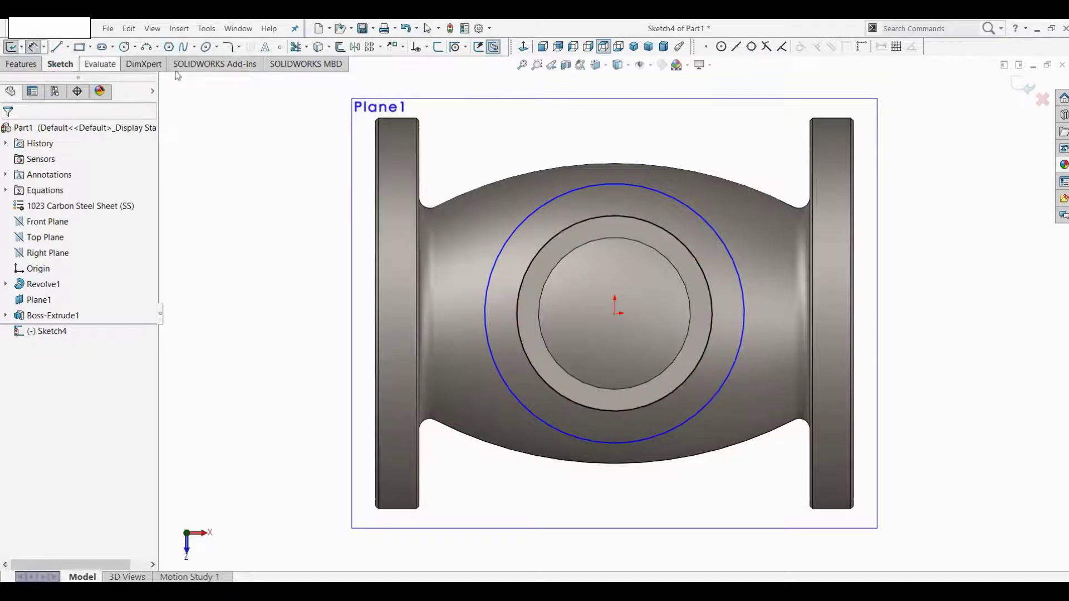
click(623, 189)
click(629, 140)
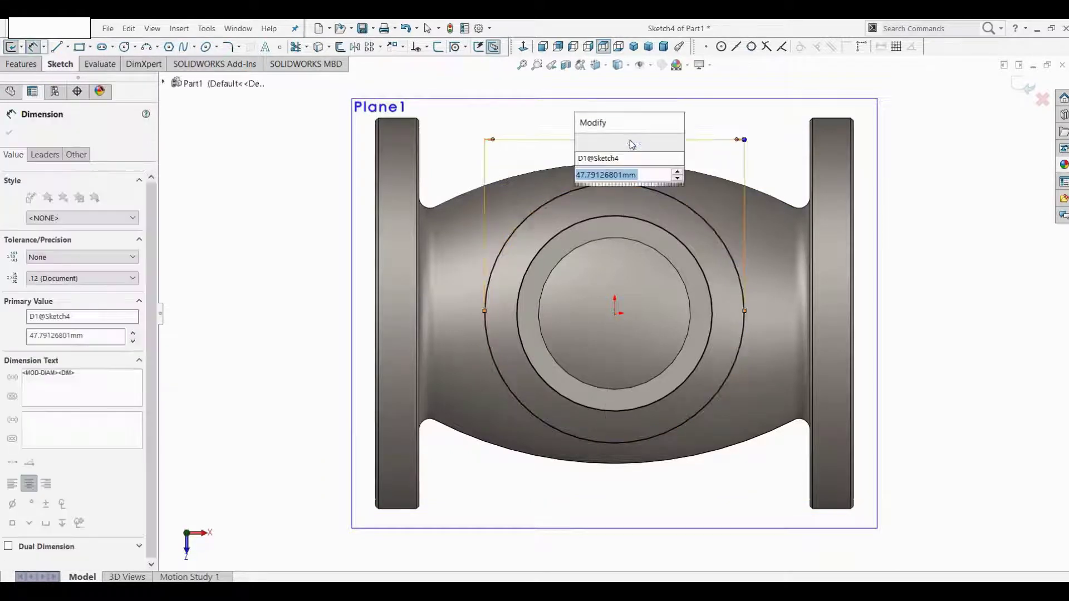
text(52)
key(Return)
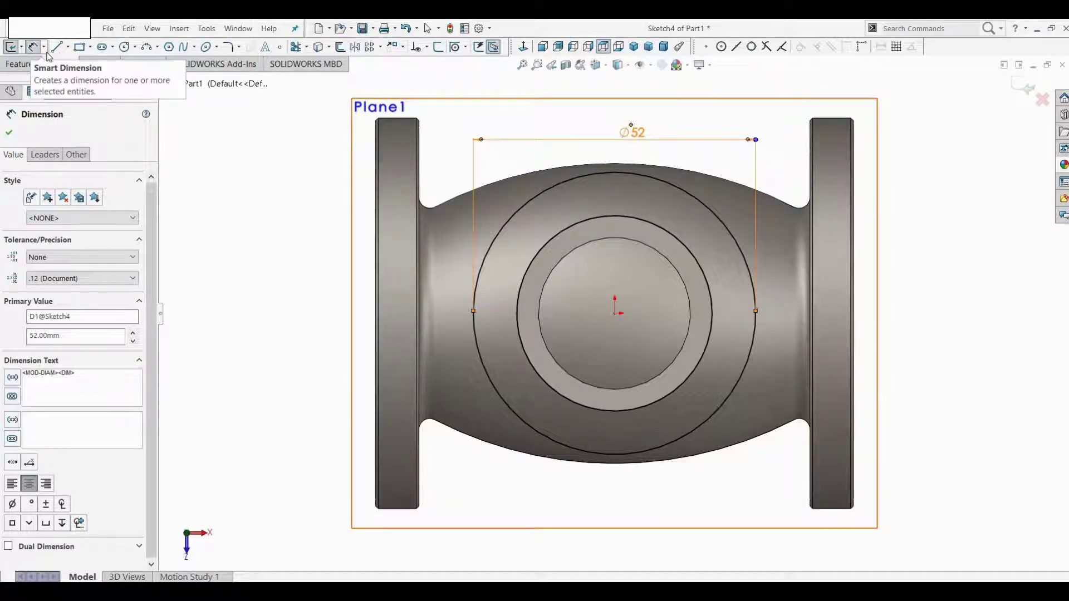
click(10, 47)
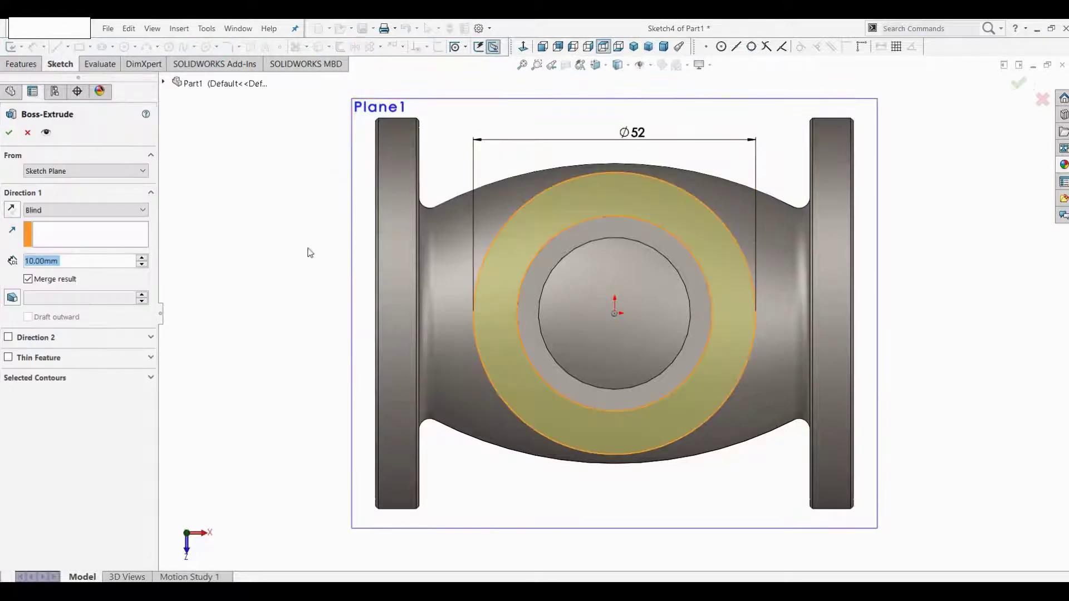
- Extrude the flange ring 4 mm deep in the reversed direction
text(4)
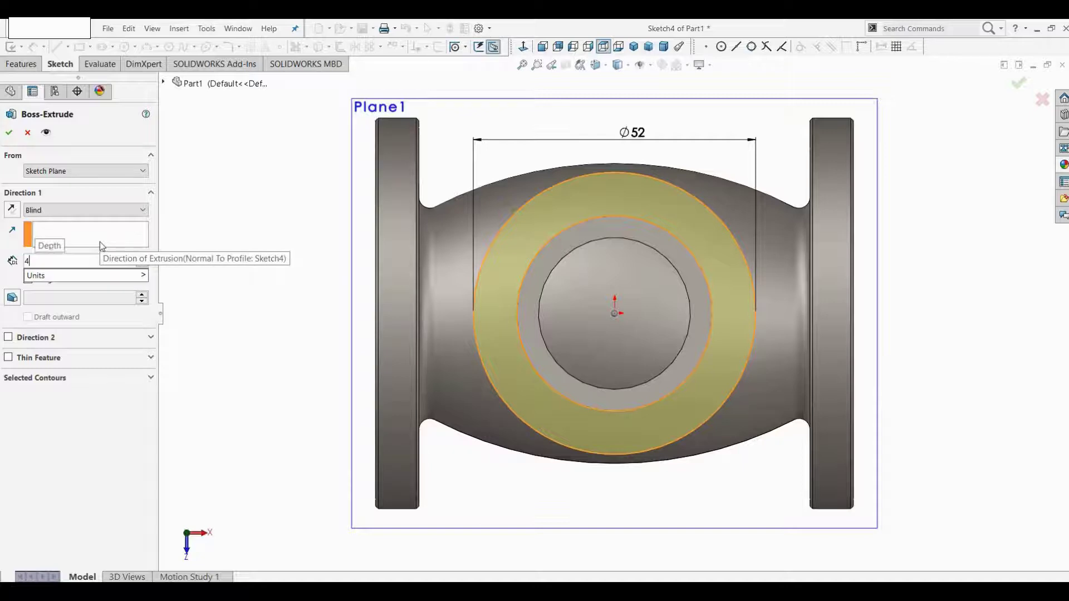
key(Return)
key(ctrl+7)
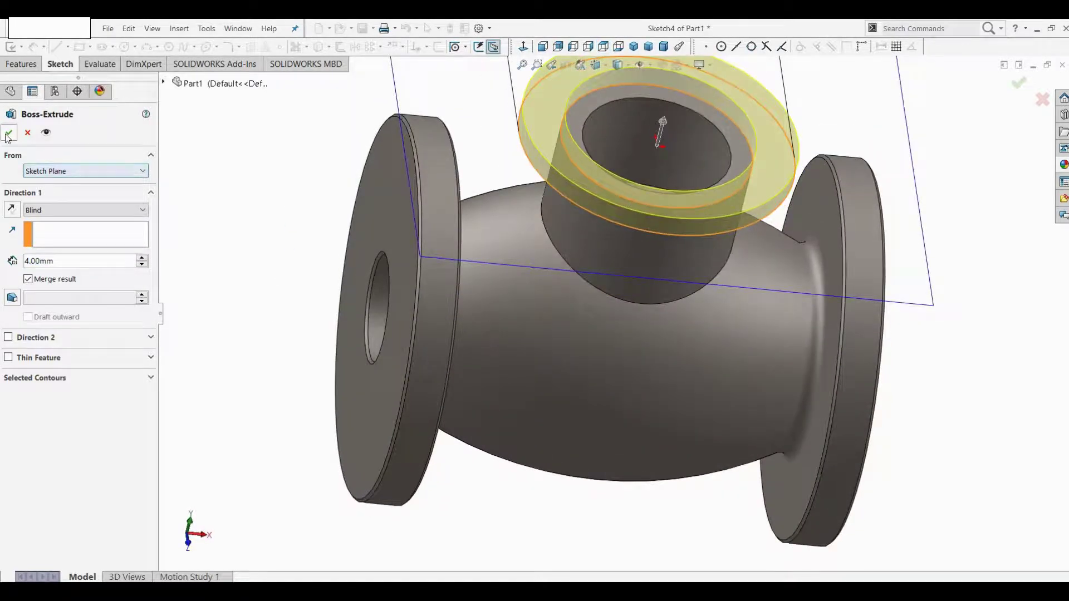
click(11, 210)
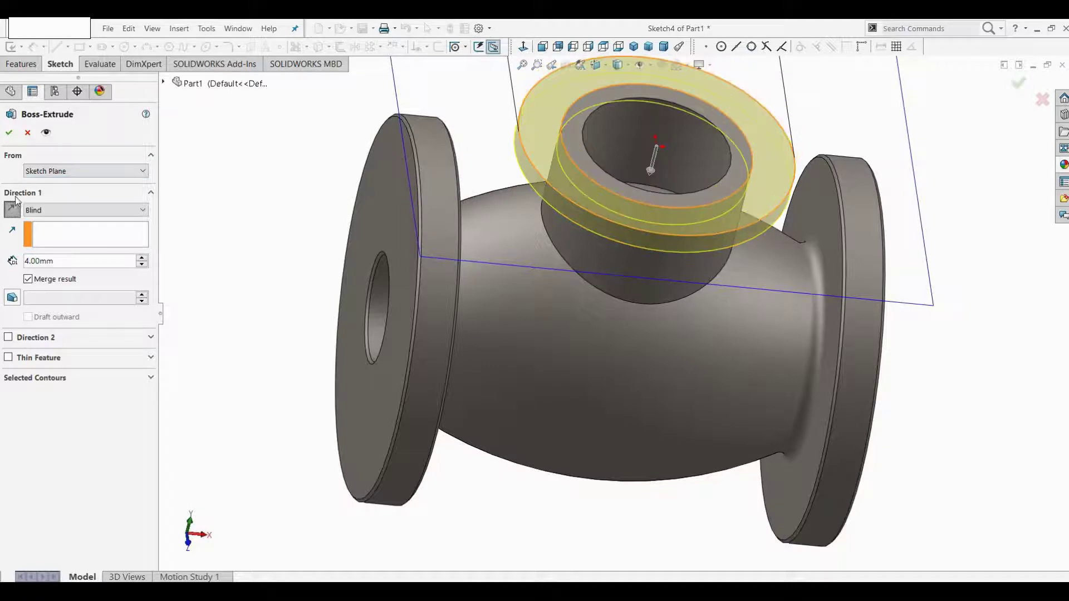
click(10, 133)
scroll(359, 203, down, 3)
scroll(343, 234, up, 3)
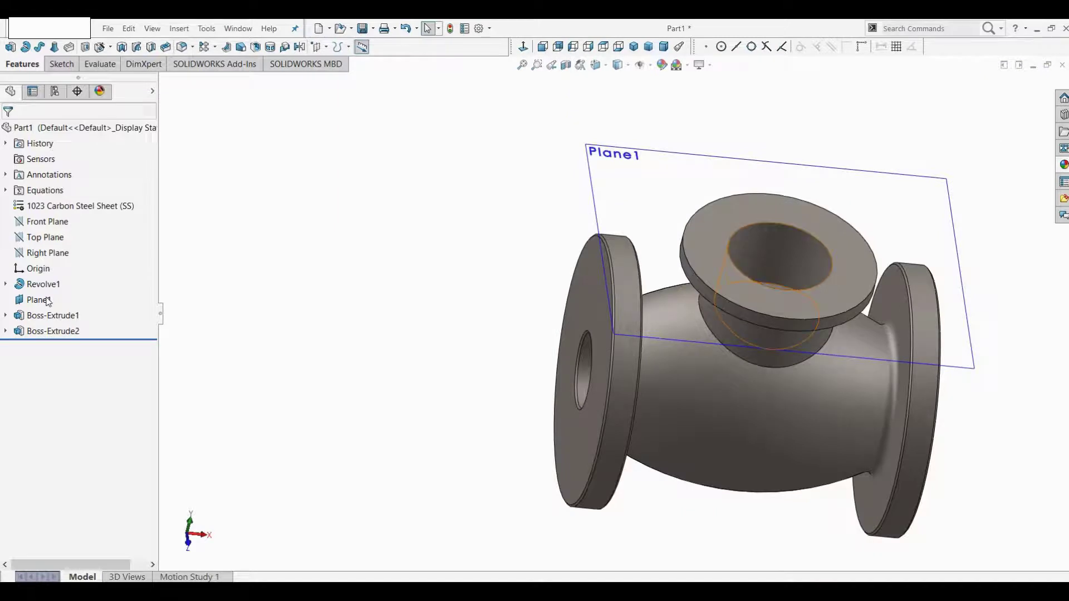
- Hide Plane1 and start a sketch on the top flange face, viewed face-on
right_click(65, 305)
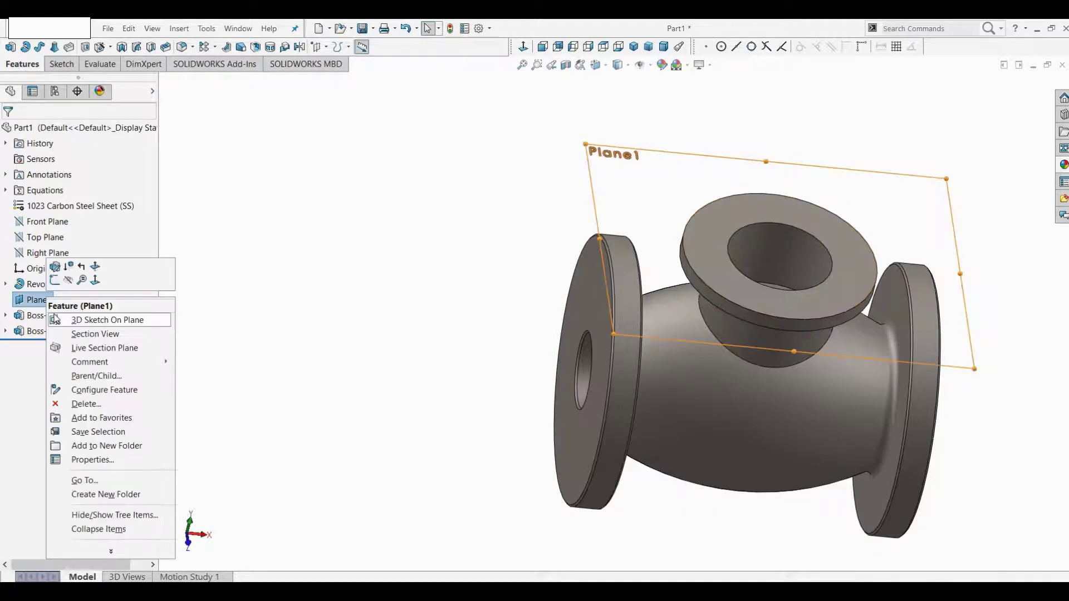
click(68, 283)
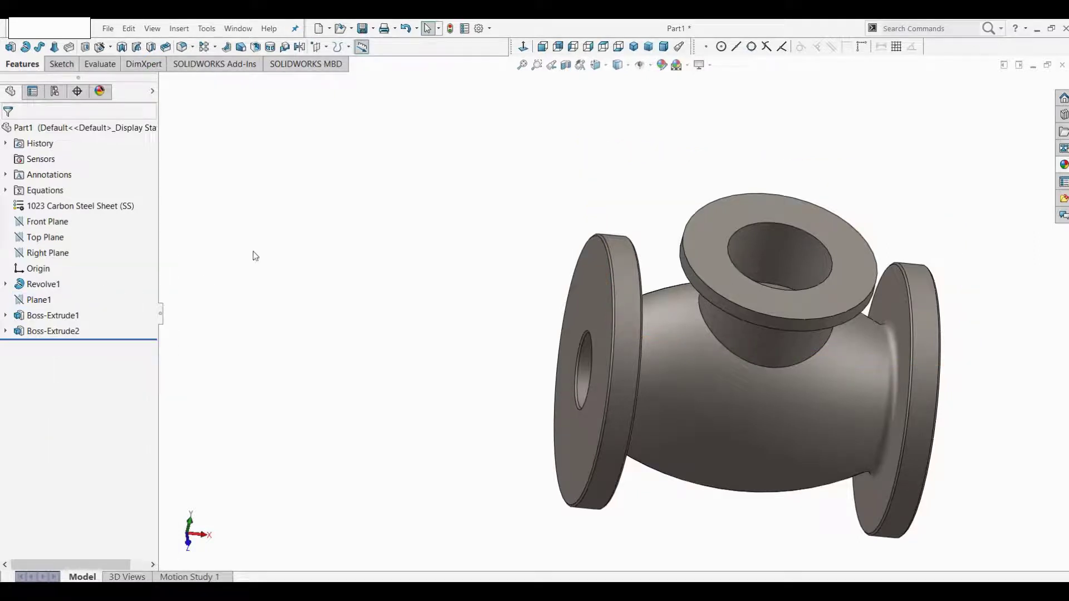
click(84, 46)
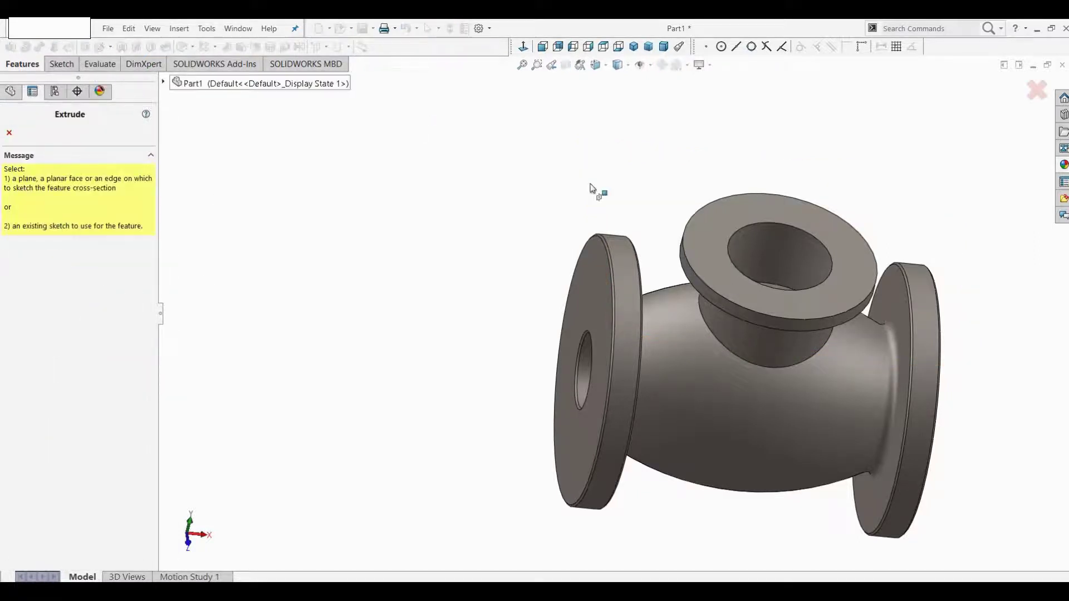
click(709, 245)
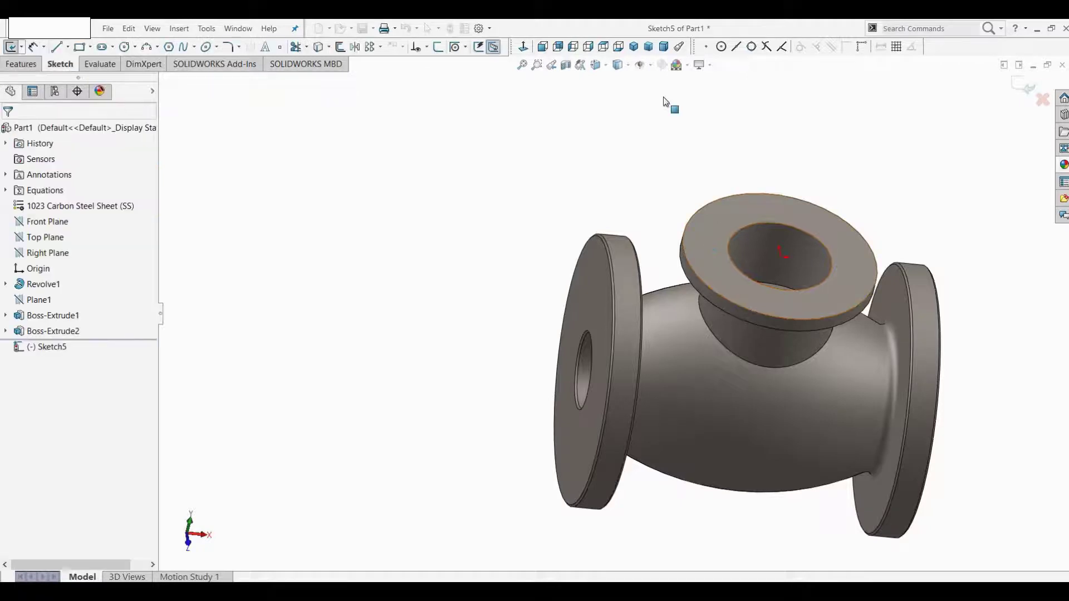
click(527, 48)
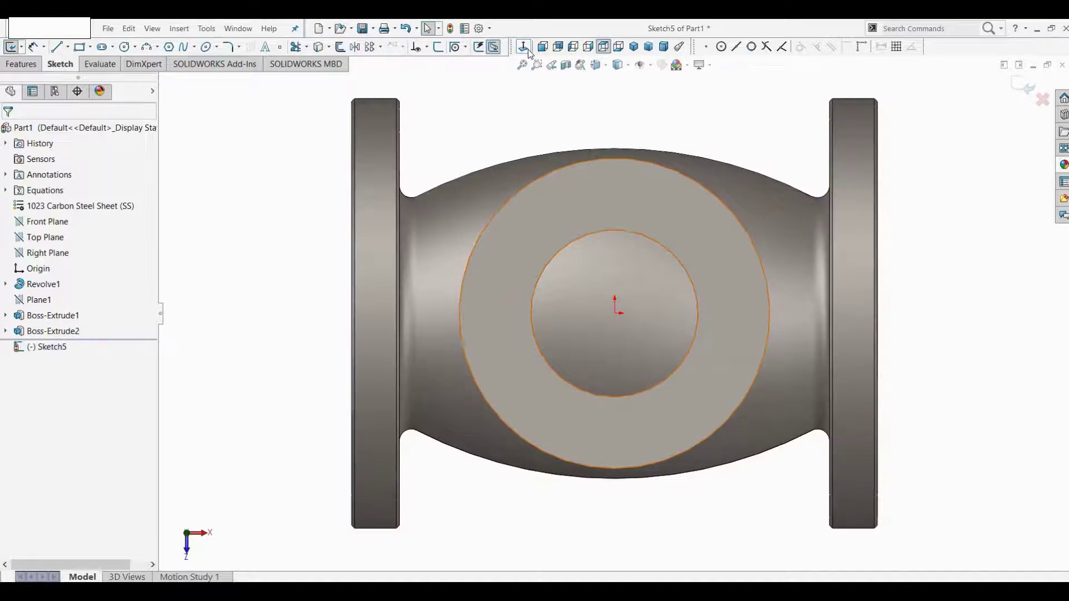
- Draw an origin-centred circle on the flange face and dimension it Ø36
click(125, 47)
click(616, 314)
click(683, 229)
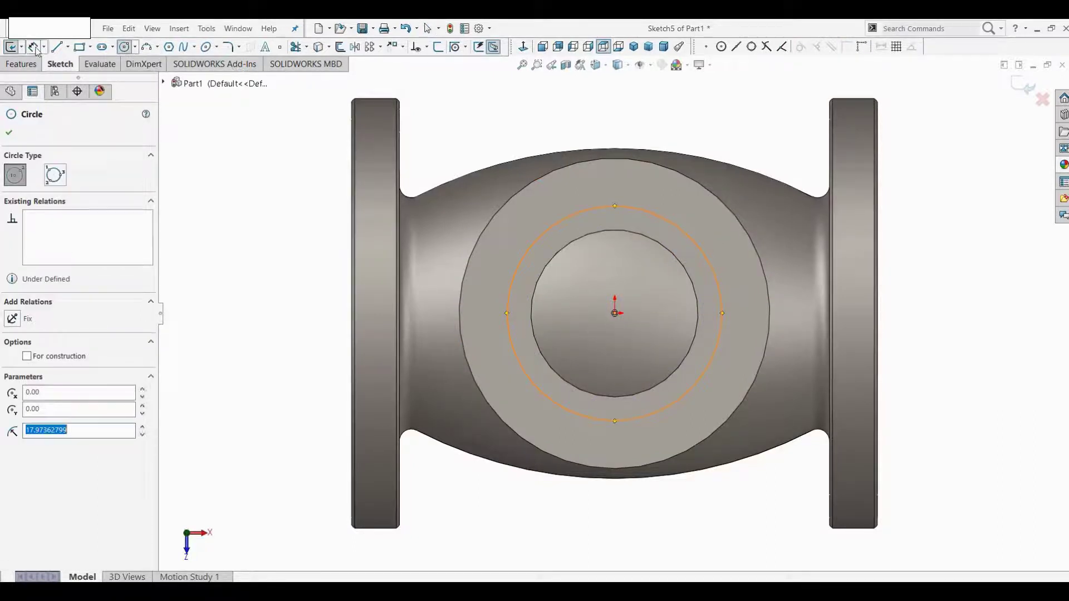
click(33, 47)
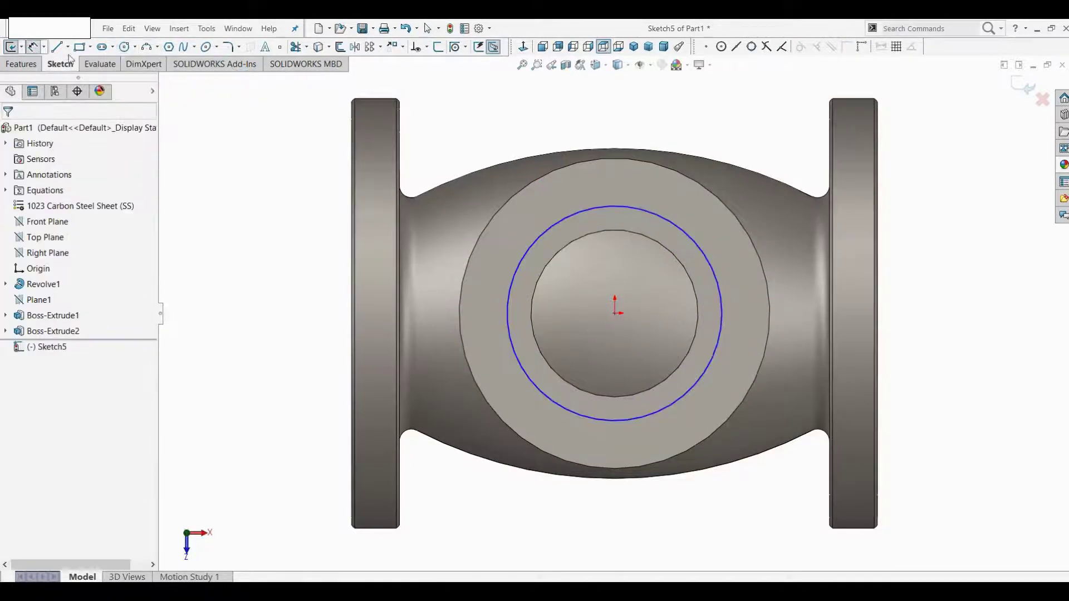
click(604, 197)
click(628, 181)
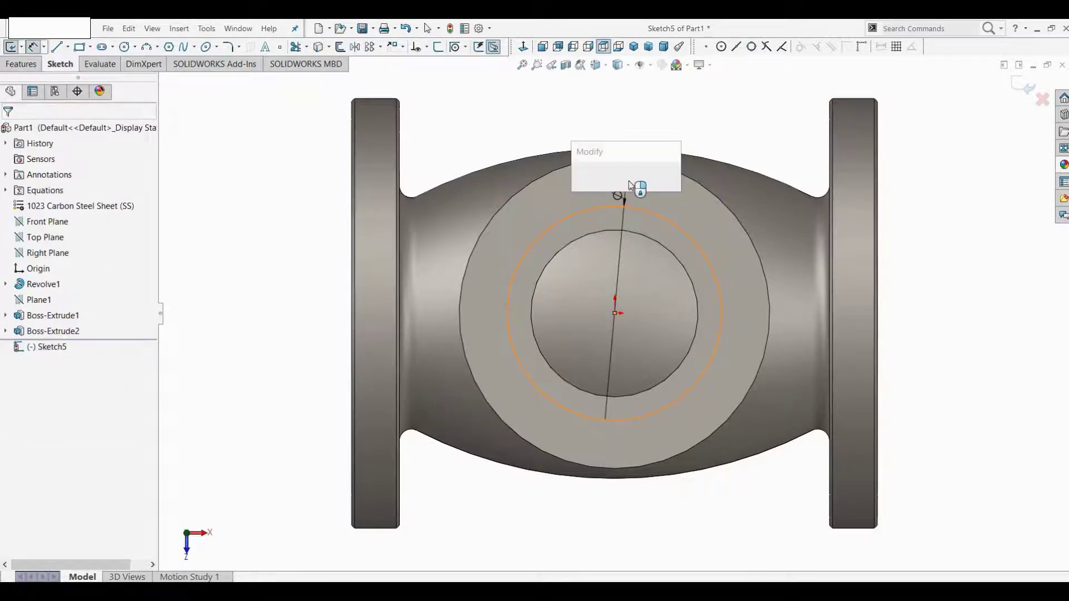
text(36)
key(Return)
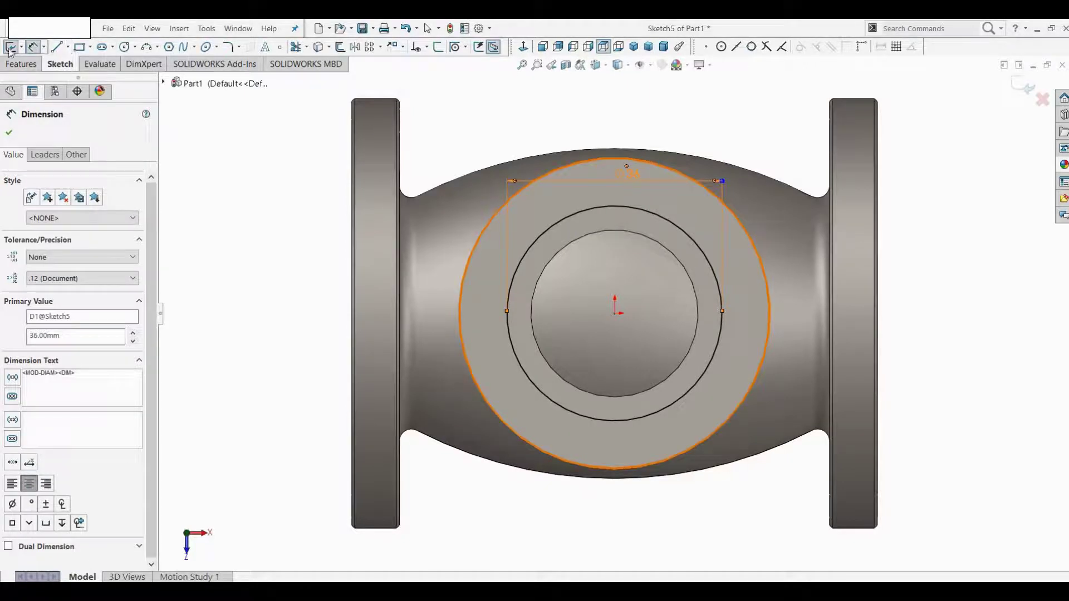
click(10, 47)
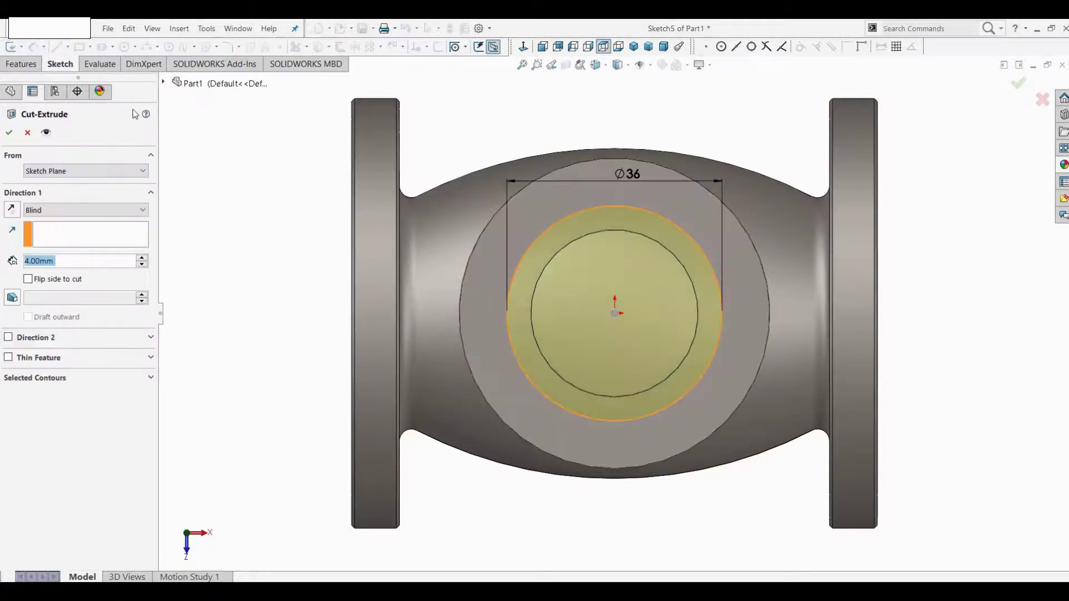
- Cut the Ø36 circle 2 mm deep into the flange top, then fit the view
text(2)
key(Return)
middle_drag(246, 425, 262, 297)
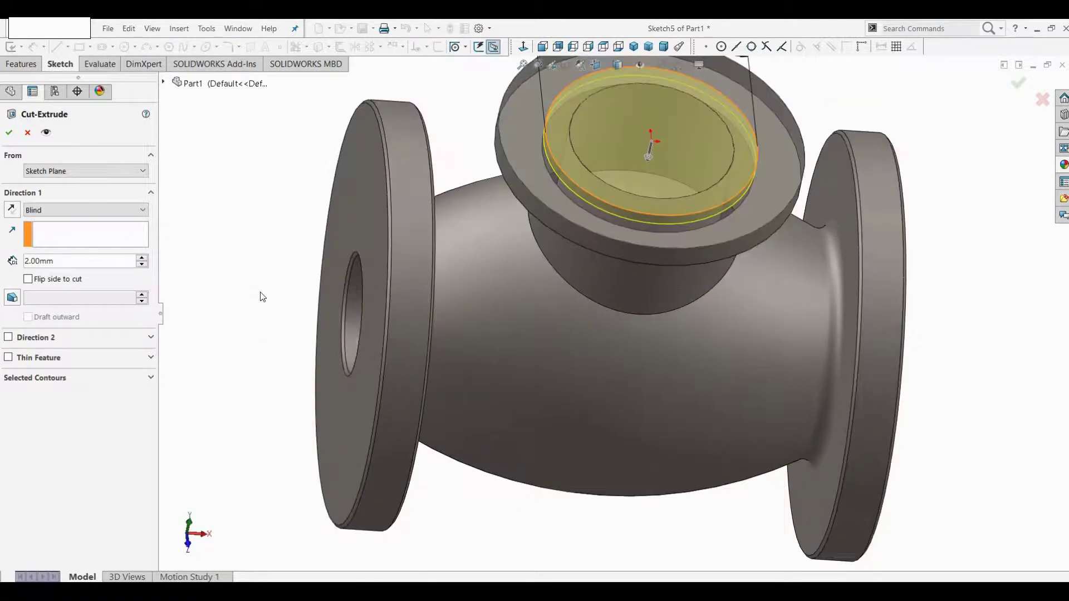
click(10, 134)
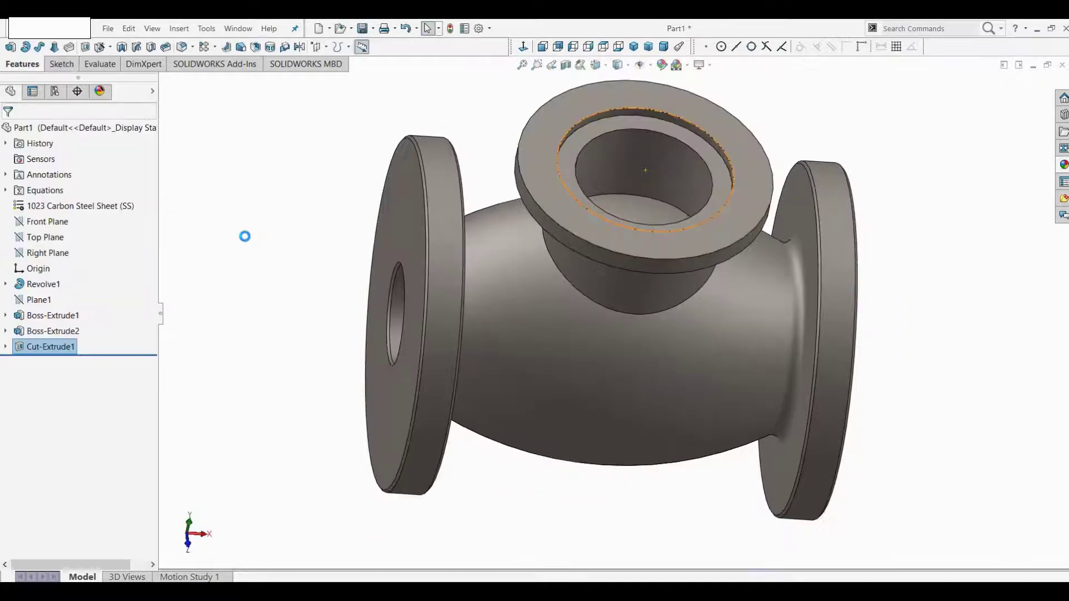
key(f)
click(315, 236)
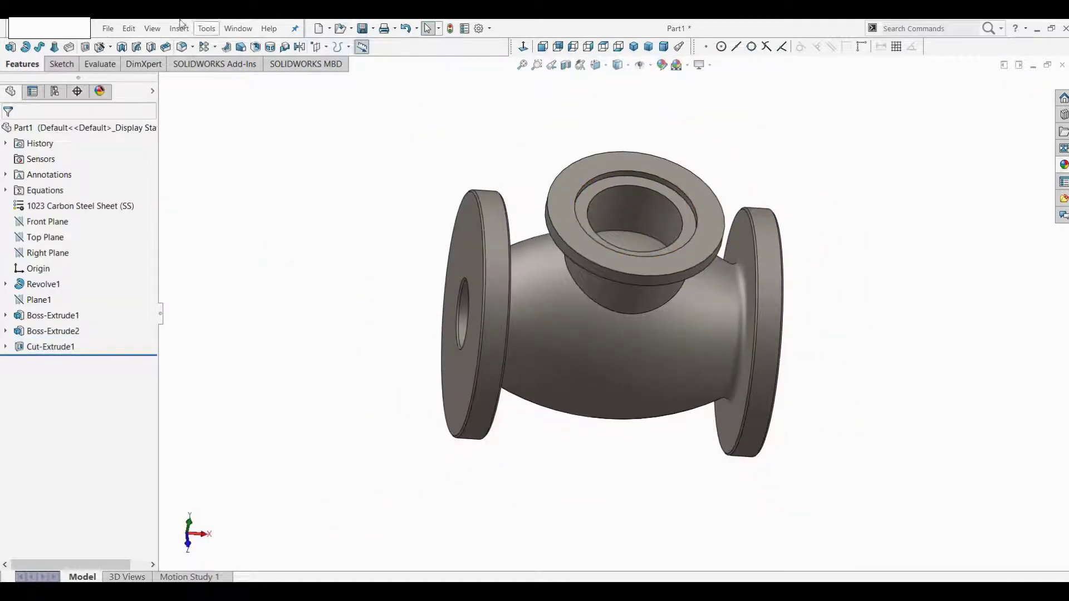
- Sketch on the top flange face, view it normal, and convert the branch bore's inner circular edge
click(85, 47)
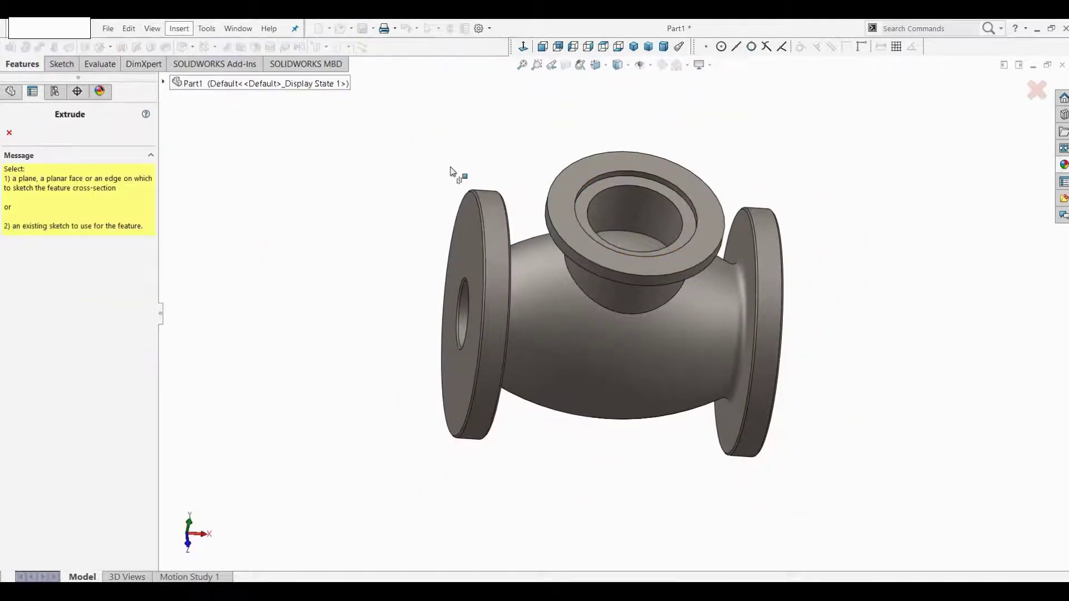
click(581, 256)
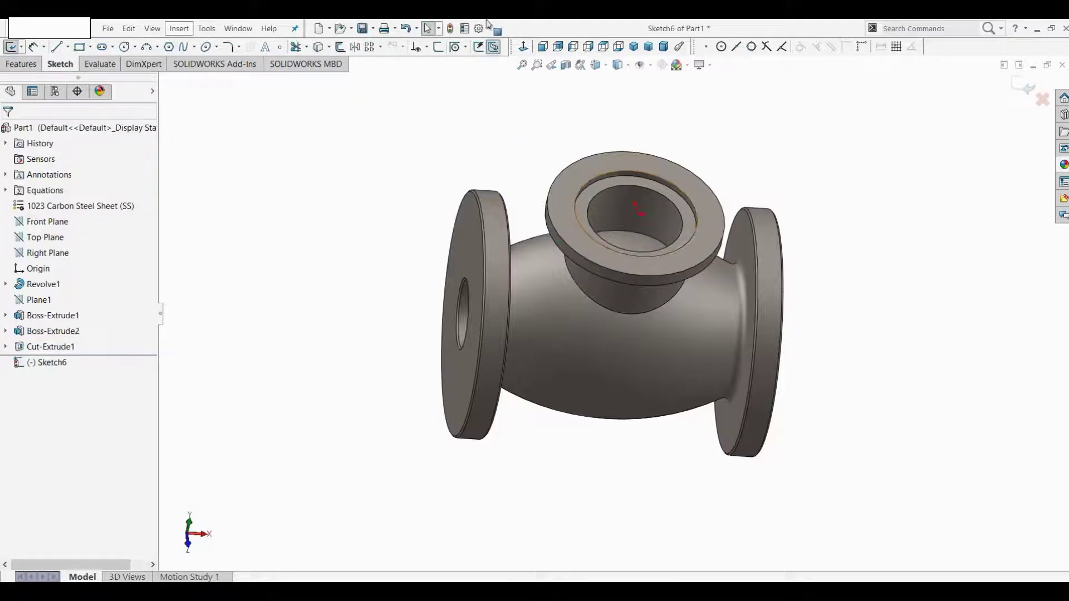
click(523, 48)
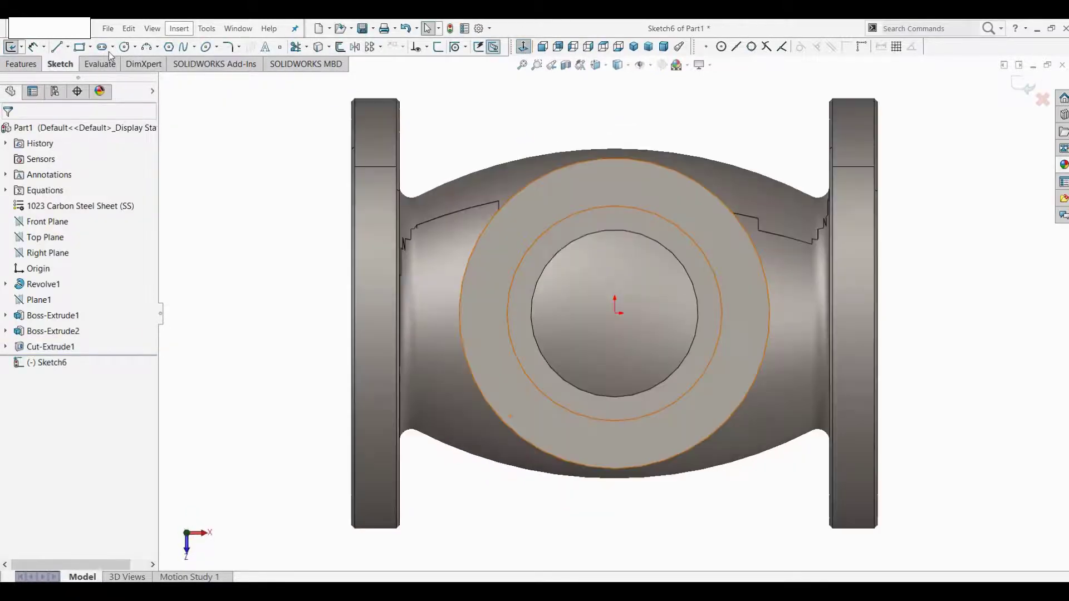
click(126, 48)
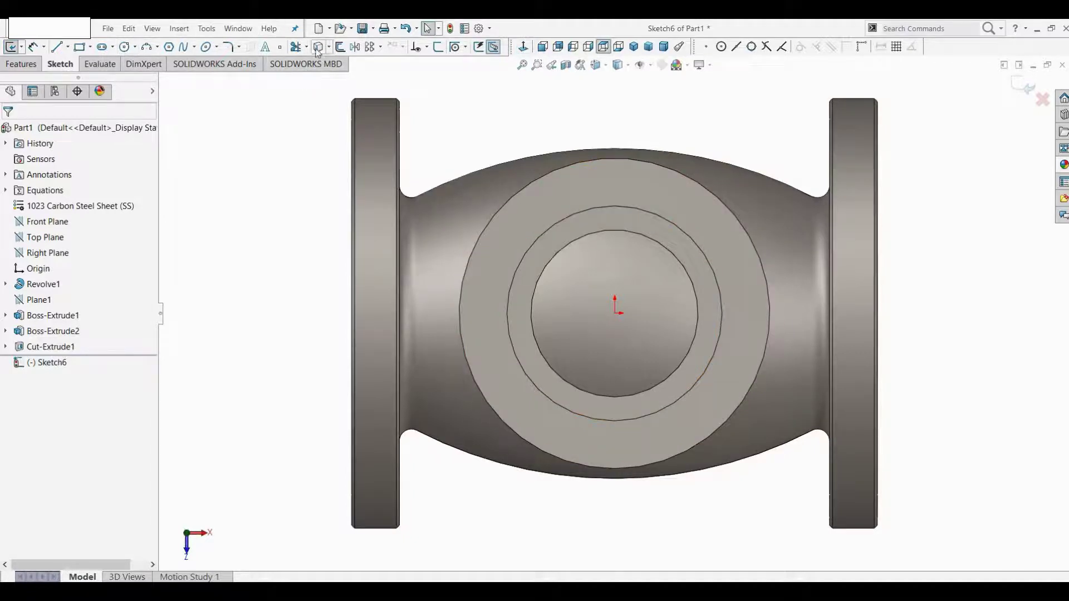
click(318, 47)
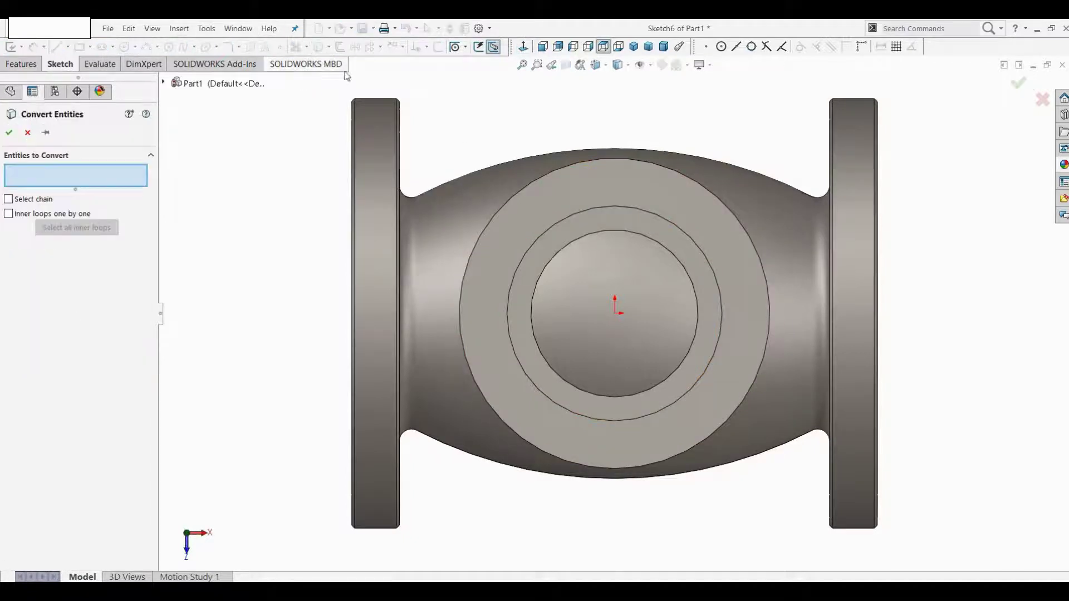
click(578, 245)
key(Return)
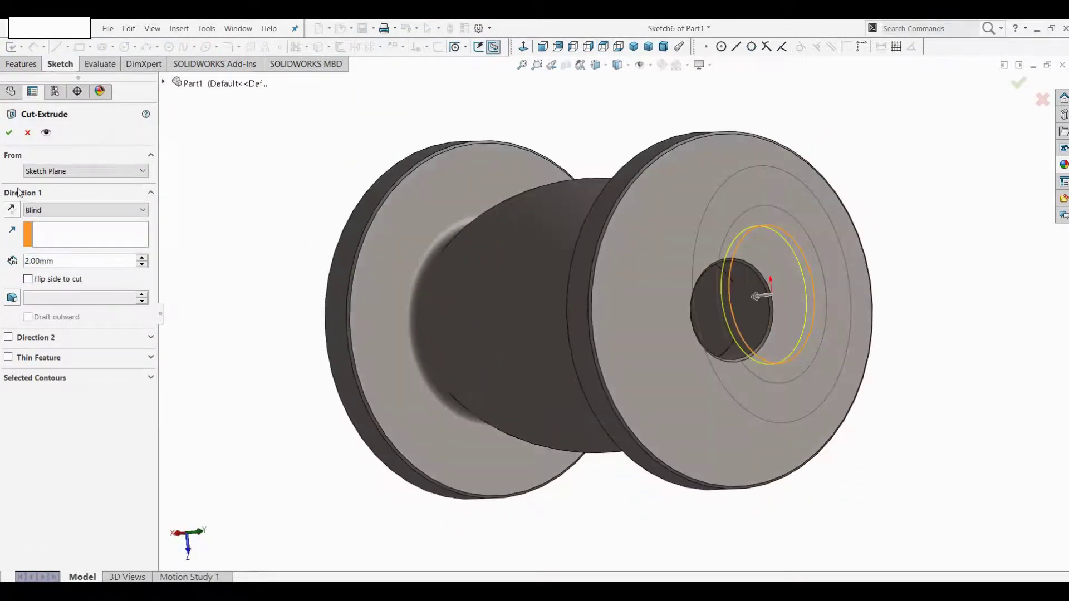
- Cut the branch bore Up To Surface, stopping at the main bore's inner face, and inspect it
click(48, 210)
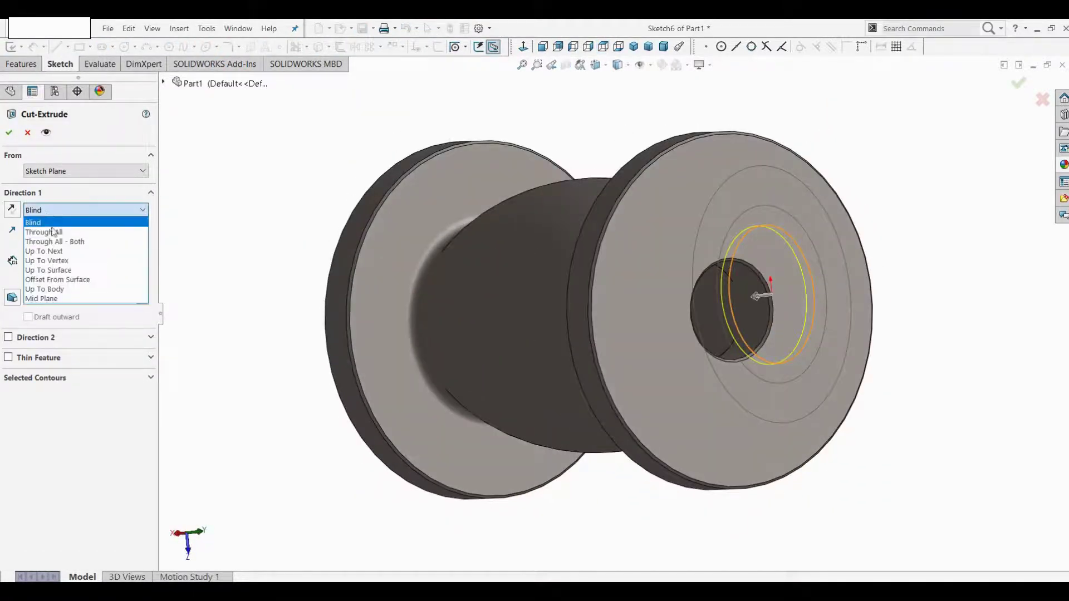
click(63, 272)
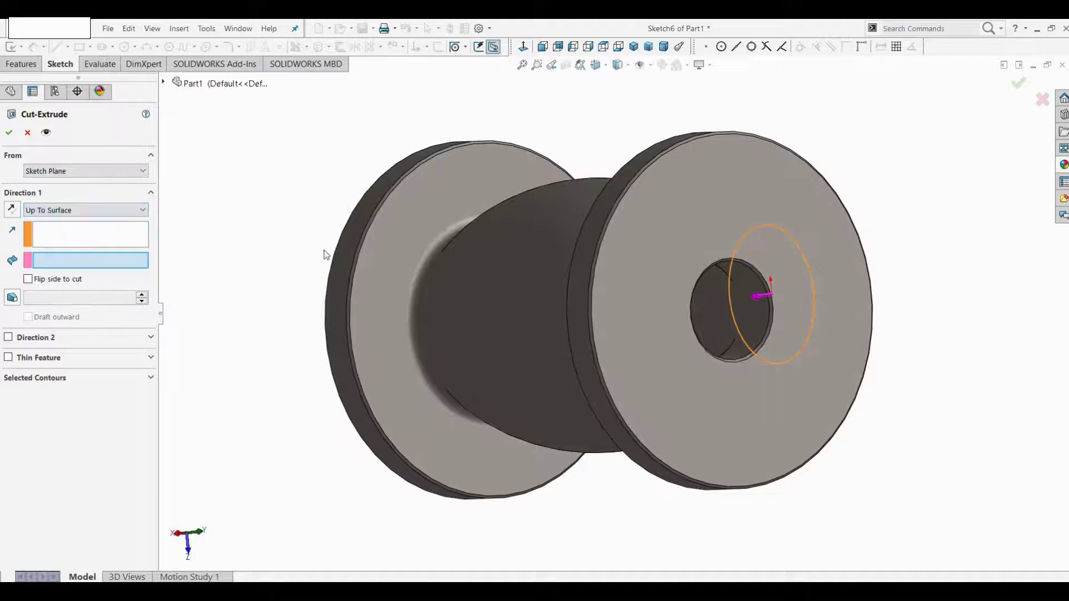
click(710, 309)
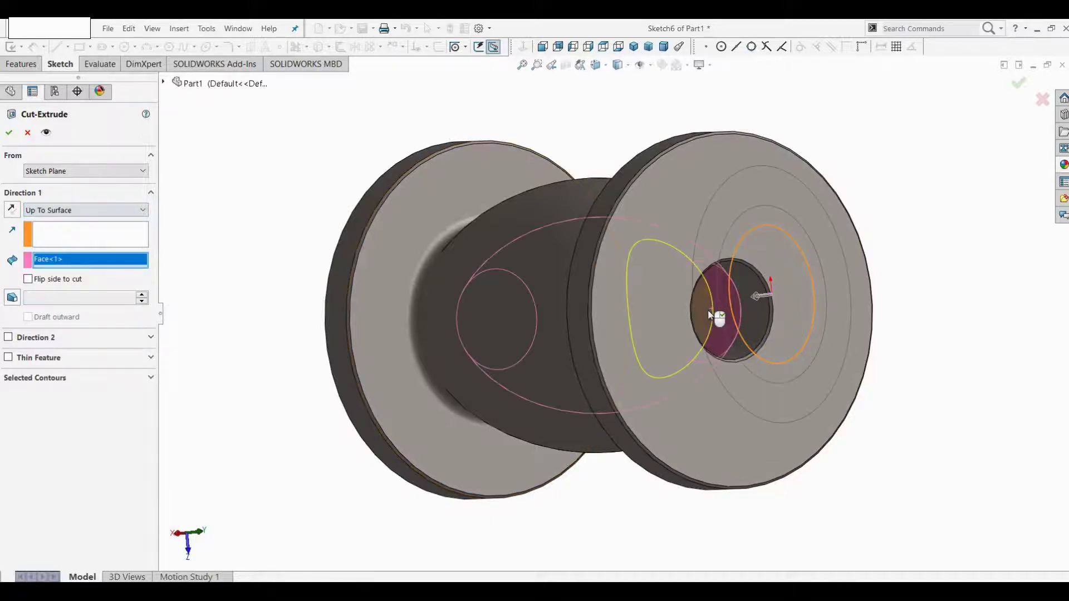
click(10, 133)
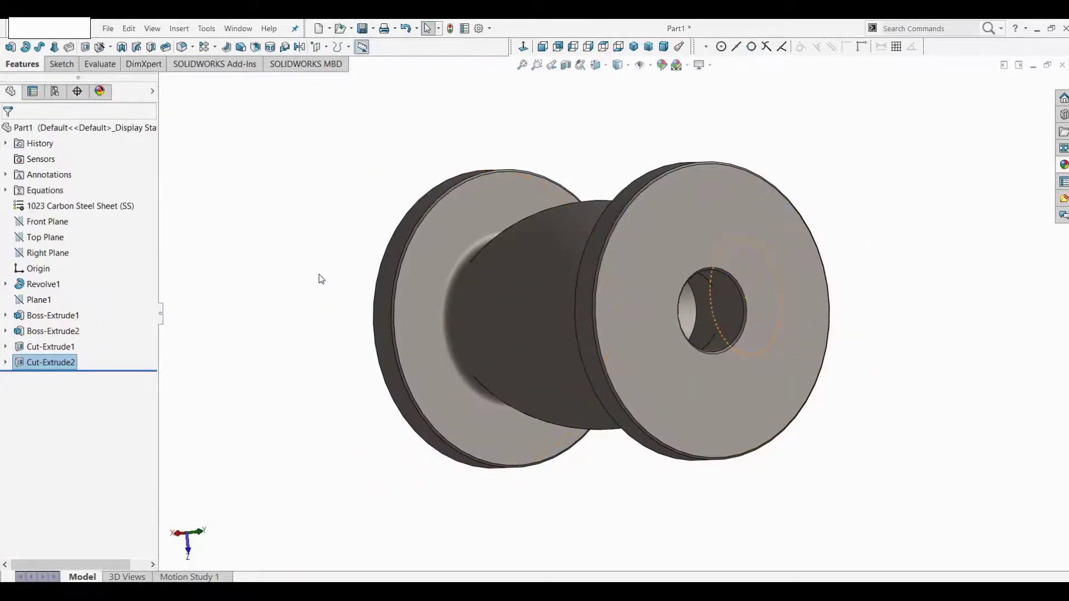
mouse_move(317, 277)
middle_down()
mouse_move(308, 329)
mouse_move(227, 332)
mouse_move(153, 363)
mouse_move(182, 291)
mouse_move(286, 289)
mouse_move(291, 365)
mouse_move(294, 250)
middle_up()
click(294, 250)
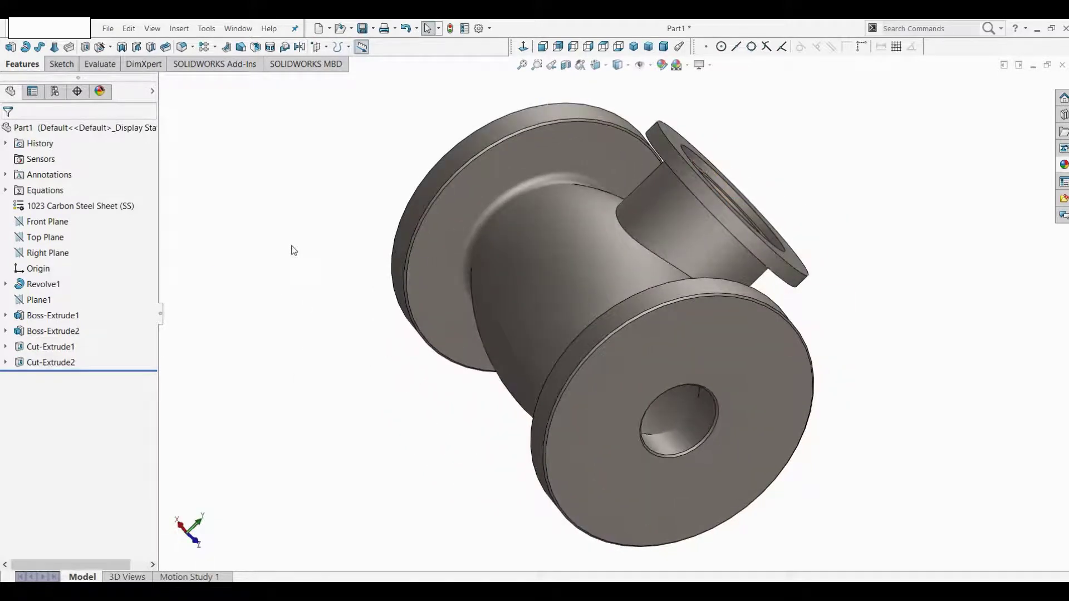
scroll(294, 250, up, 5)
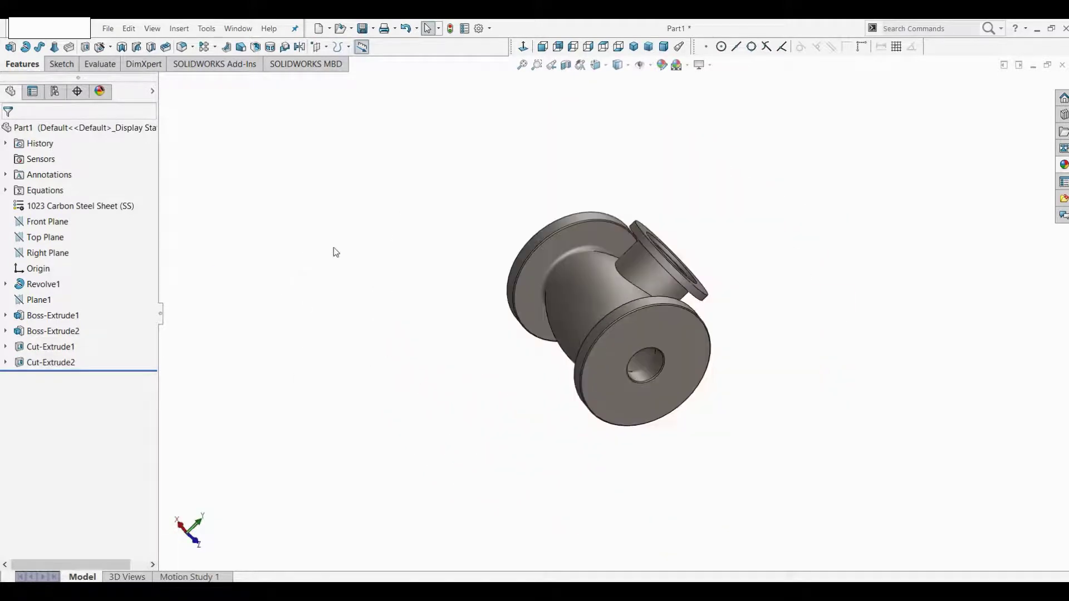
- Fillet the edge where the branch meets the body with a 2 mm radius
click(184, 48)
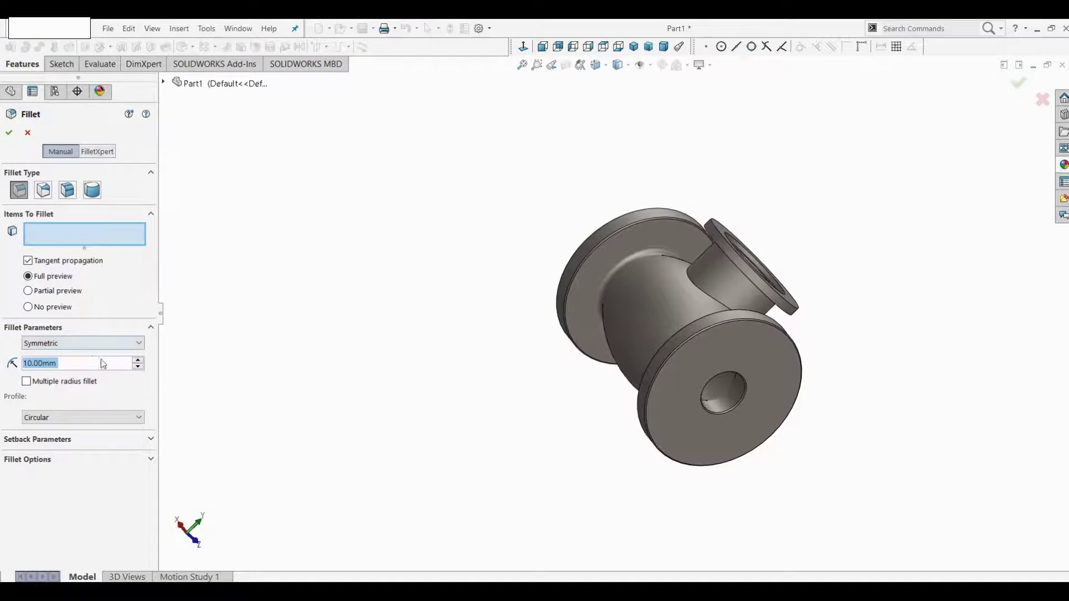
text(2)
key(Return)
scroll(685, 292, down, 2)
scroll(715, 292, down, 5)
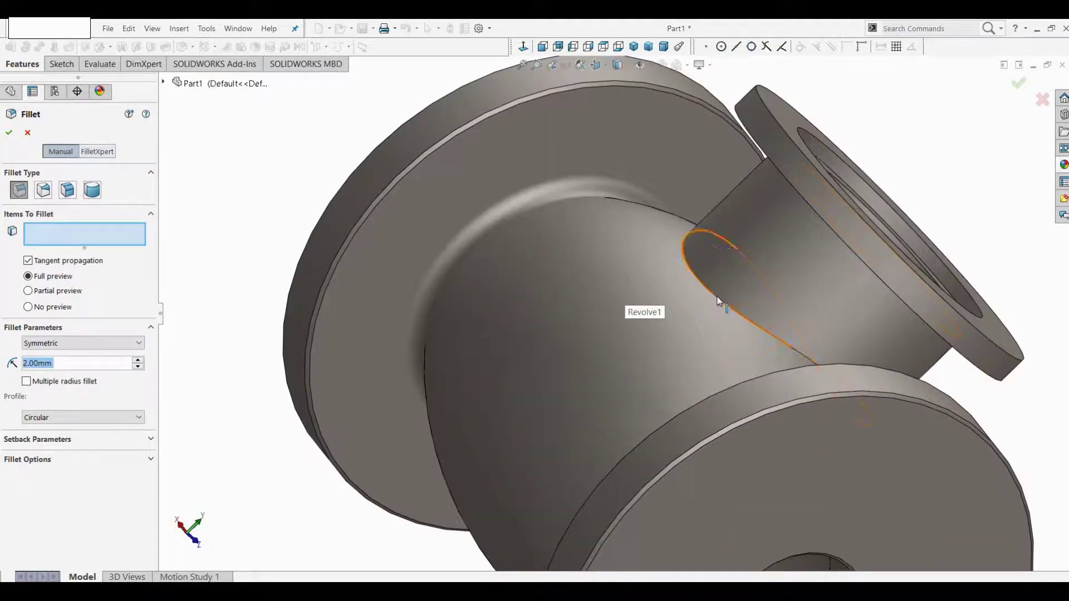
click(717, 300)
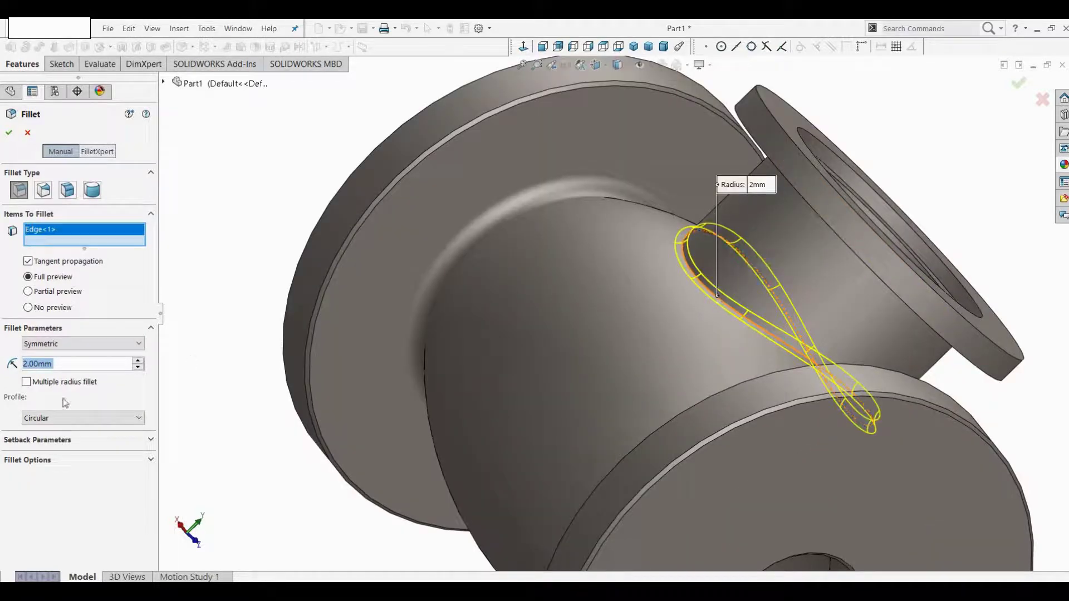
key(Return)
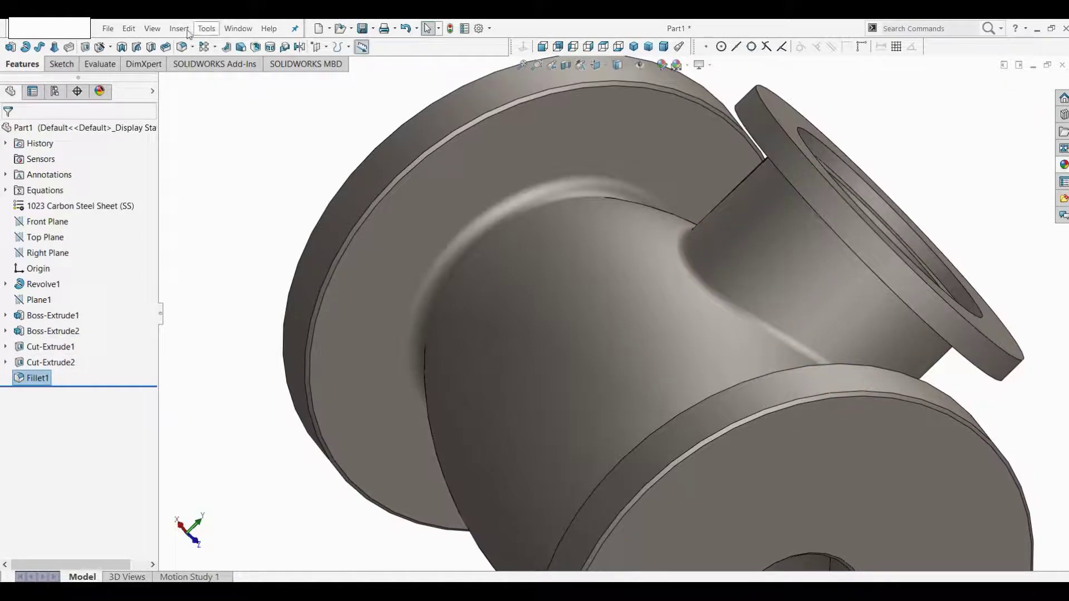
- Start a 0.5 mm fillet on the circular edge inside the branch flange
click(182, 48)
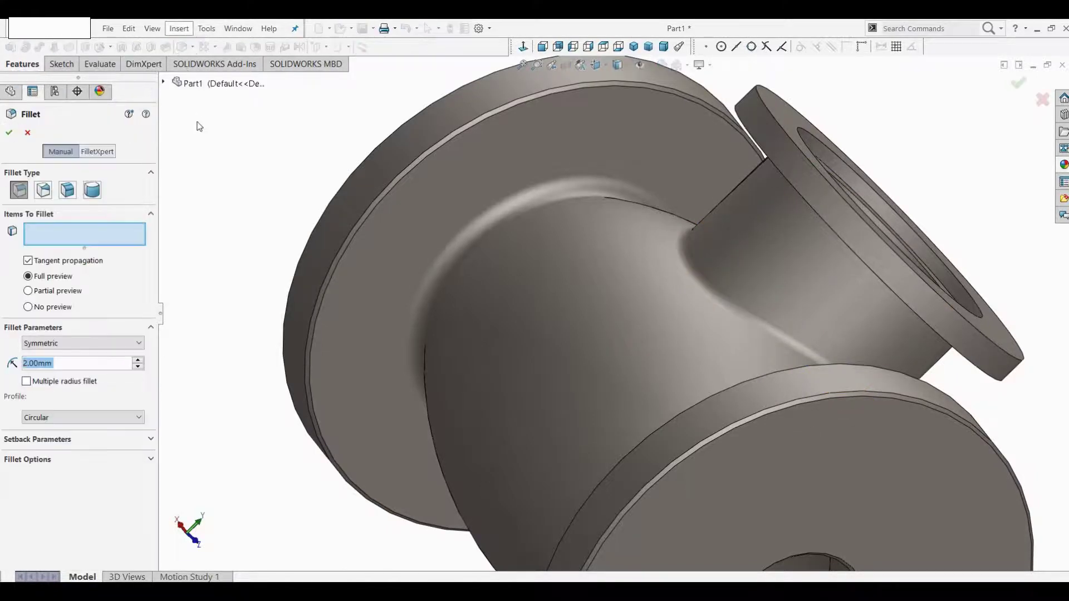
text(0.5)
key(Return)
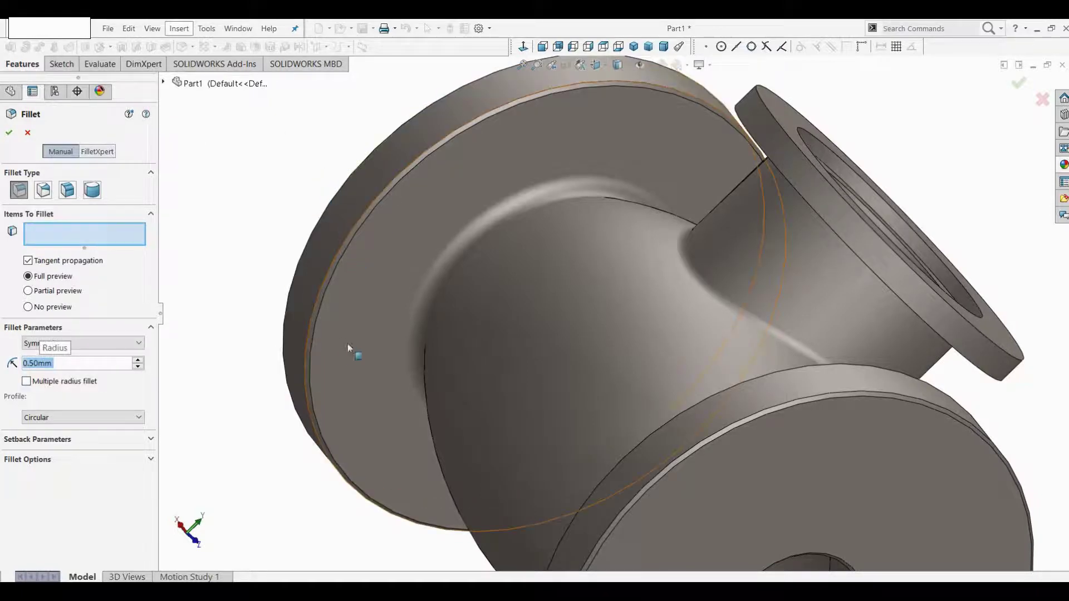
scroll(274, 451, up, 1)
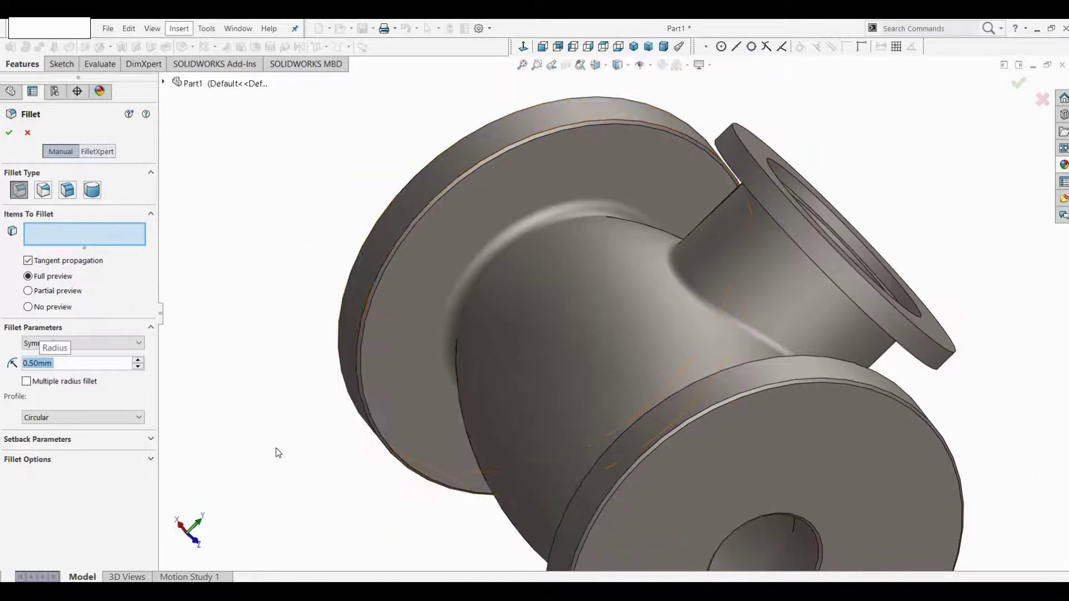
middle_drag(259, 465, 309, 434)
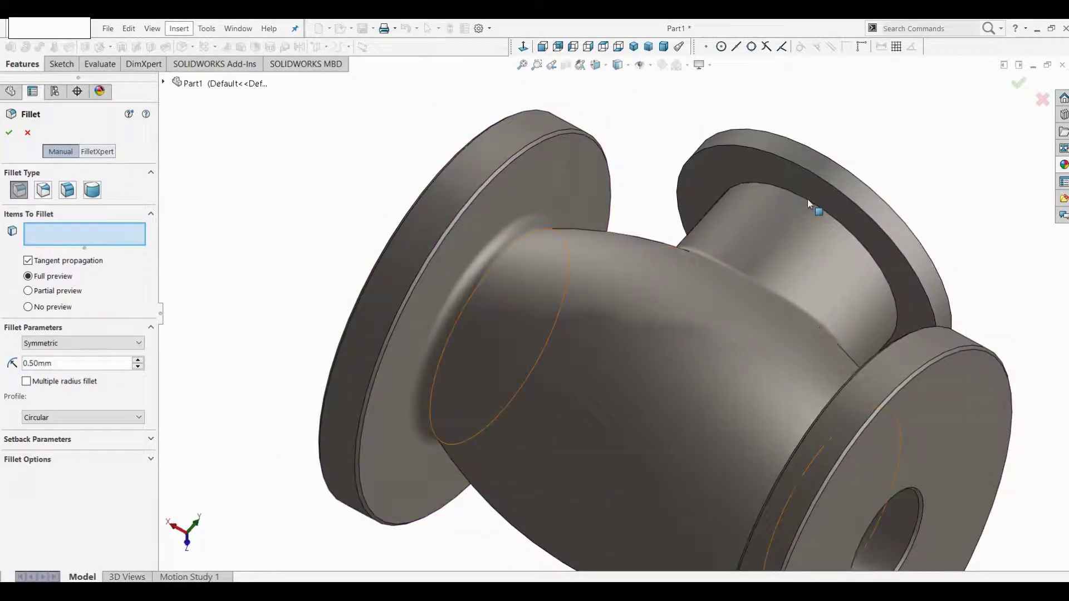
click(807, 198)
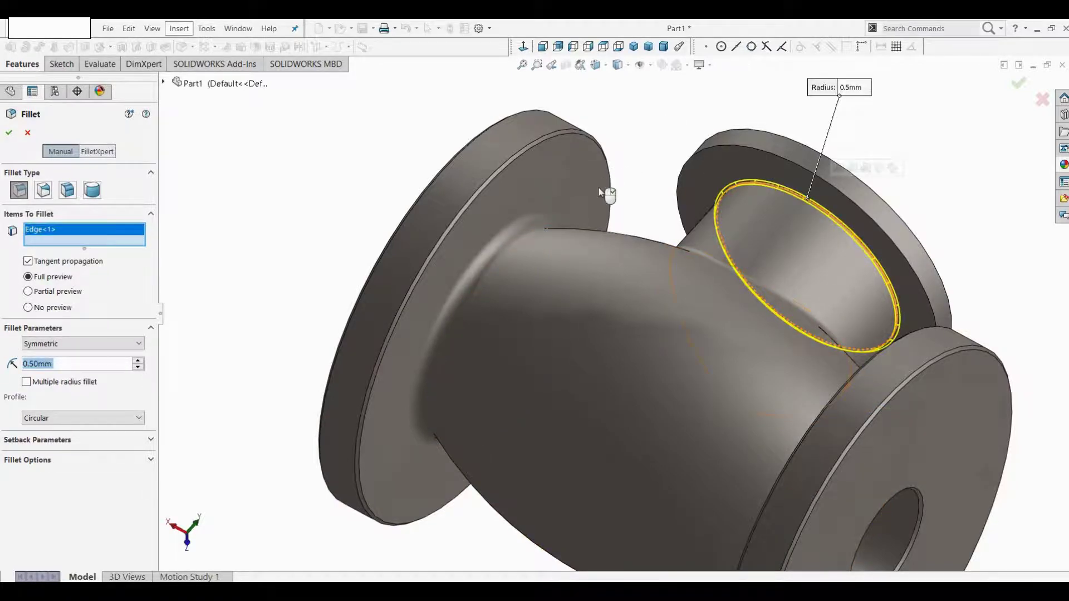
- Add the second ring edge inside the flange and apply the 0.5 mm fillet
middle_drag(569, 239, 530, 308)
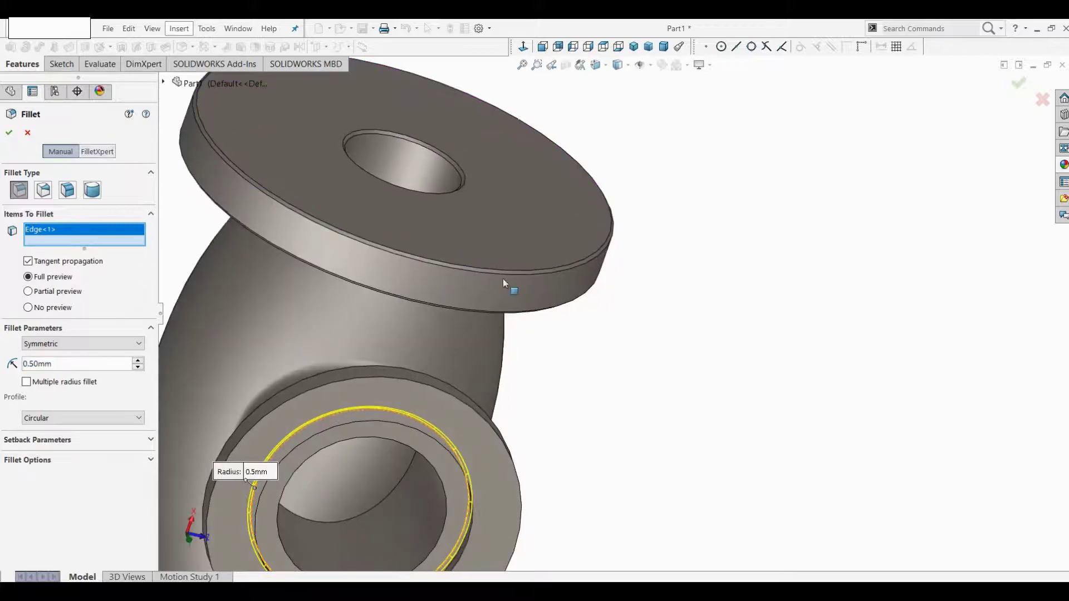
scroll(530, 308, up, 5)
scroll(571, 349, down, 3)
scroll(508, 480, down, 3)
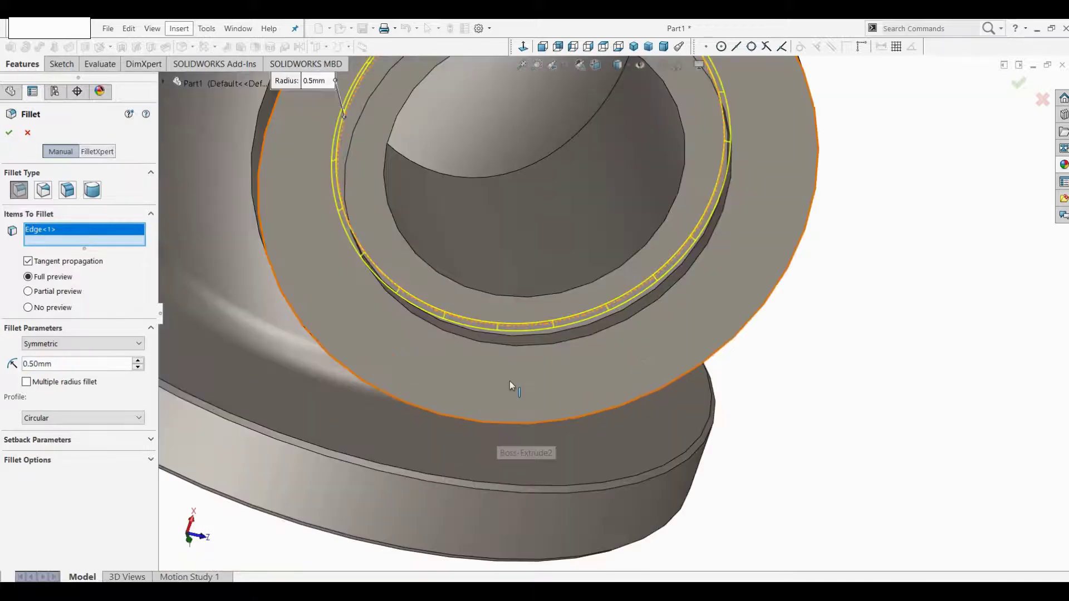
scroll(511, 382, down, 4)
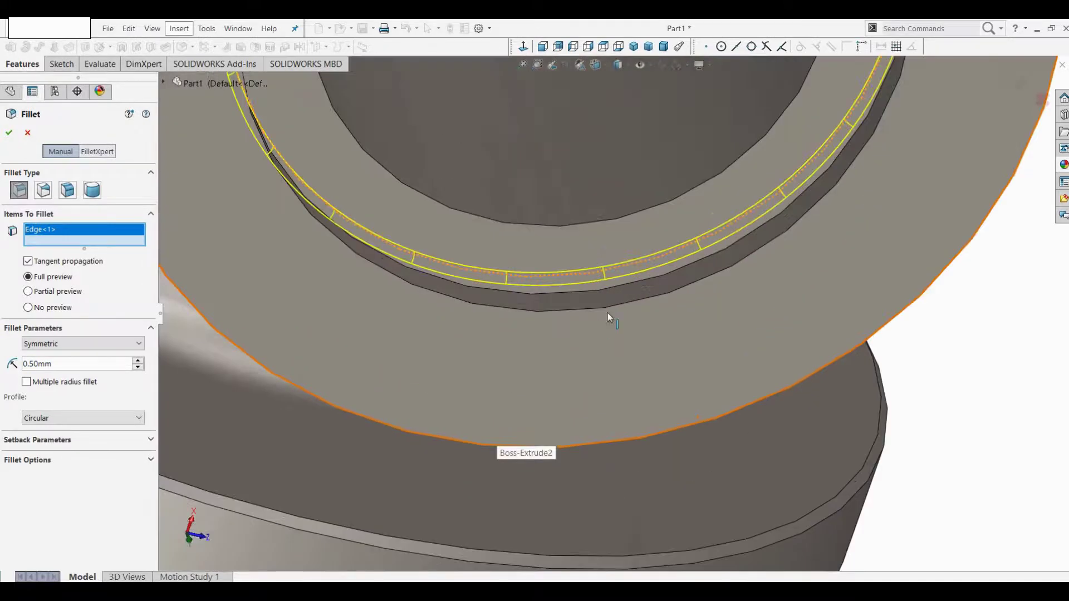
click(632, 282)
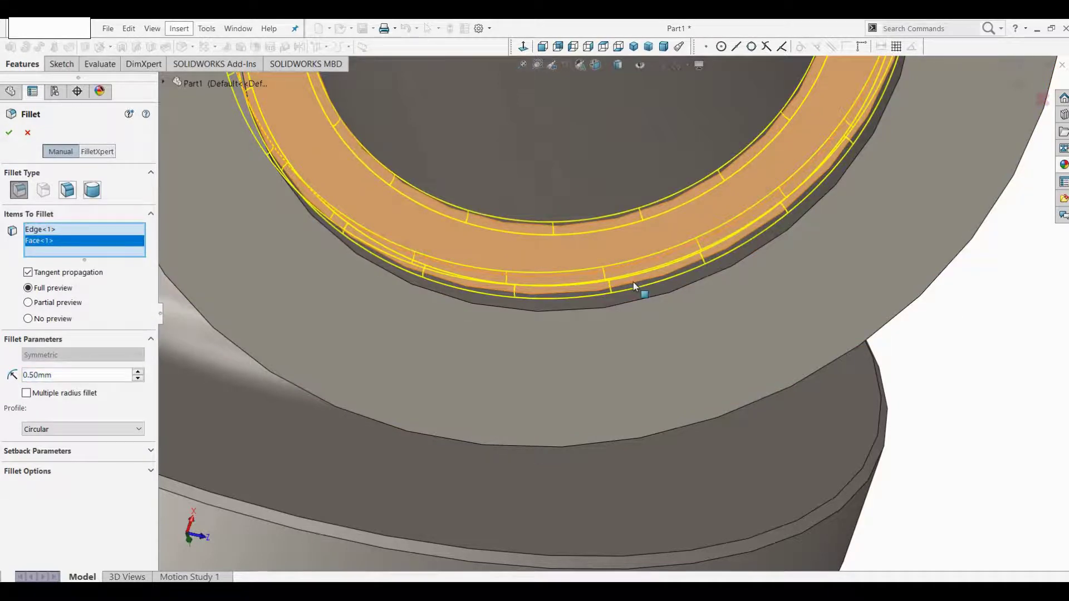
click(633, 284)
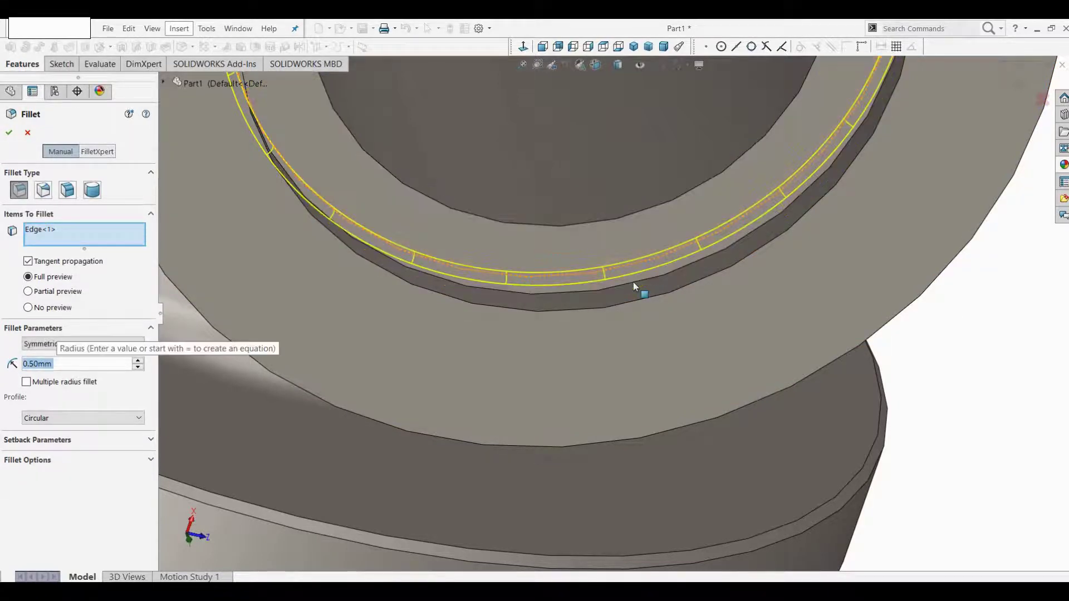
click(633, 285)
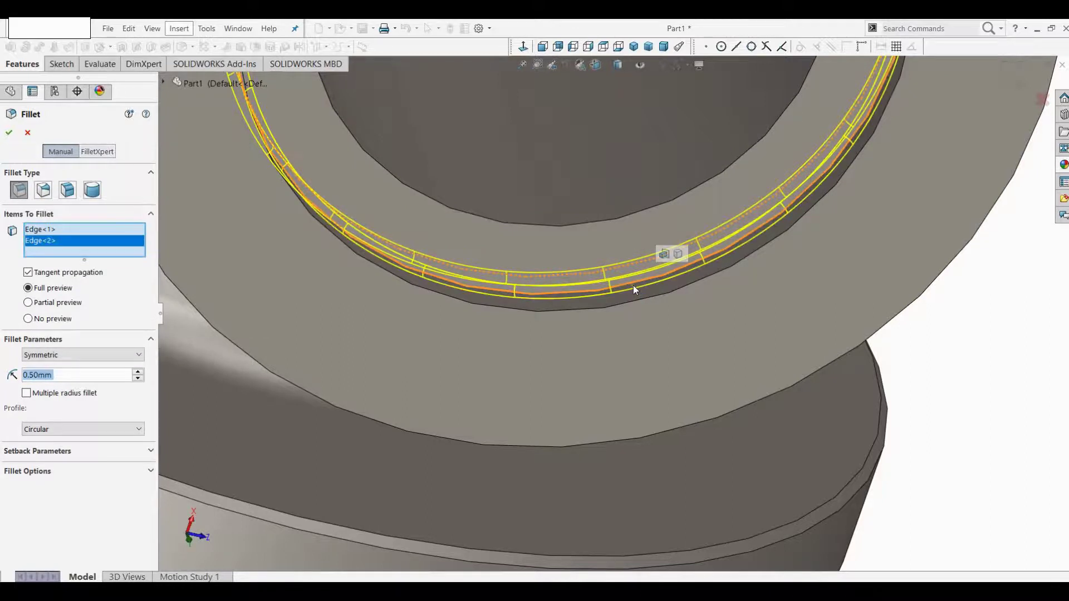
click(9, 134)
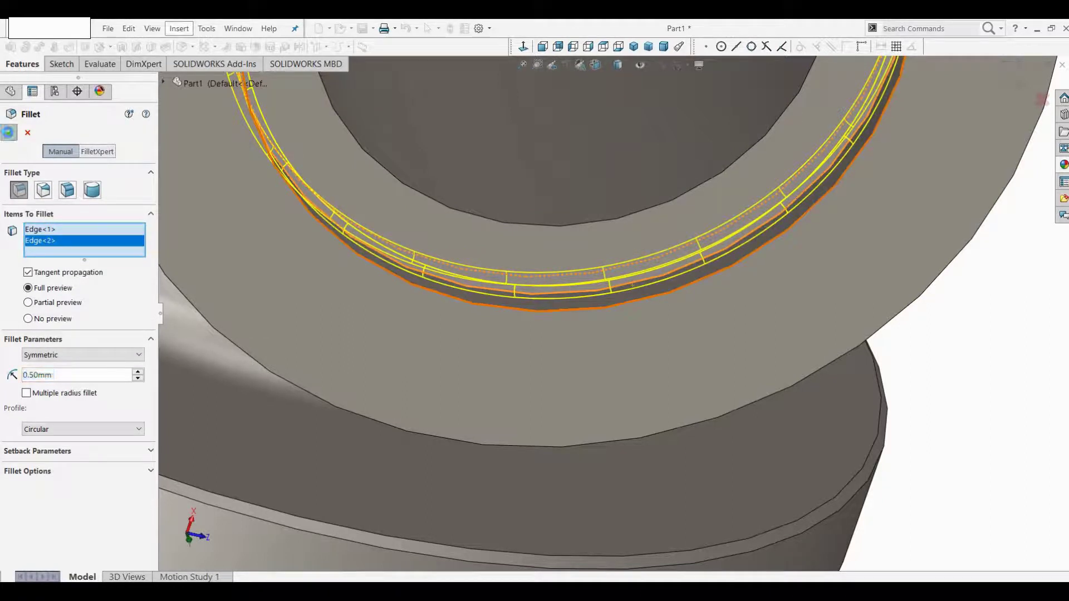
- Return to a full view of the tee and start a 0.5 mm chamfer
scroll(486, 276, up, 3)
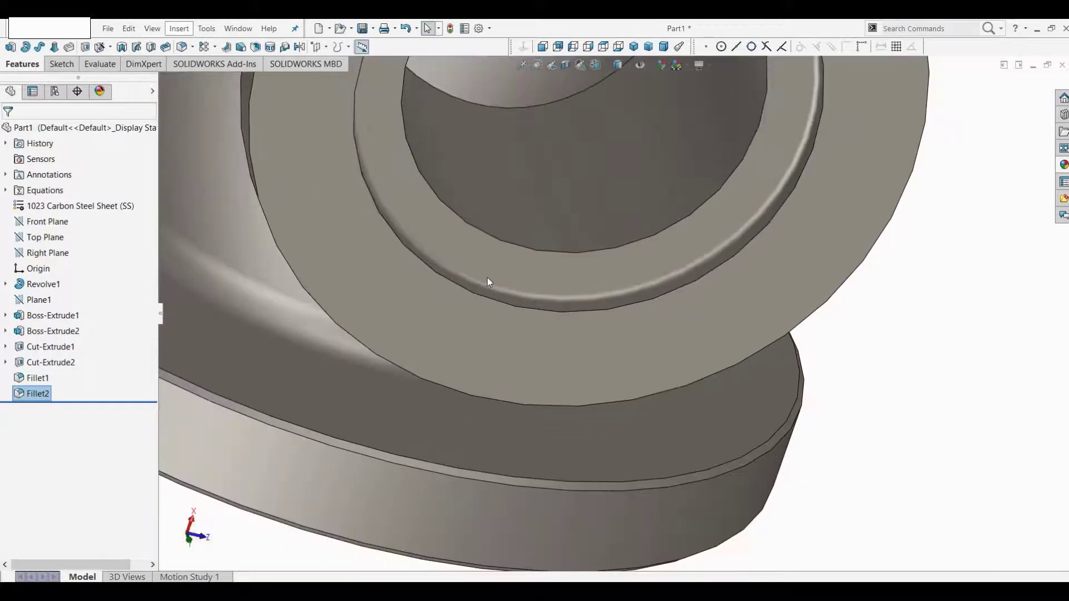
scroll(486, 277, up, 3)
scroll(488, 277, up, 2)
middle_drag(779, 330, 843, 82)
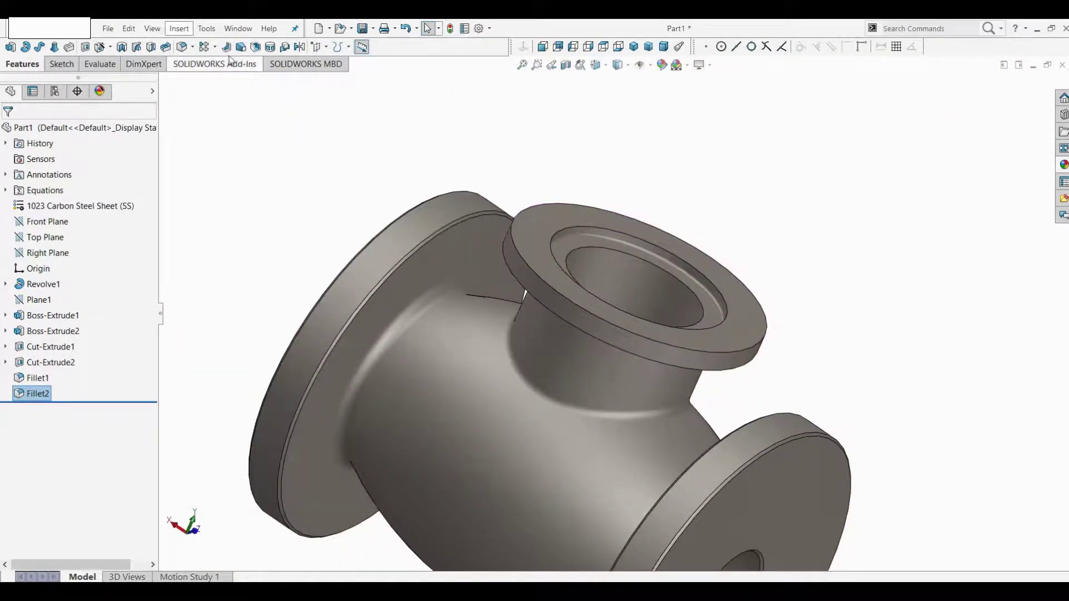
click(195, 49)
click(204, 74)
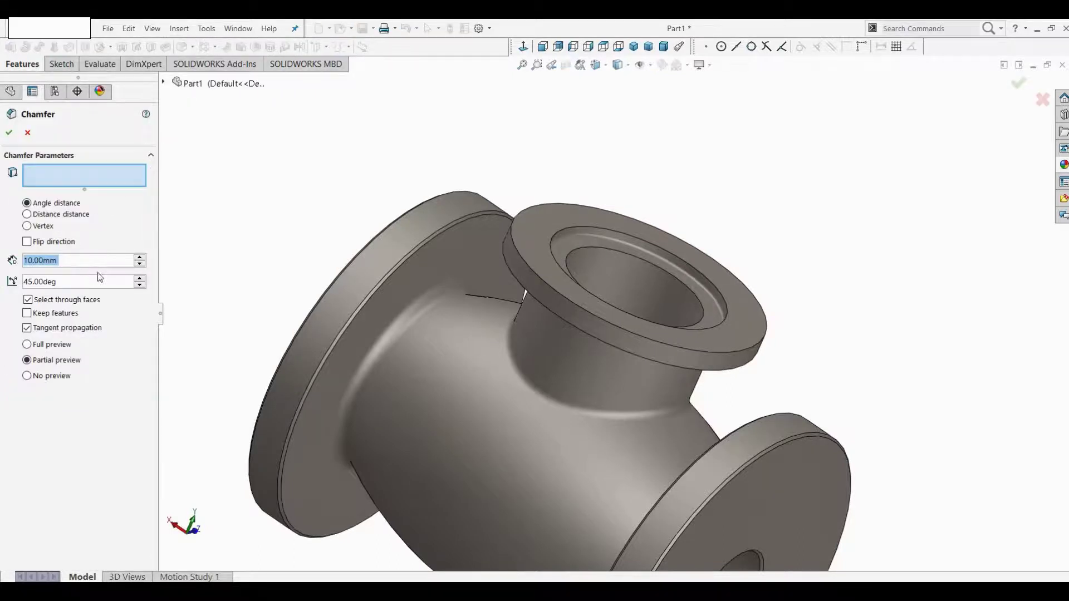
text(0.5)
key(Return)
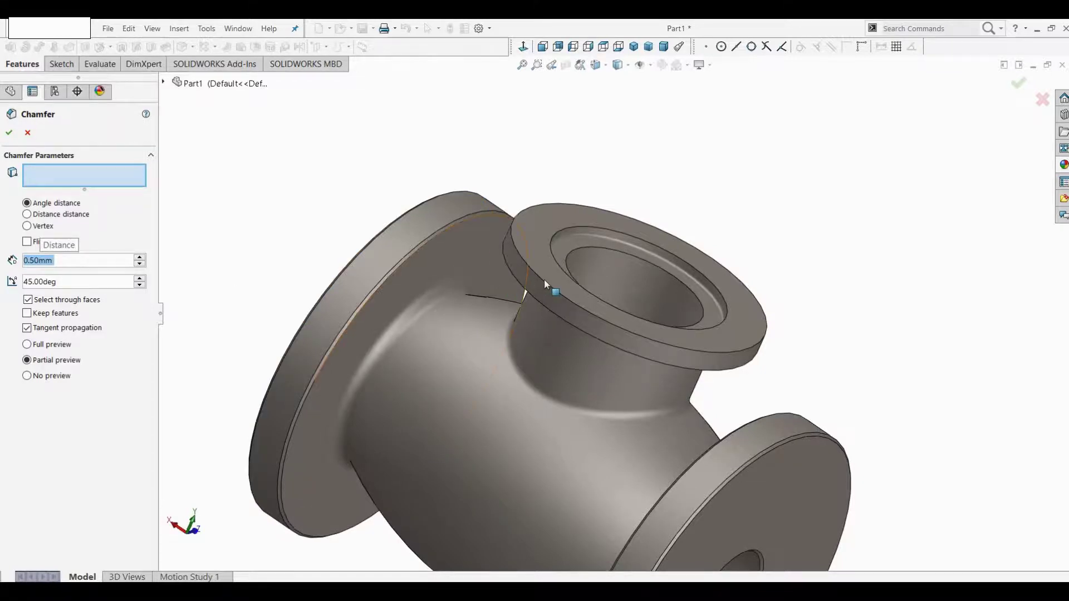
- Chamfer the flange's outer rim, two inner circle edges and lower outer edge, flipped, at 0.5 mm × 45°
click(550, 306)
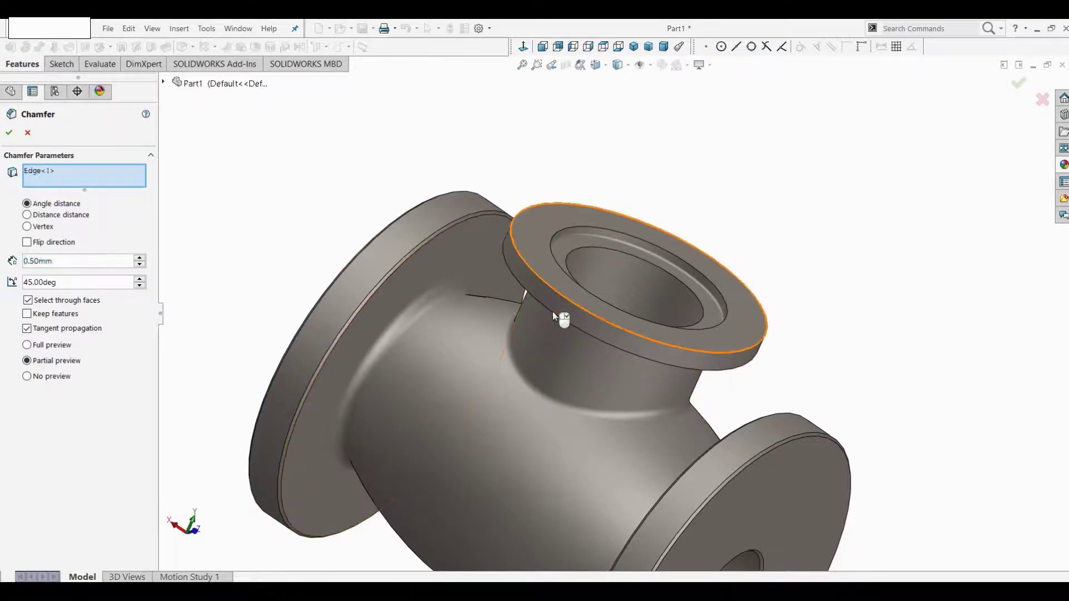
click(553, 314)
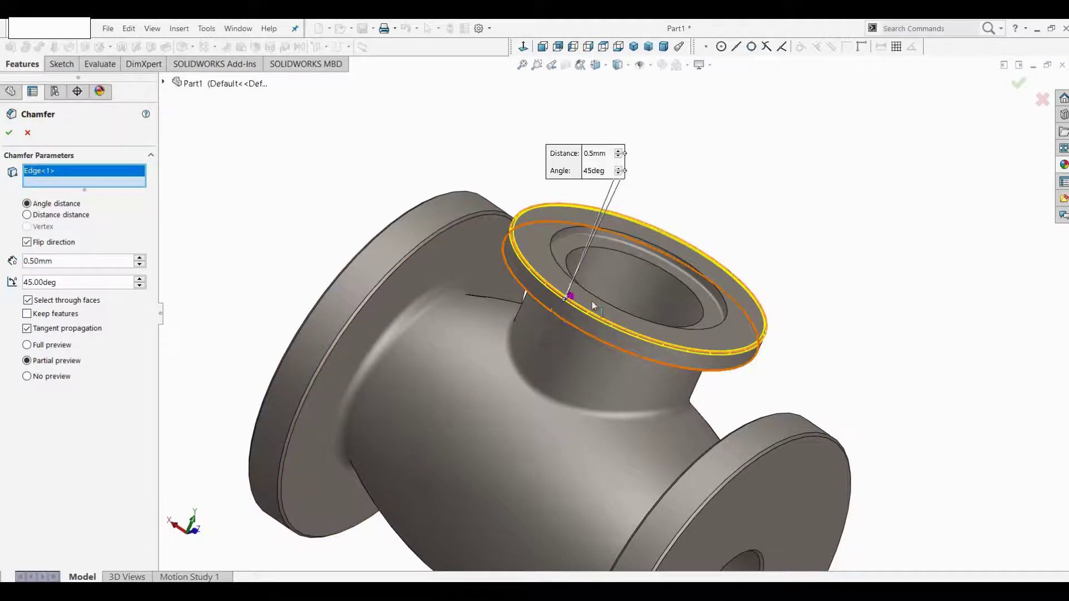
click(678, 266)
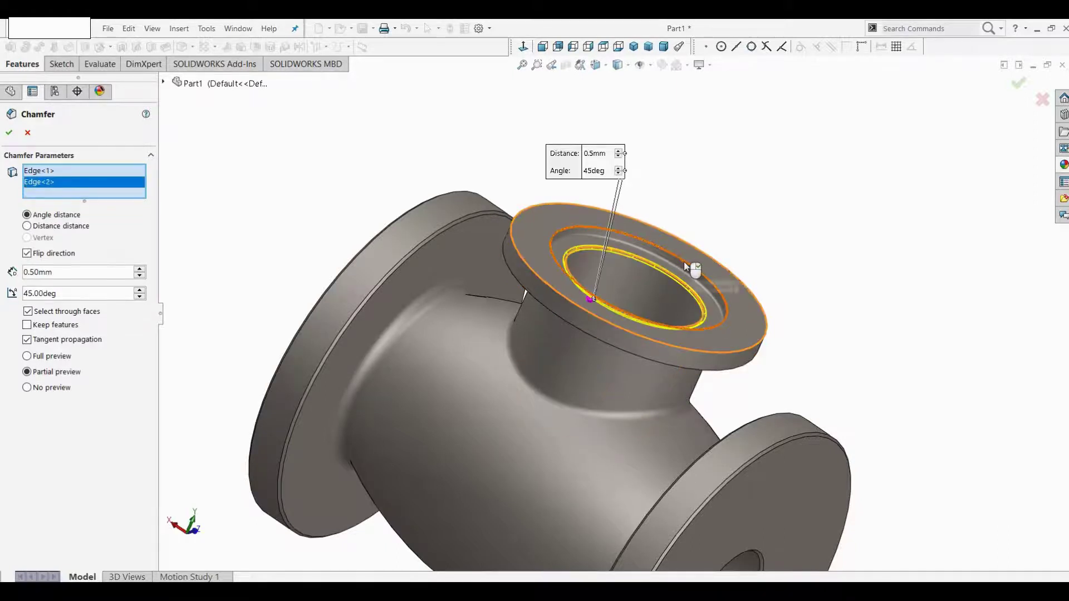
click(669, 272)
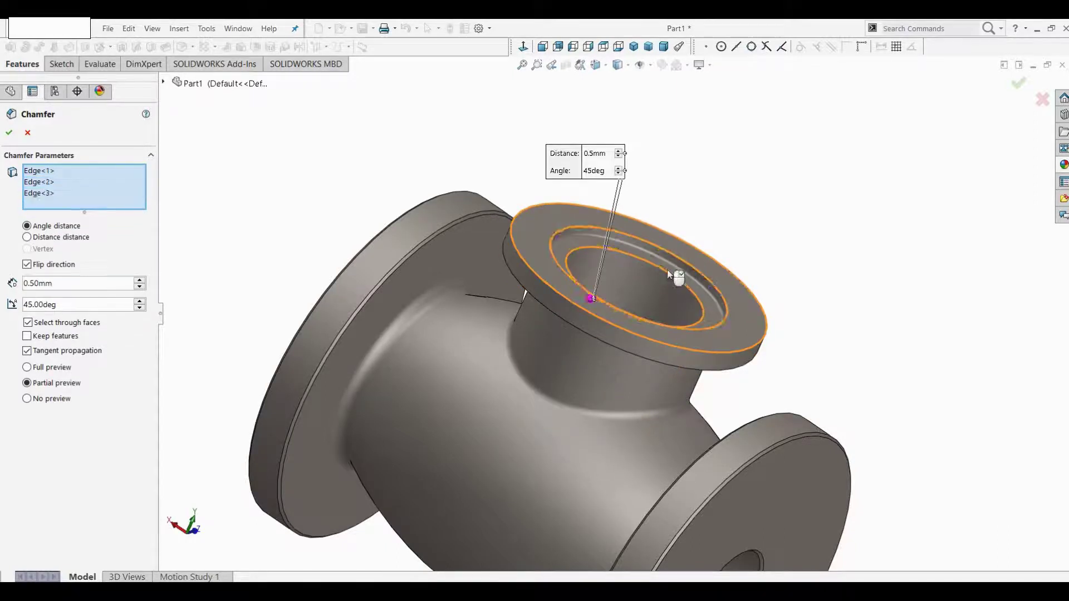
click(590, 333)
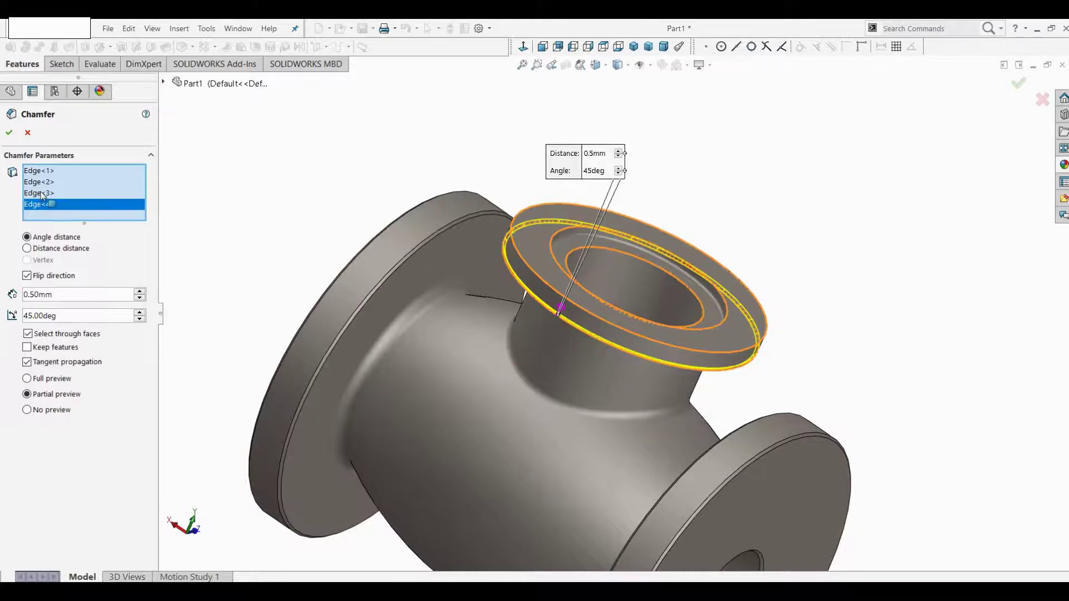
click(10, 132)
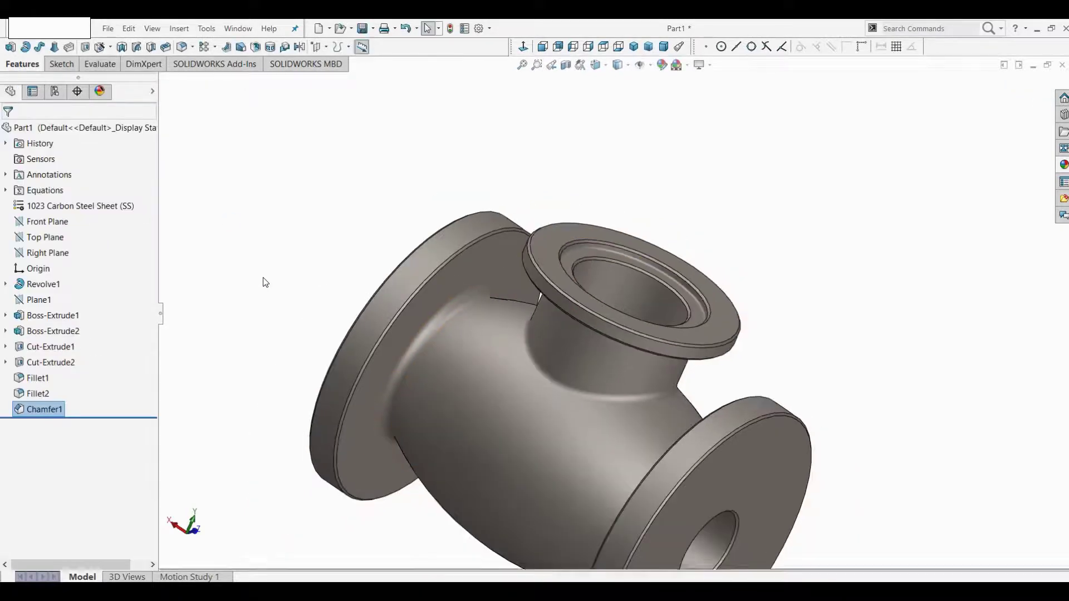
- Start a new sketch on the Front Plane and view it normal
mouse_move(265, 282)
middle_down()
mouse_move(267, 270)
mouse_move(224, 243)
mouse_move(315, 239)
mouse_move(263, 244)
middle_up()
click(264, 248)
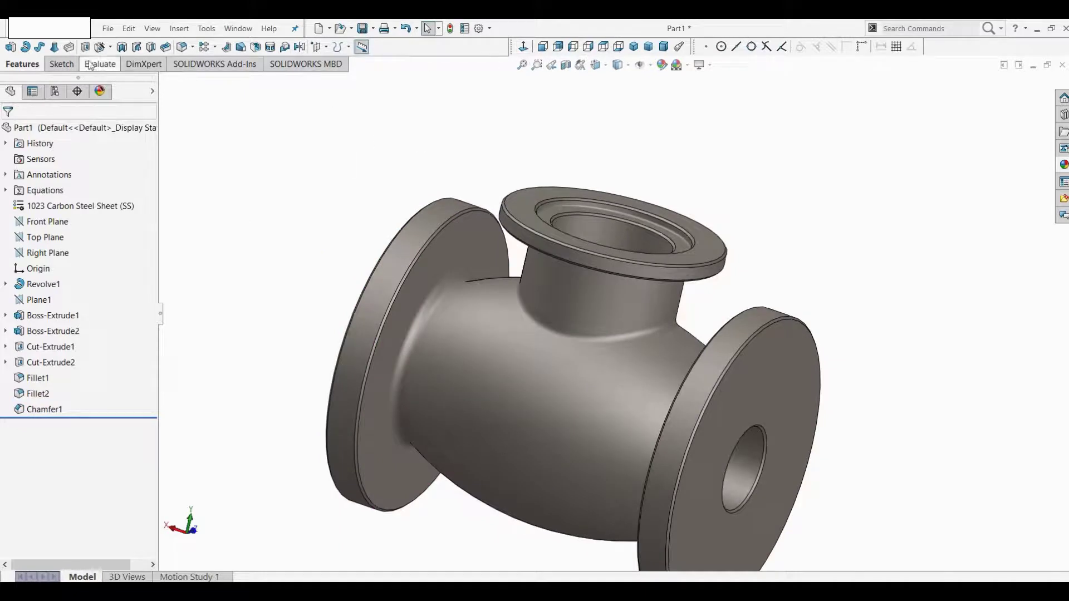
click(11, 48)
click(11, 92)
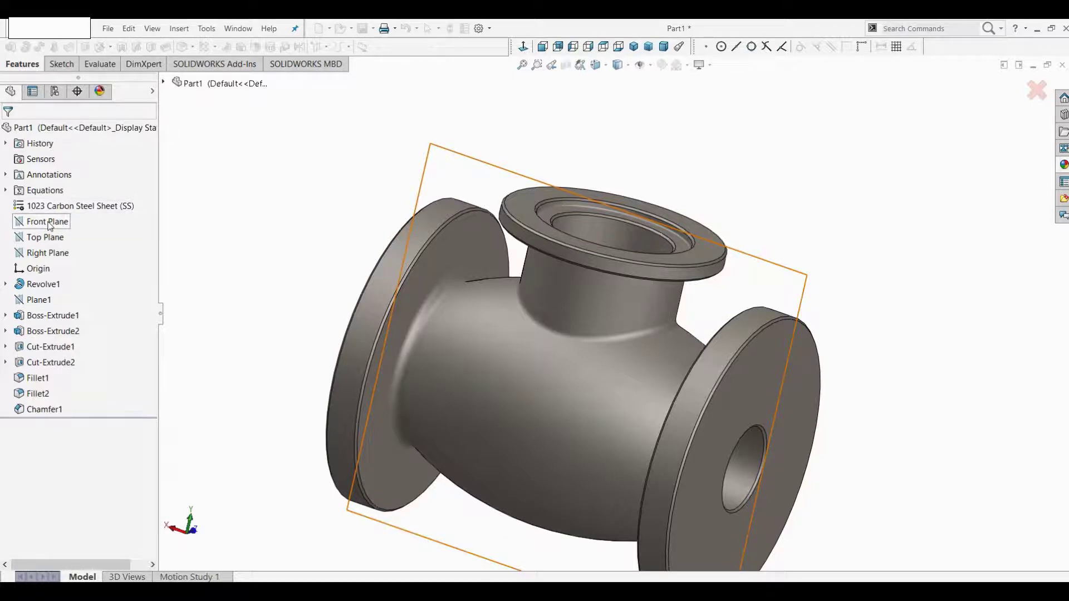
click(49, 225)
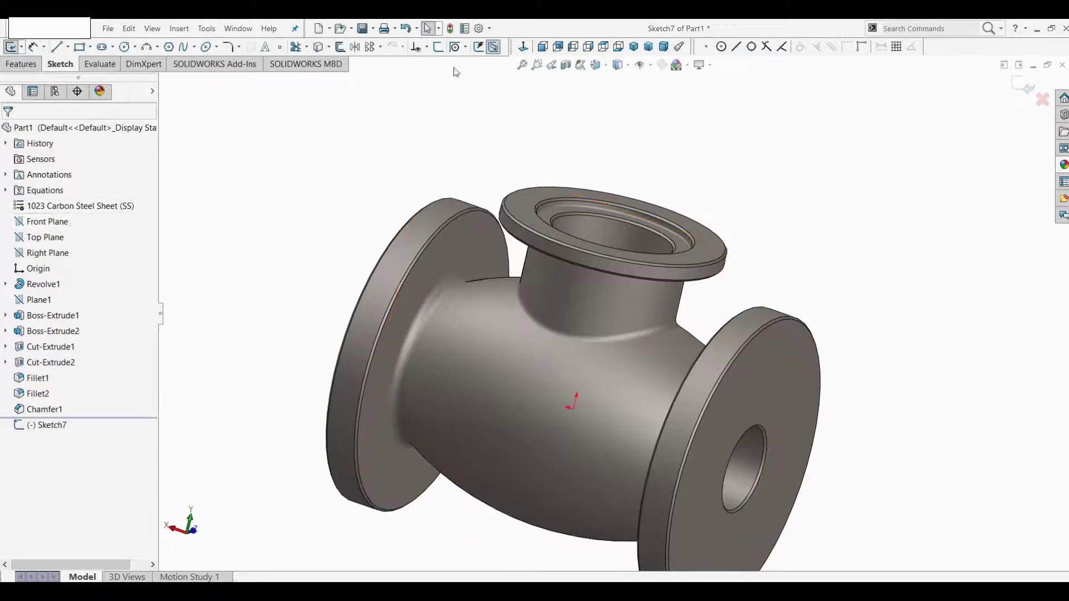
click(524, 47)
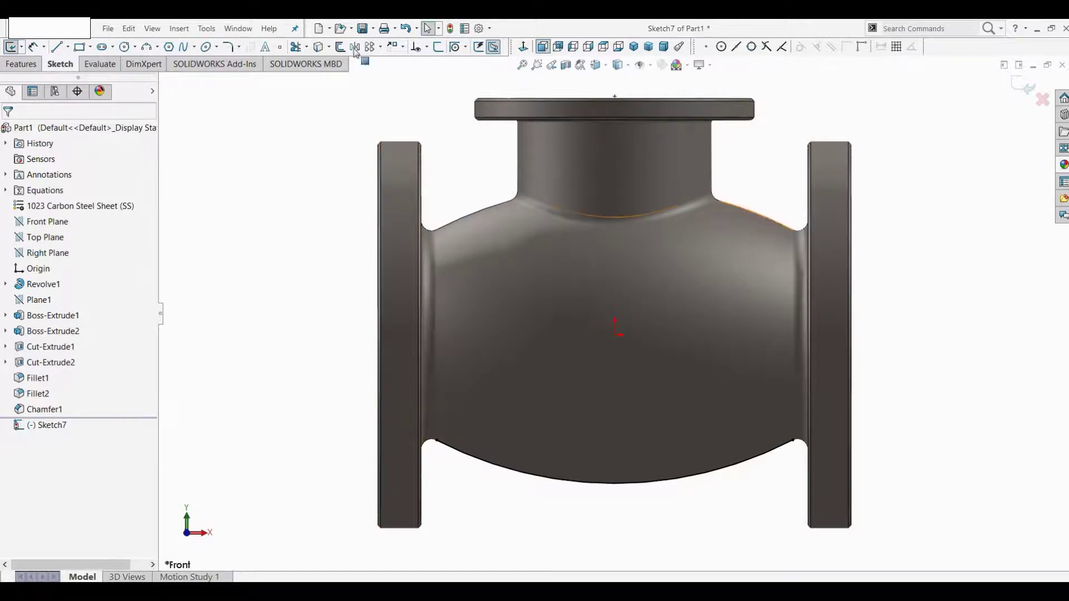
- Convert the body's upper-right edge into the sketch and close the section view
click(320, 51)
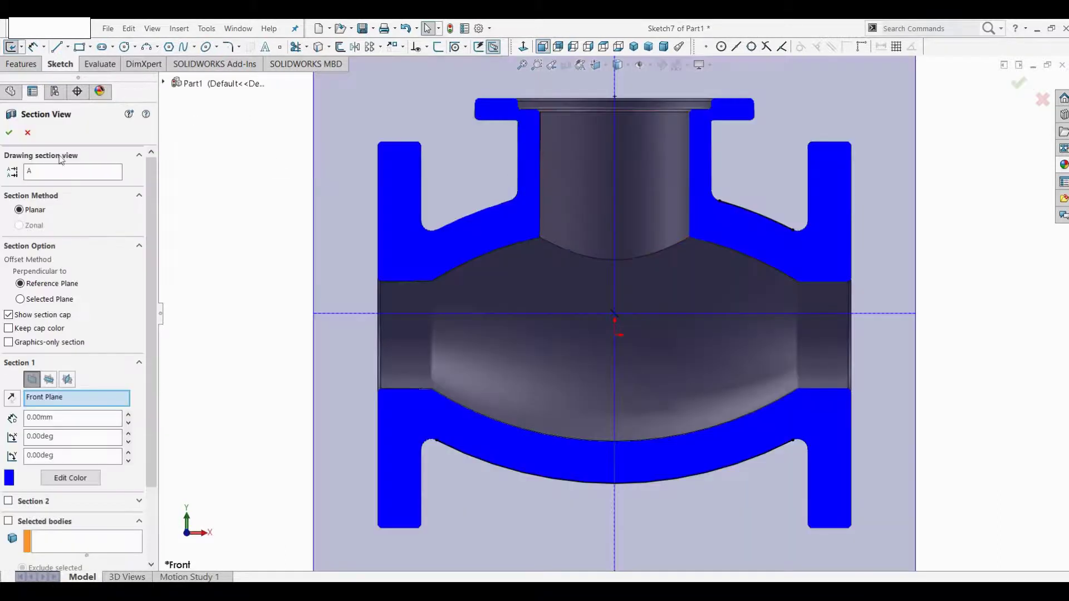
click(9, 136)
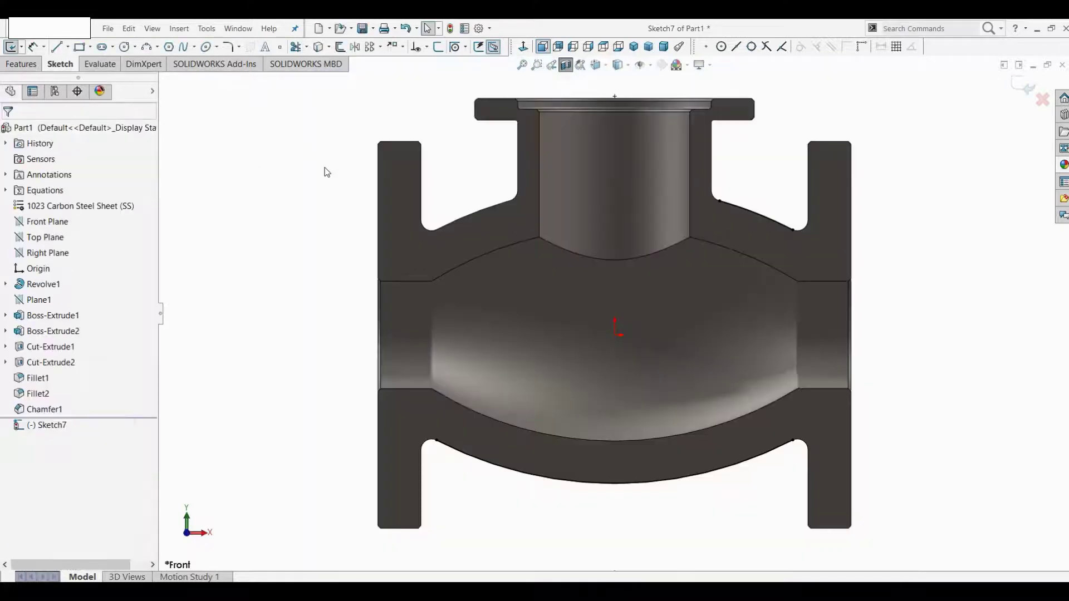
click(56, 48)
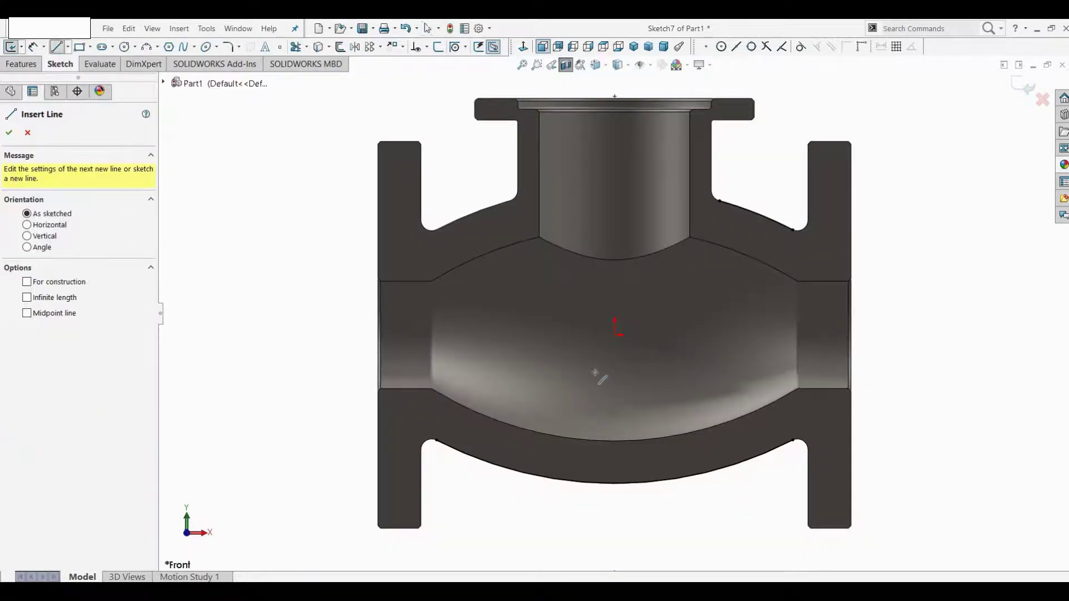
- Draw the stepped zigzag rib outline across the bore from lower body wall to upper-right flange
click(476, 430)
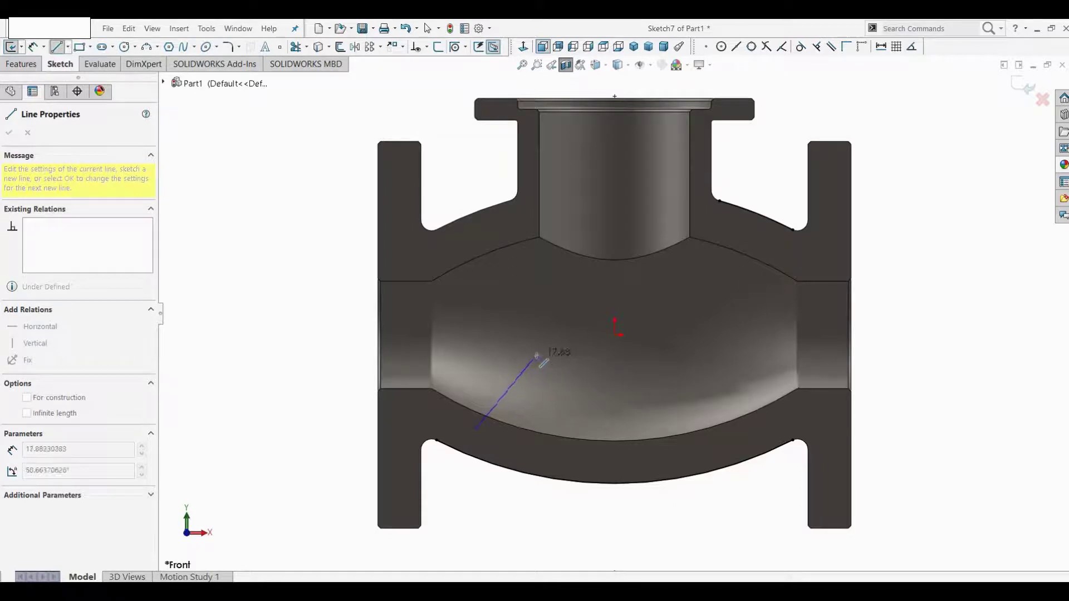
click(537, 355)
click(537, 322)
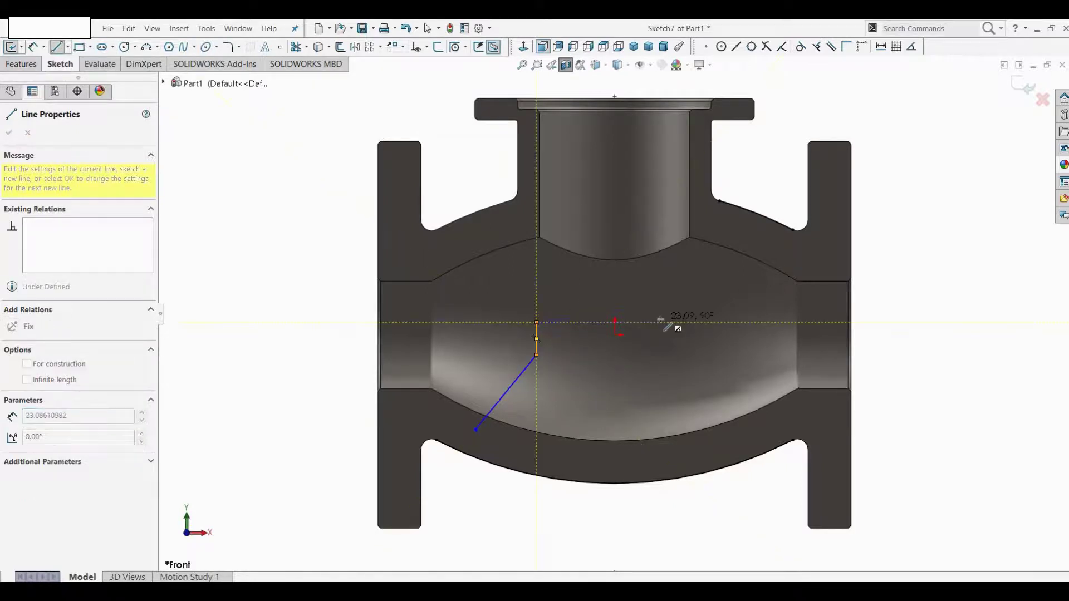
click(664, 322)
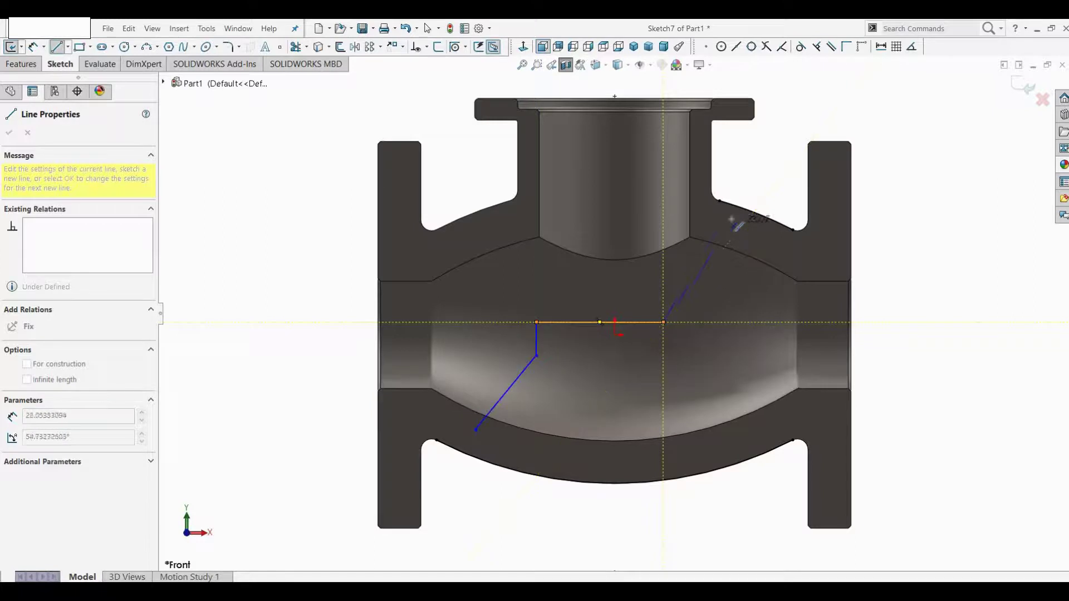
click(744, 189)
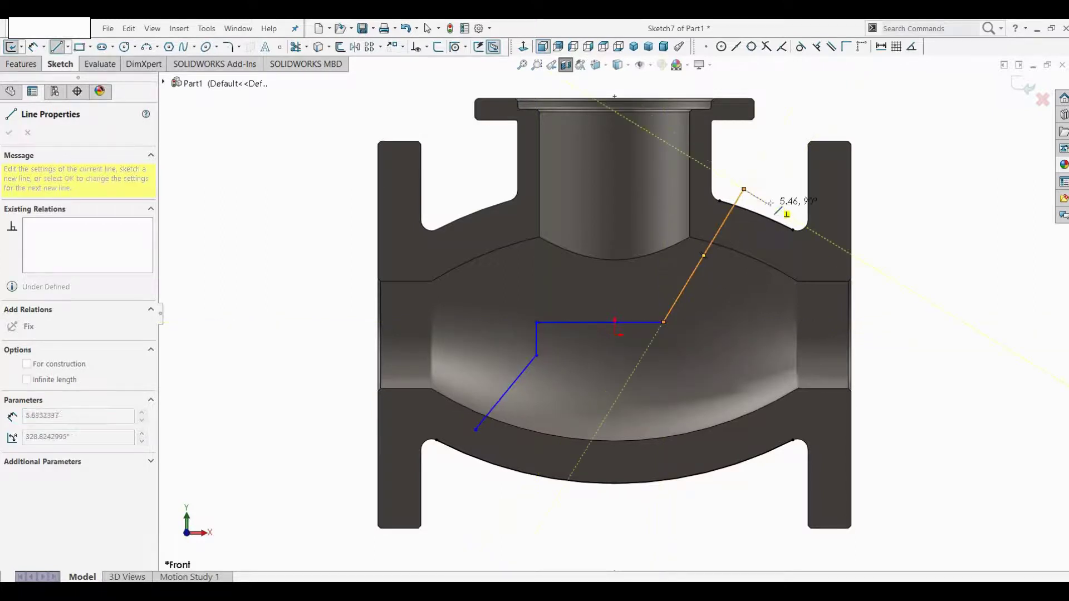
click(769, 204)
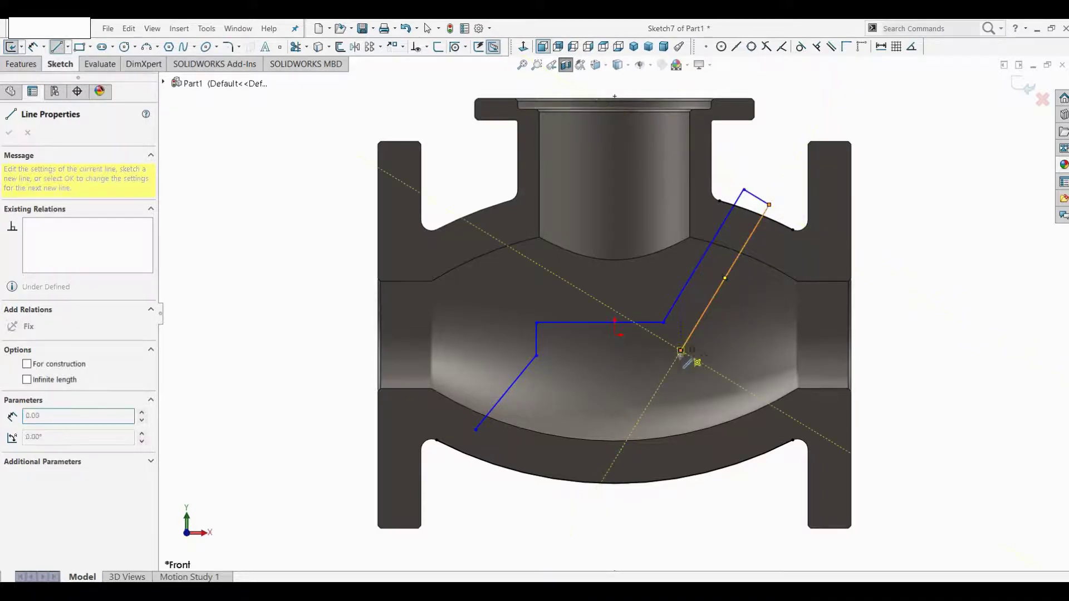
click(680, 350)
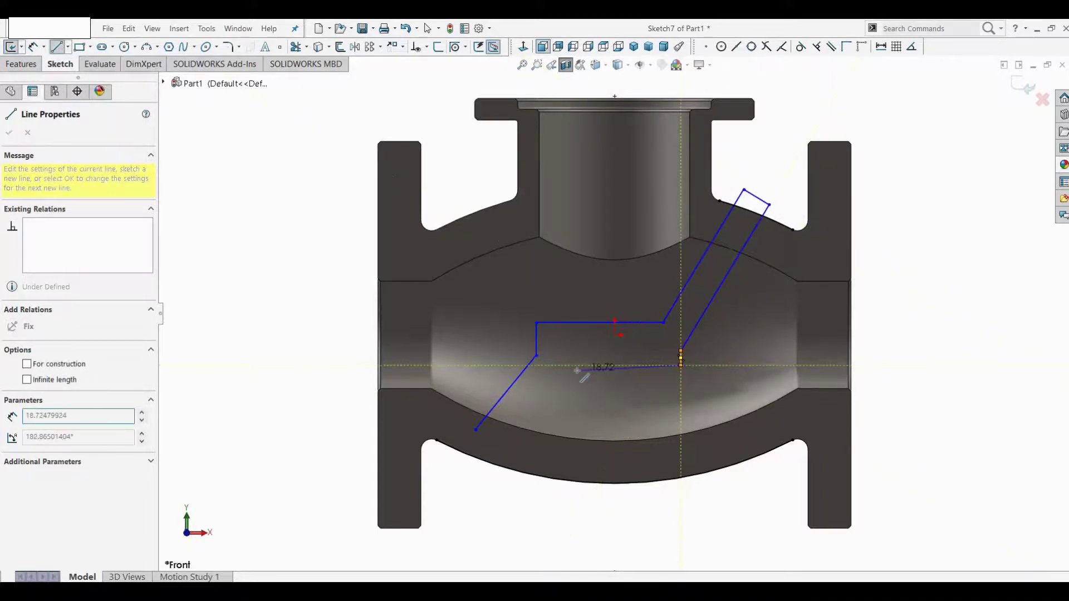
click(560, 365)
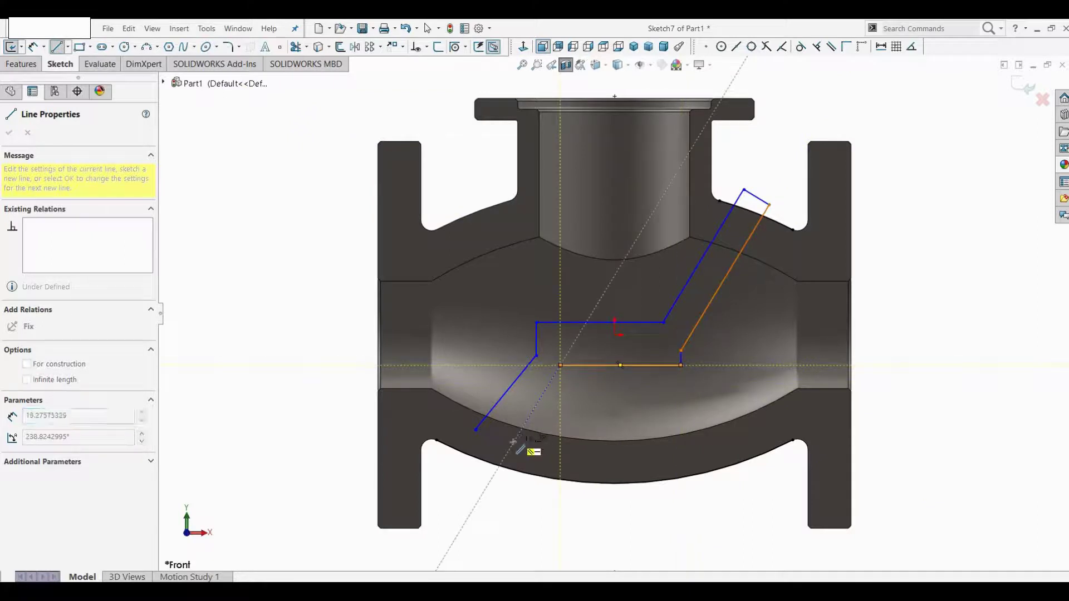
click(514, 440)
key(Escape)
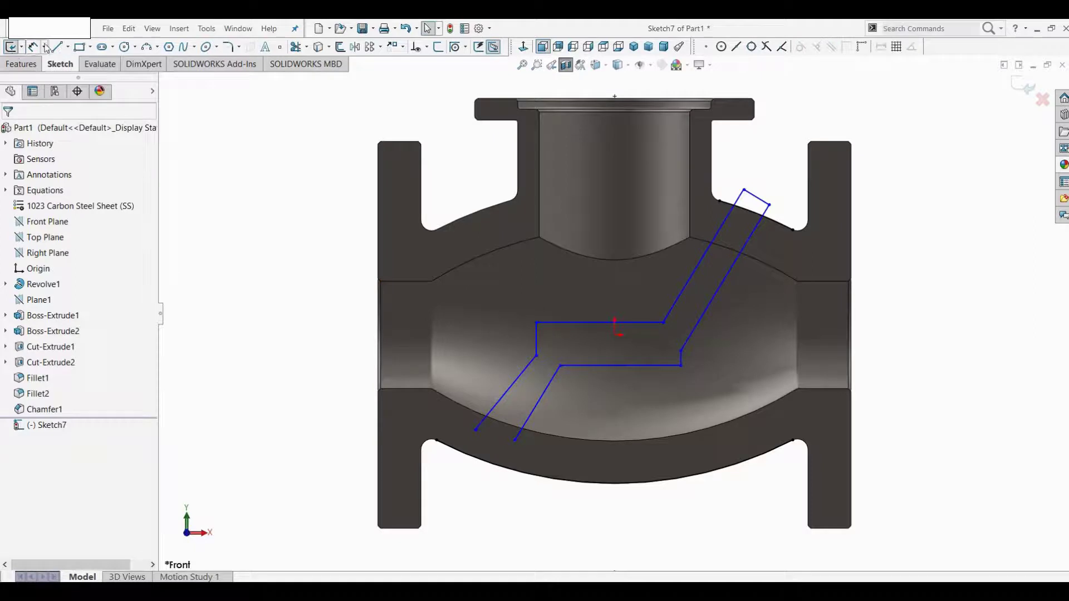
- Add a centerline between the horizontal rib edges and make the construction lines vertical
click(68, 47)
click(83, 75)
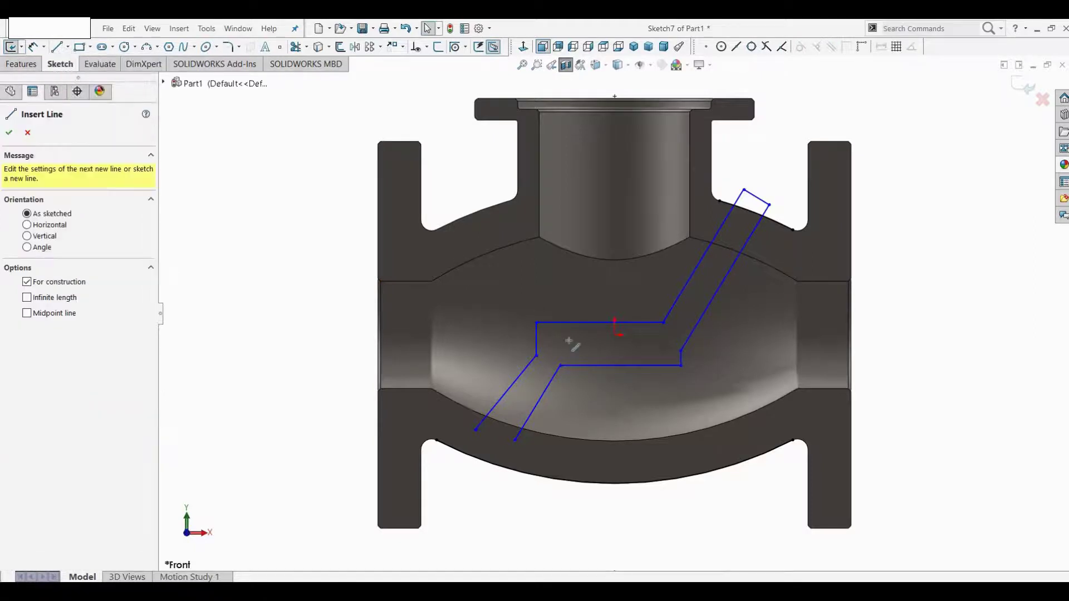
drag(600, 323, 615, 335)
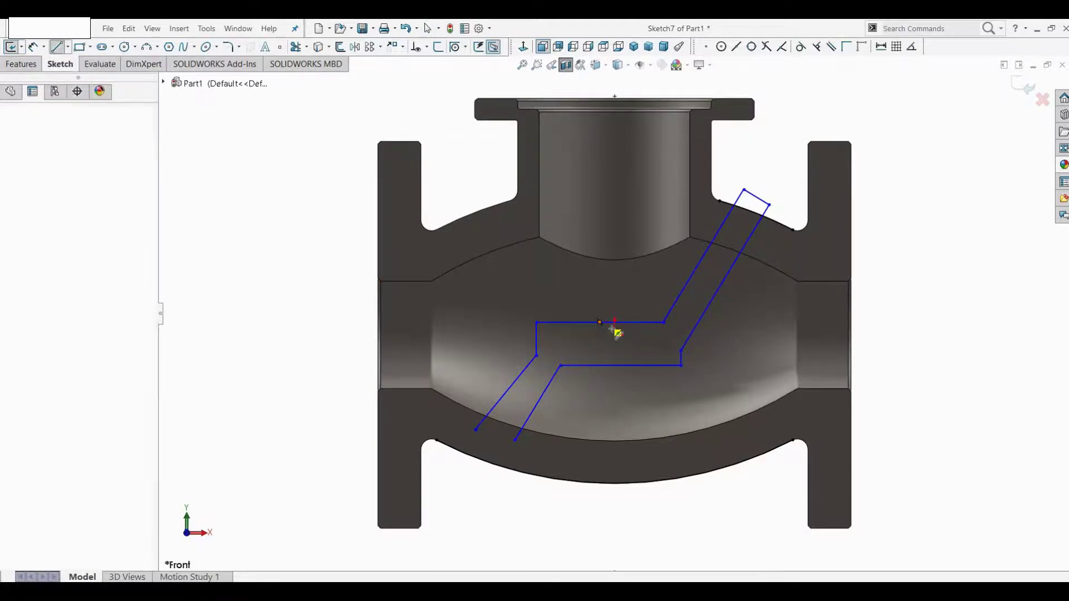
click(619, 365)
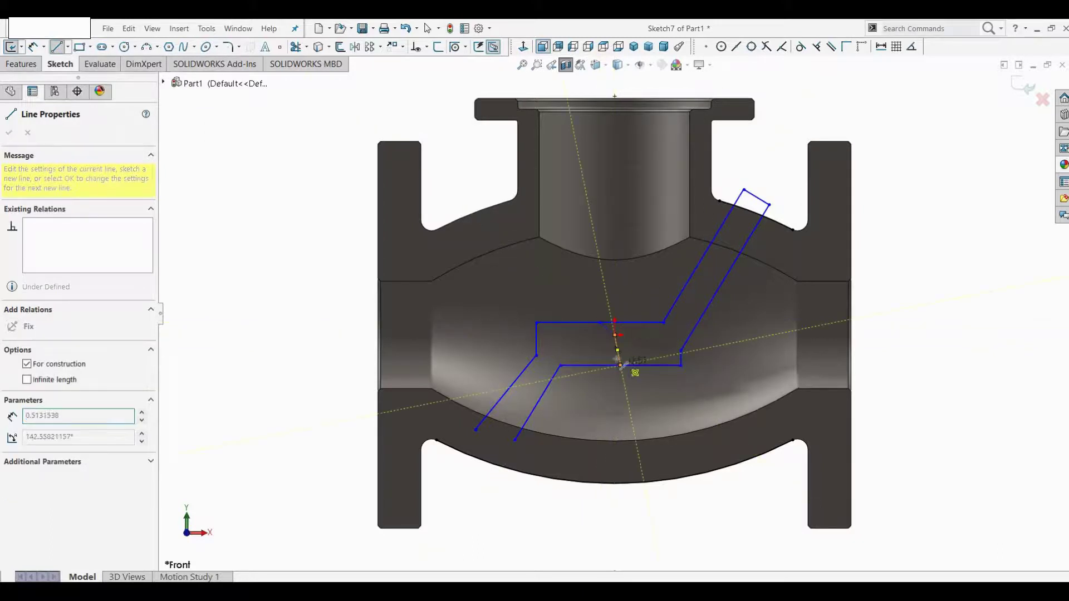
key(Escape)
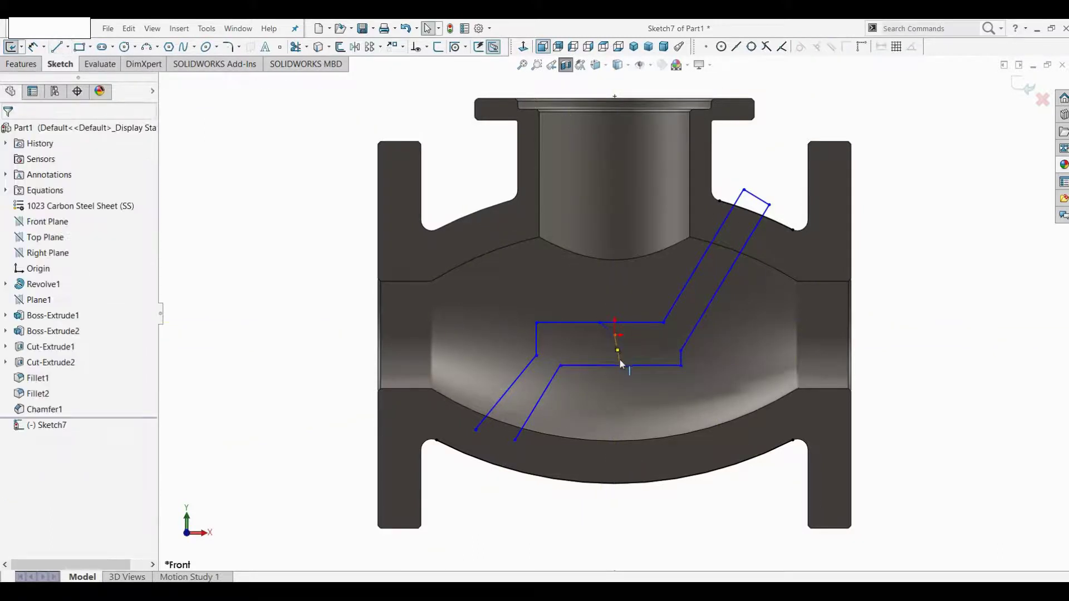
click(618, 354)
click(665, 312)
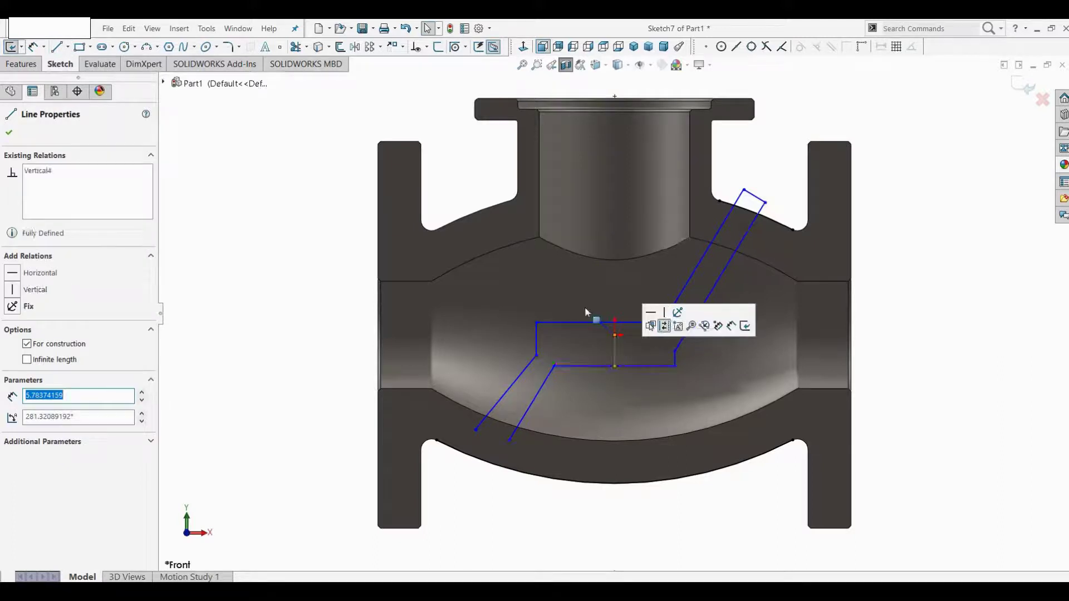
scroll(609, 337, down, 3)
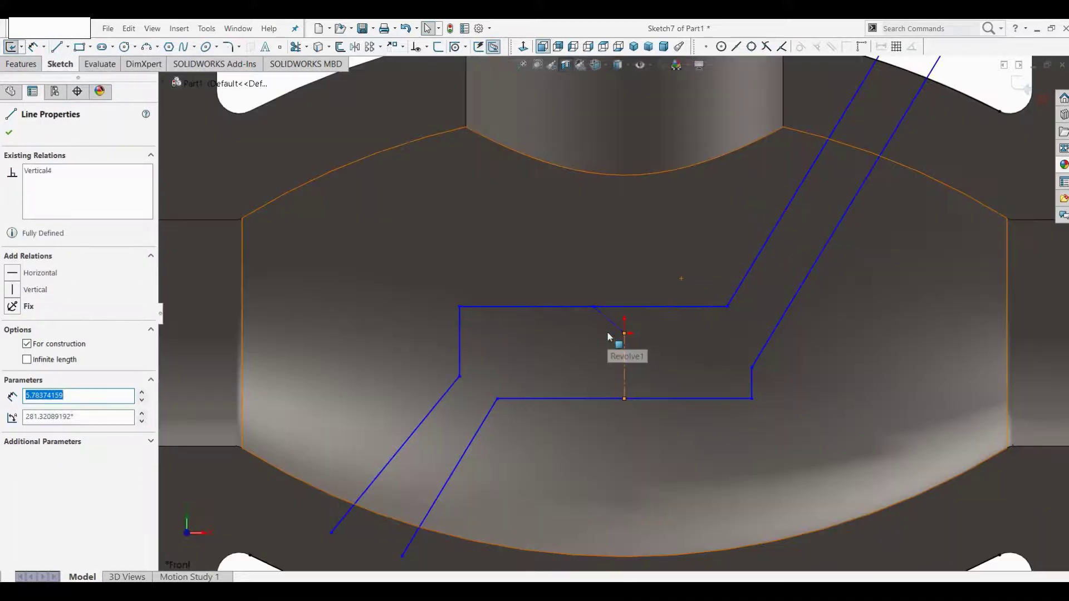
click(604, 316)
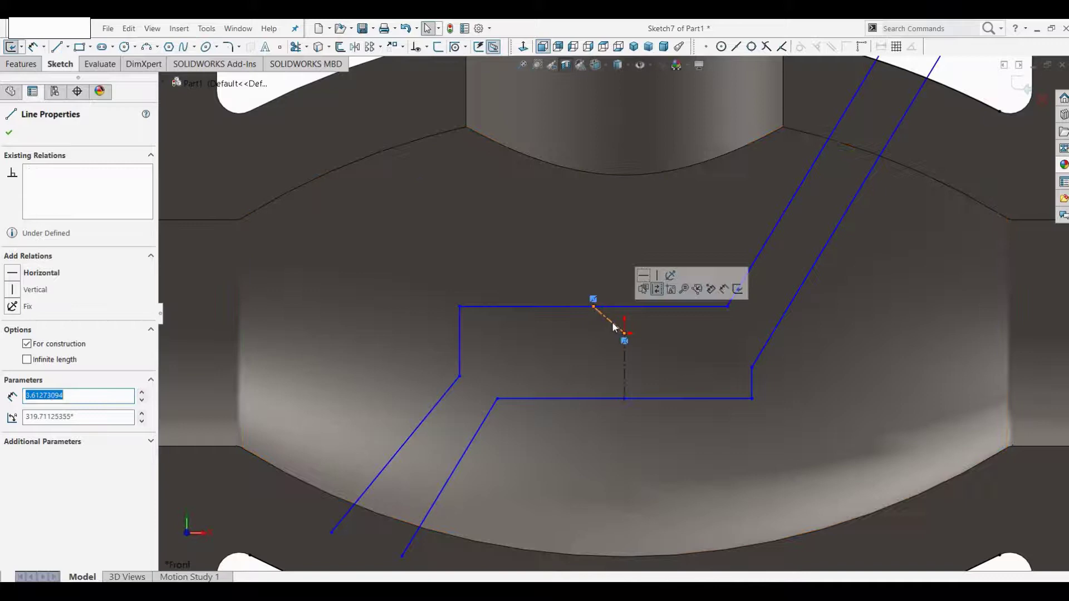
click(658, 276)
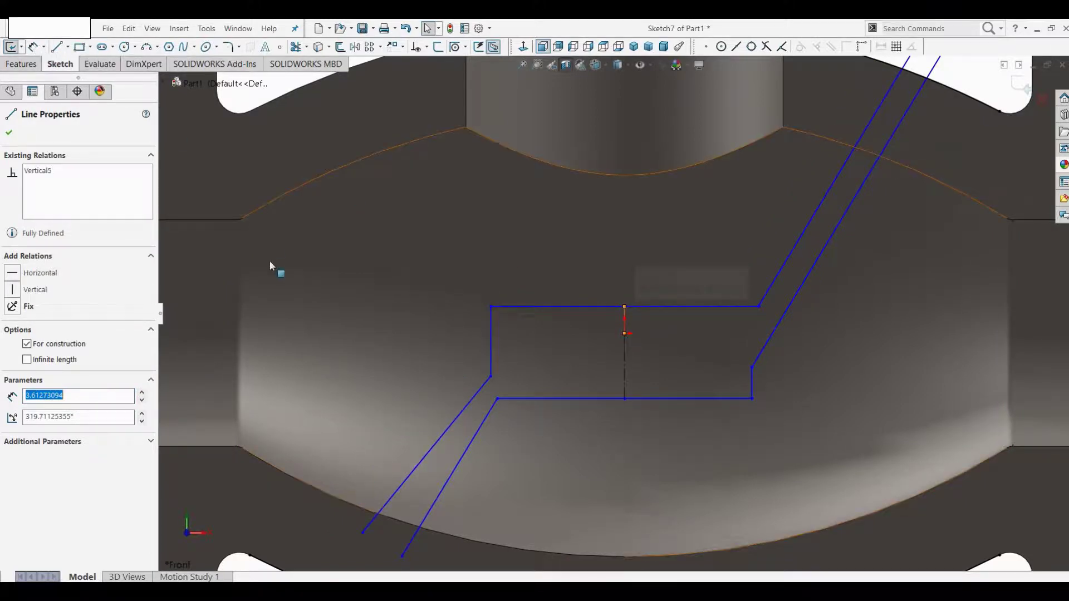
key(f)
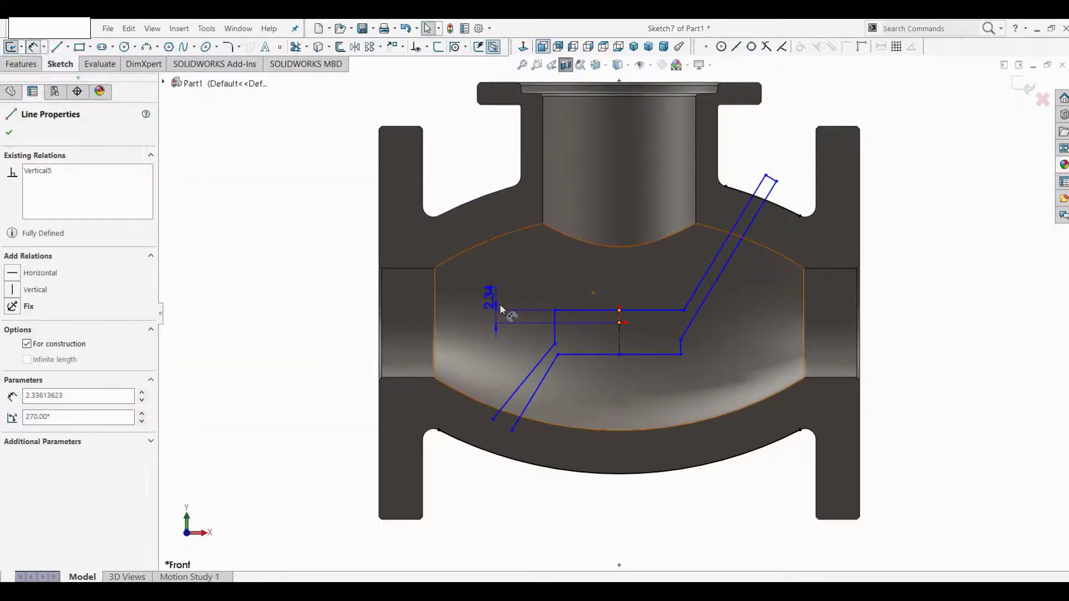
- Dimension both the upper and lower horizontal rib edges to 24 mm long
click(555, 323)
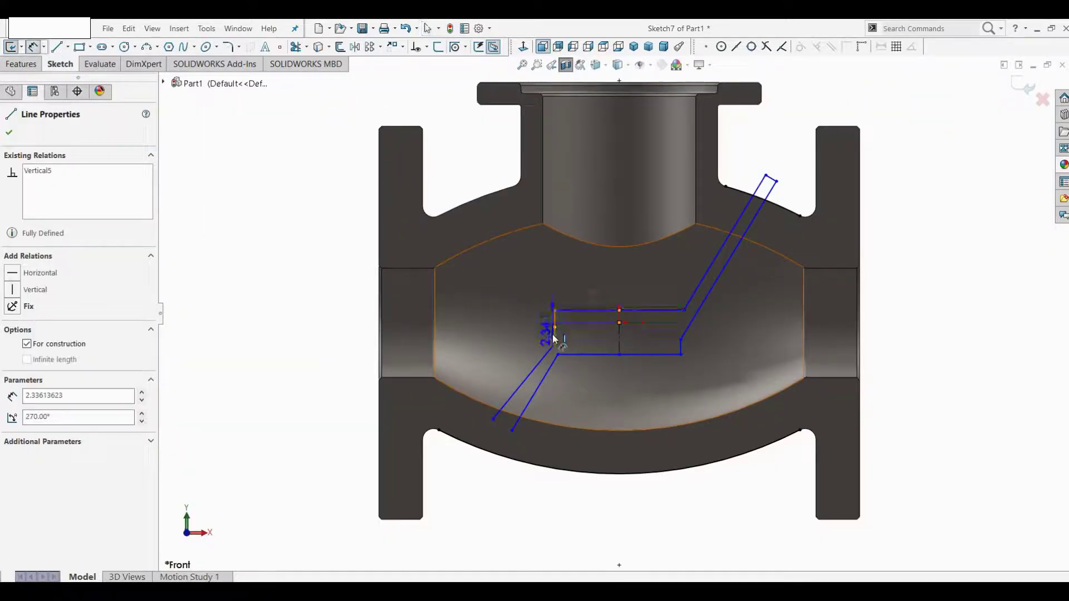
click(554, 341)
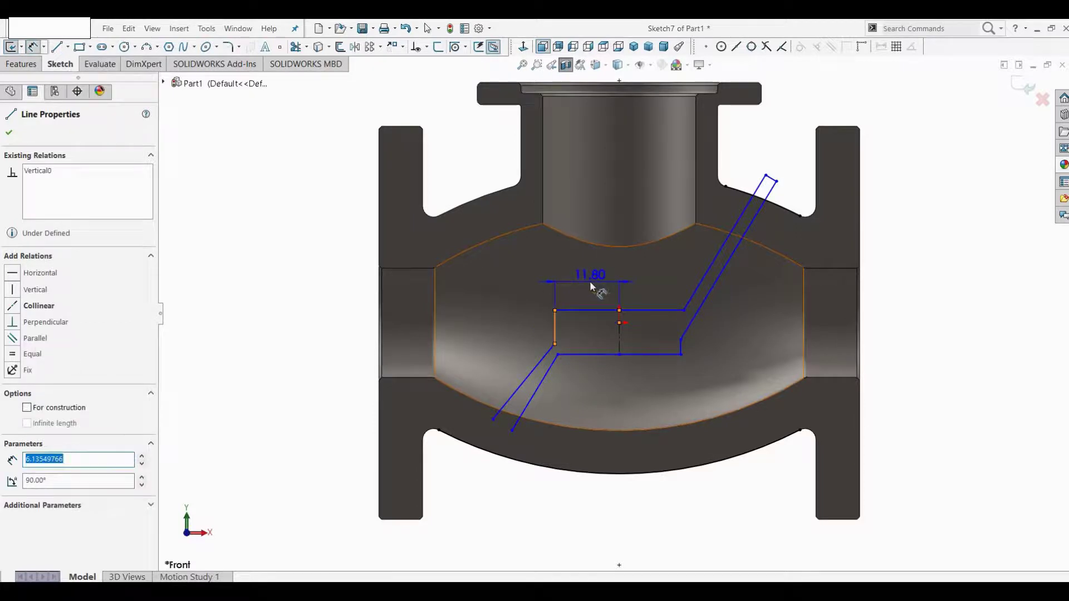
key(Escape)
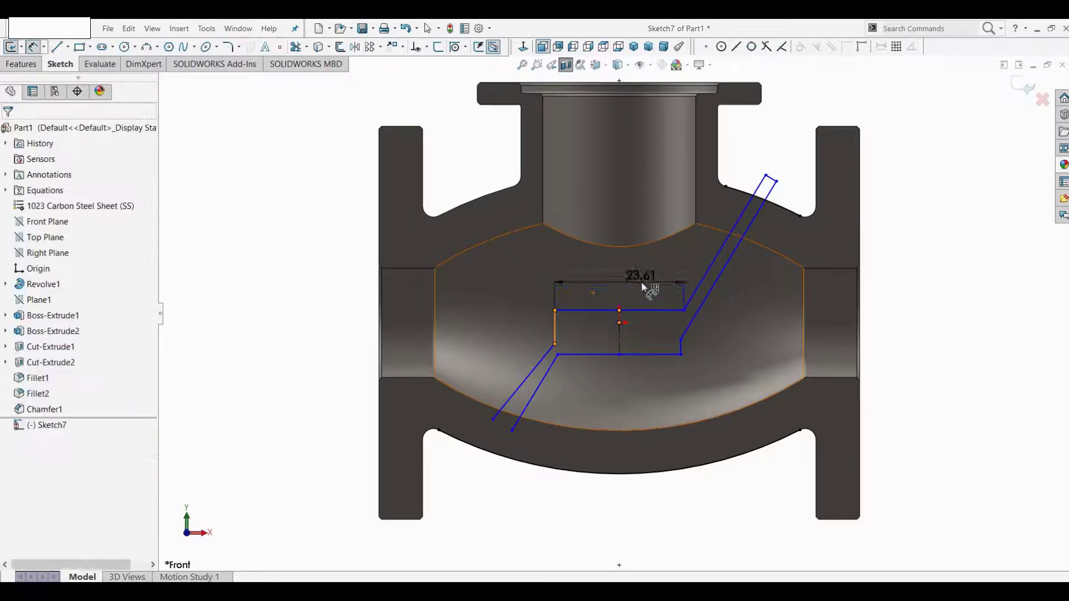
click(642, 284)
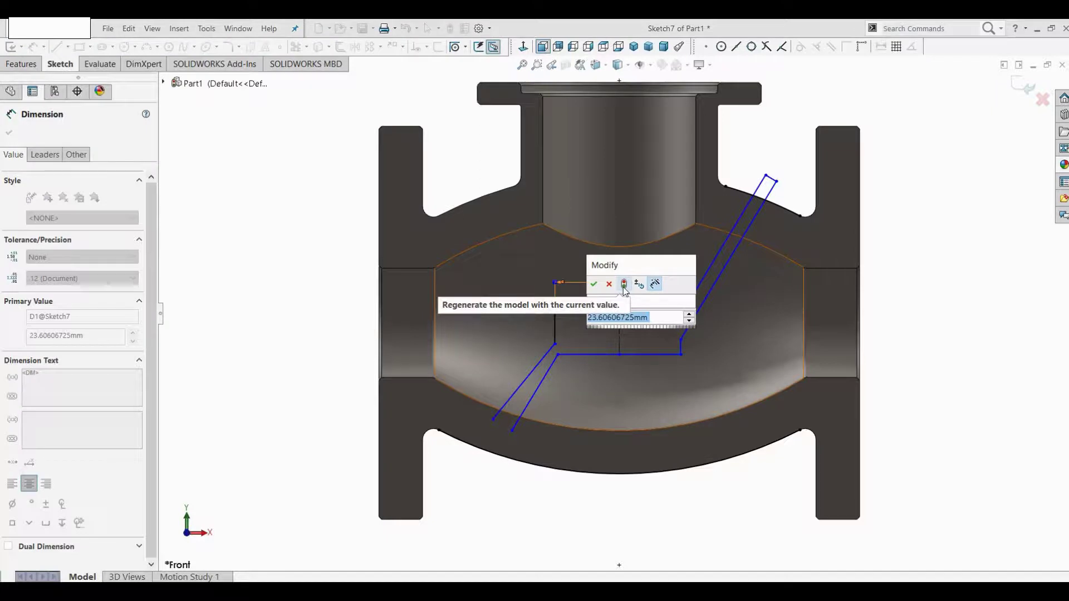
text(24)
key(Return)
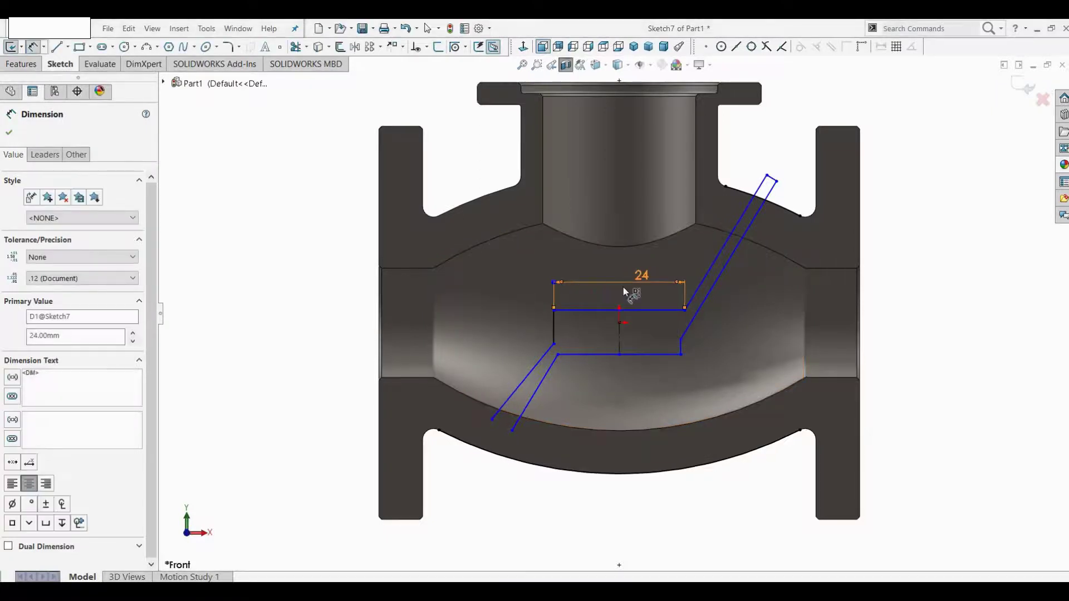
click(682, 354)
click(627, 388)
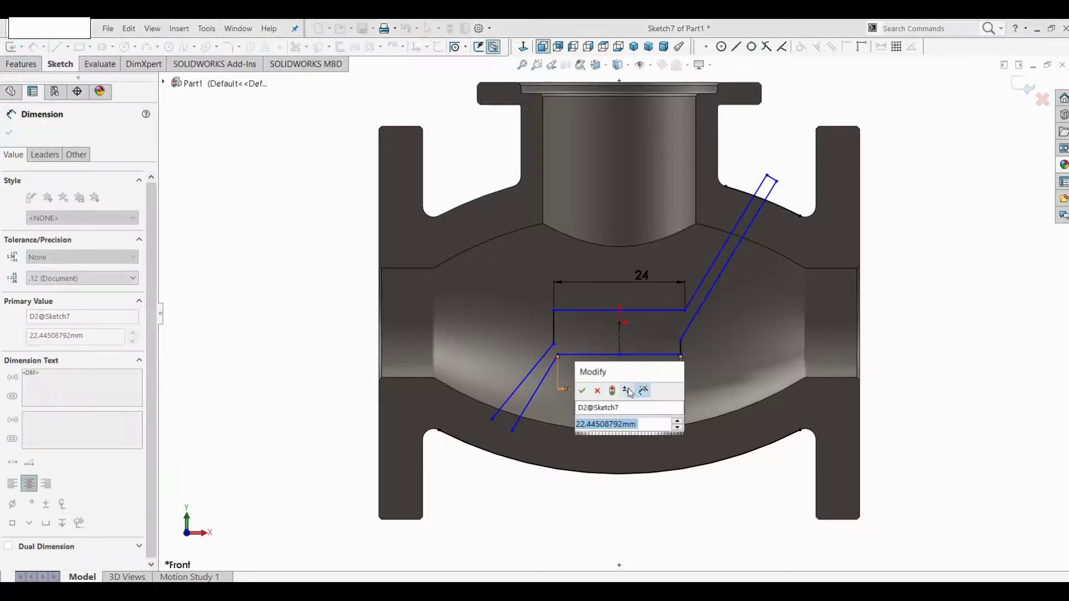
text(24)
key(Return)
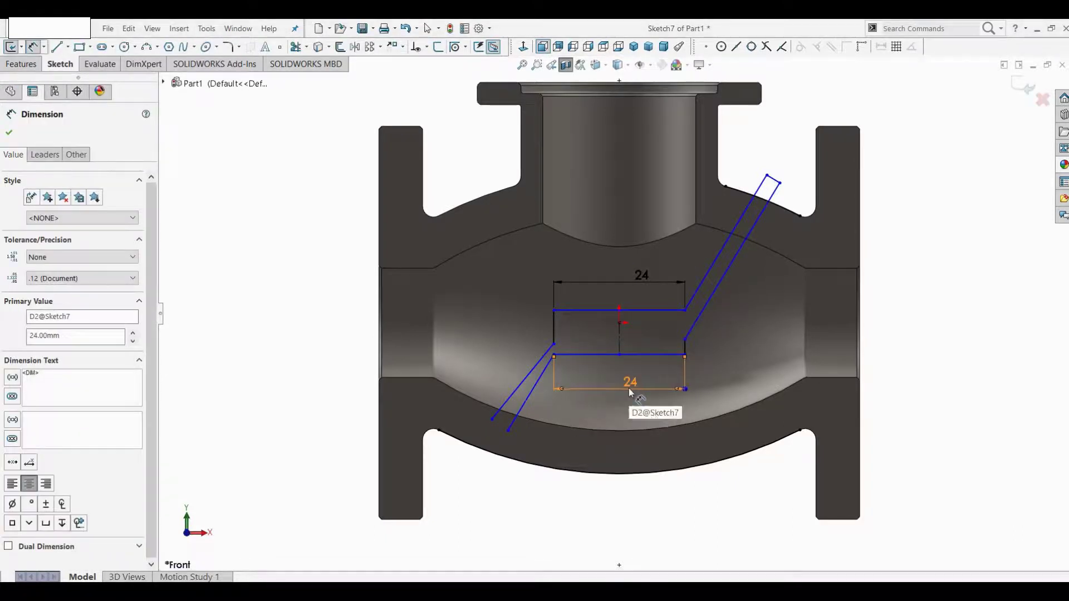
- Offset the upper edge 5 mm from the origin and space the two edges 10 mm apart
click(616, 310)
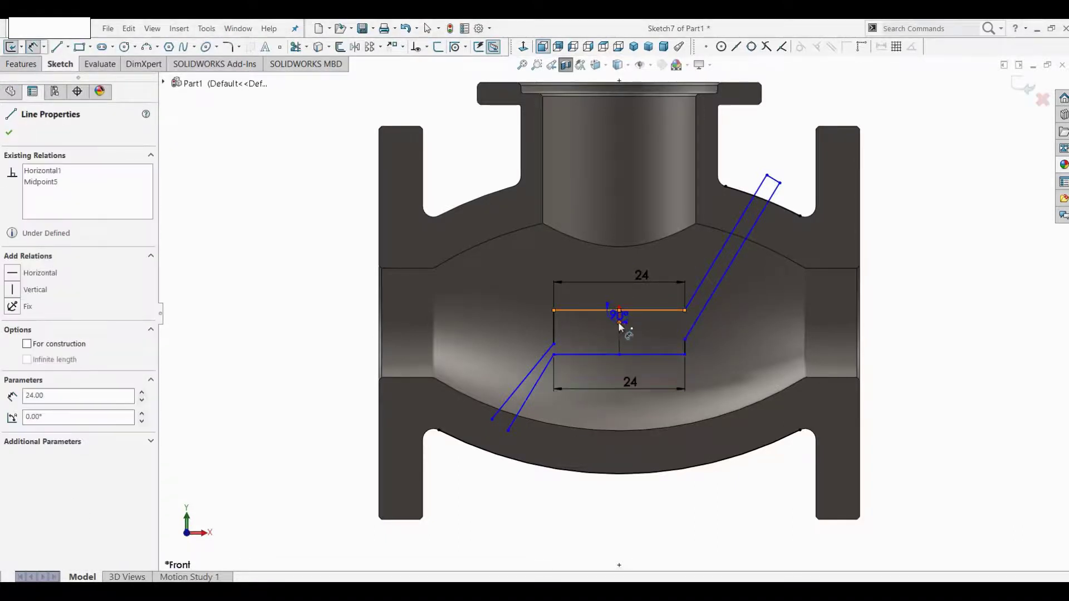
click(619, 323)
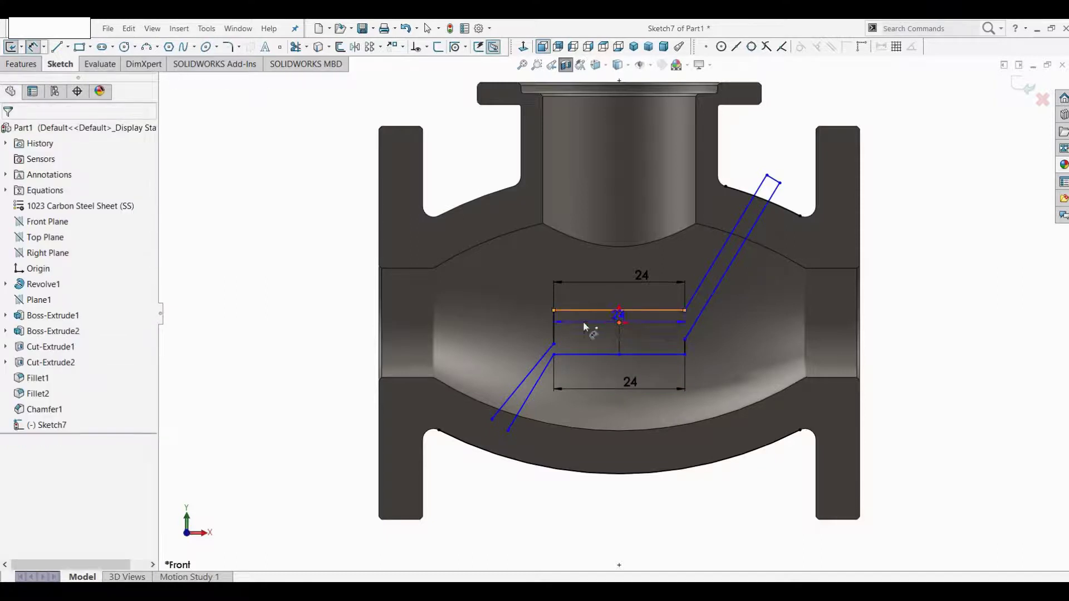
click(520, 291)
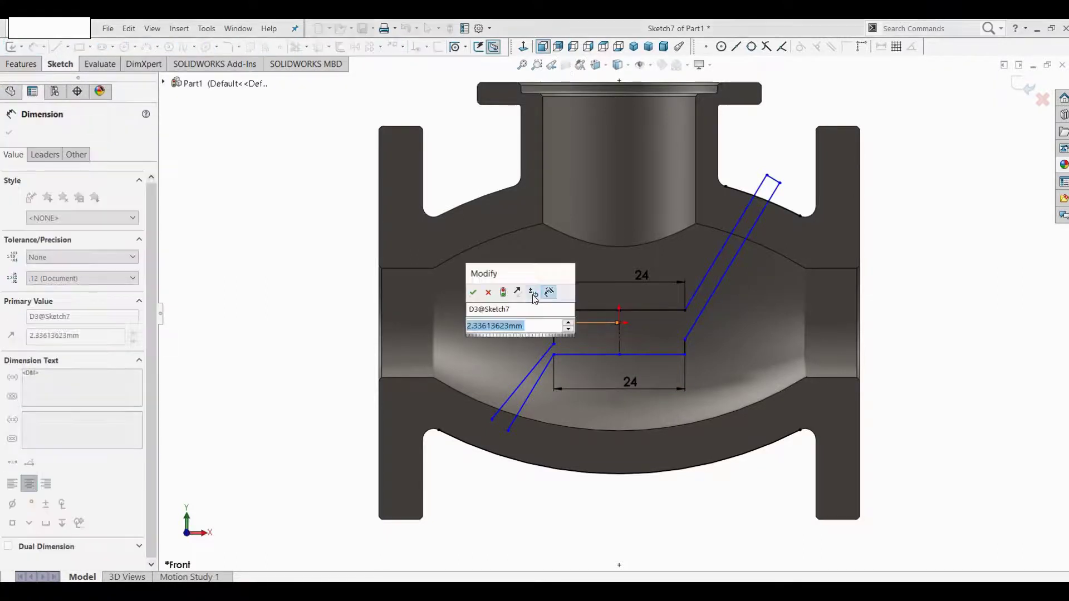
text(5)
key(Return)
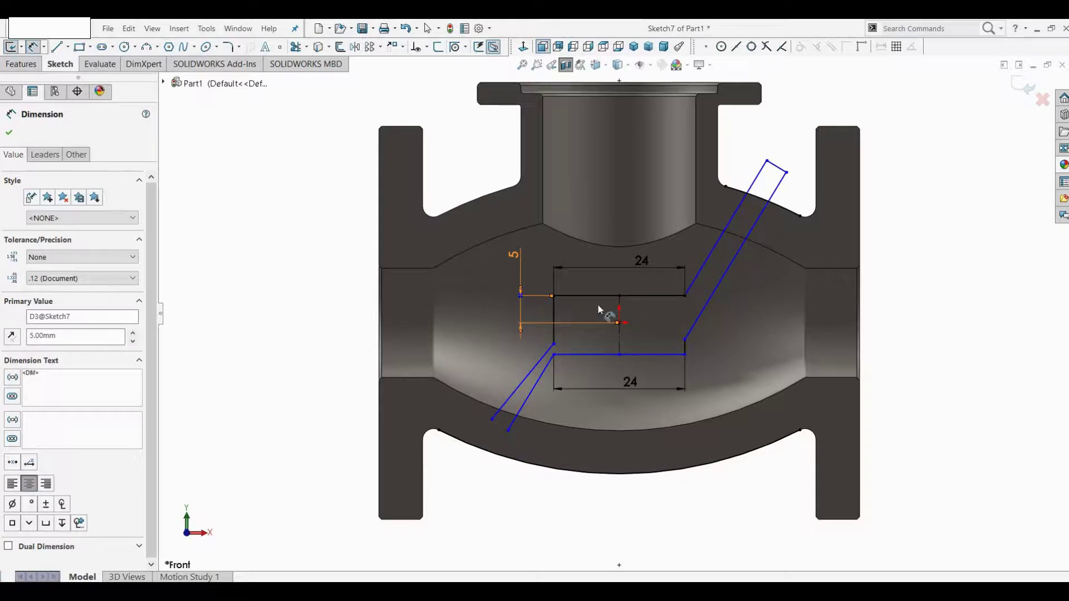
click(643, 296)
click(642, 354)
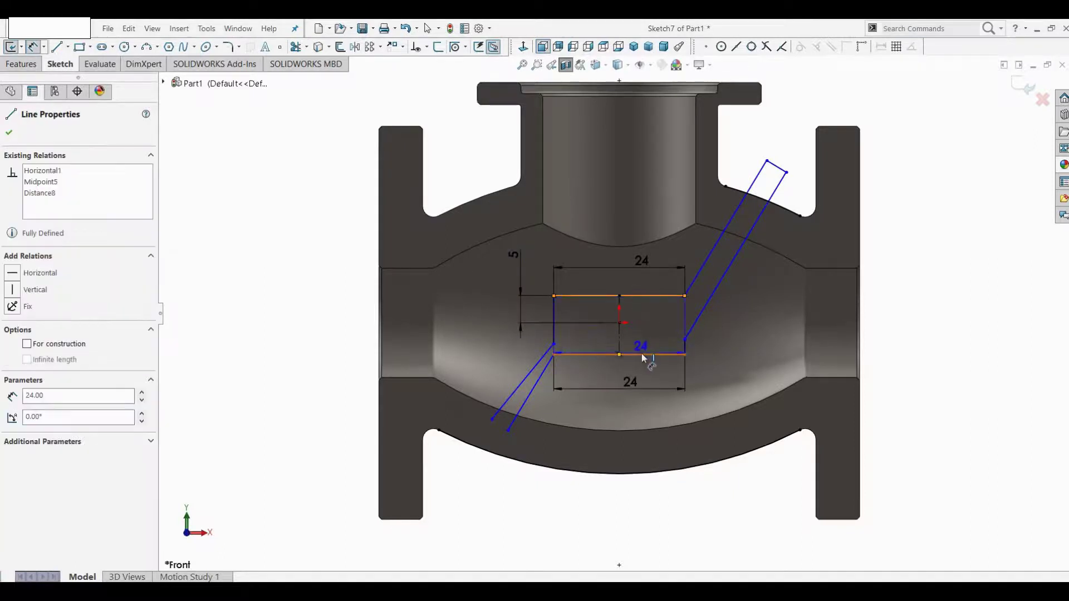
click(650, 319)
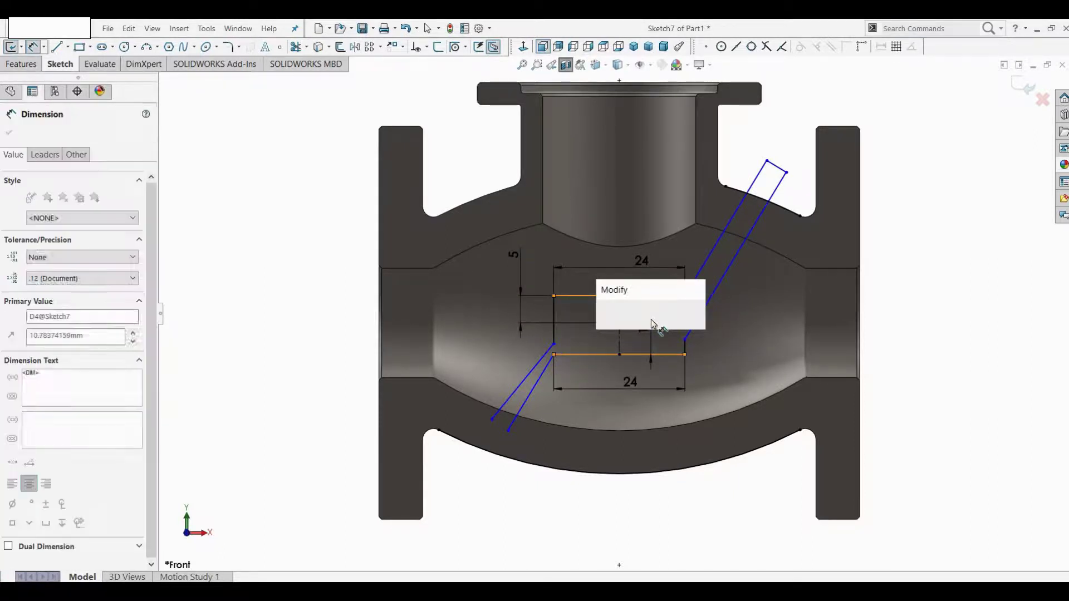
text(10)
key(Return)
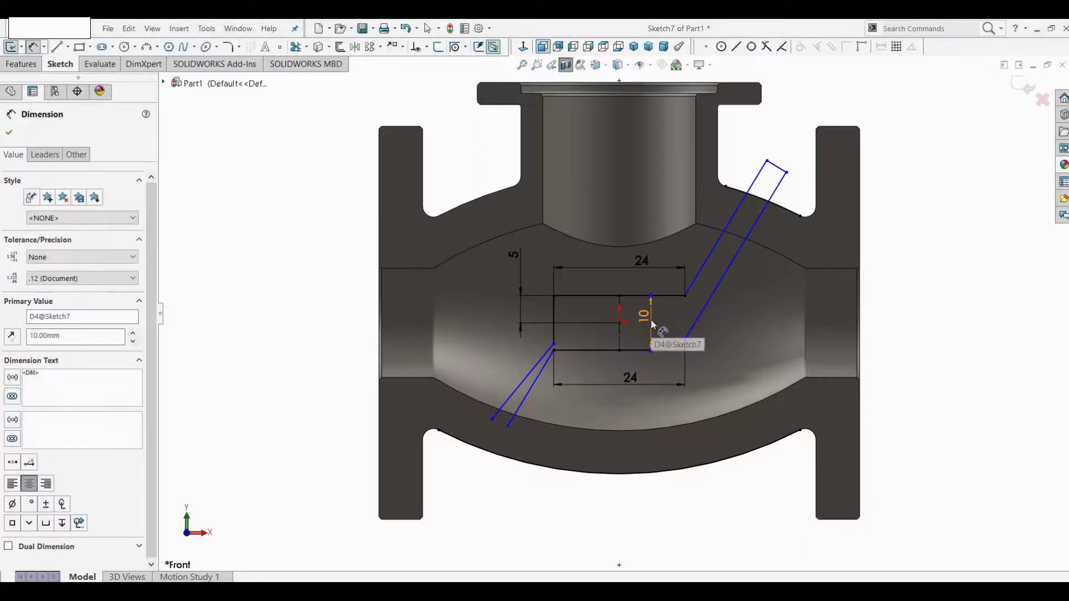
scroll(618, 328, down, 3)
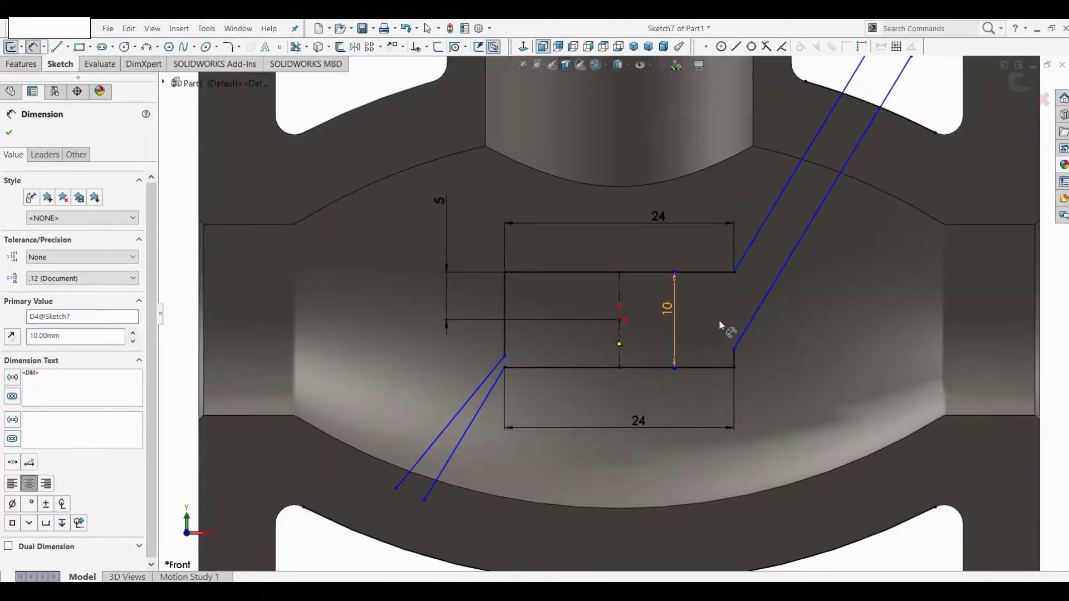
key(Escape)
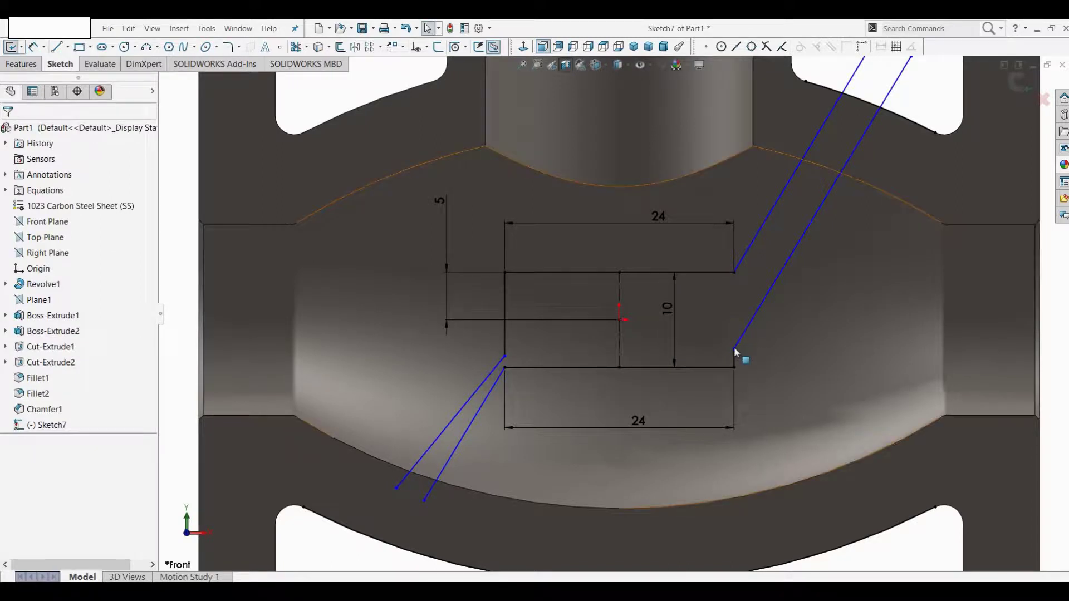
- Make the inner ends of the upper-right and lower-left legs horizontal with the centre point
click(734, 349)
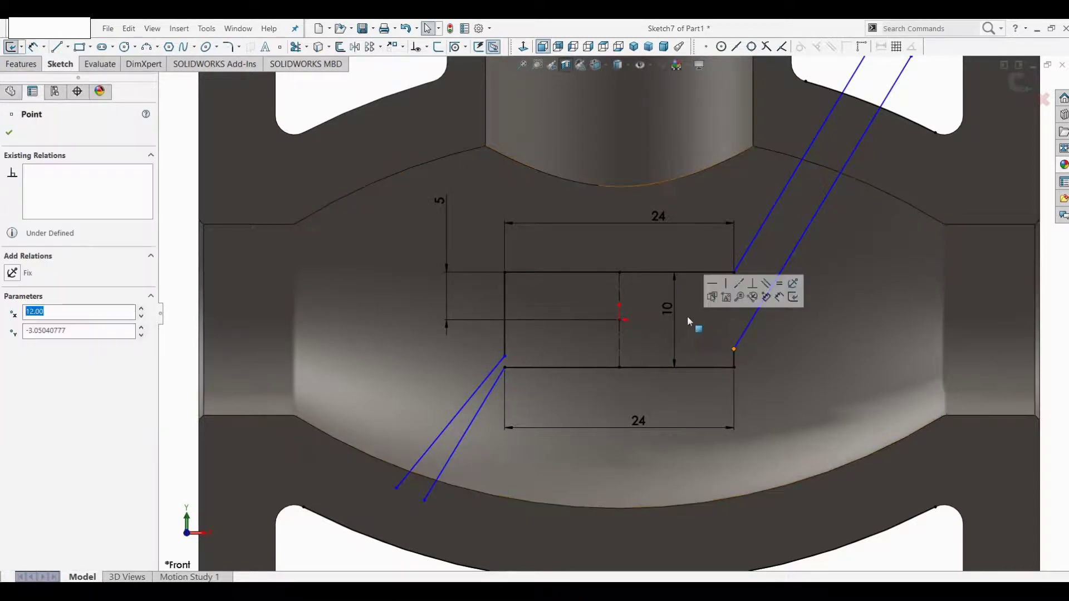
click(427, 49)
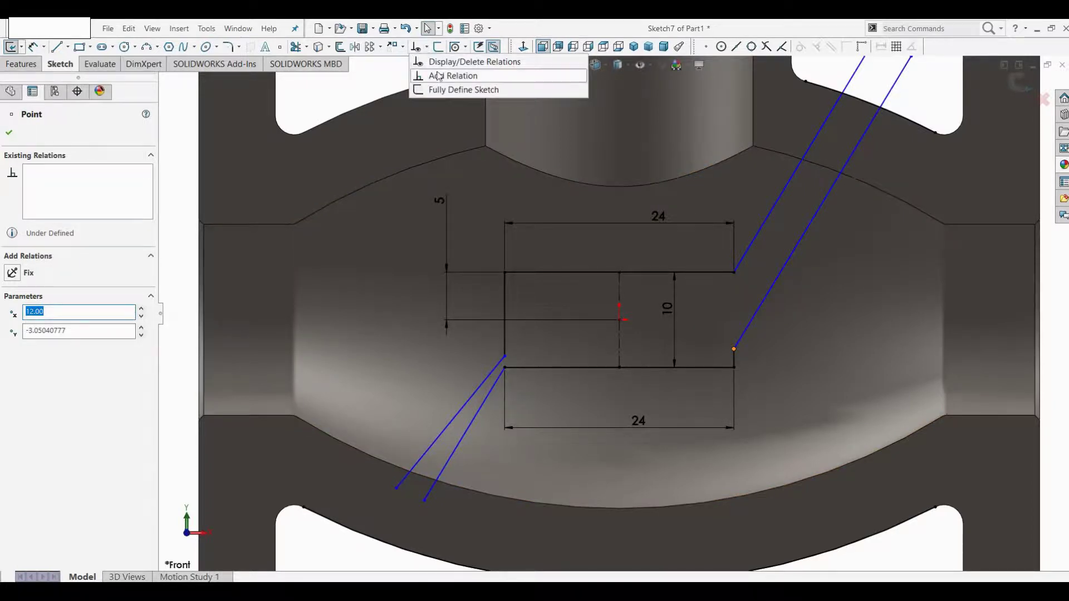
click(440, 76)
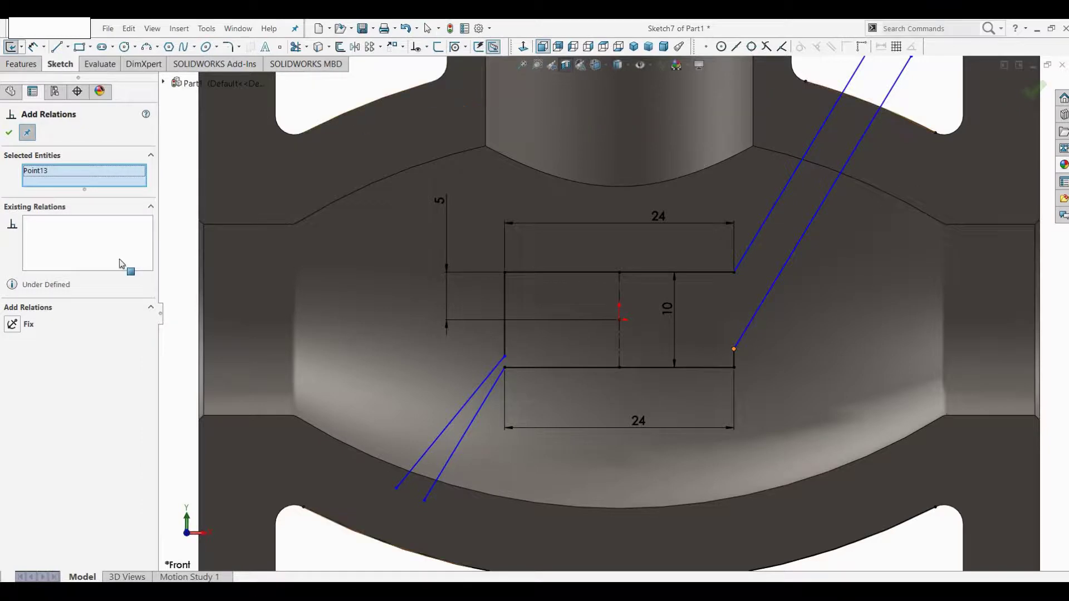
click(619, 321)
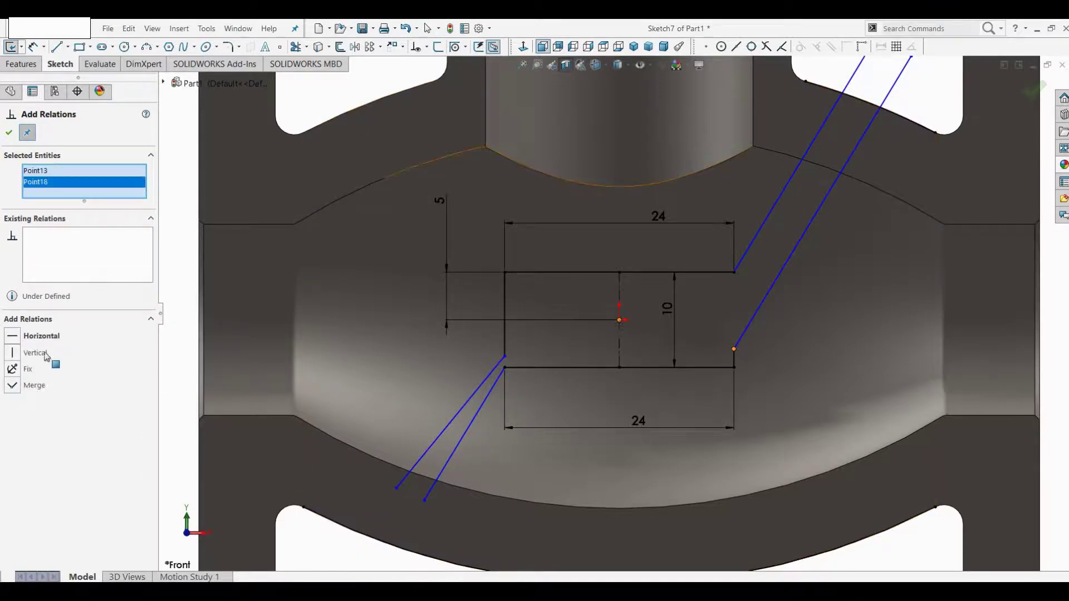
click(23, 337)
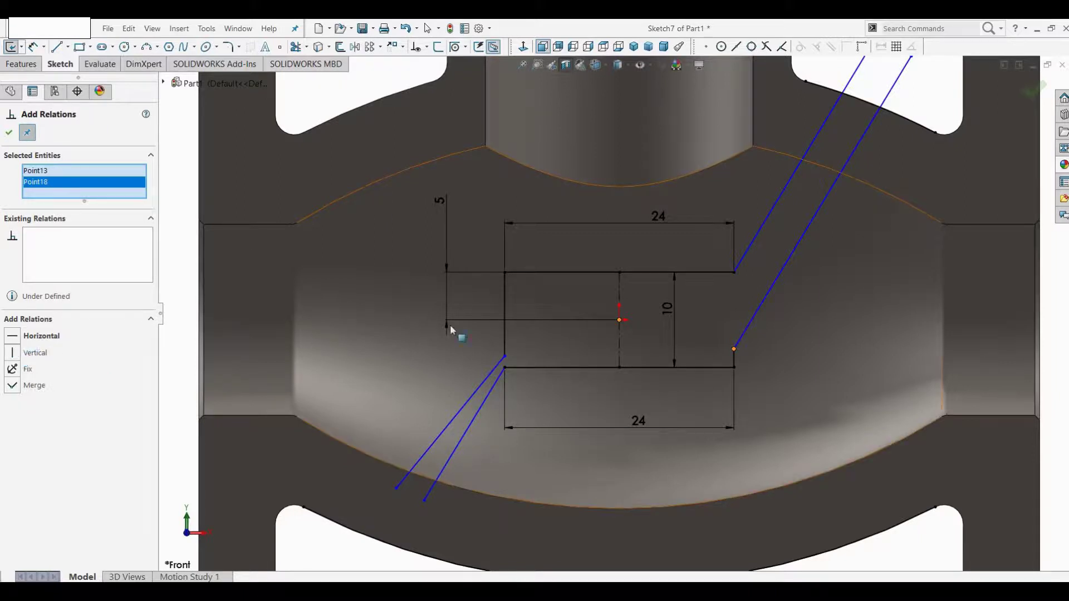
click(505, 357)
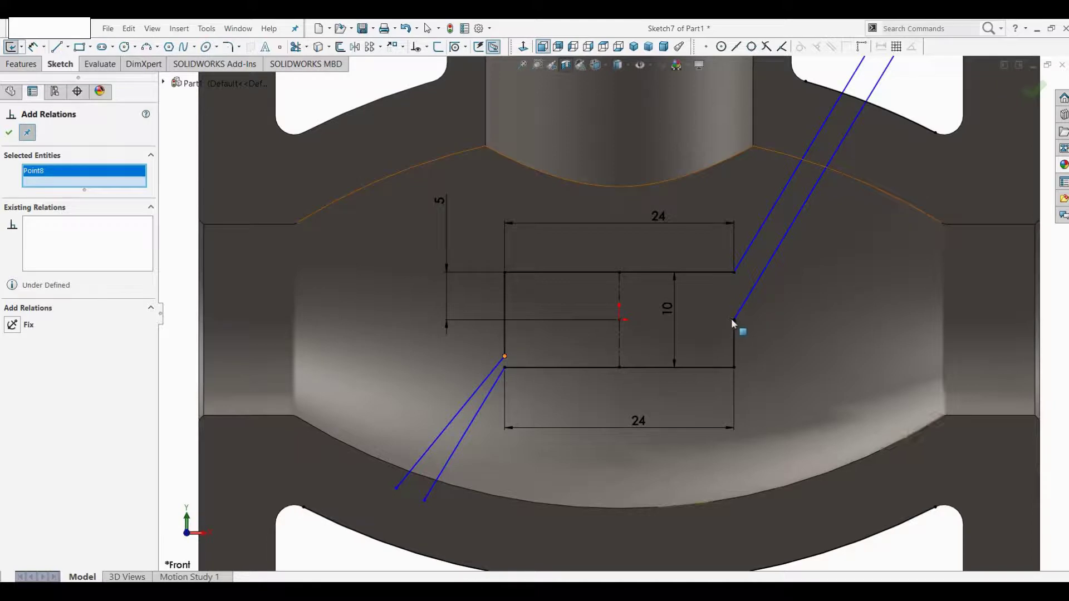
click(732, 320)
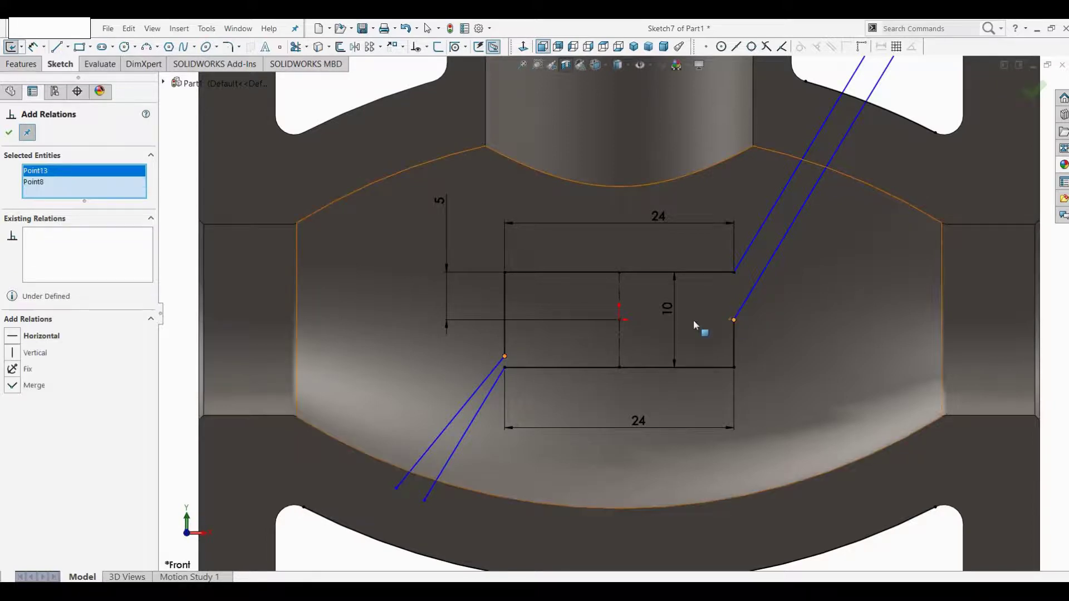
click(13, 336)
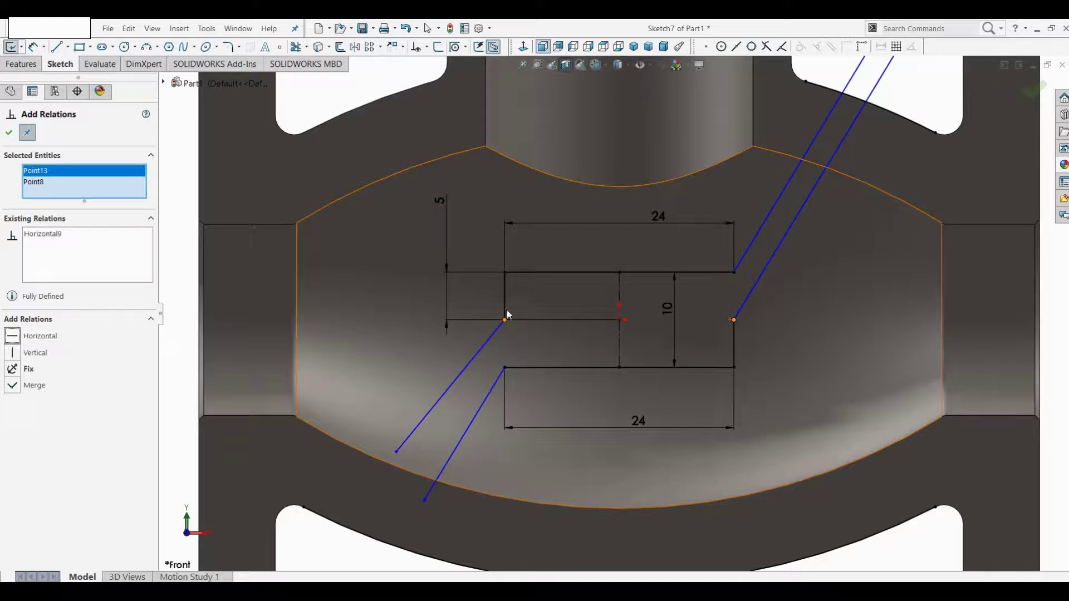
click(8, 133)
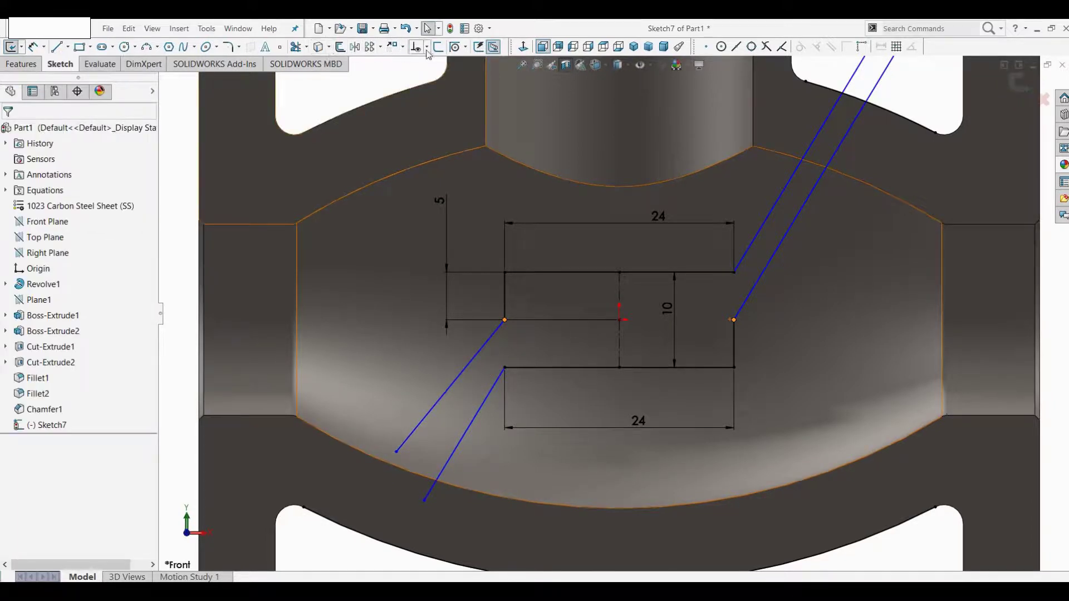
- Make the two lower-left leg lines parallel
click(426, 48)
click(440, 78)
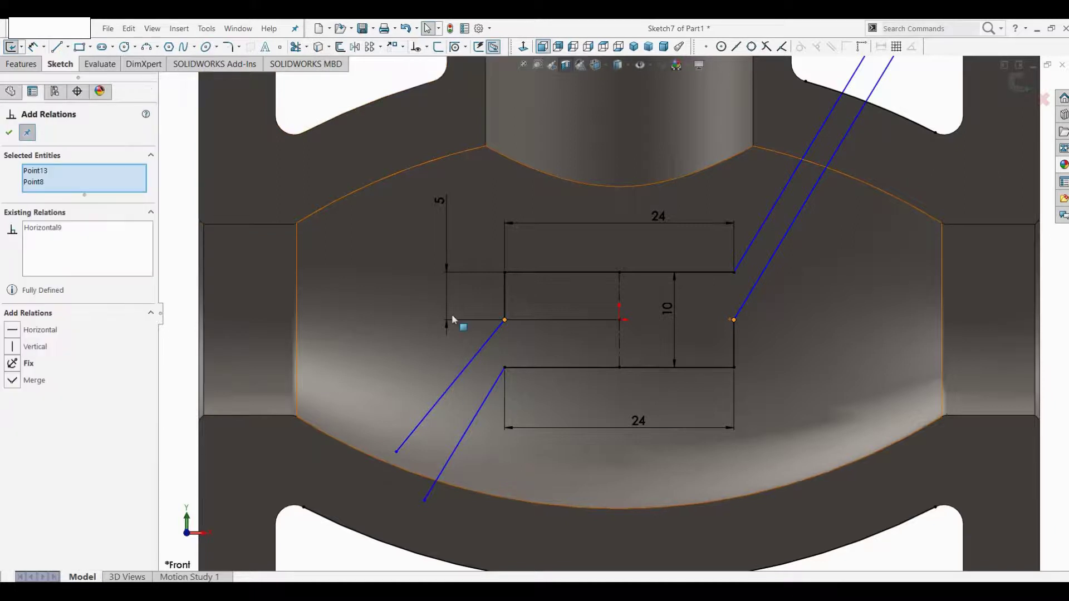
click(462, 386)
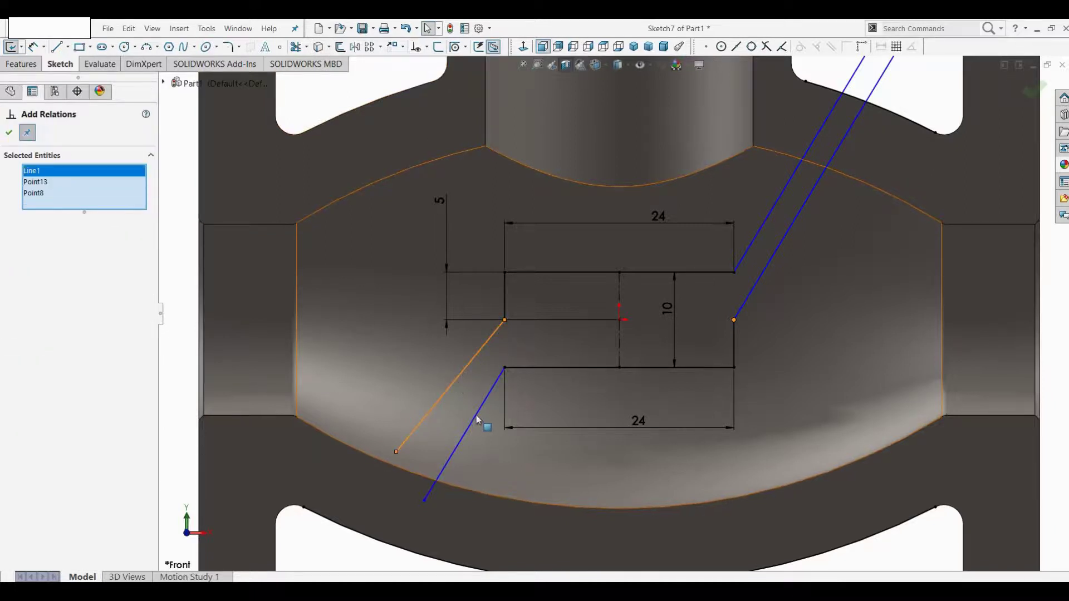
right_click(35, 184)
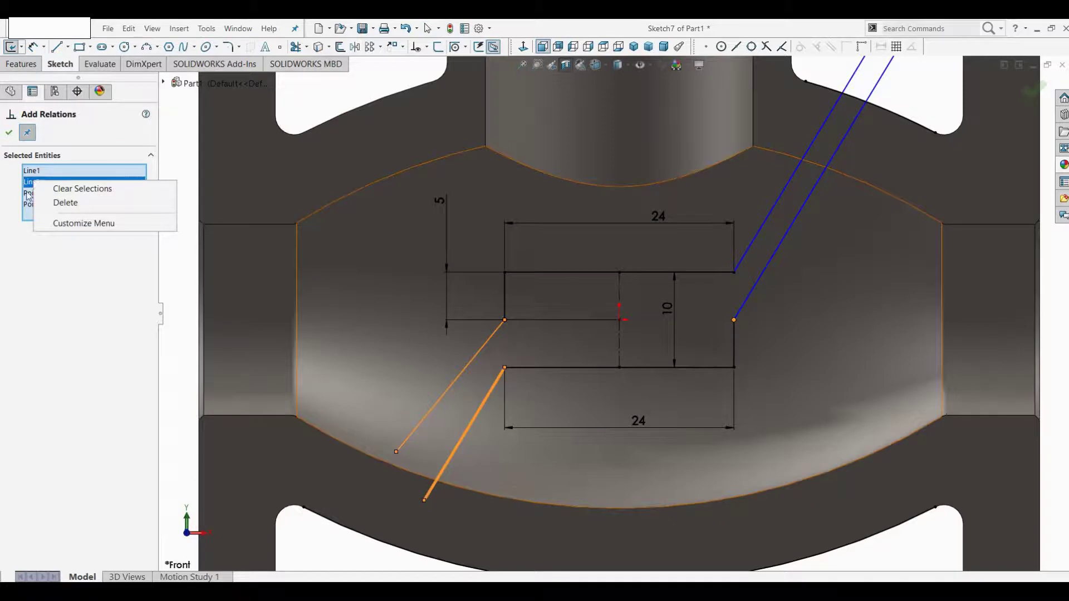
click(29, 194)
right_click(29, 194)
click(65, 213)
click(42, 193)
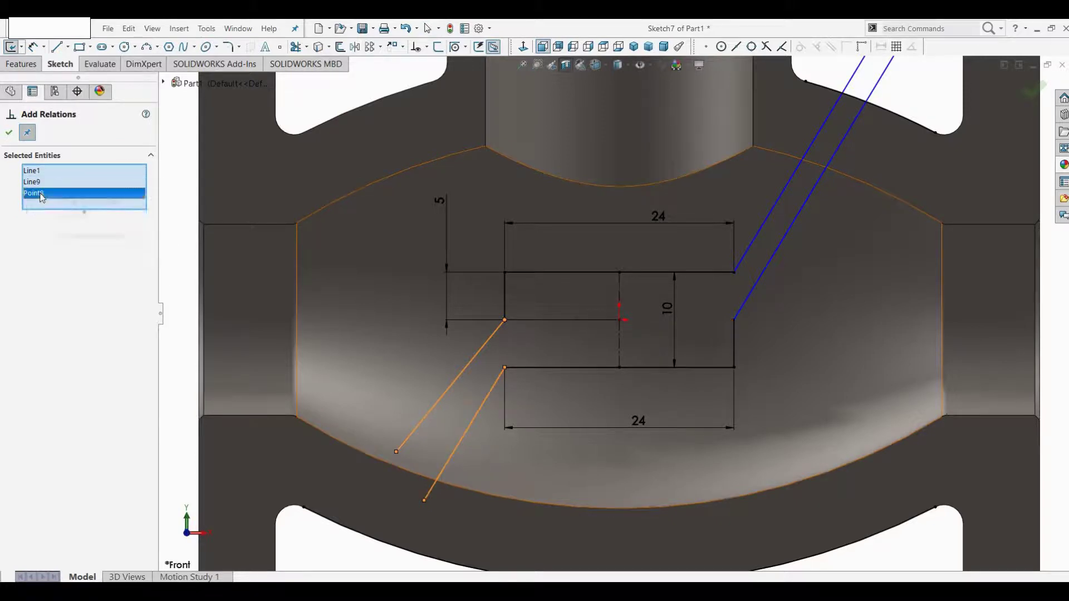
right_click(42, 195)
click(65, 216)
click(17, 401)
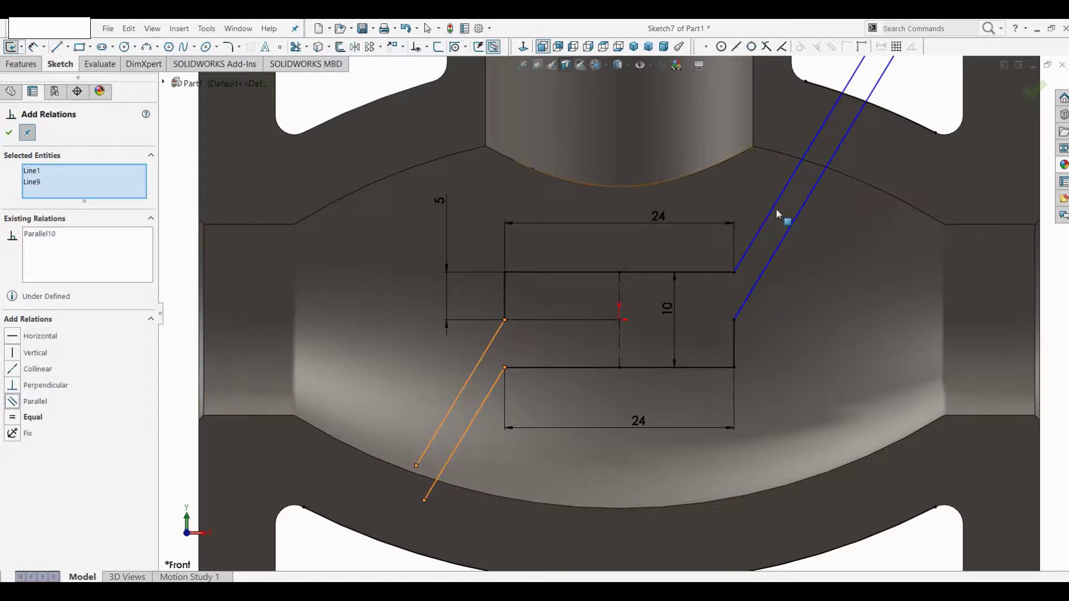
- Make the upper-right leg lines parallel and space them 4 mm apart
click(780, 245)
click(749, 249)
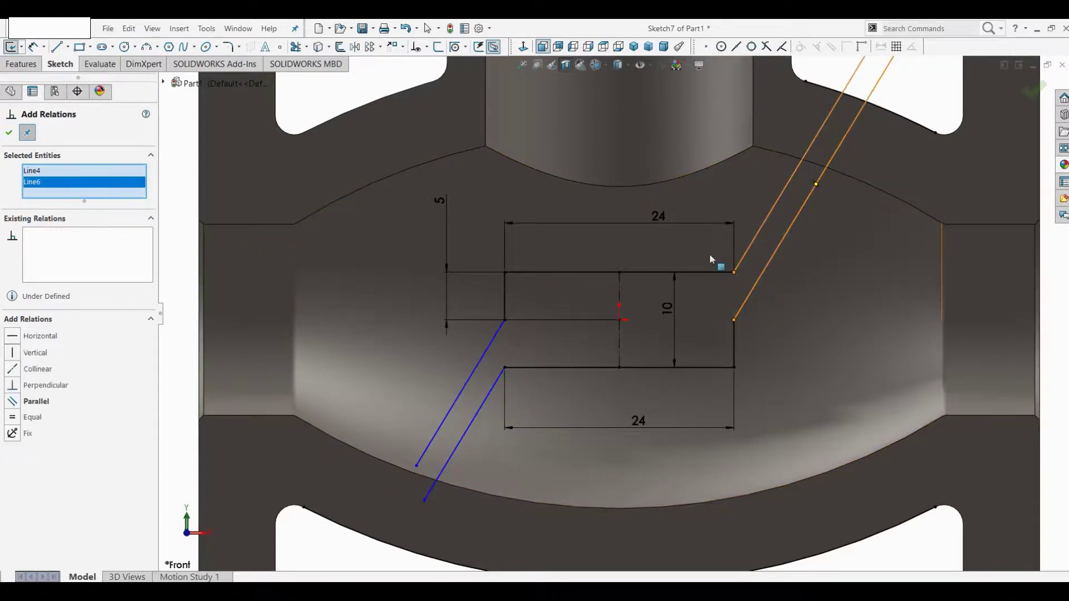
click(10, 405)
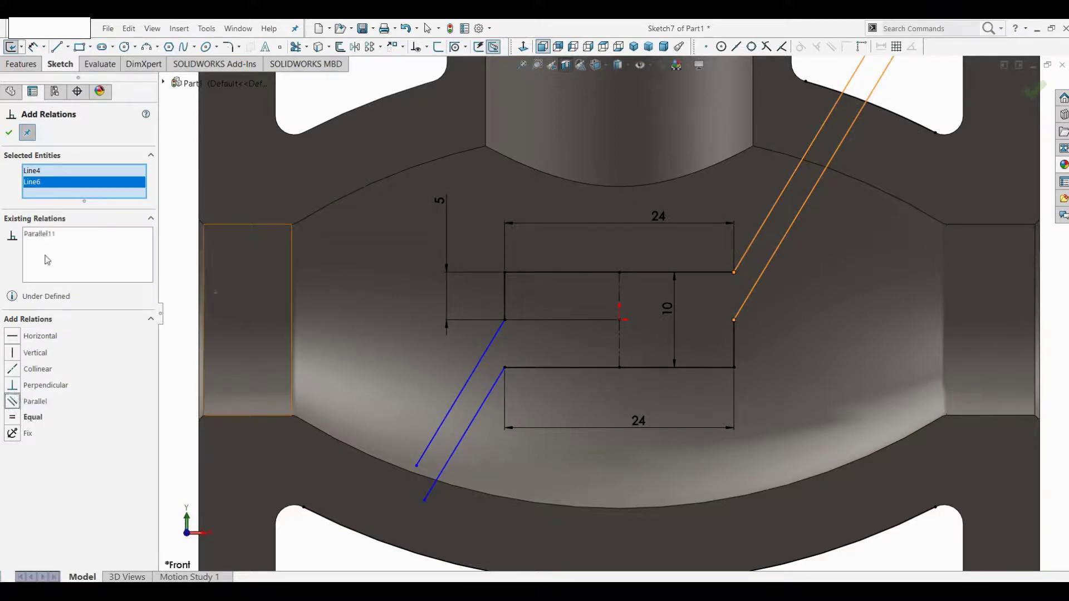
click(8, 133)
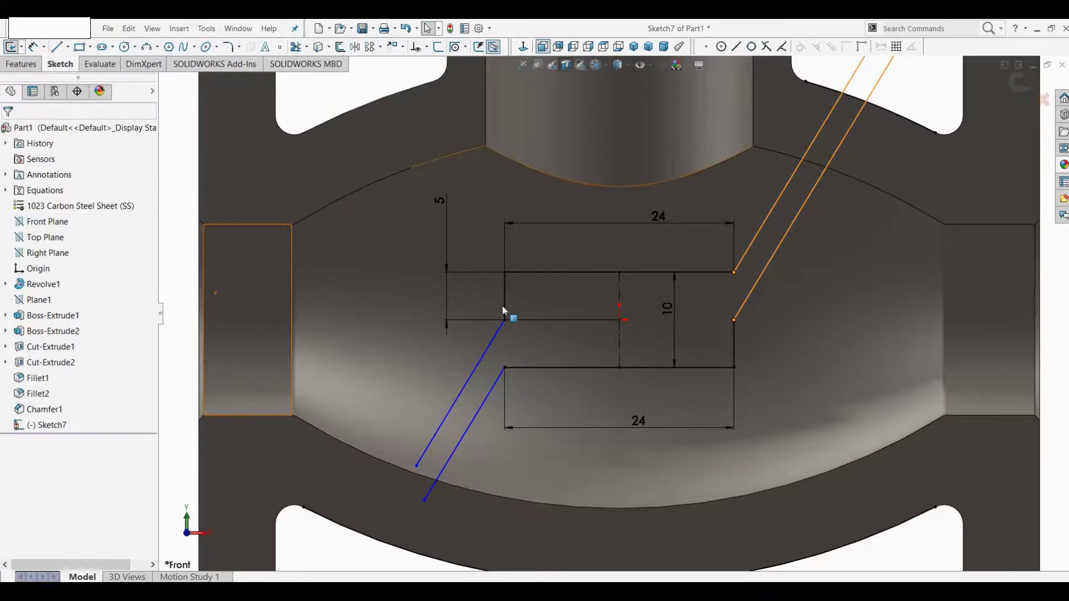
click(34, 46)
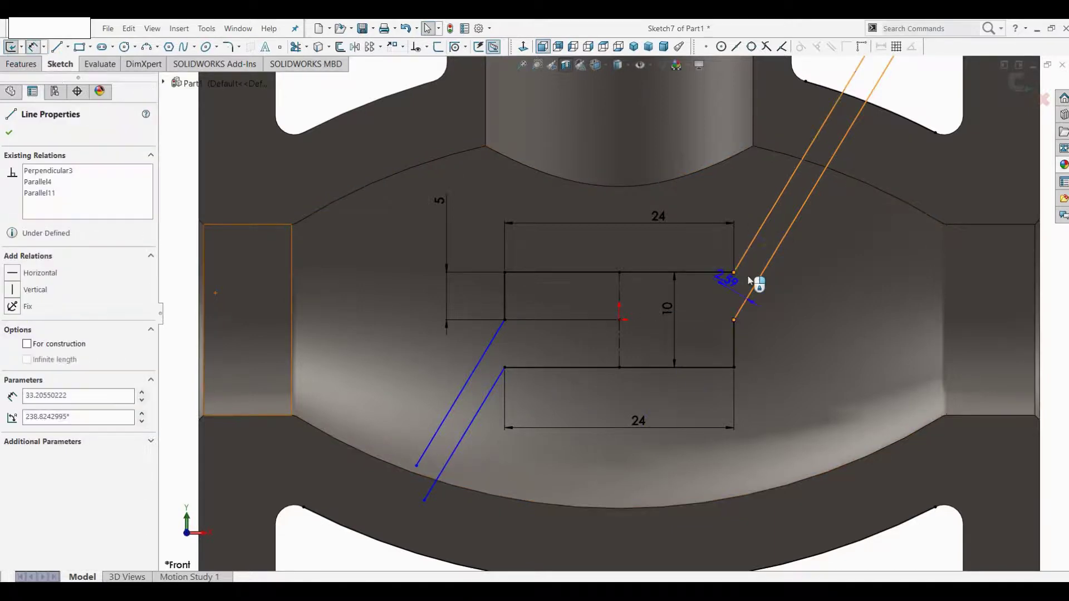
click(758, 199)
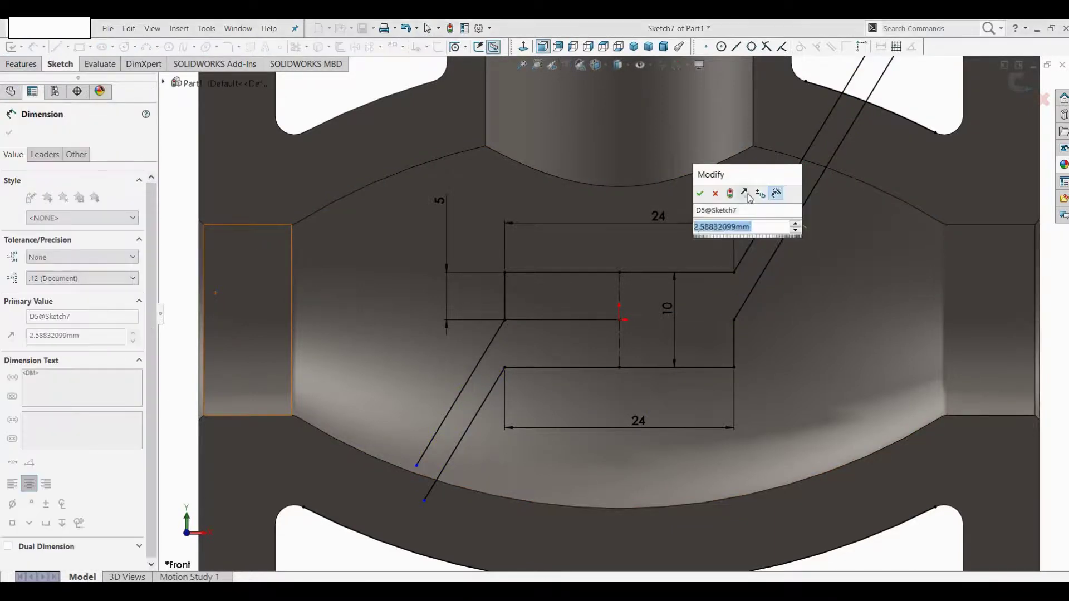
text(4)
key(Return)
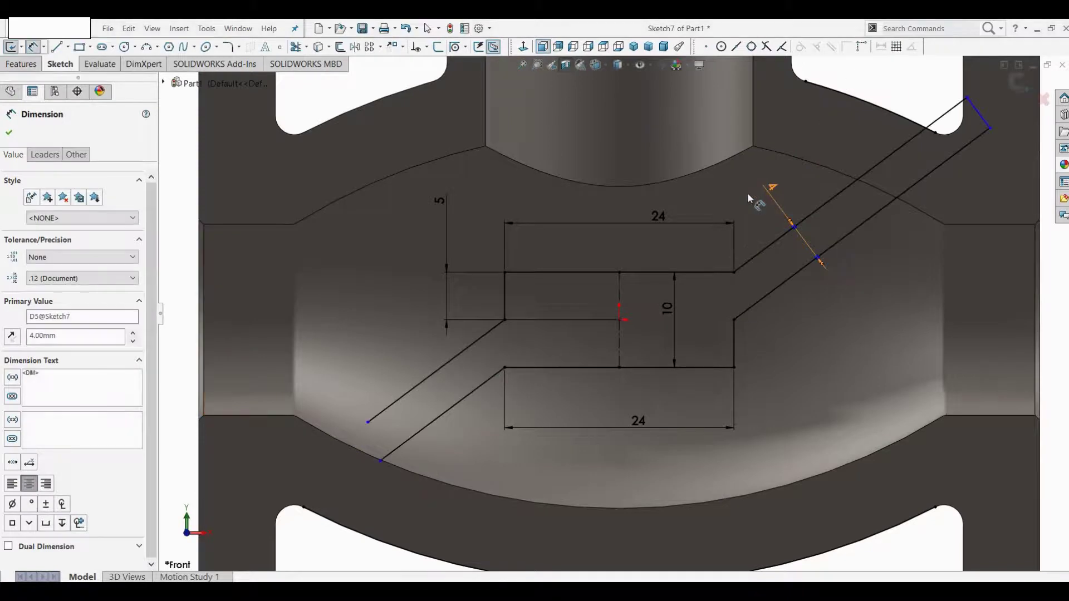
click(9, 132)
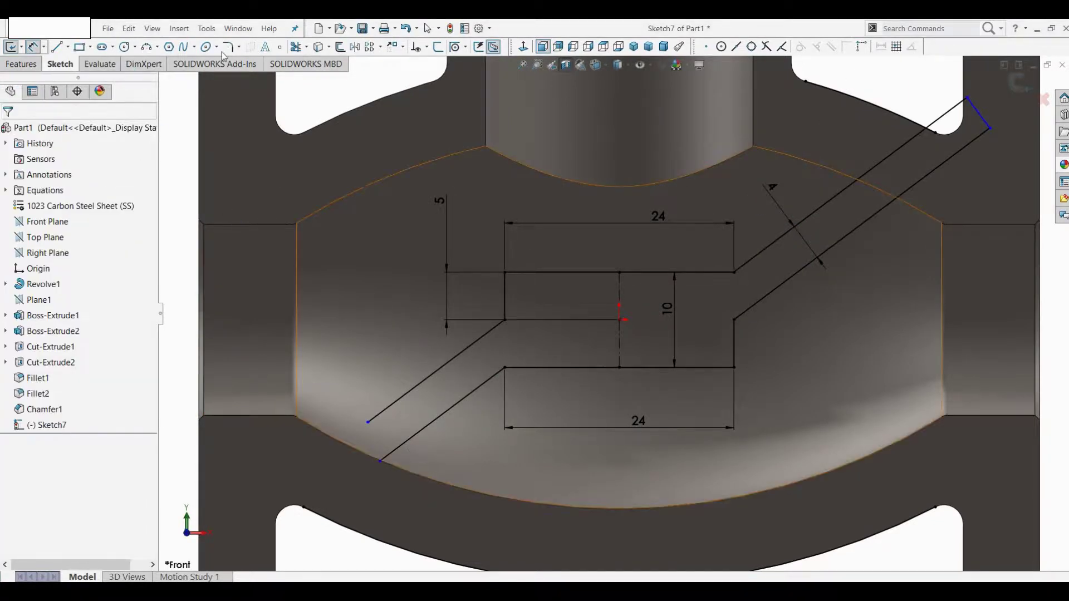
- Begin offsetting the body's lower curved edge chain, entering the 7.5 mm distance
key(z)
click(339, 47)
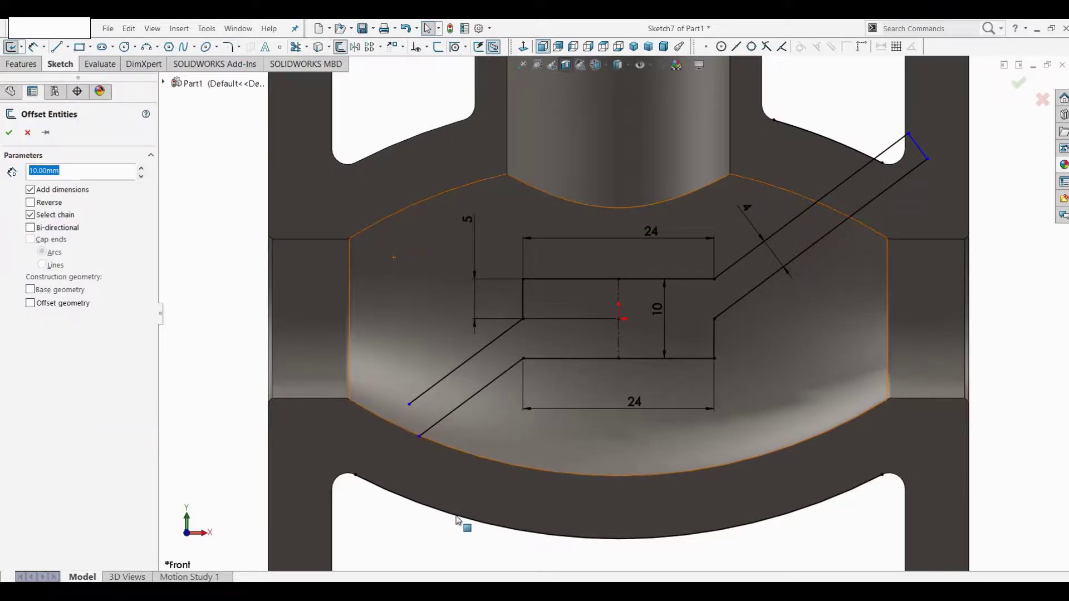
click(401, 476)
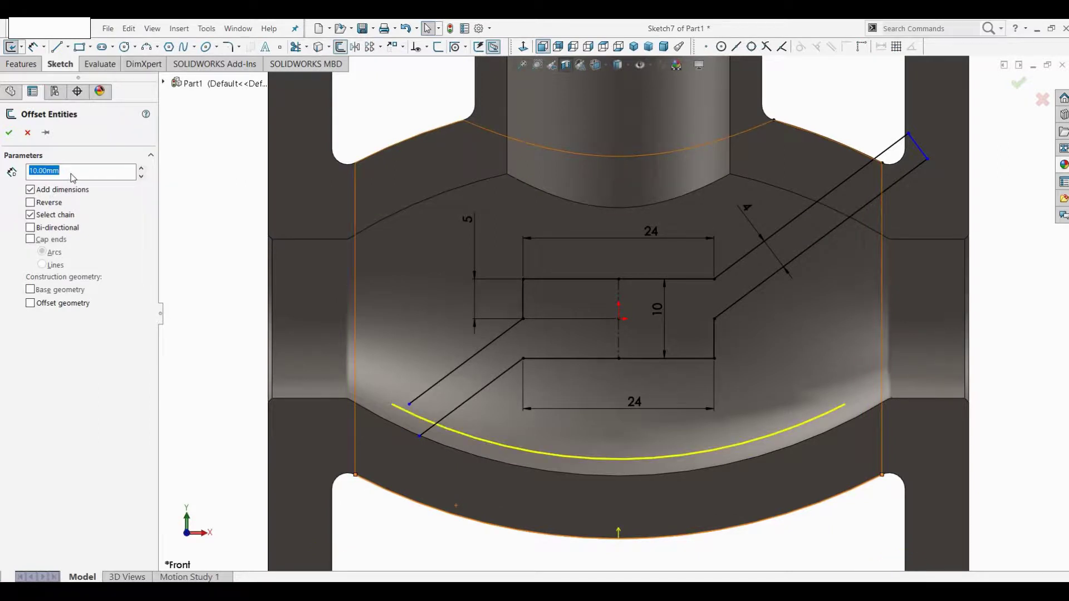
text(7.5)
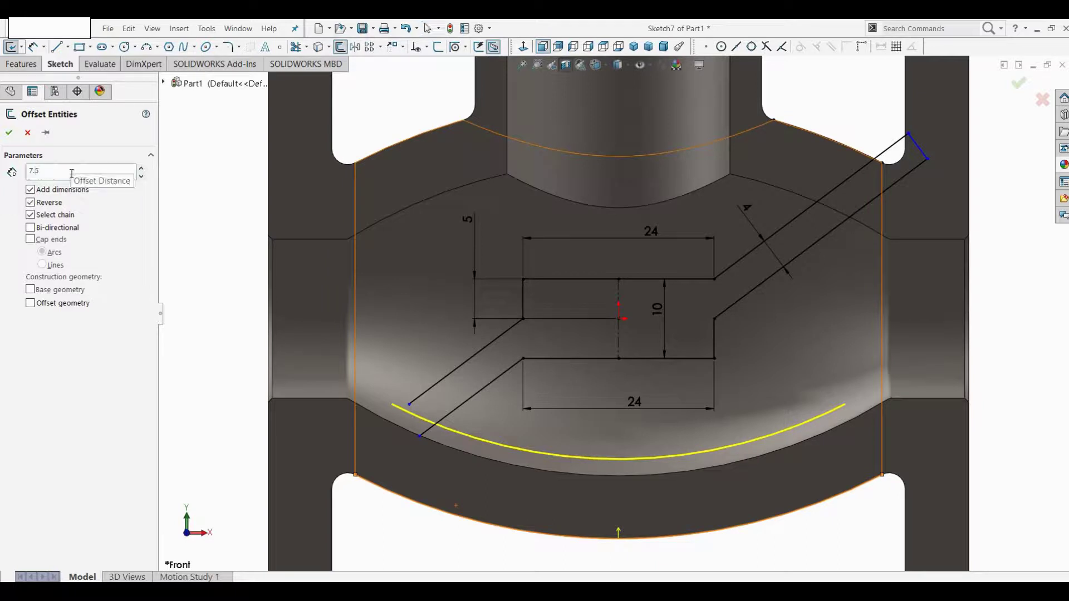
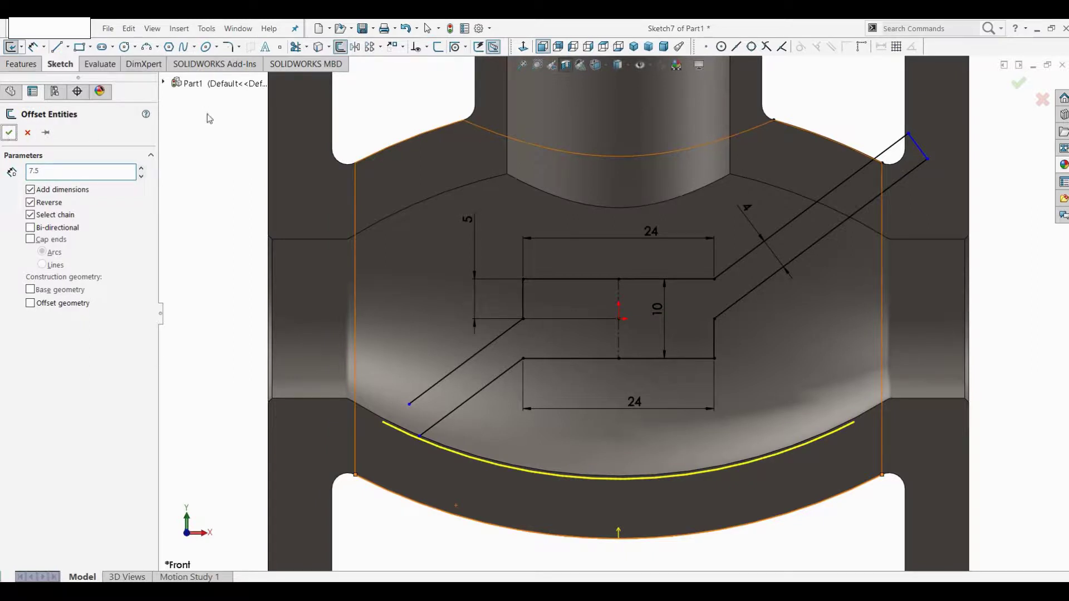
- Offset the lower and upper-right body arcs 7.50 mm inward, with Reverse checked
key(Return)
click(340, 47)
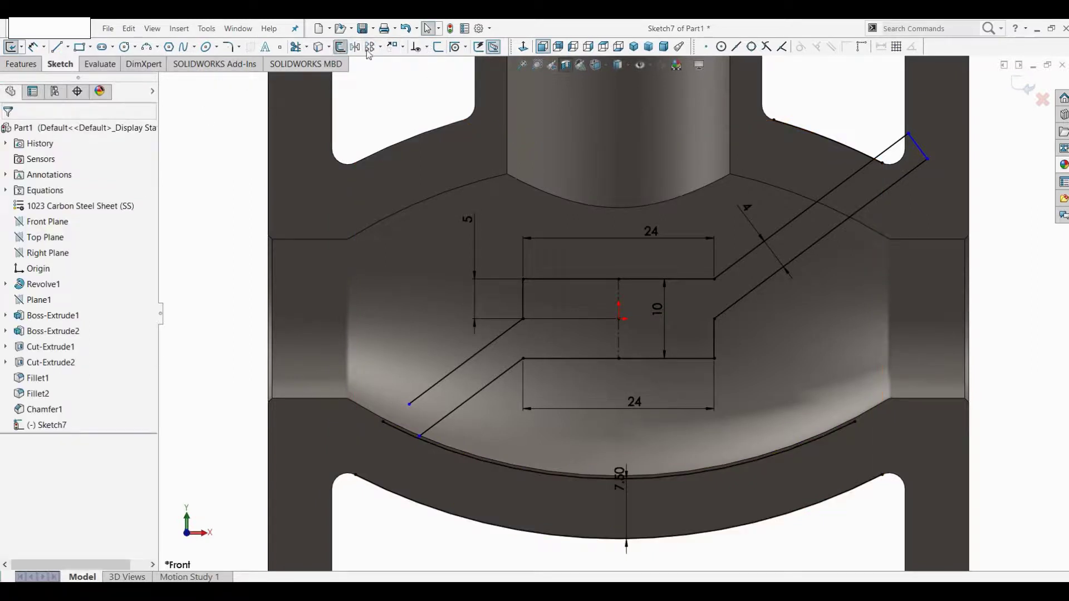
click(814, 136)
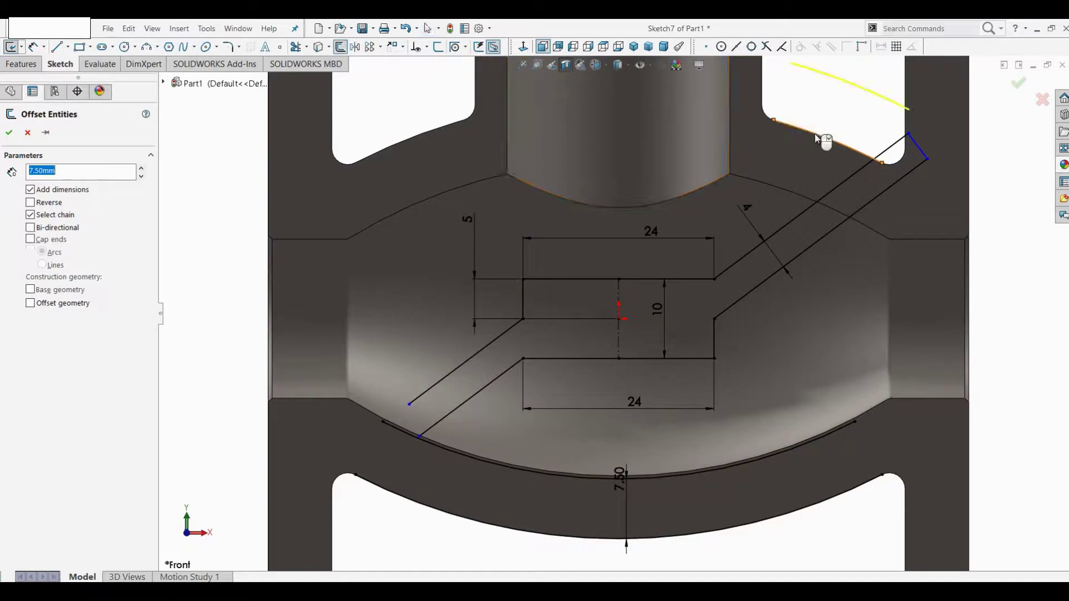
click(30, 202)
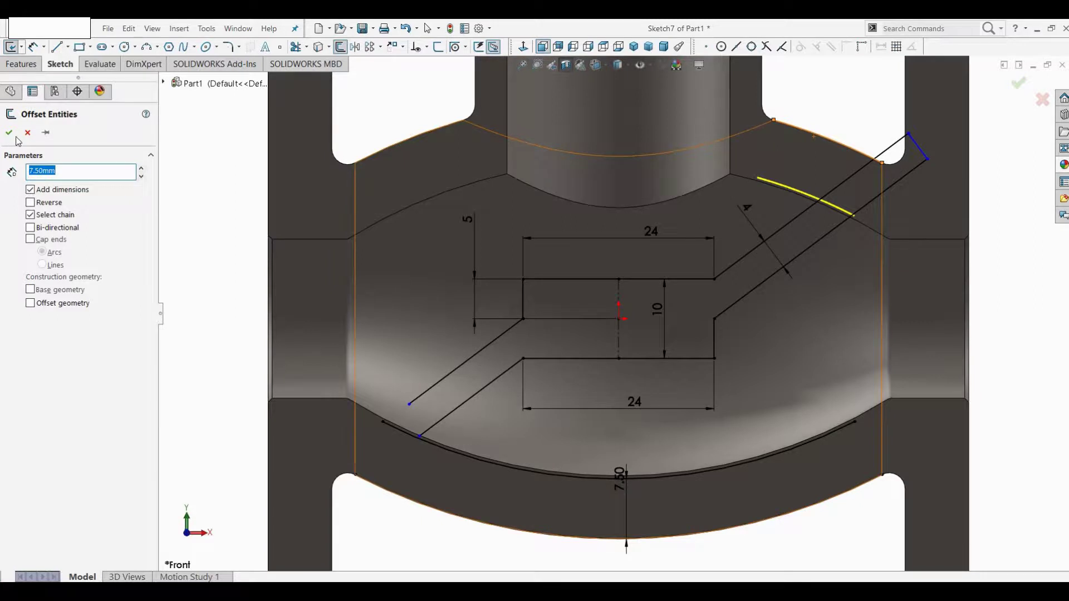
click(10, 133)
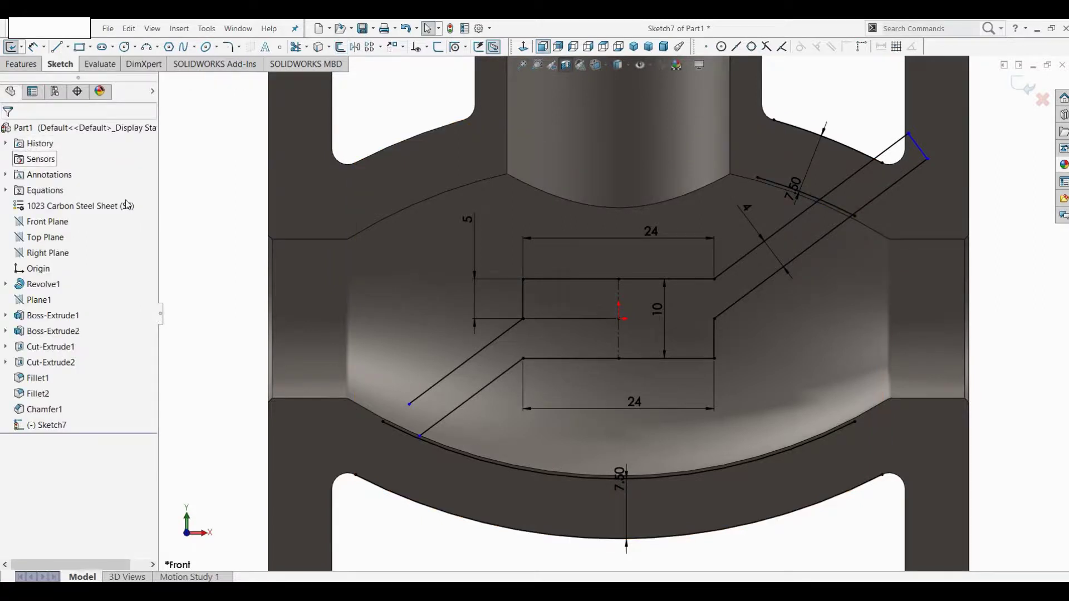
- Drag the two lower-left slot line ends past the lower offset arc
click(410, 406)
drag(352, 437, 356, 444)
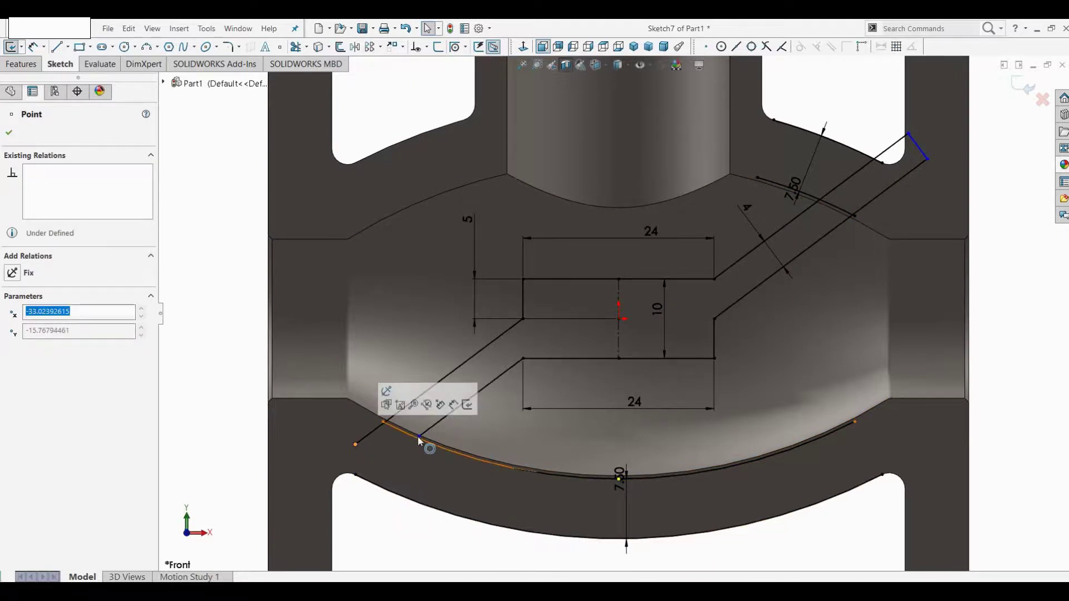
drag(419, 436, 396, 453)
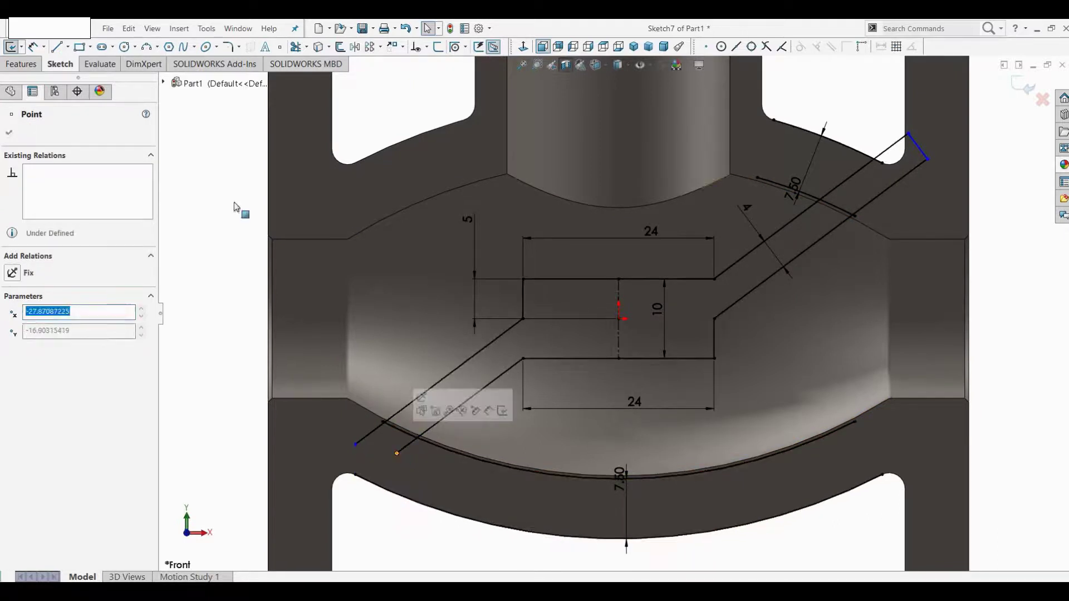
- Trim the slot line overhang at the lower arc, undoing the wrong lower-arc trims
click(296, 47)
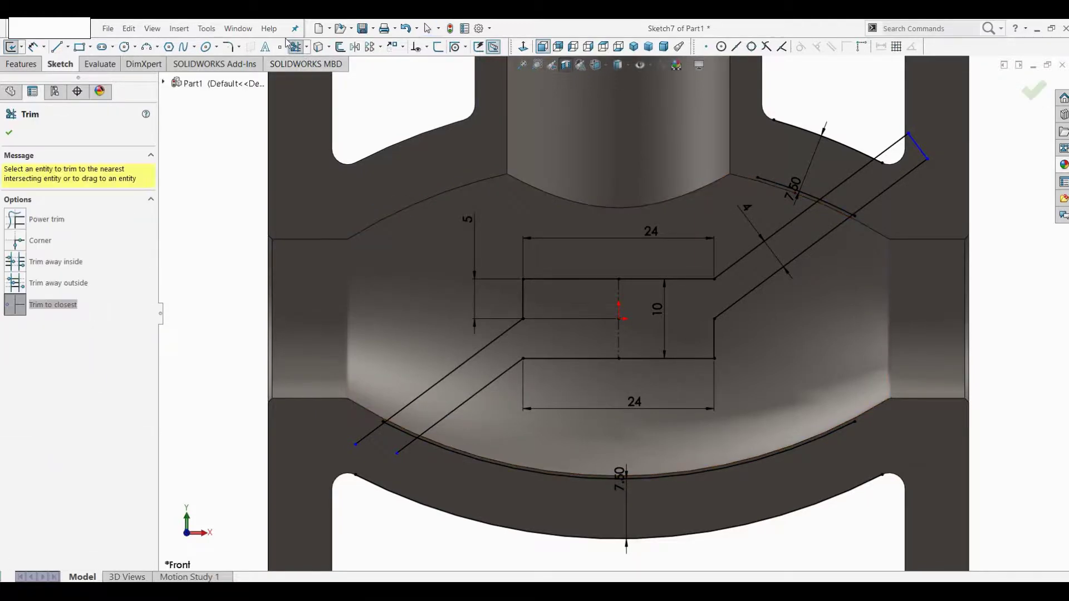
click(366, 436)
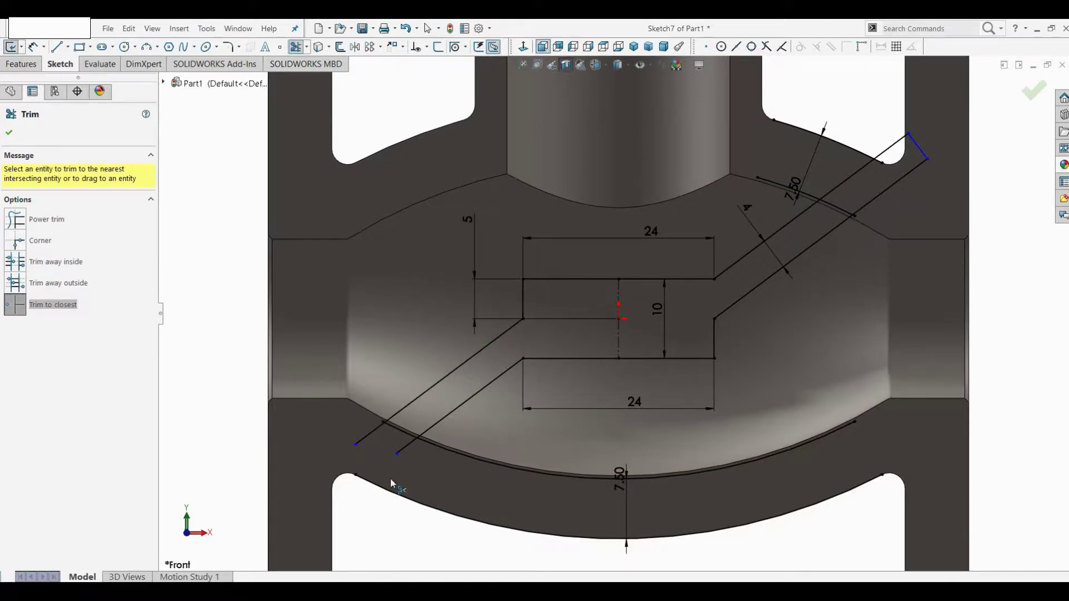
click(405, 450)
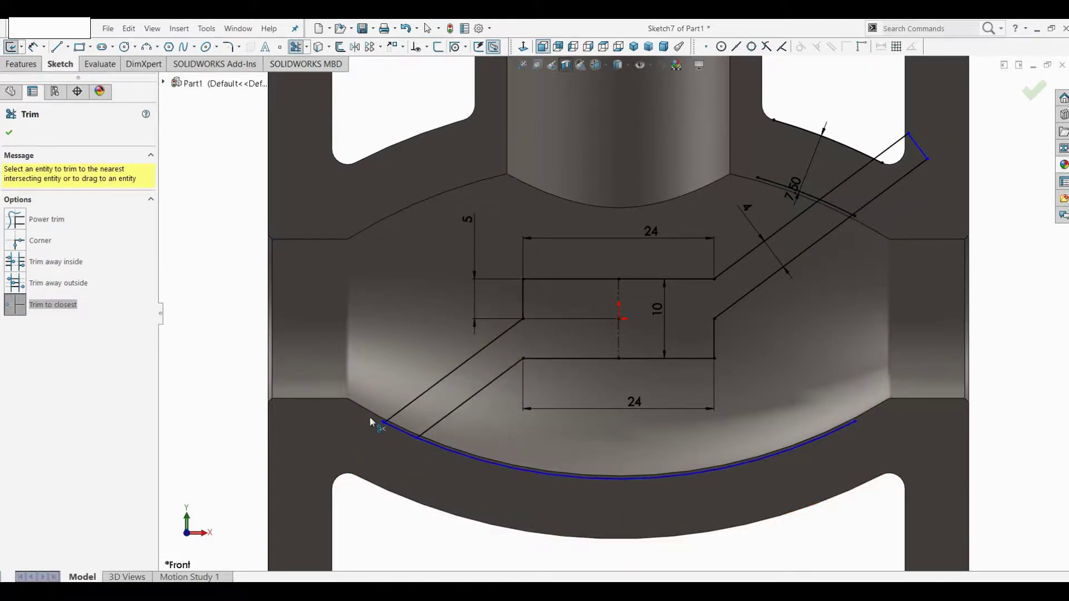
scroll(370, 421, down, 2)
scroll(400, 415, down, 2)
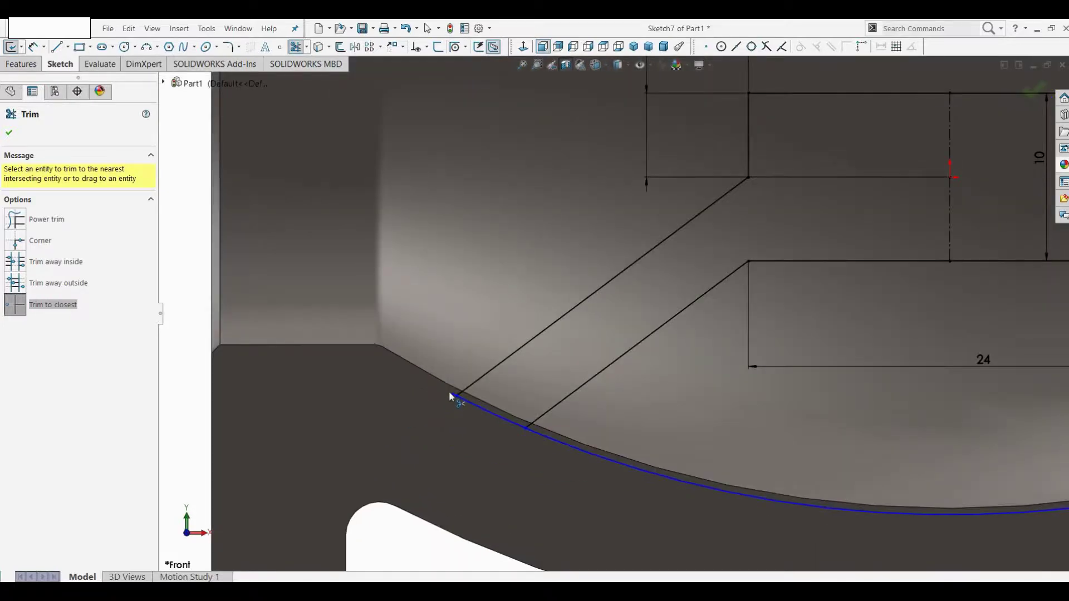
scroll(450, 392, up, 2)
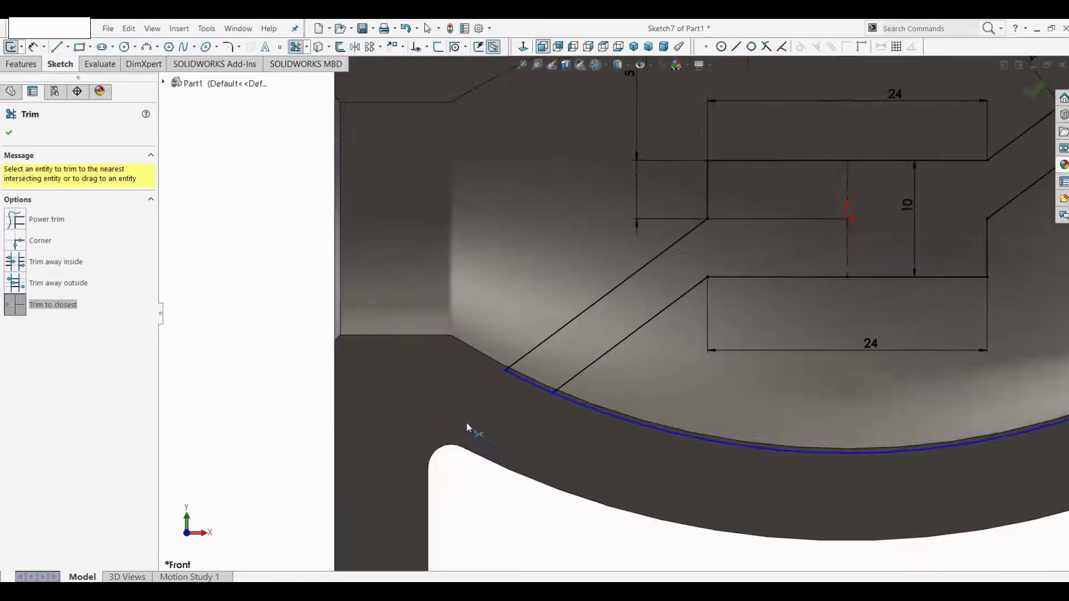
scroll(468, 430, up, 2)
scroll(692, 453, up, 1)
scroll(826, 188, down, 1)
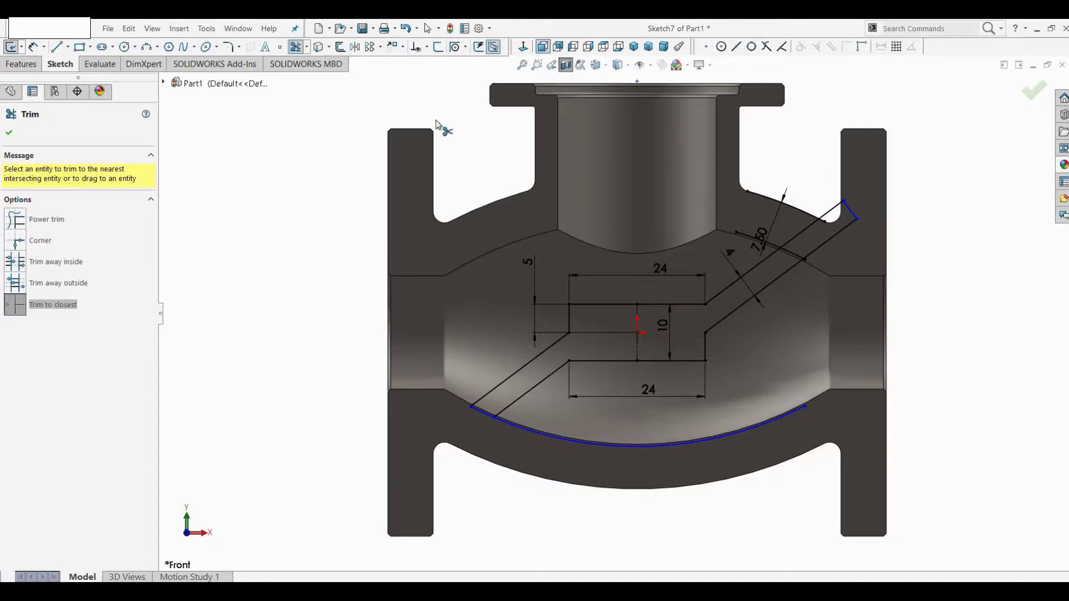
click(9, 132)
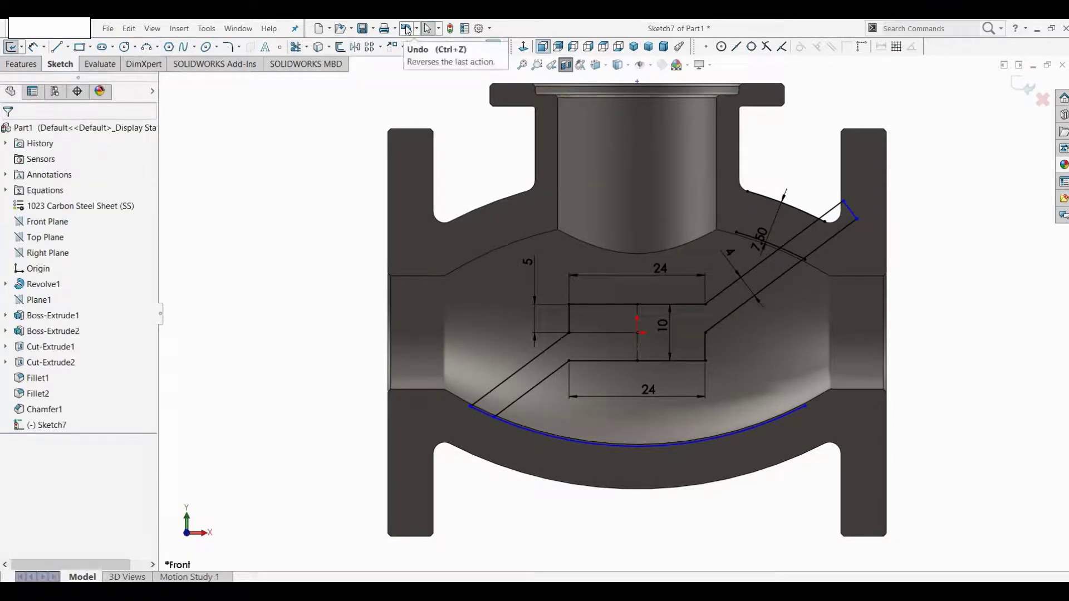
click(406, 31)
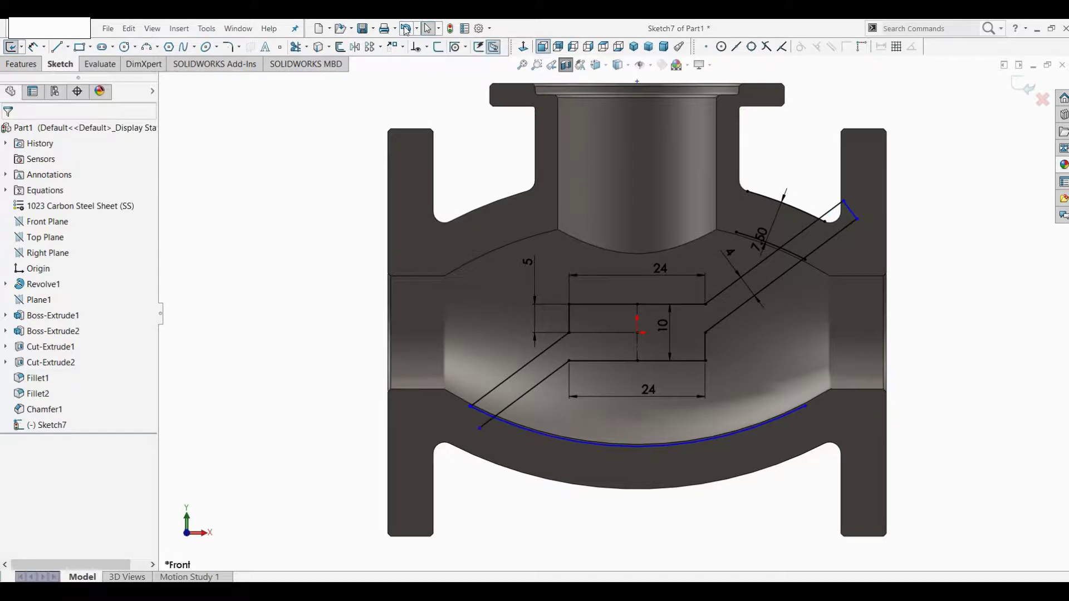
click(406, 31)
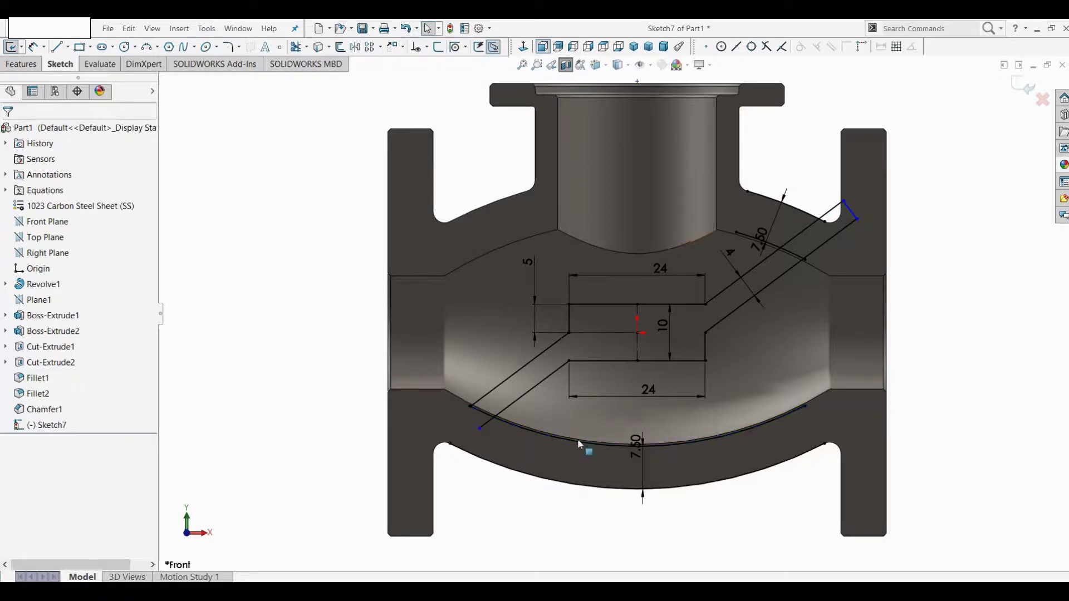
- Trim the remaining slot line tails and upper-right arc overhang, undoing one over-trim
click(295, 47)
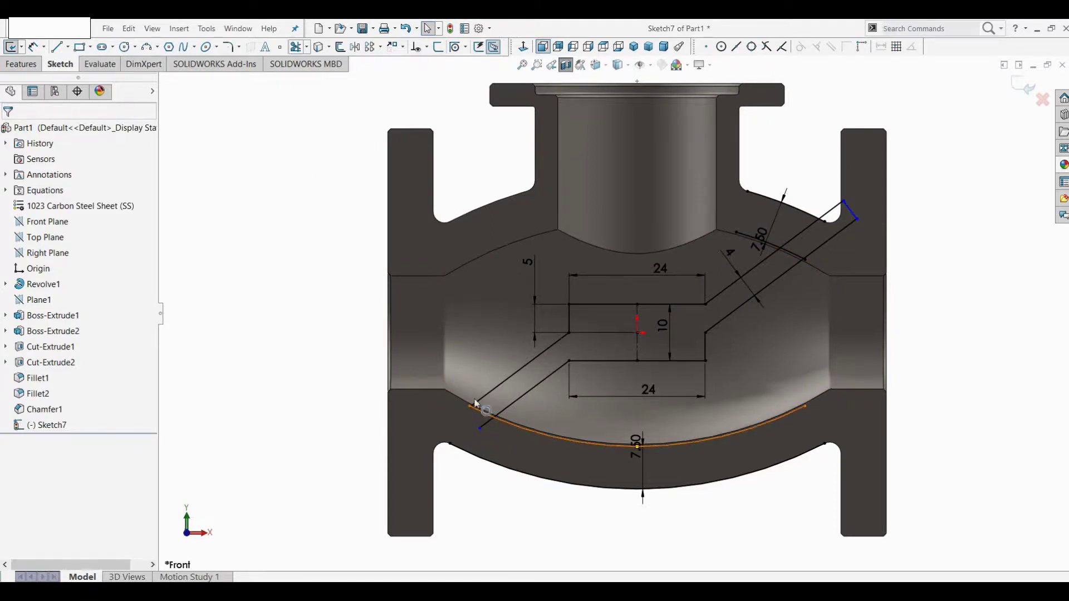
scroll(474, 403, down, 3)
scroll(507, 402, down, 3)
scroll(460, 323, down, 2)
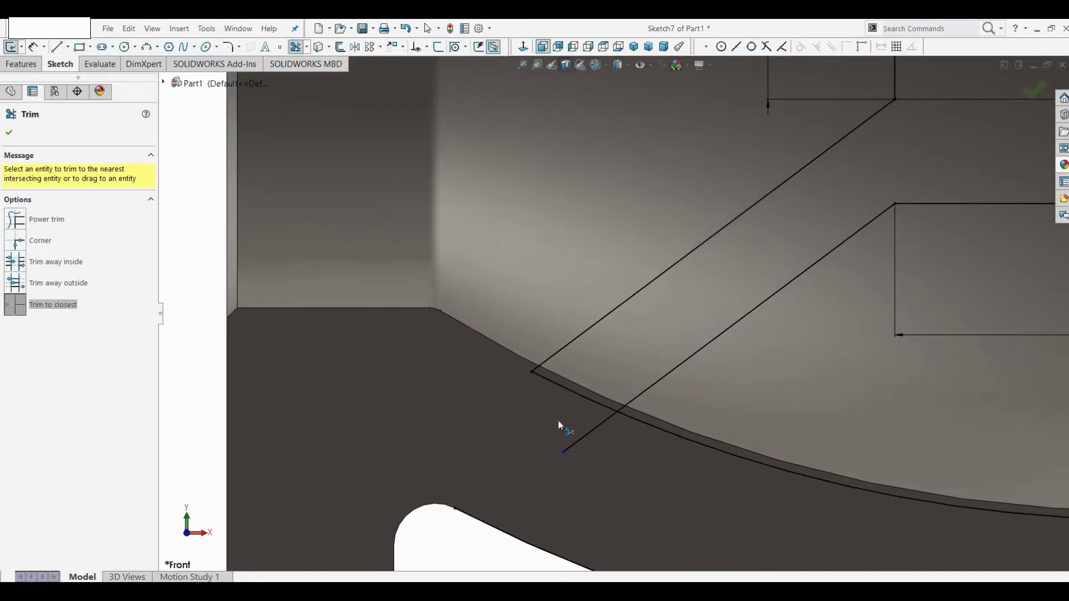
click(590, 433)
scroll(640, 445, up, 3)
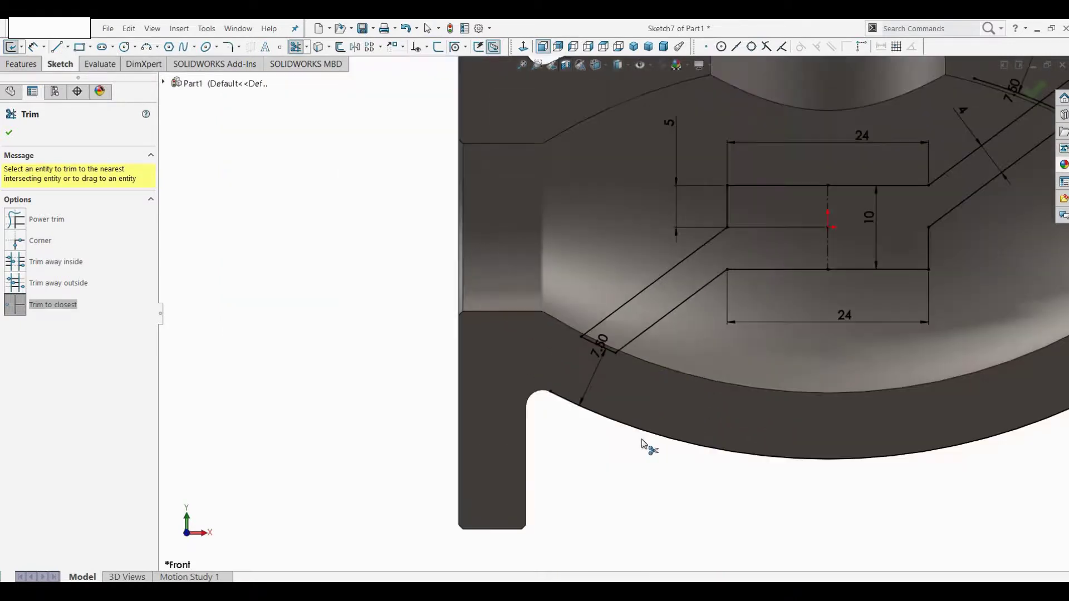
scroll(642, 444, up, 3)
scroll(730, 282, down, 4)
click(654, 274)
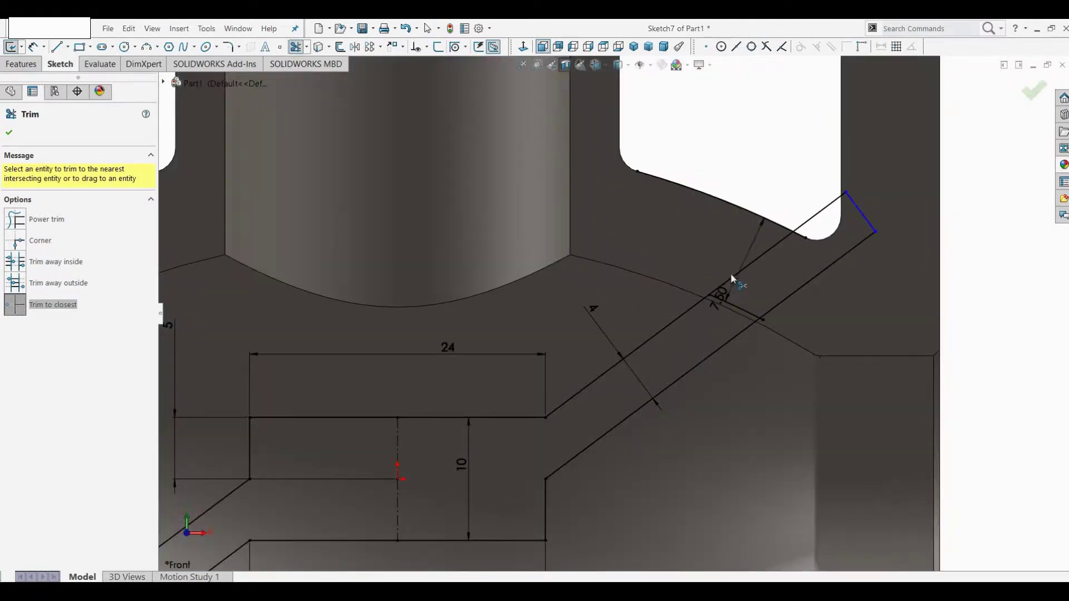
click(793, 294)
click(808, 222)
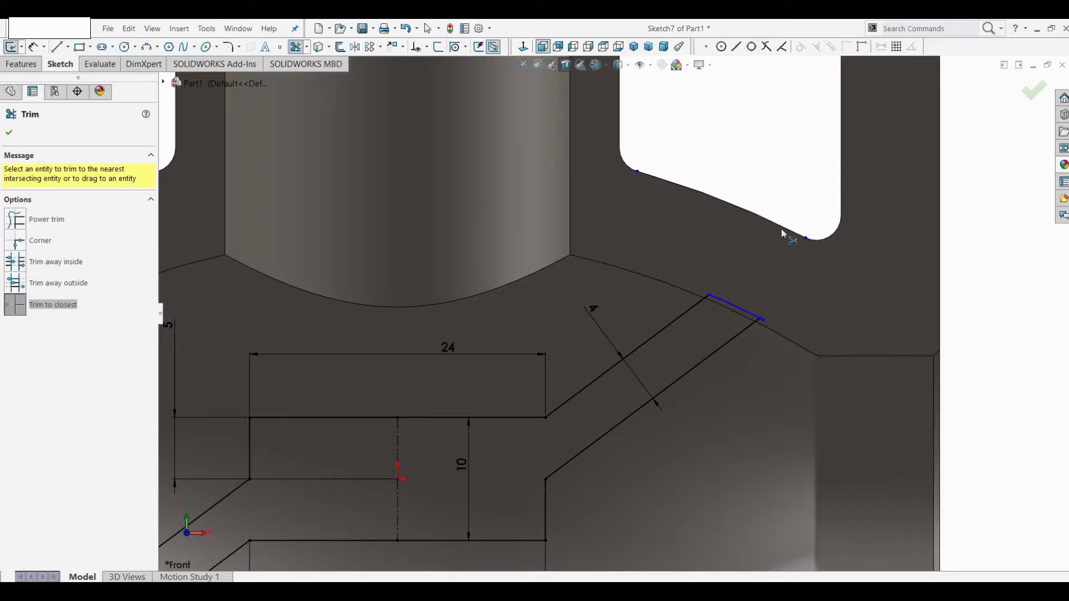
click(406, 28)
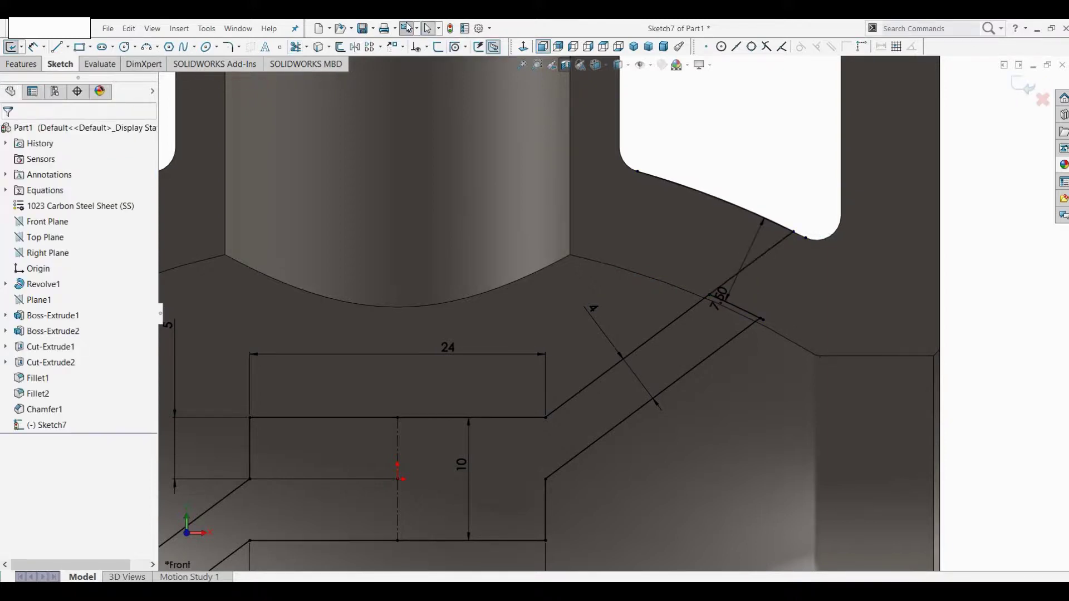
- Exit trimming, fit the valve body in view and clear the selection
click(749, 215)
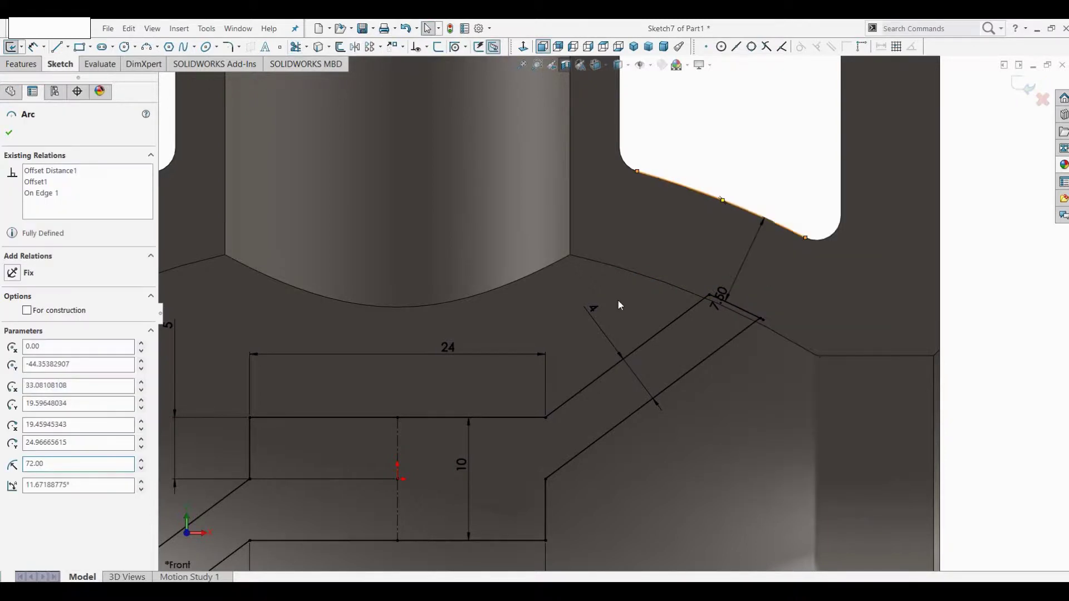
key(Escape)
key(f)
right_click(488, 467)
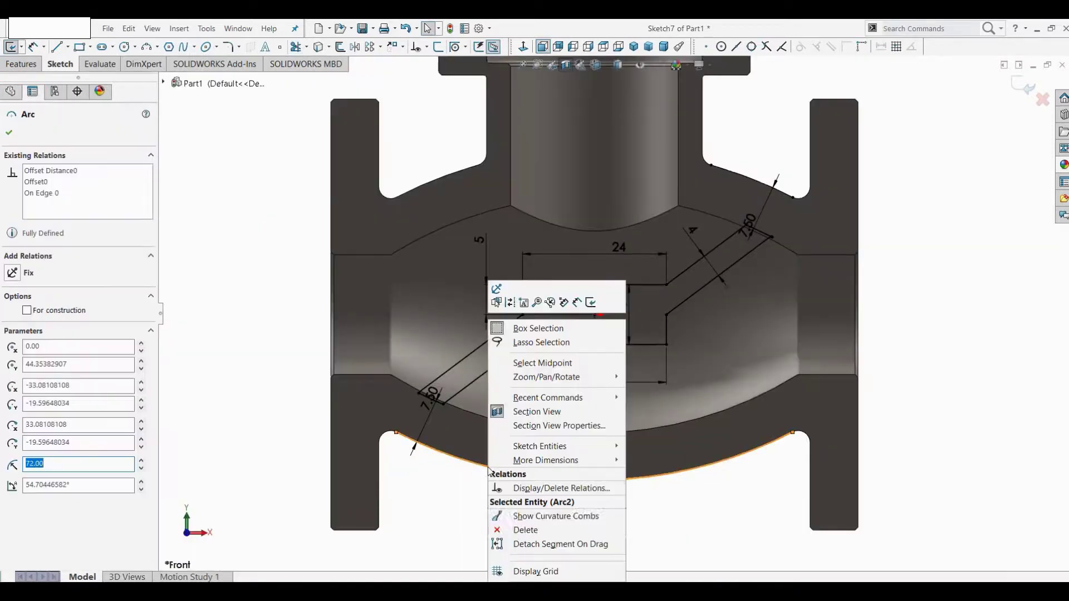
click(496, 289)
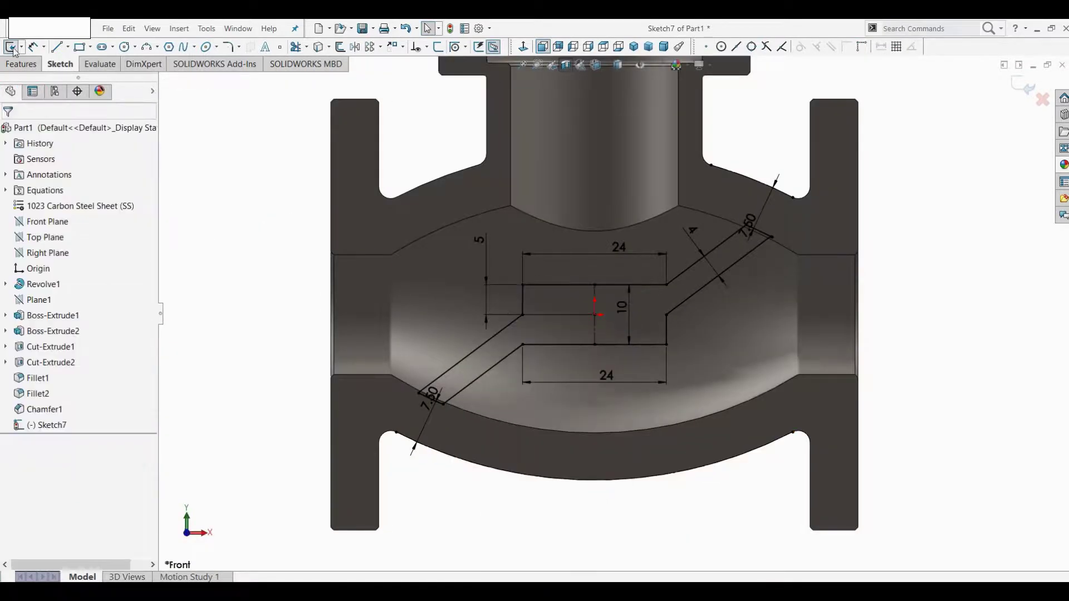
- Extrude the partition region with Direction 1 set to Up To Surface at the inner face
click(497, 353)
click(84, 210)
click(50, 239)
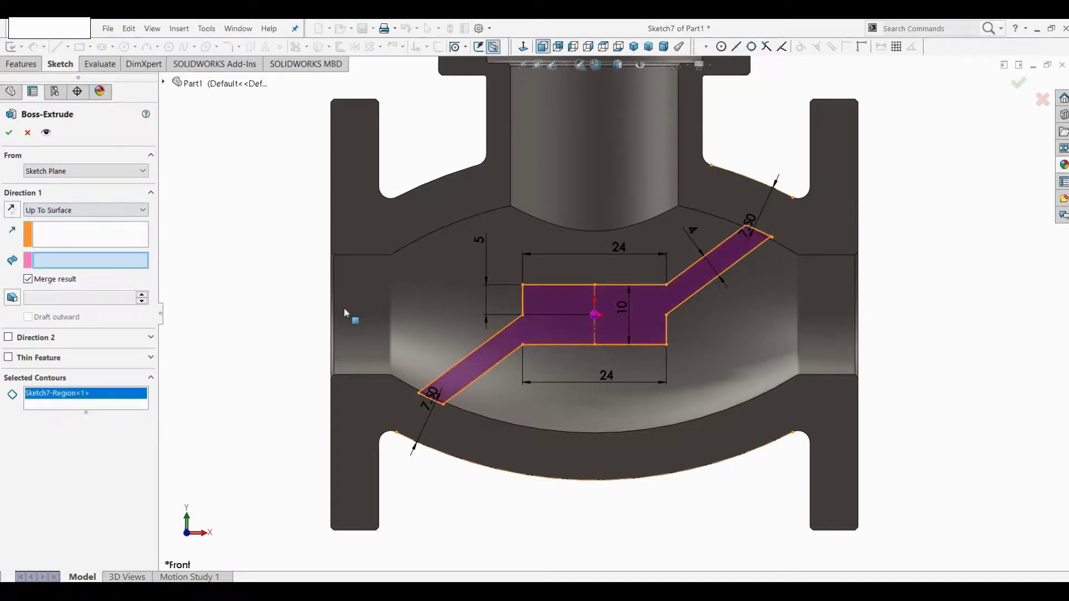
click(453, 317)
mouse_move(453, 318)
middle_down()
mouse_move(332, 340)
mouse_move(330, 439)
middle_up()
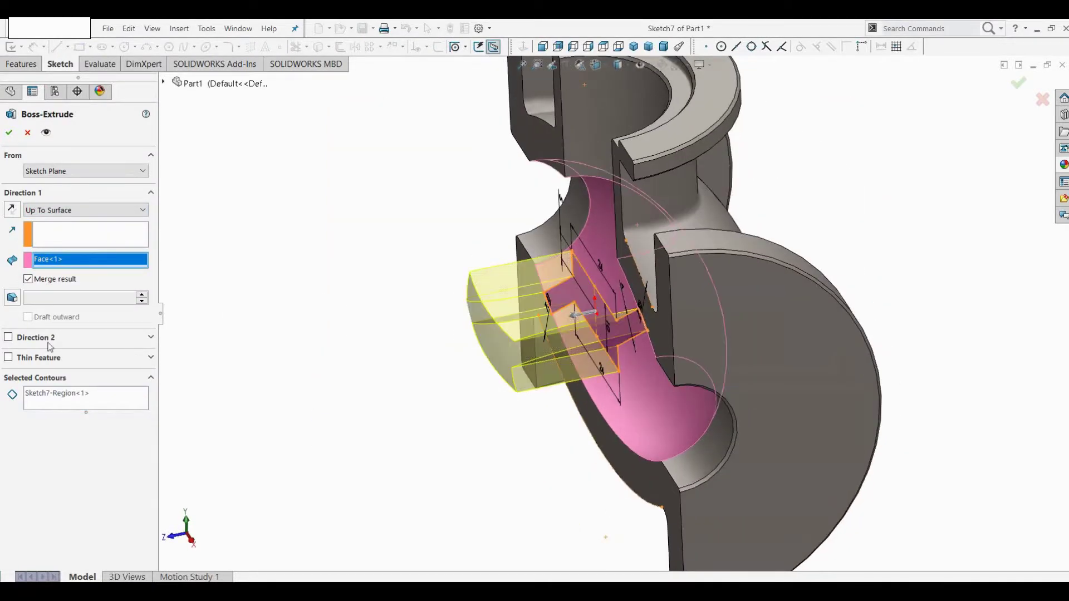
- Add Direction 2 up to the opposite inner face, confirm, and select the face inside the top bore
click(8, 338)
click(84, 353)
click(55, 394)
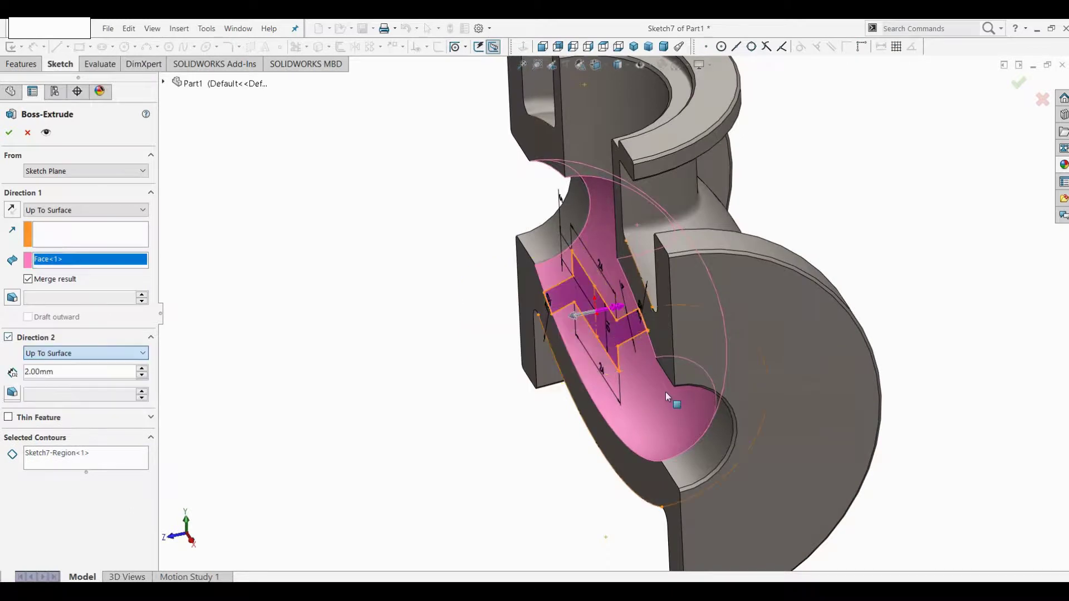
click(666, 391)
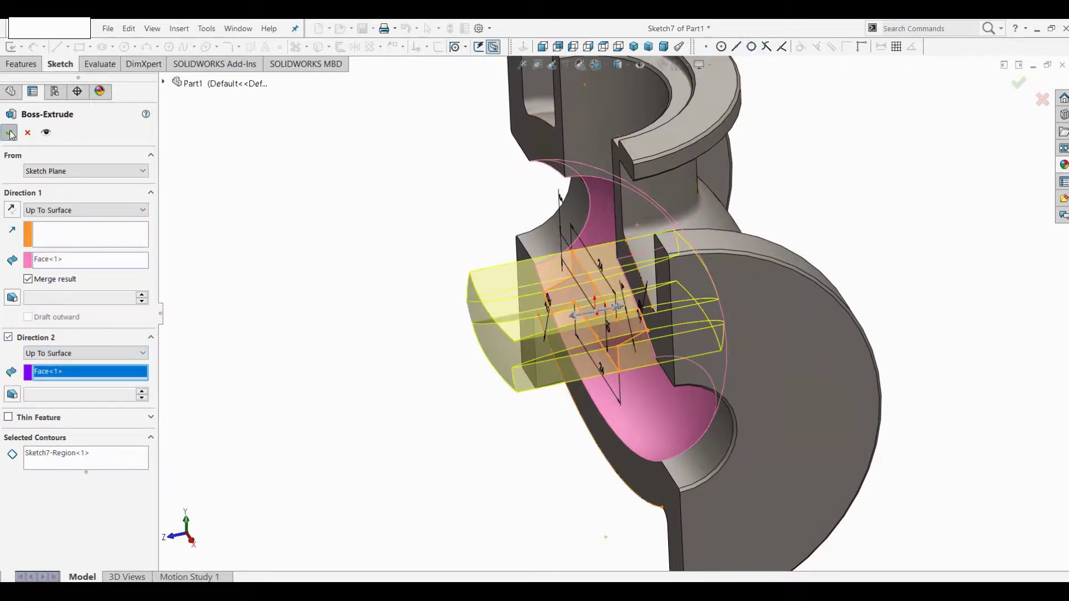
key(Return)
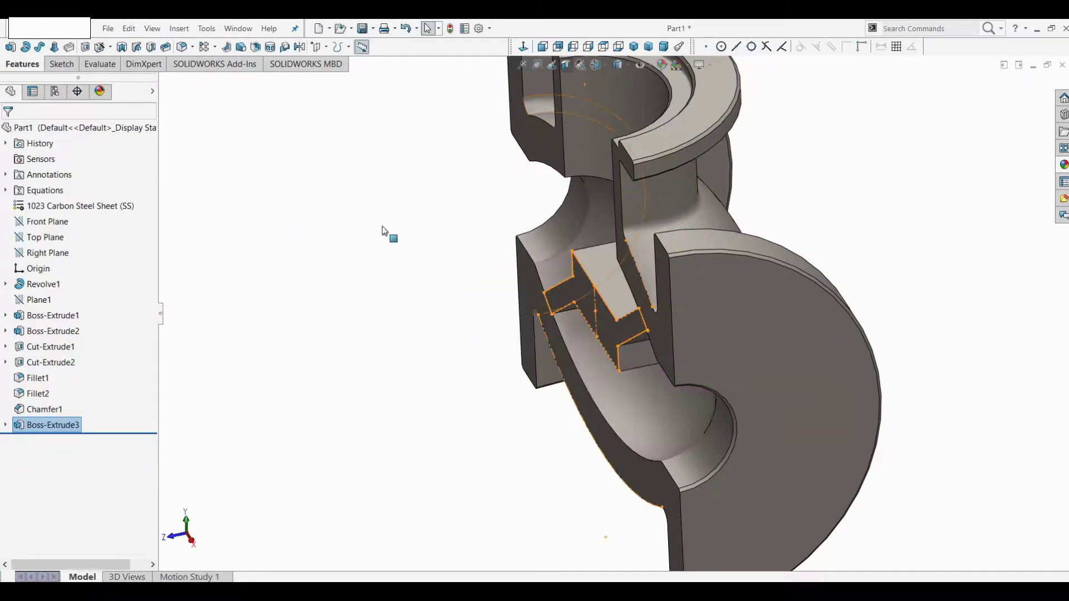
key(f)
mouse_move(339, 353)
middle_down()
mouse_move(378, 423)
mouse_move(348, 380)
middle_up()
click(611, 278)
- Sketch a Ø16 circle at the origin on the partition face
click(61, 64)
click(11, 47)
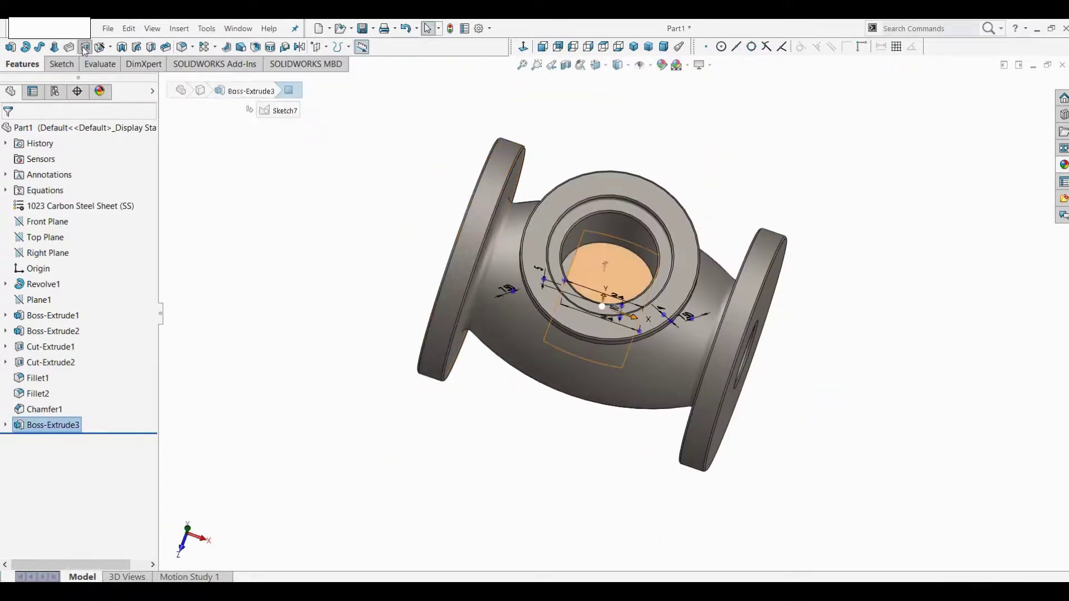
click(524, 47)
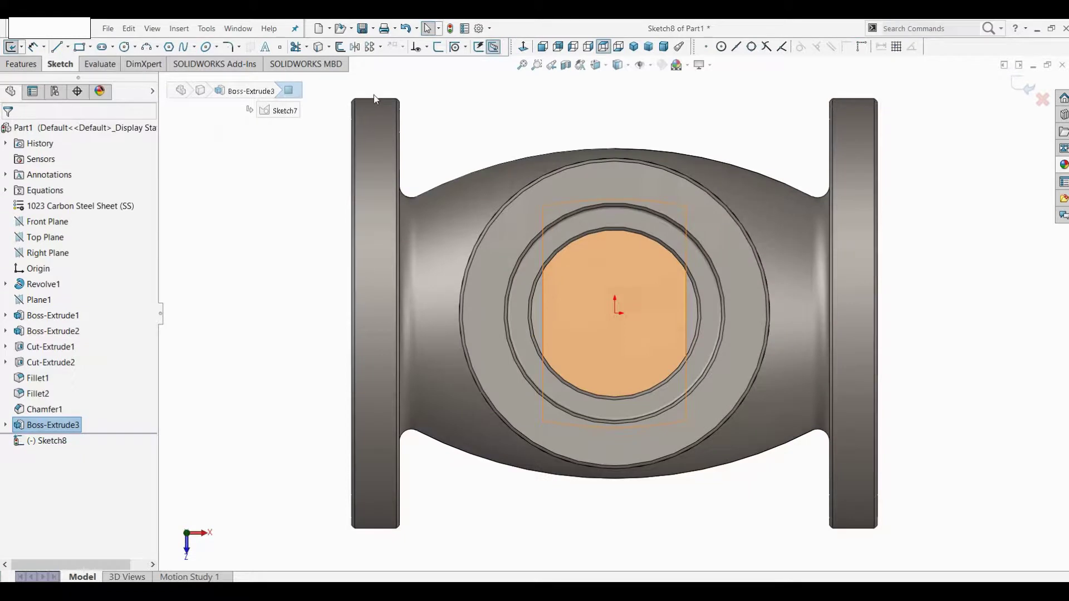
click(125, 46)
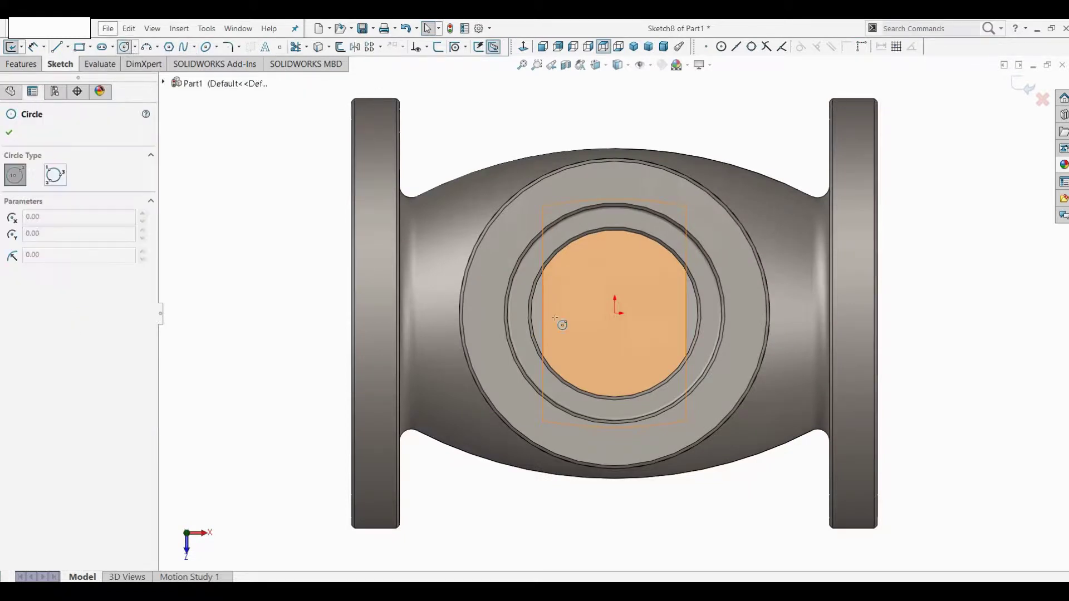
click(615, 313)
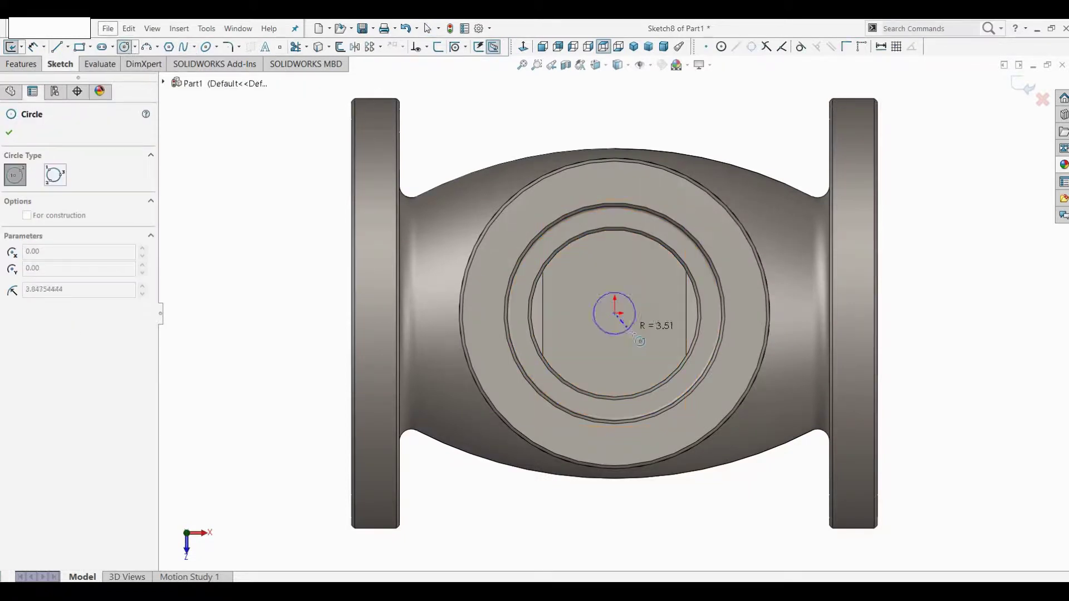
click(643, 341)
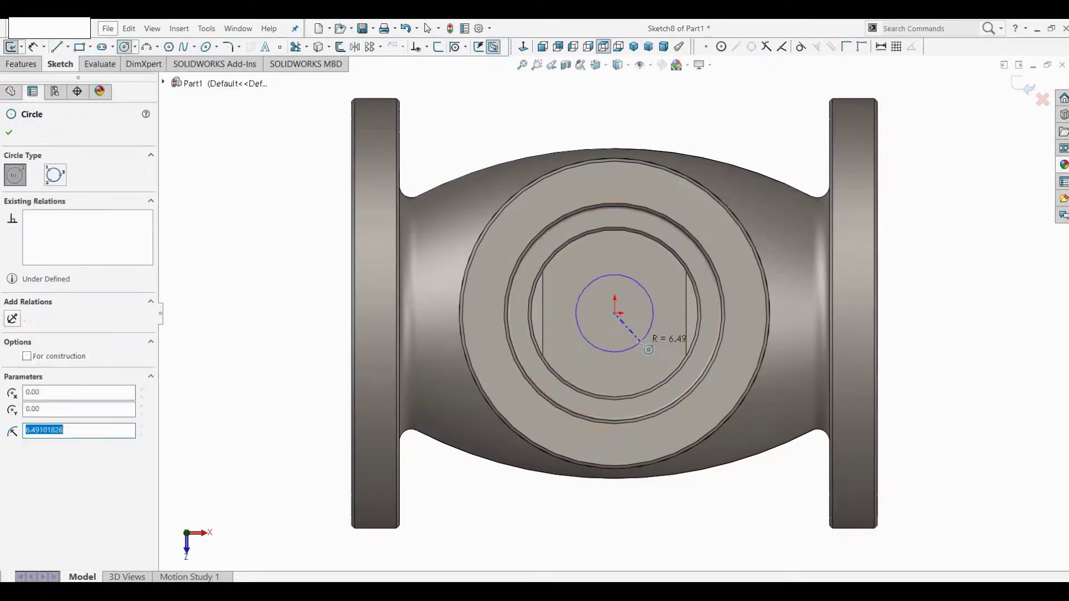
click(33, 47)
click(589, 344)
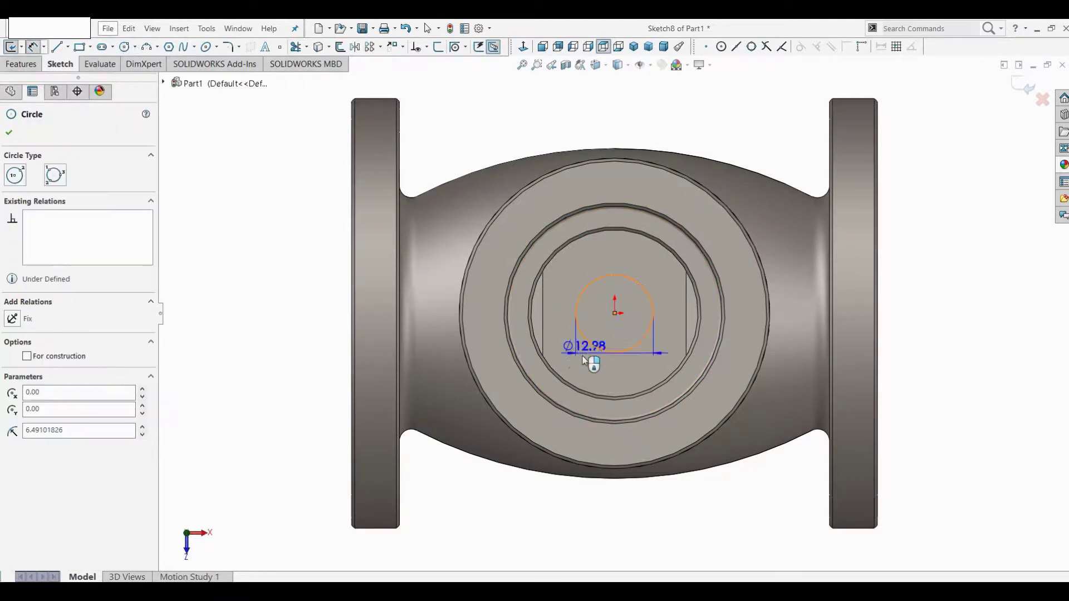
click(583, 369)
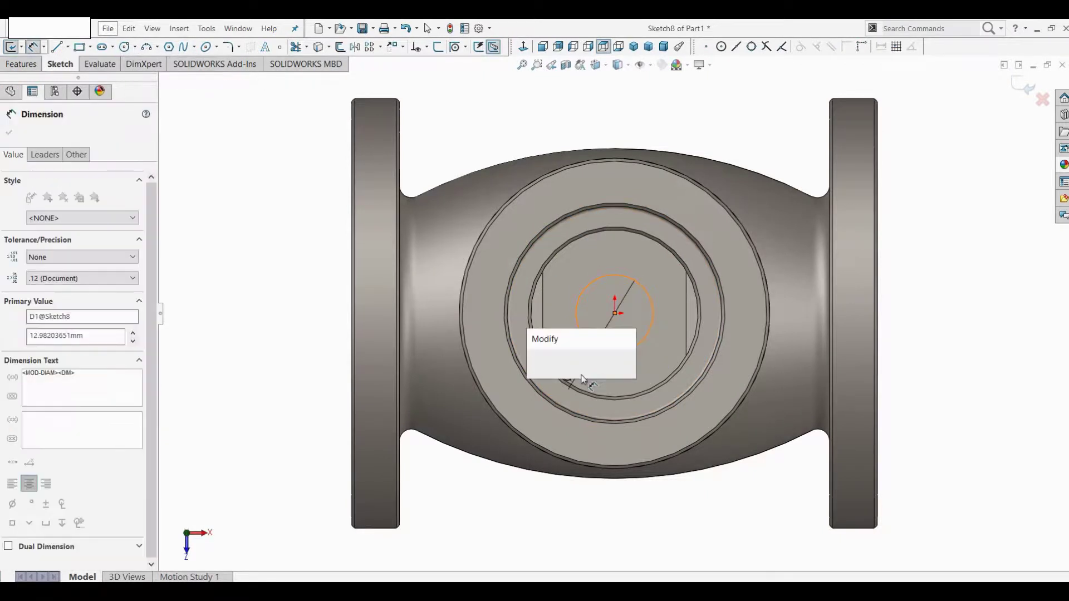
text(16)
key(Return)
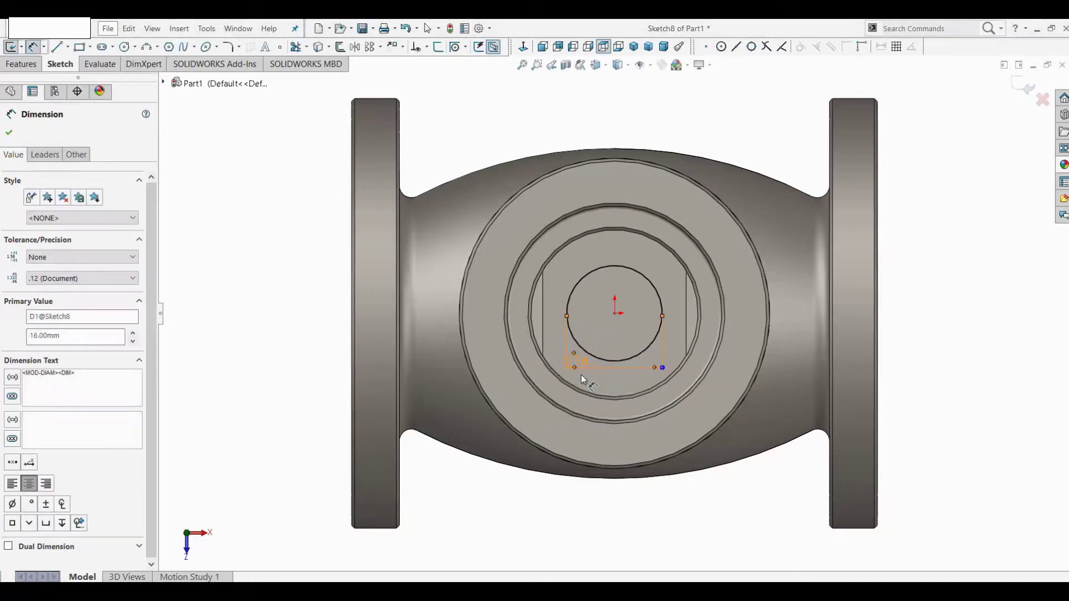
- Cut-extrude the circle 12 mm blind and check the hole in a section view
click(10, 48)
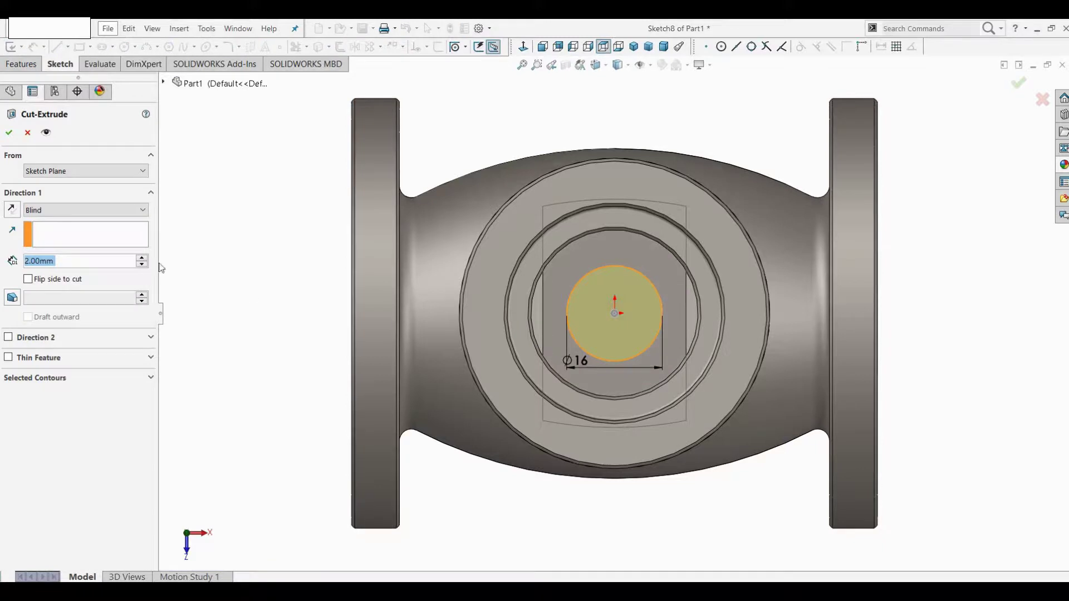
text(12)
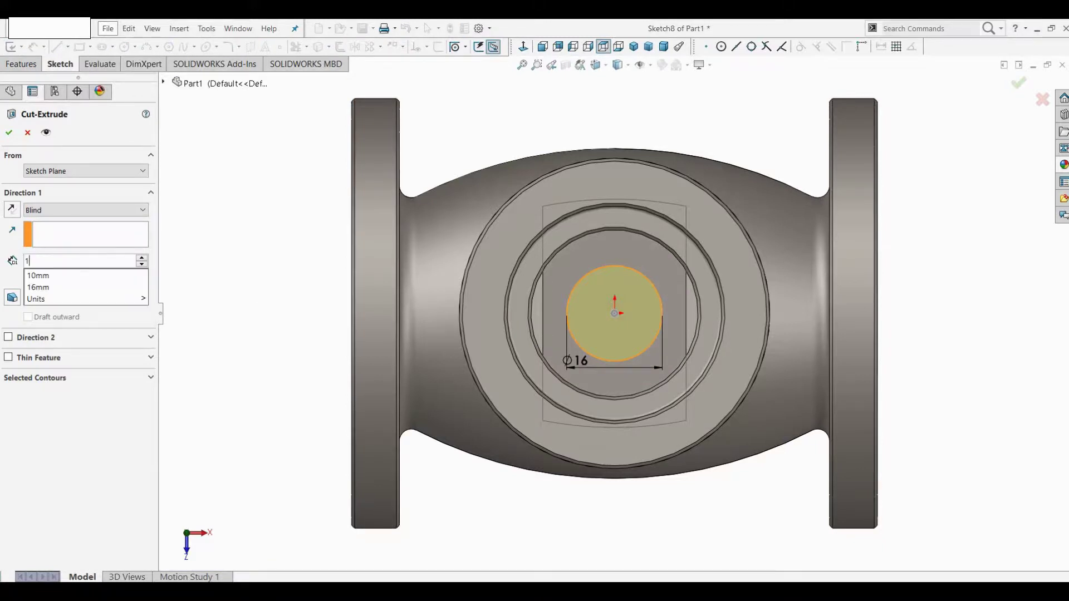
mouse_move(83, 276)
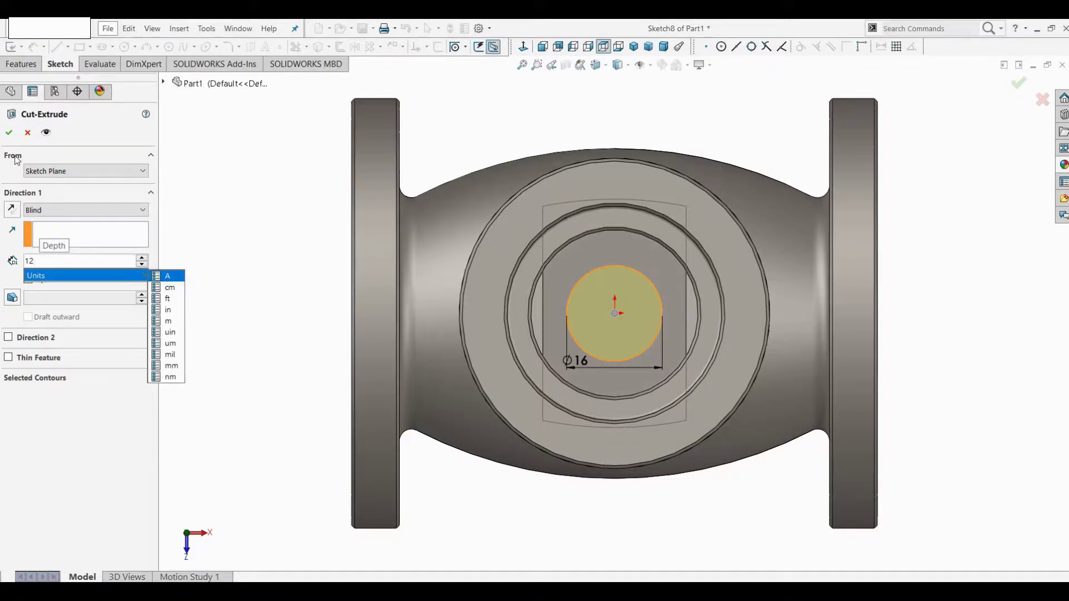
click(8, 134)
middle_drag(267, 289, 228, 96)
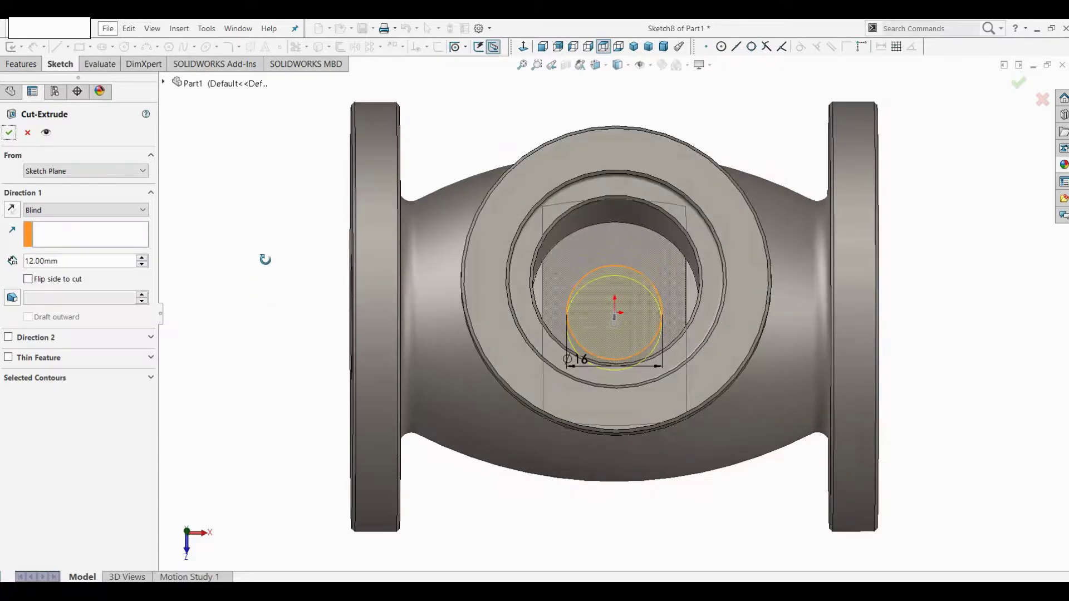
click(9, 133)
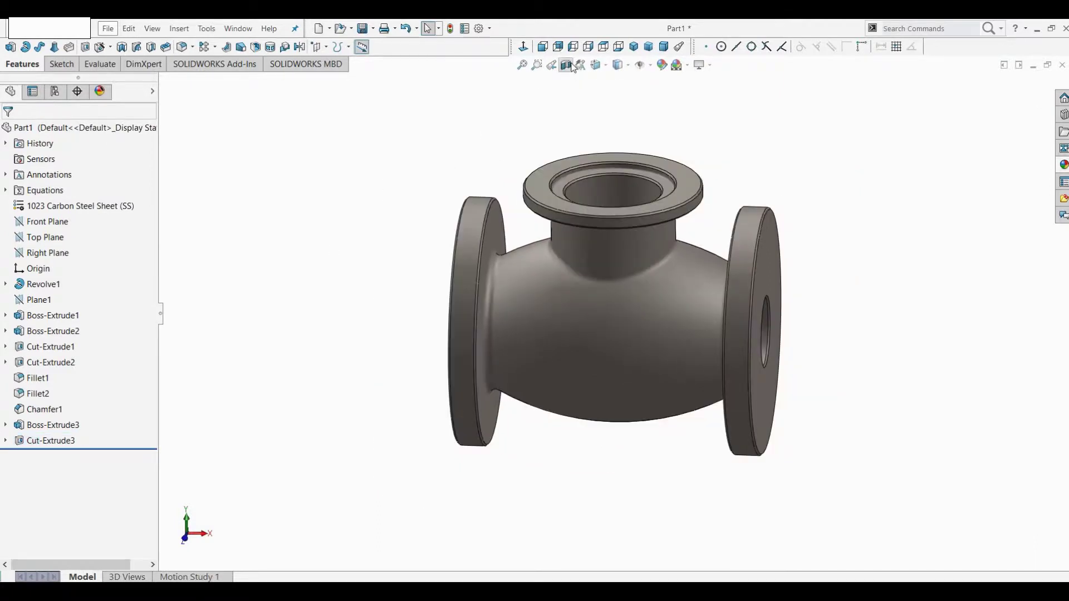
click(572, 65)
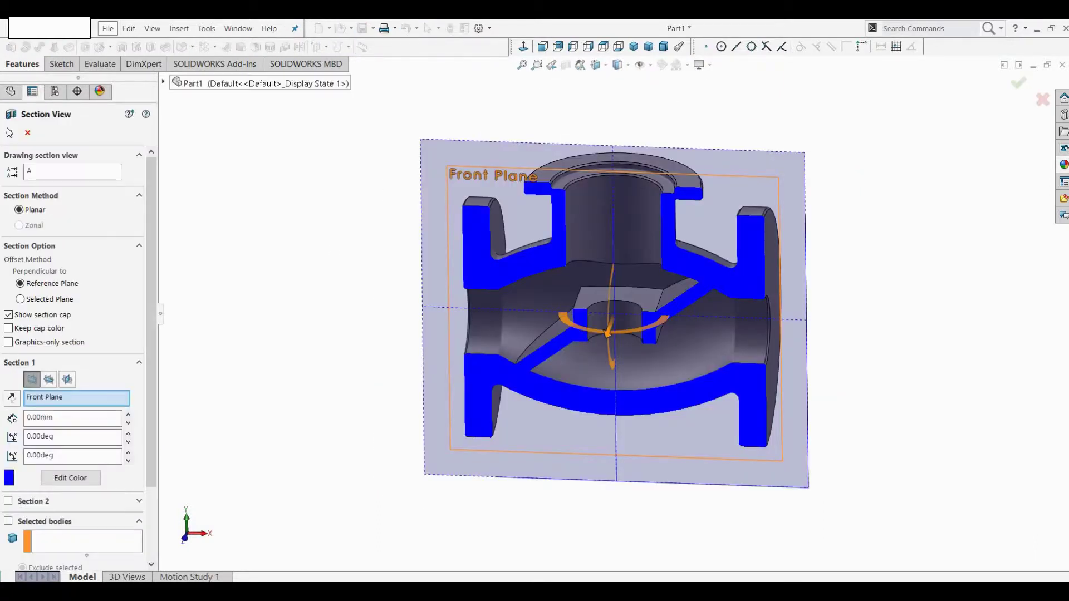
click(27, 133)
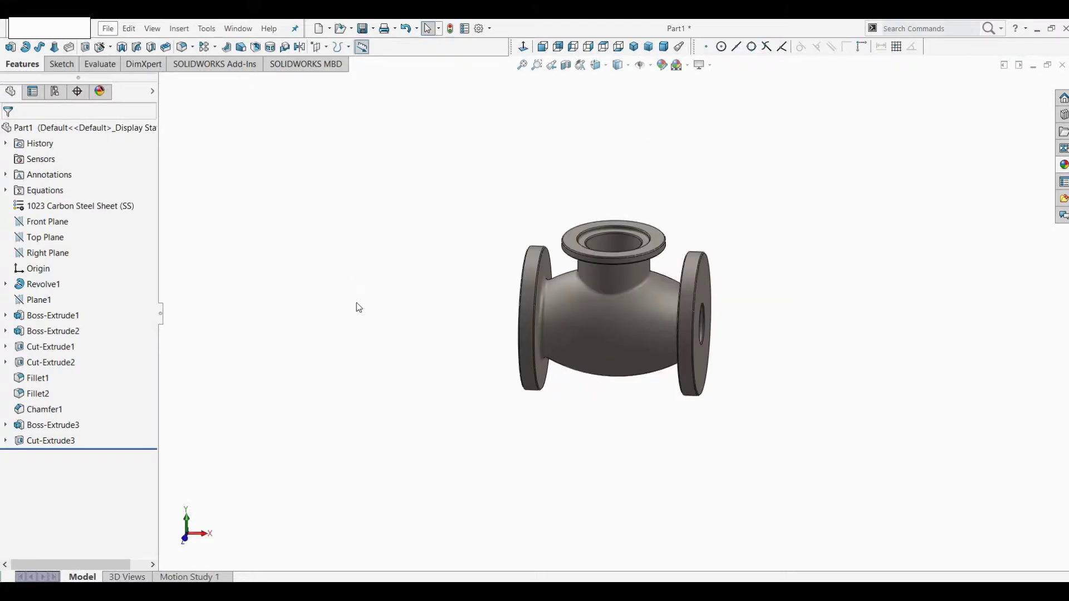
- Select the right flange face and begin a Hole Wizard ISO Ø8.0 dowel hole, moving to Positions
middle_drag(357, 305, 301, 276)
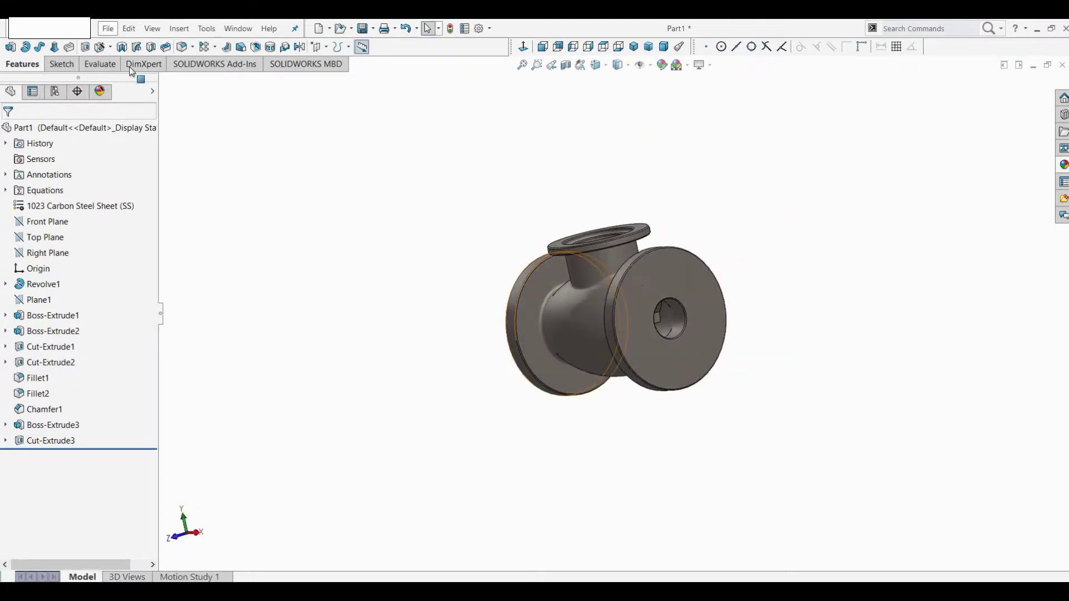
click(690, 351)
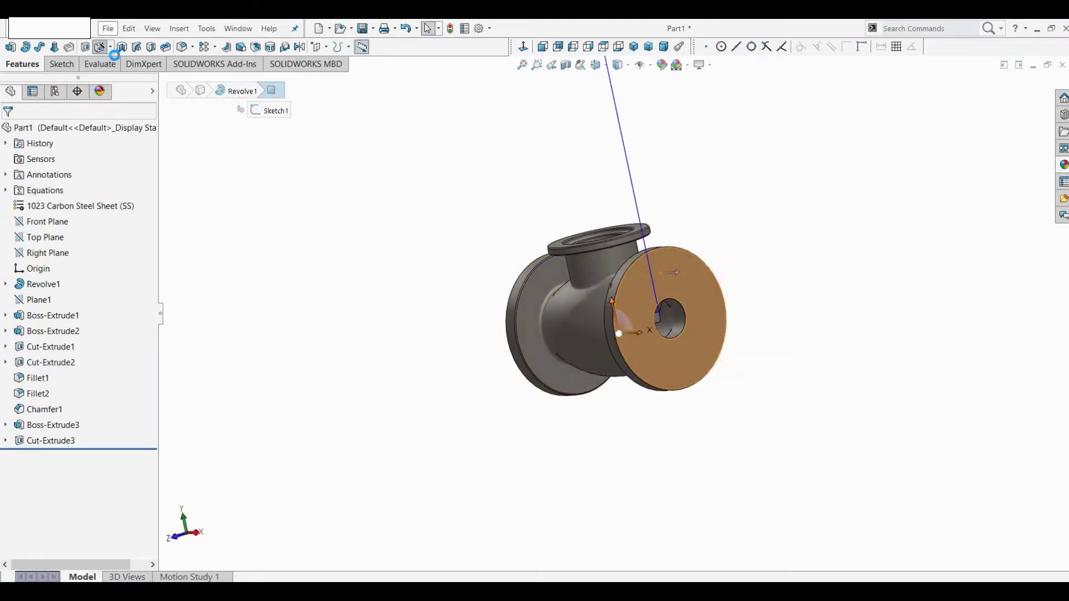
click(90, 263)
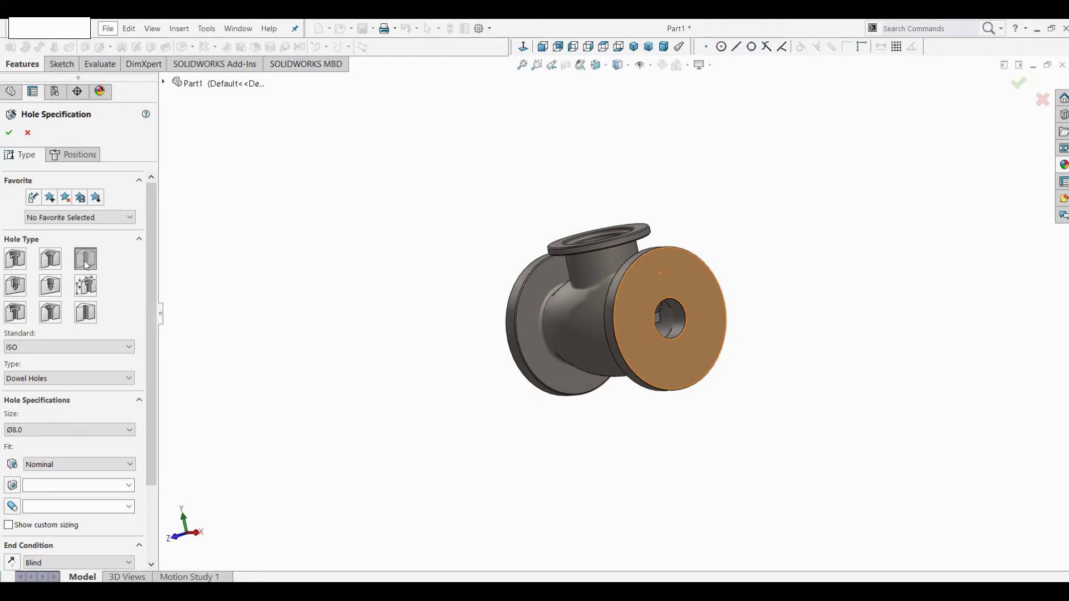
click(83, 154)
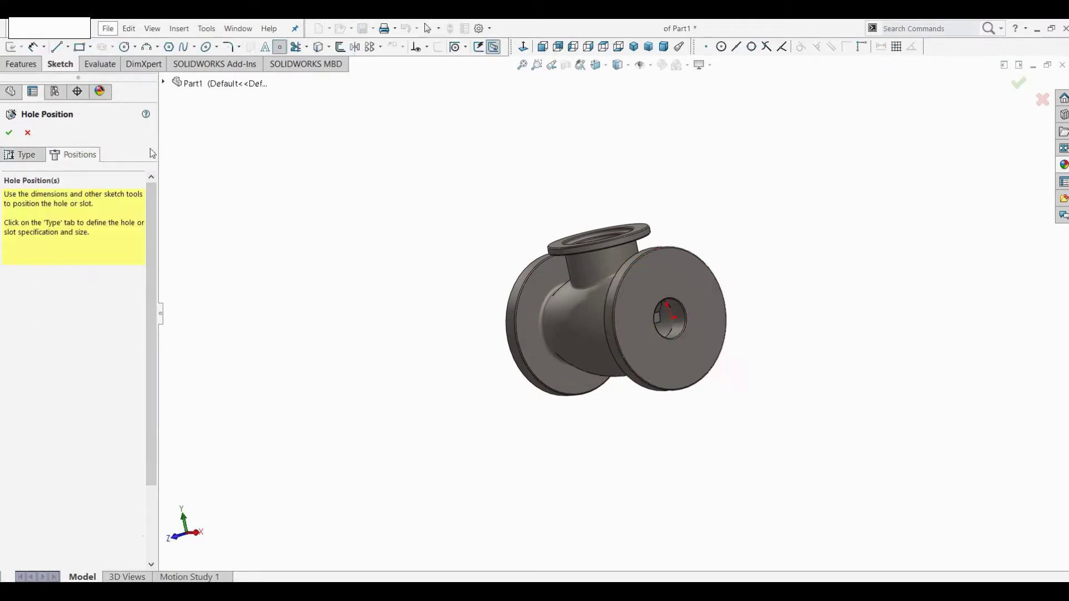
- Place four dowel hole points at the flange's top, right, bottom and left
click(543, 49)
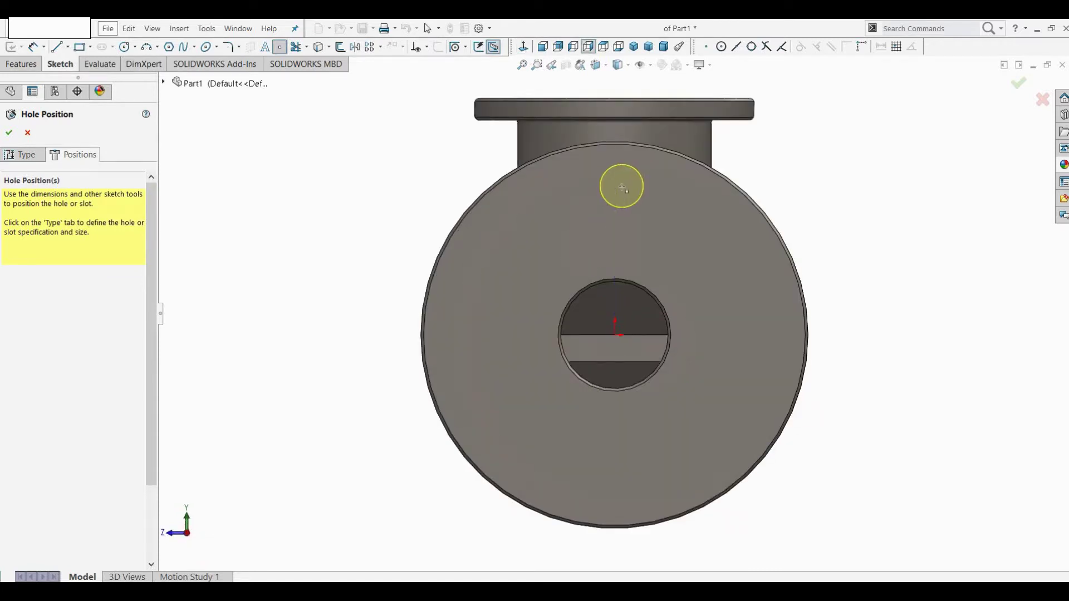
click(615, 186)
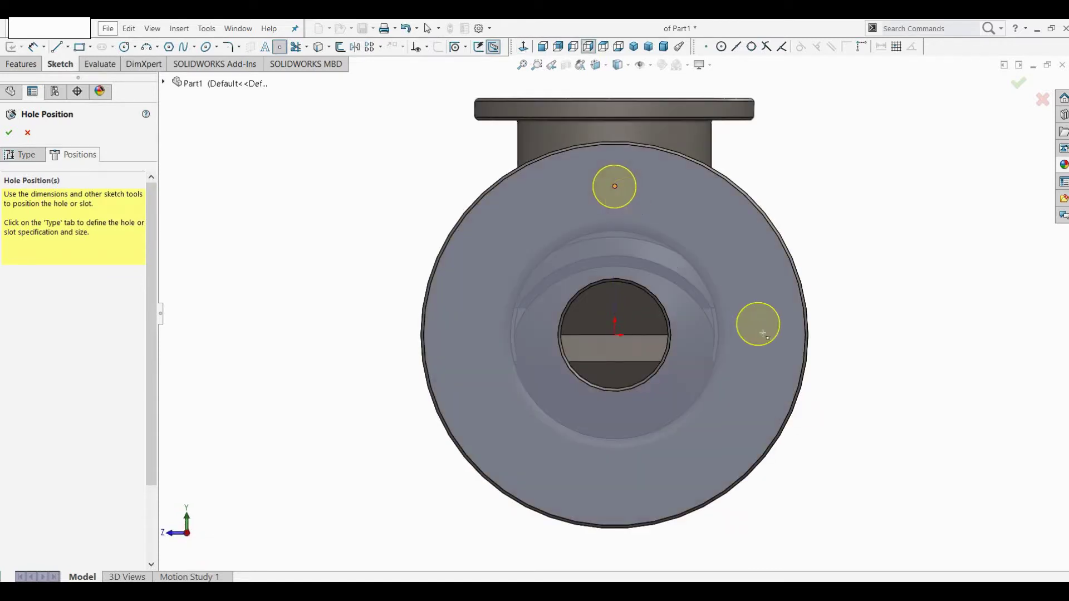
click(763, 335)
click(615, 491)
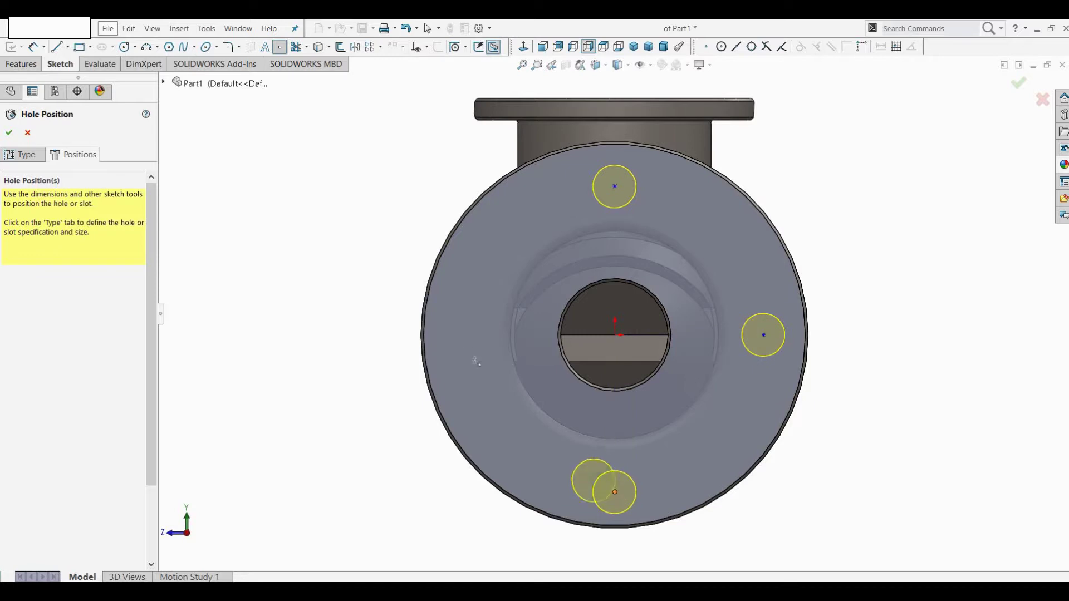
click(471, 335)
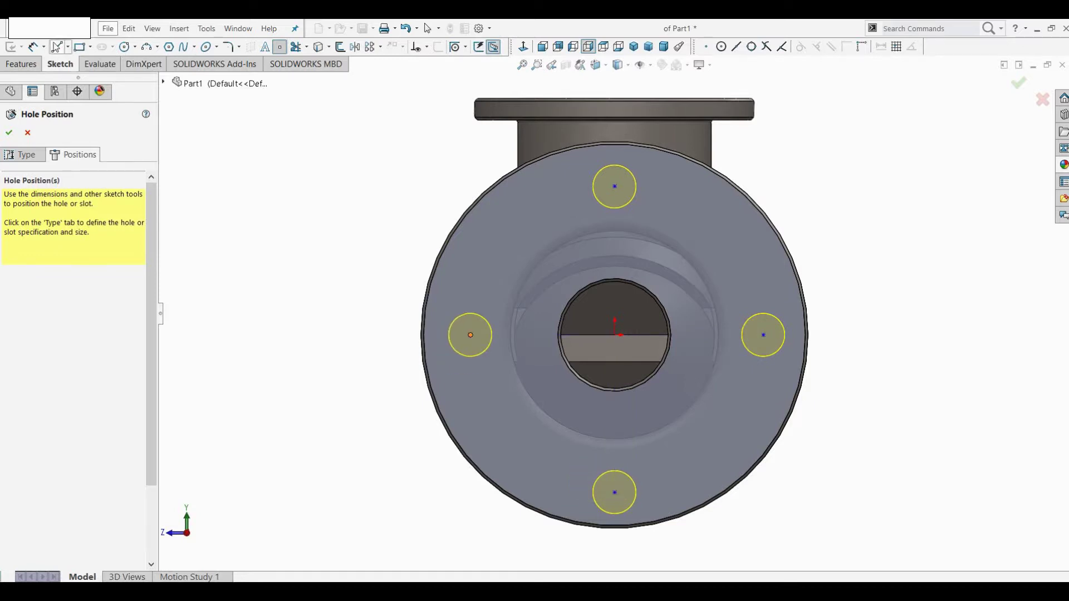
- Draw centerlines from the top and right hole points to the flange centre
click(67, 47)
click(72, 71)
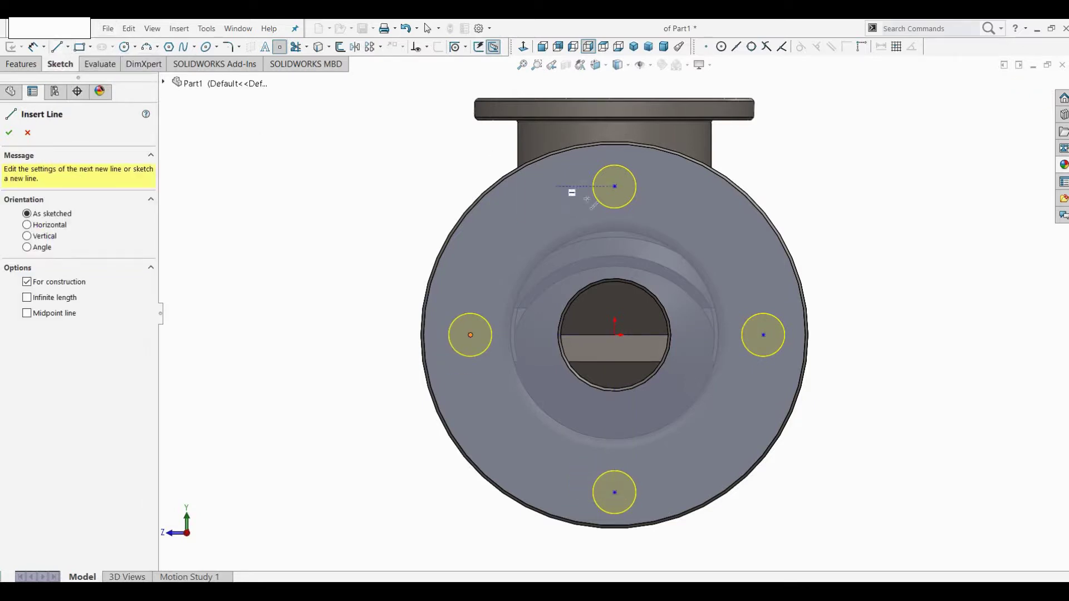
click(615, 186)
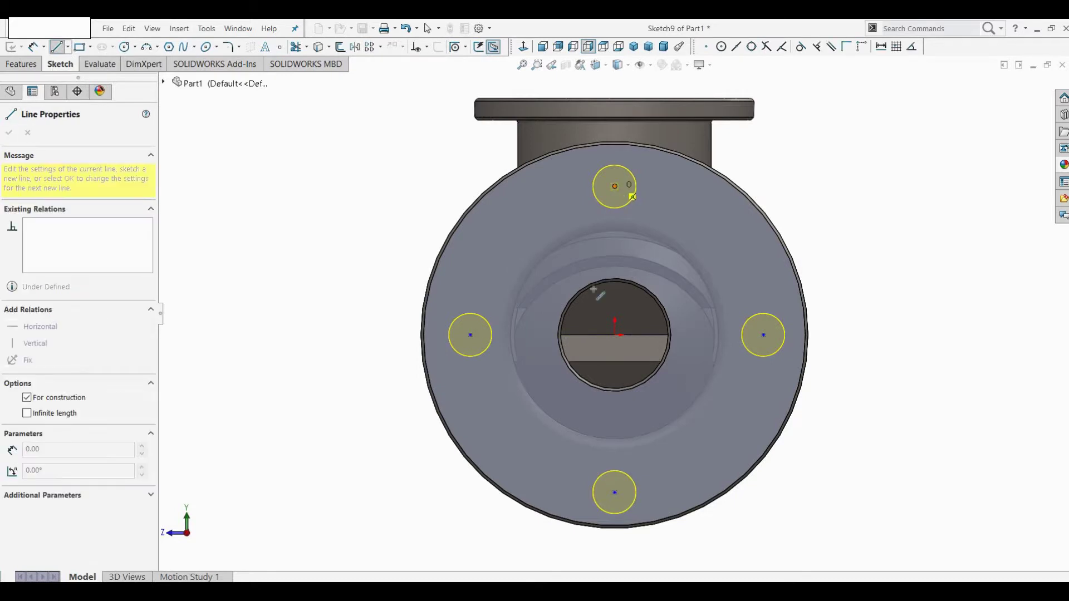
click(615, 334)
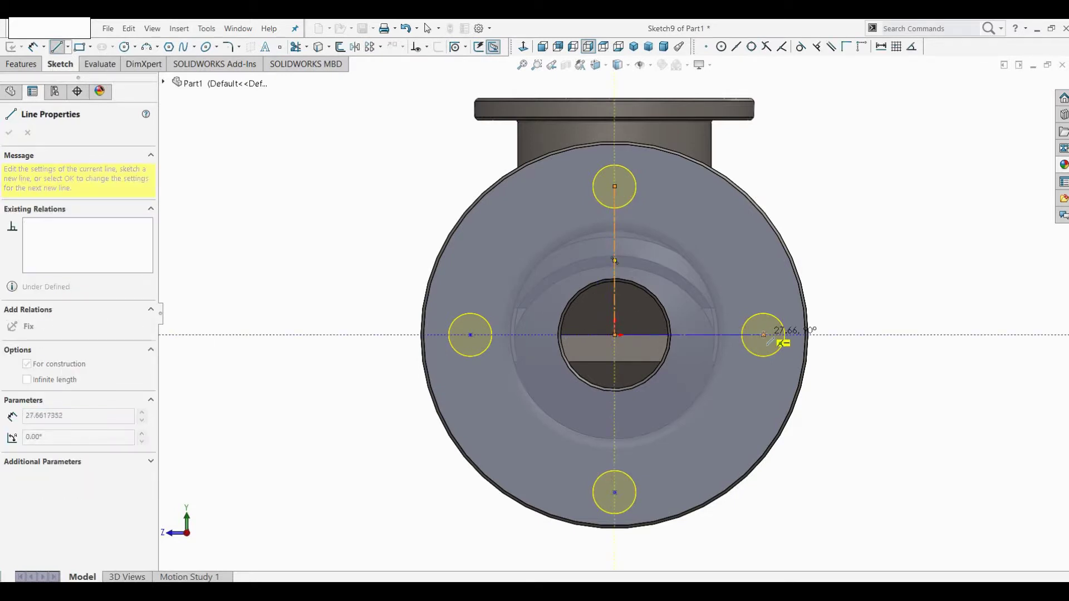
click(763, 335)
- Draw a circle centred on the flange centre through the top hole point
click(124, 48)
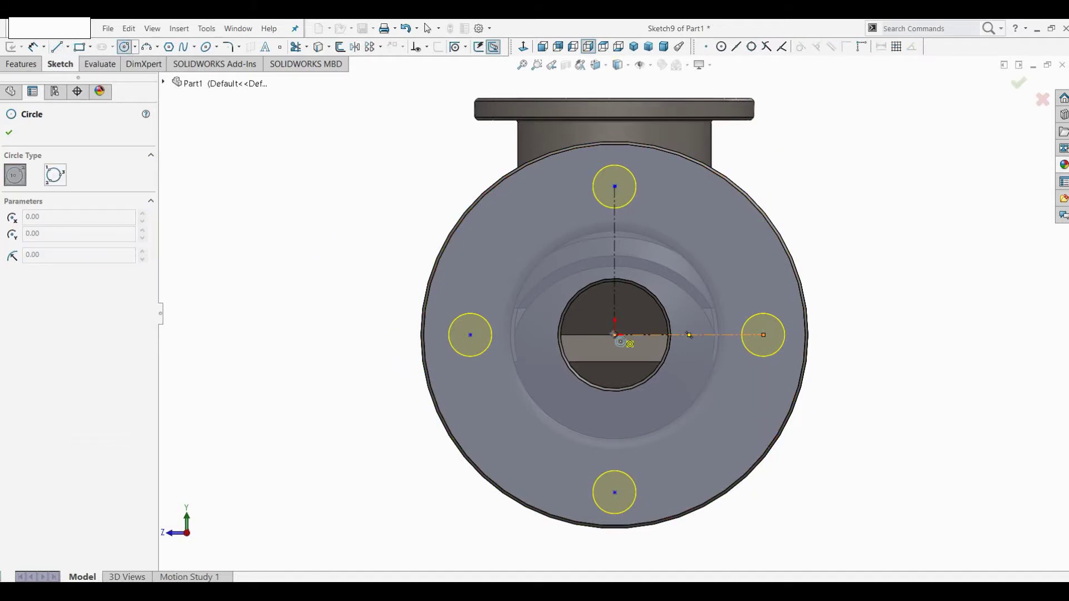
click(615, 335)
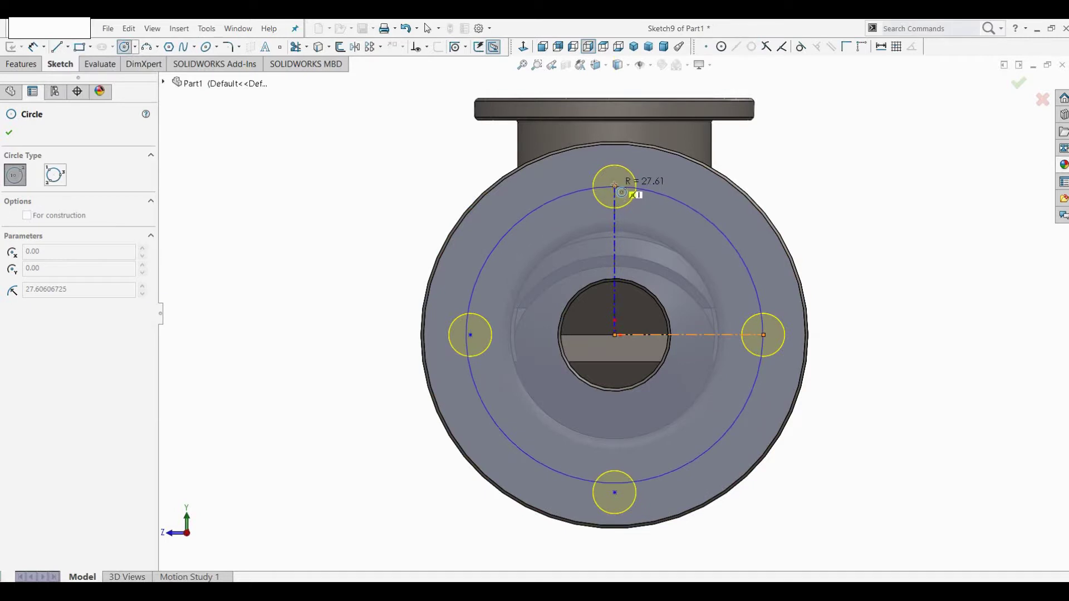
click(615, 186)
click(43, 49)
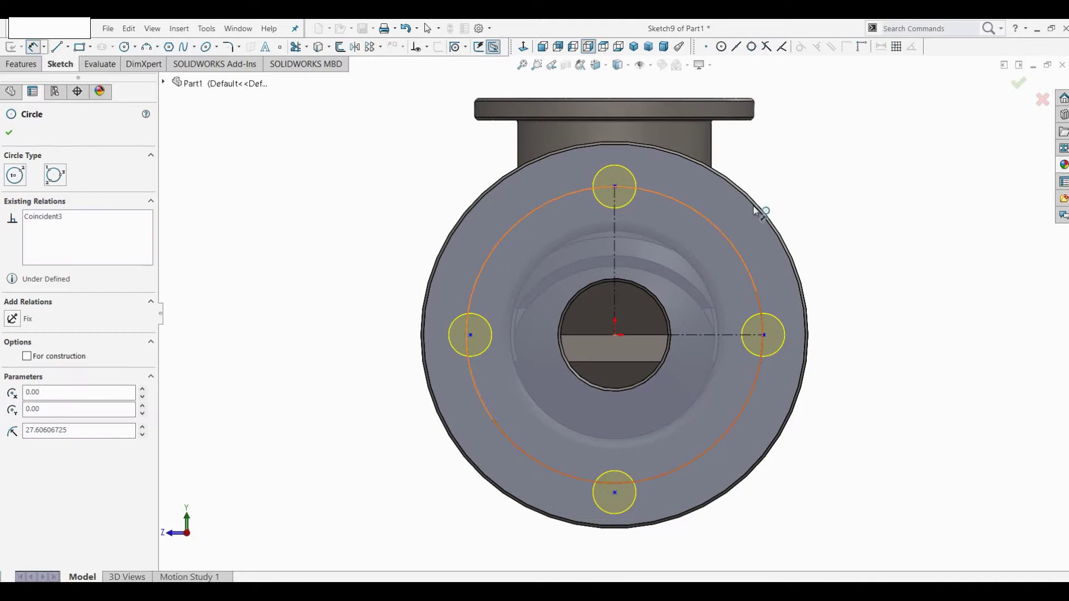
- Dimension that circle's diameter as 56
key(d)
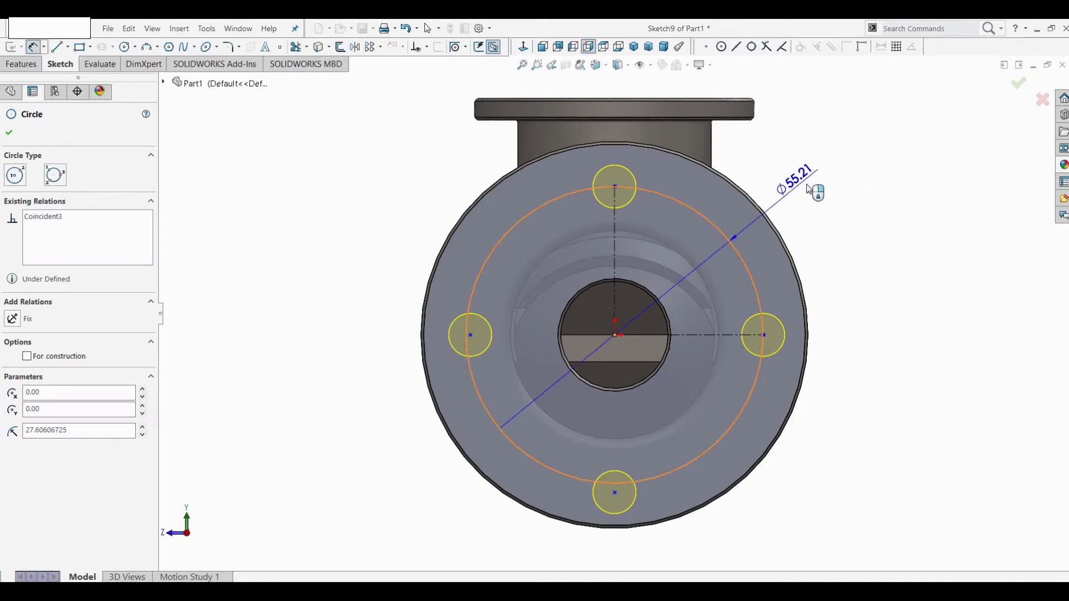
click(805, 187)
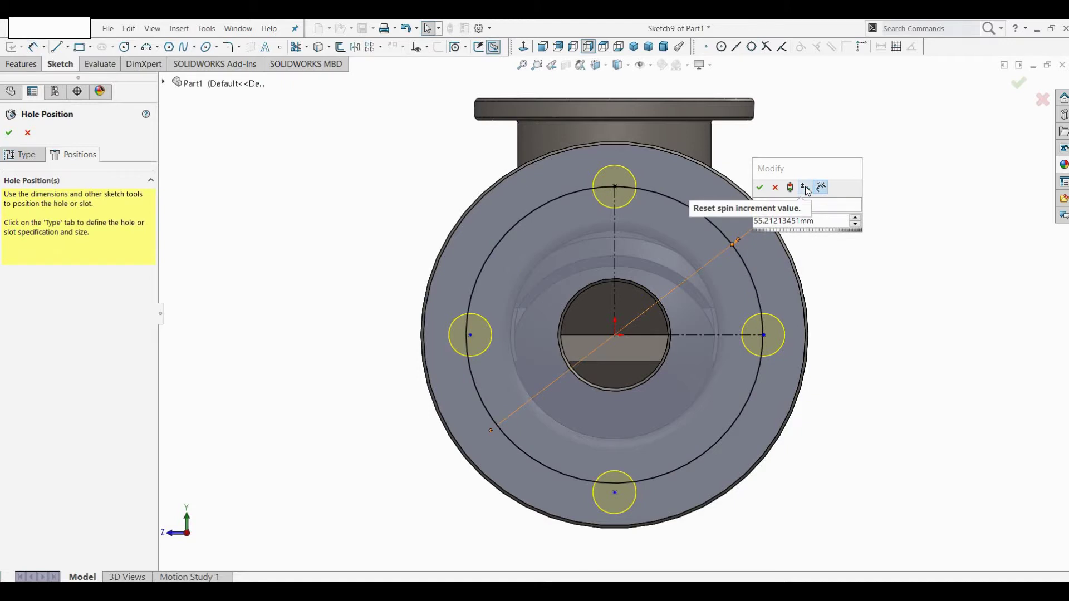
double_click(821, 226)
text(56)
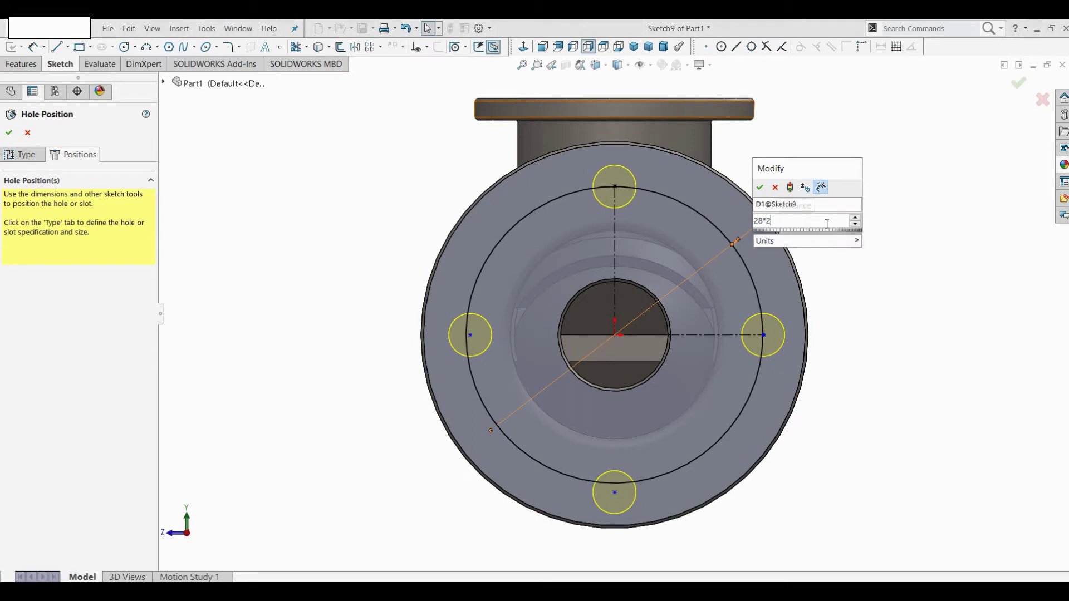
key(Return)
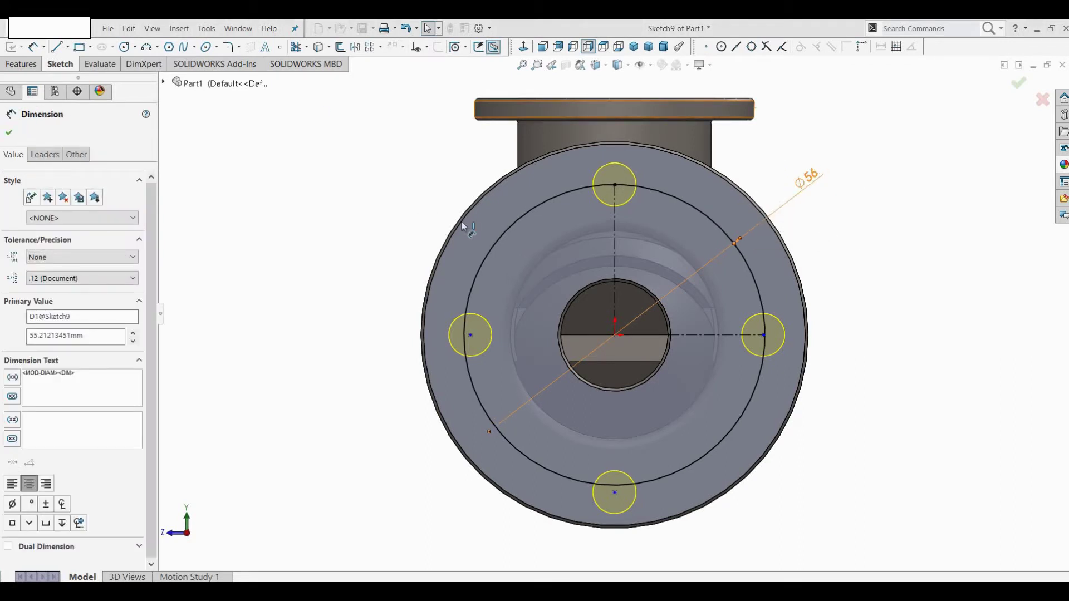
key(Escape)
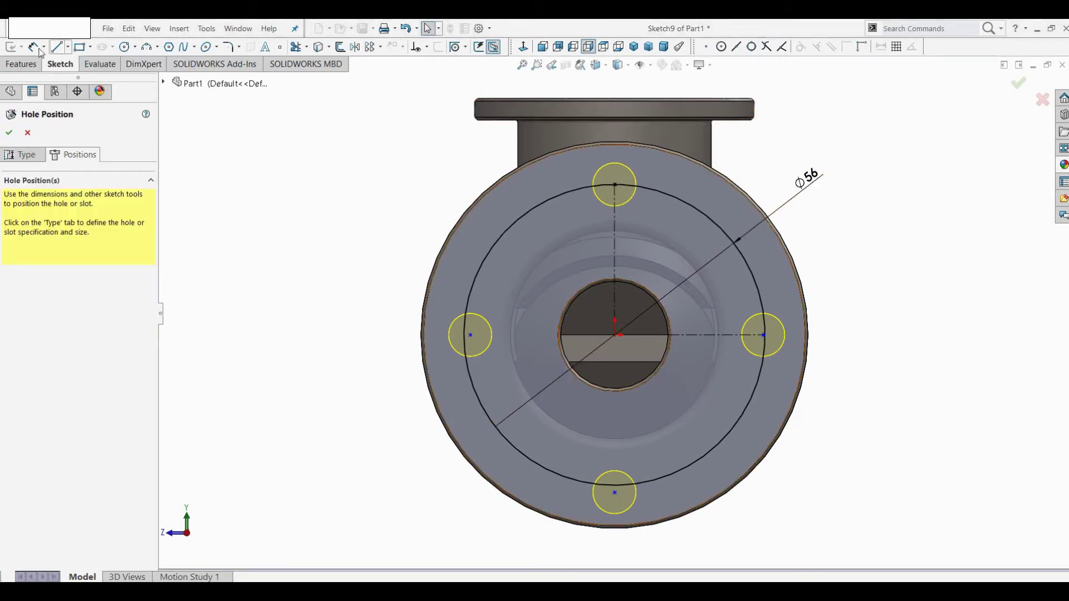
- Make a hole centre coincident with the horizontal centre line
click(37, 49)
click(470, 336)
ctrl+click(685, 335)
click(426, 46)
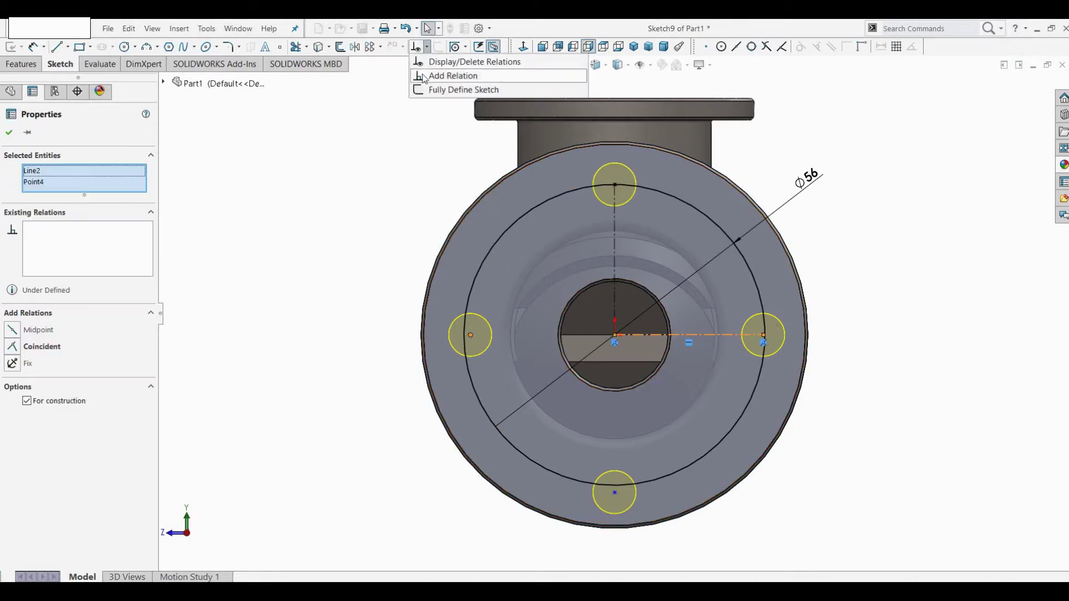
click(440, 74)
click(25, 351)
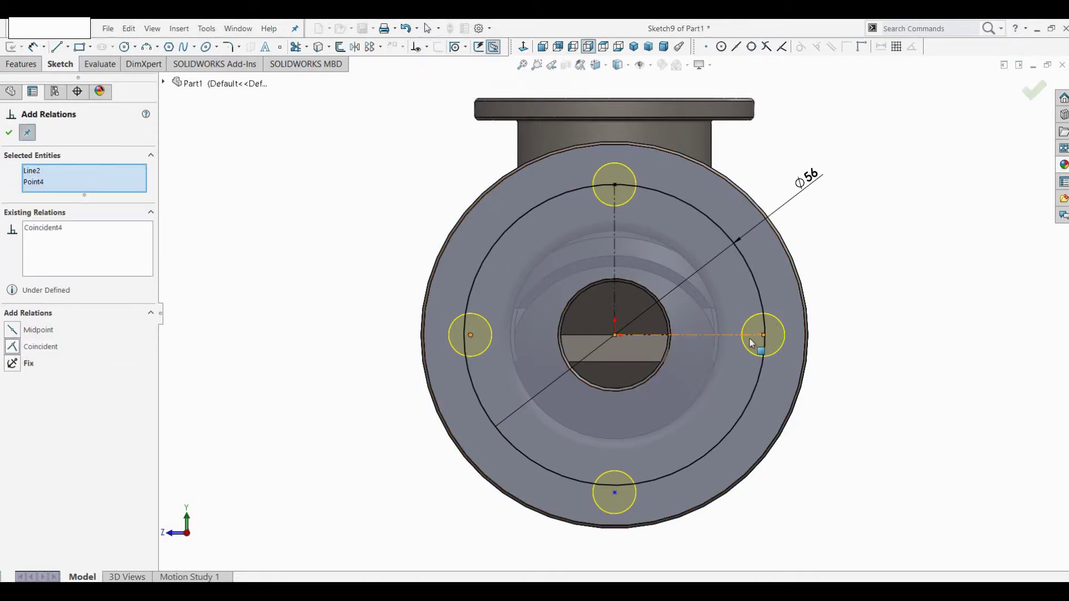
- Put the right and left hole centres on the Ø56 circle
click(764, 335)
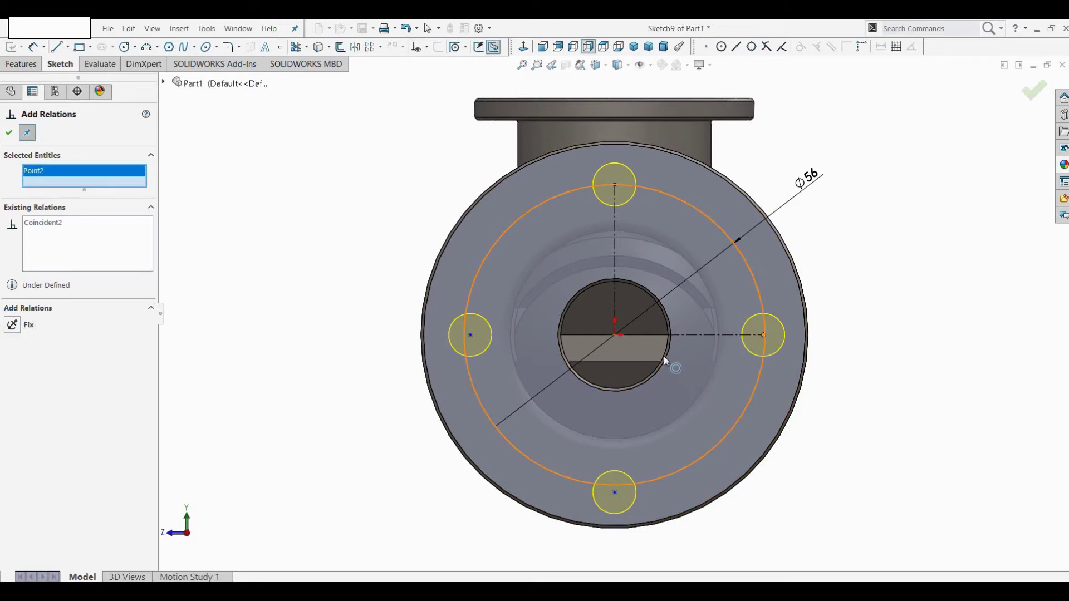
click(588, 348)
scroll(588, 347, up, 2)
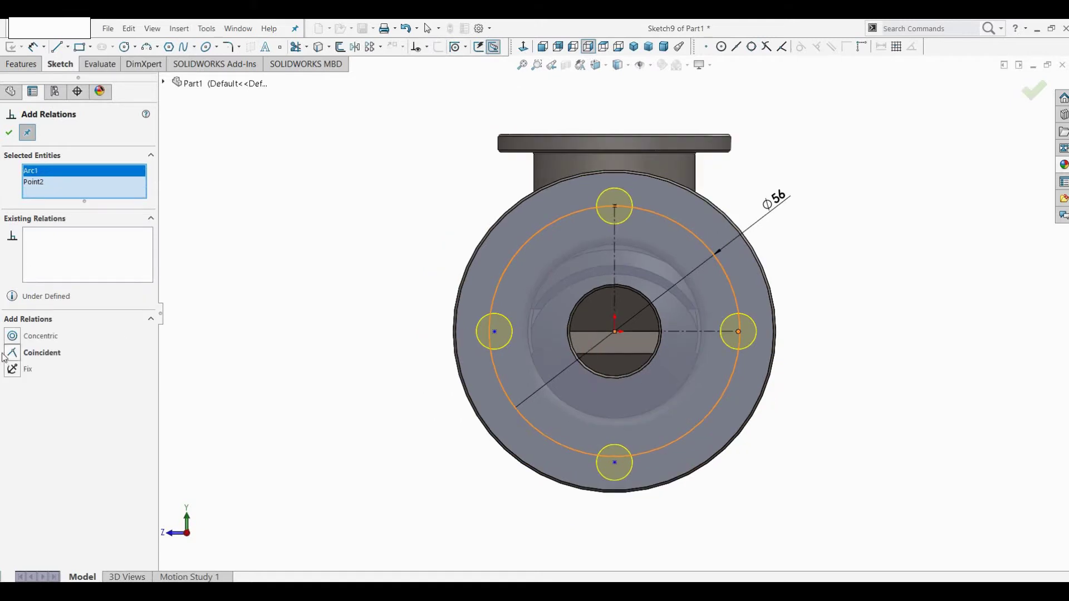
click(12, 354)
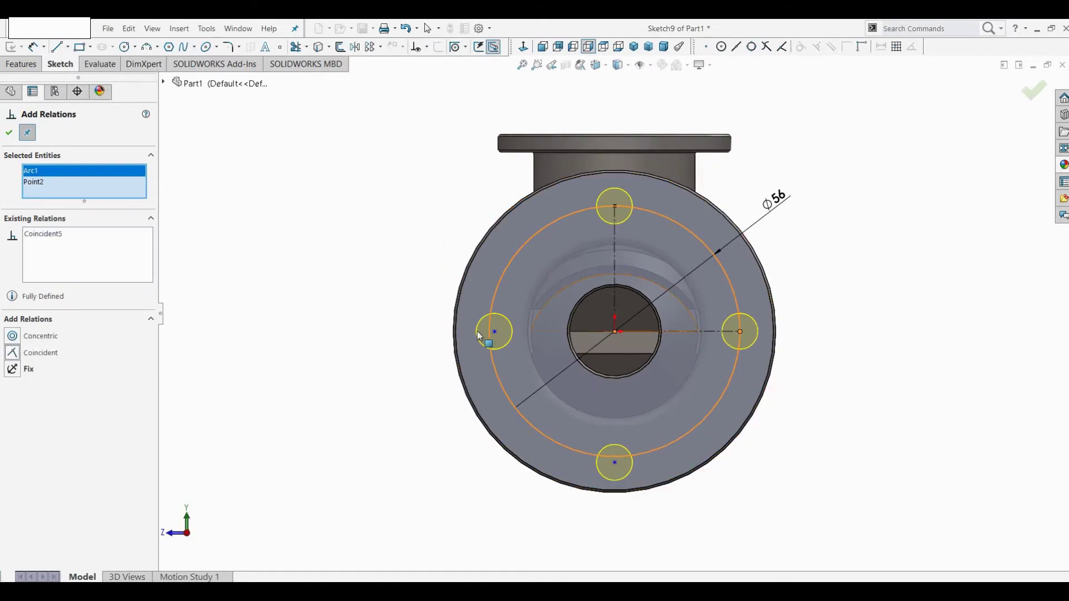
click(494, 332)
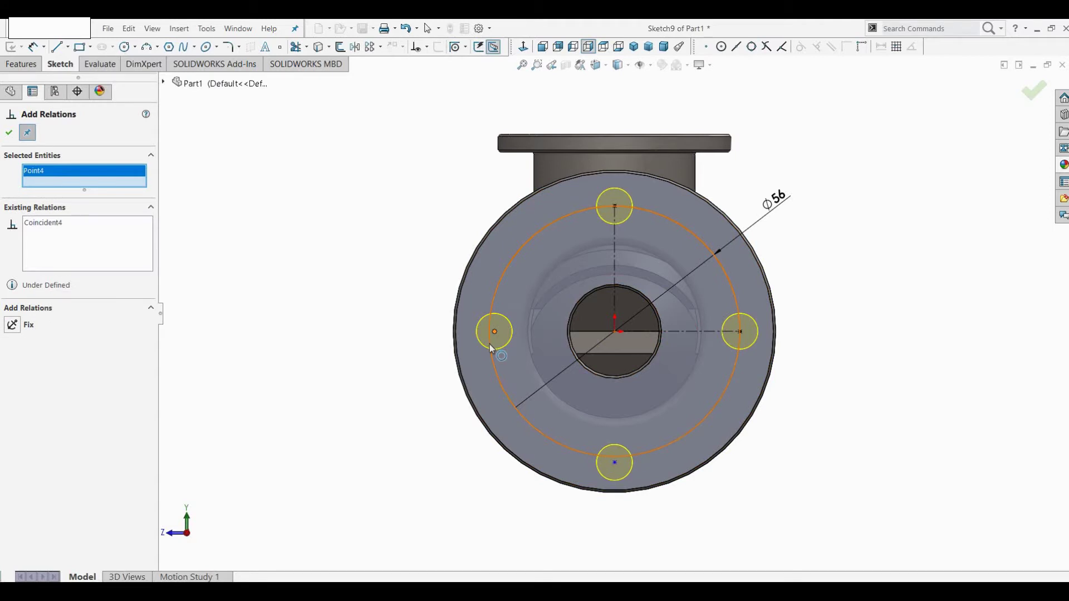
click(490, 348)
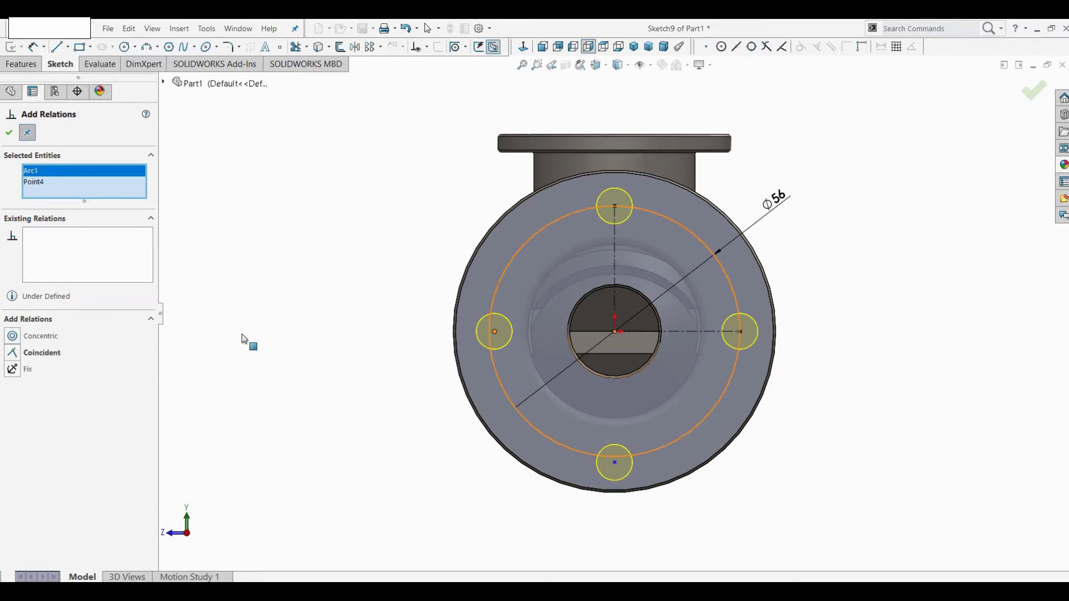
click(653, 415)
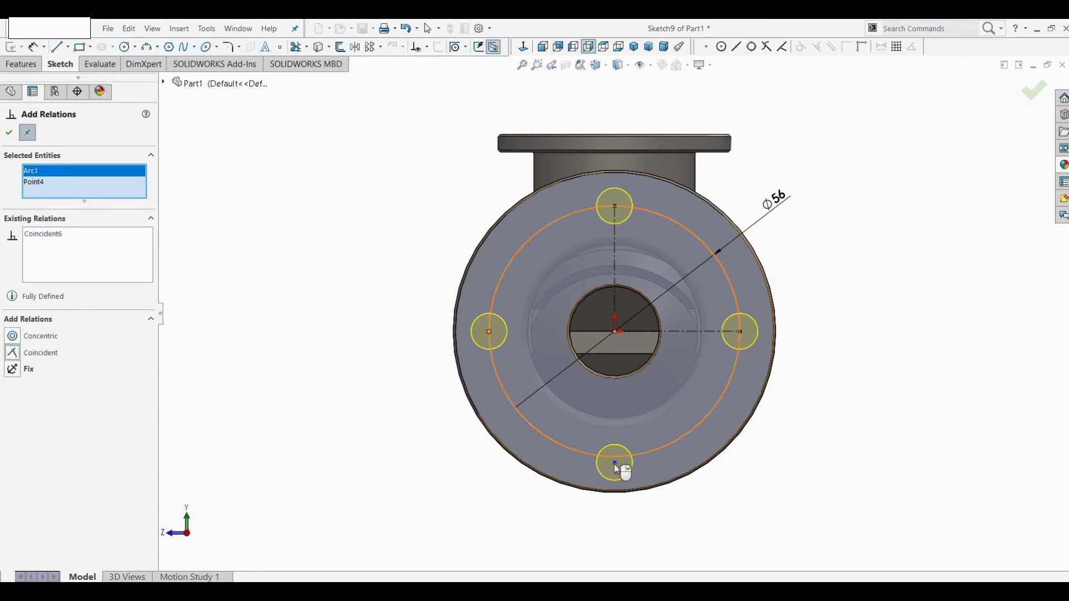
- Fix the bottom hole centre on the Ø56 circle and vertical line, then finish the dowel holes
click(615, 463)
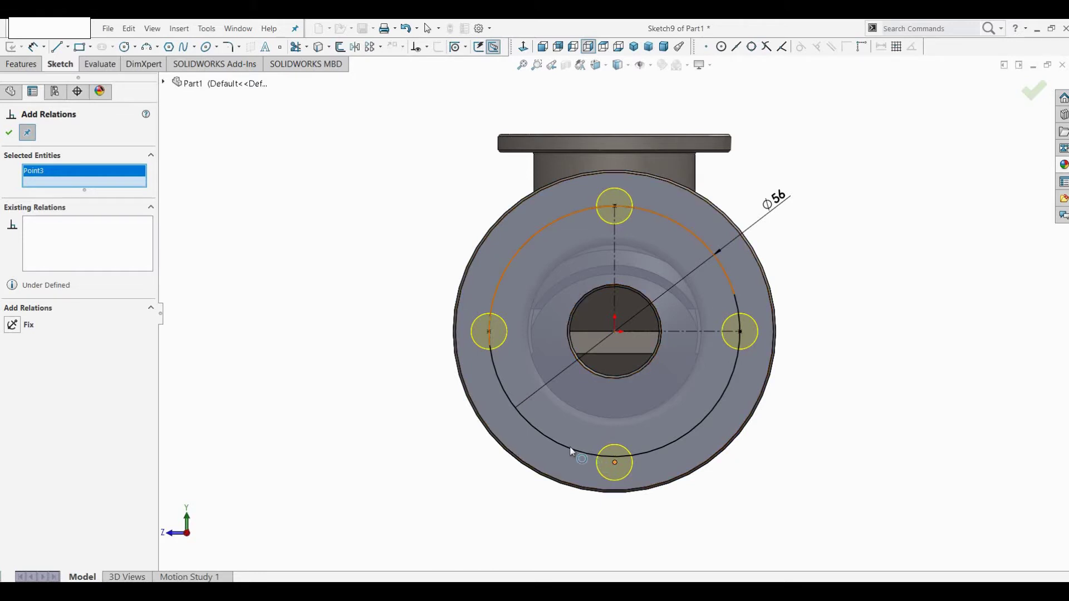
click(571, 451)
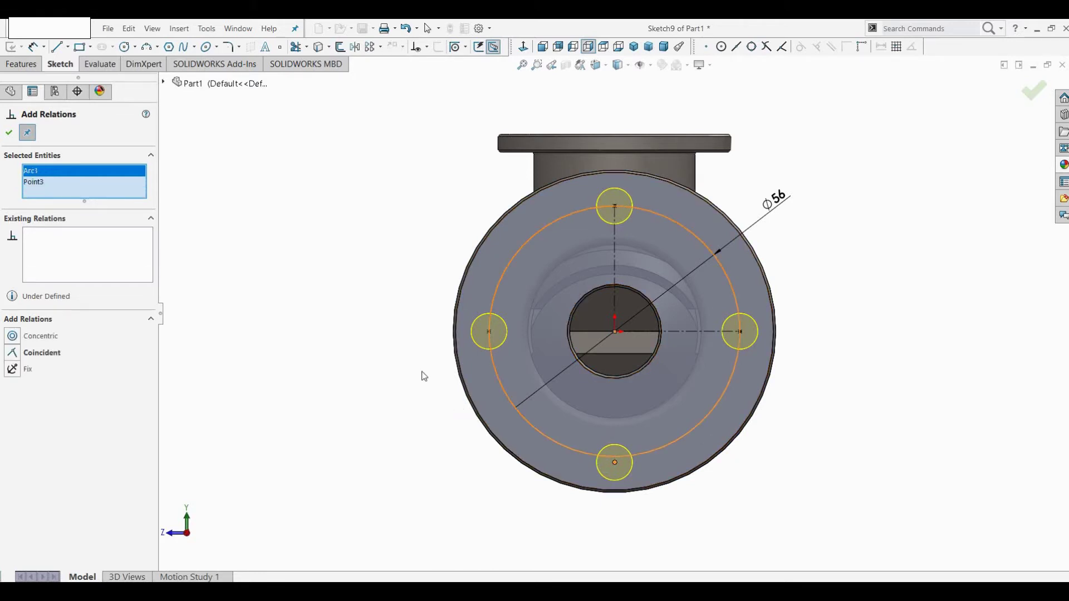
click(13, 353)
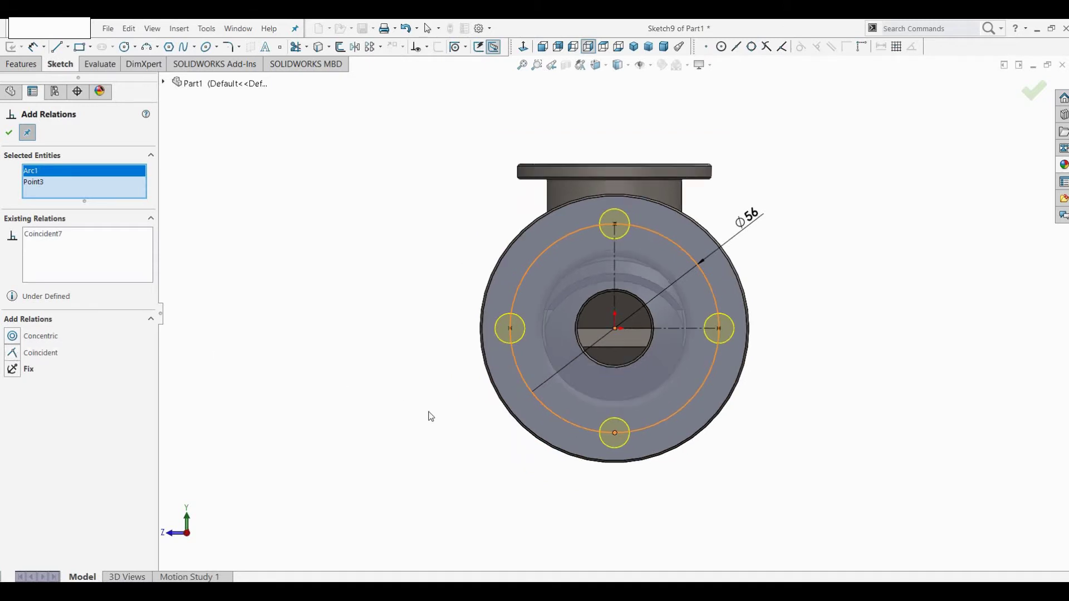
scroll(613, 257, down, 2)
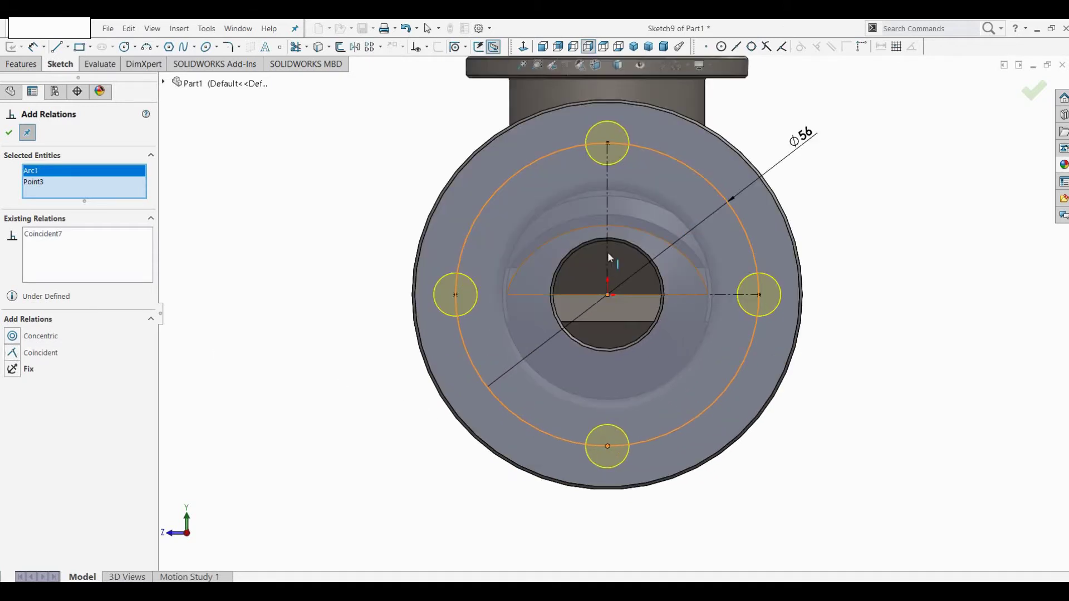
click(607, 251)
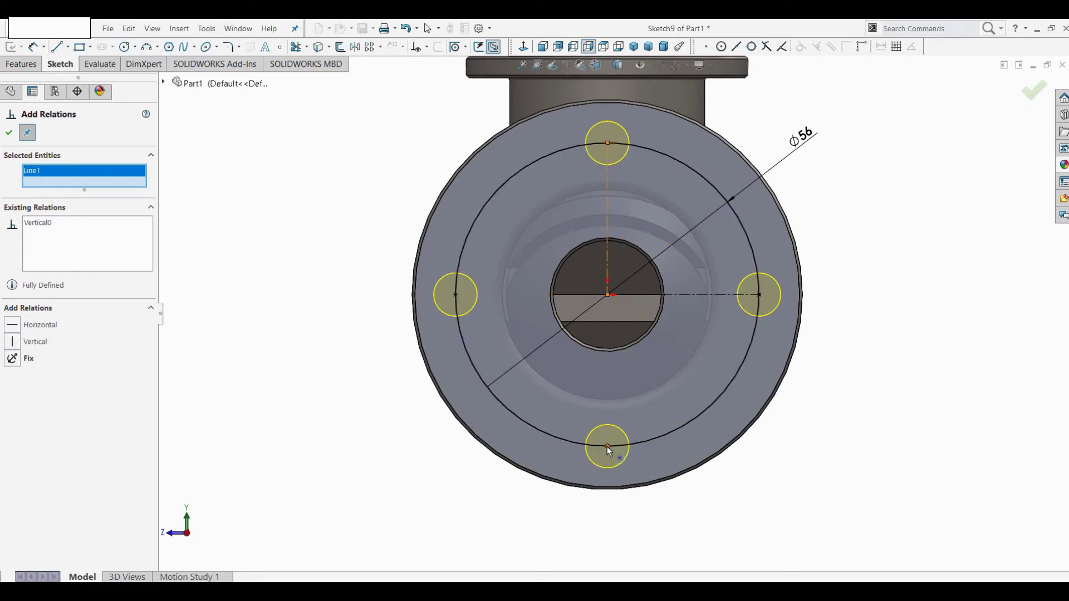
click(607, 447)
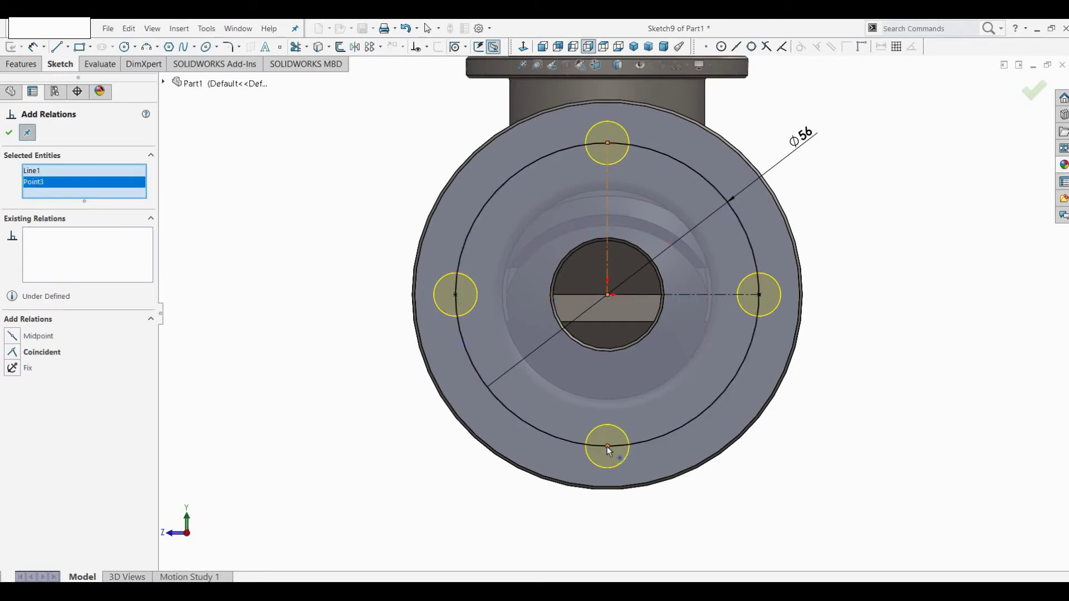
click(13, 352)
click(9, 134)
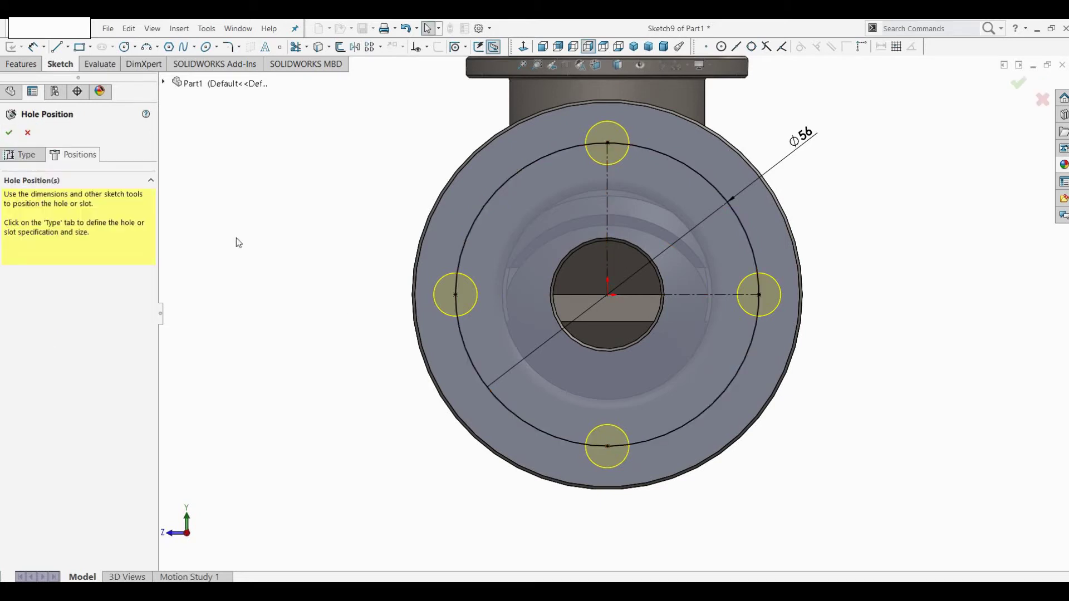
click(8, 135)
mouse_move(340, 230)
middle_down()
mouse_move(394, 292)
mouse_move(311, 222)
middle_up()
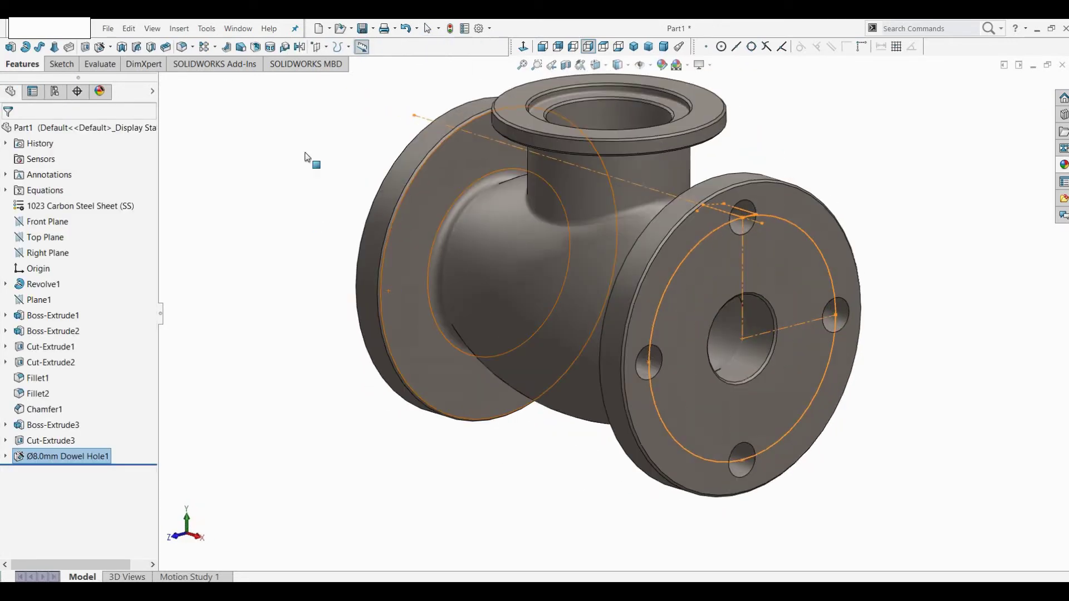
- Create Mirror1 of Ø8.0mm Dowel Hole1 about the Right Plane
scroll(305, 73, down, 2)
click(299, 46)
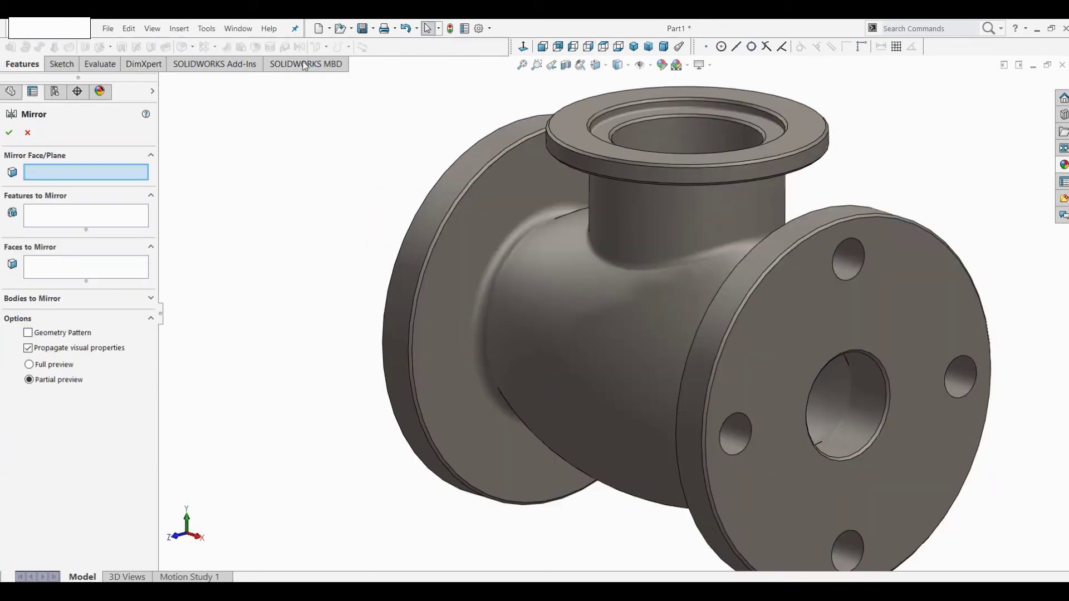
click(58, 214)
click(163, 83)
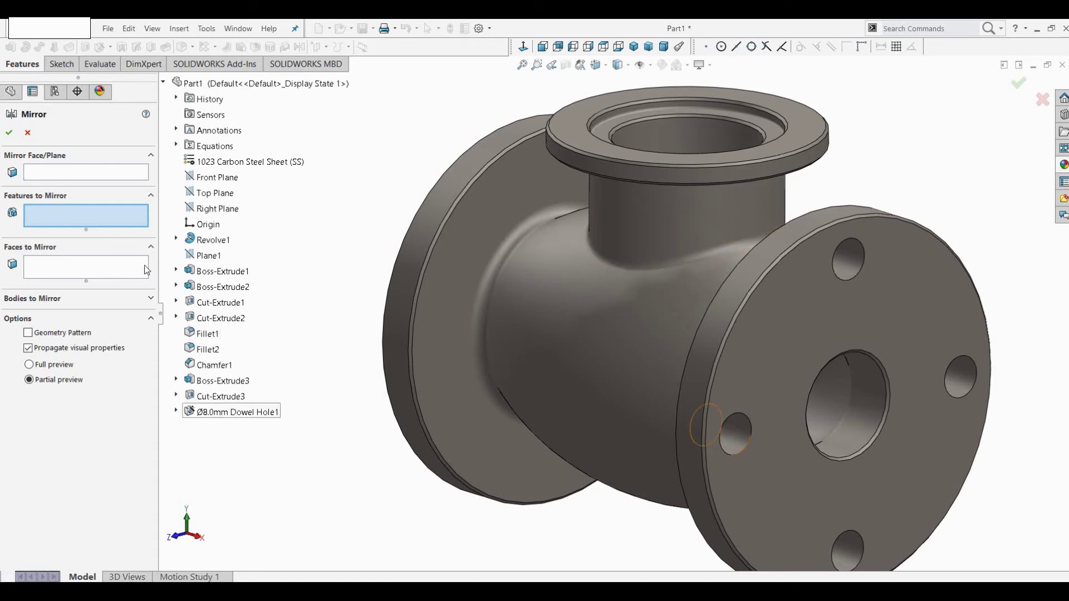
click(57, 176)
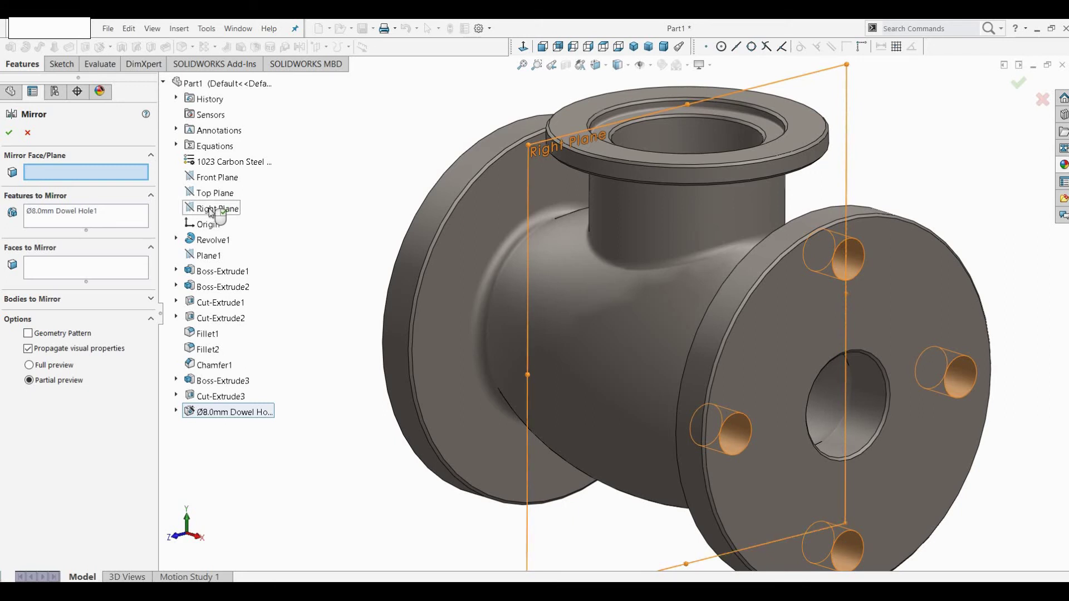
click(215, 209)
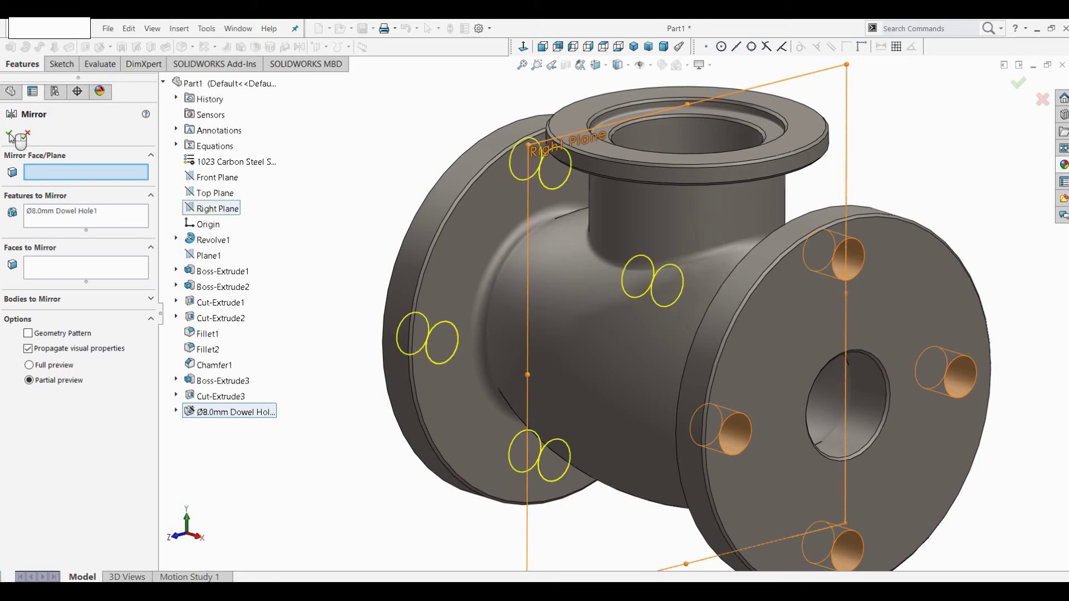
click(9, 135)
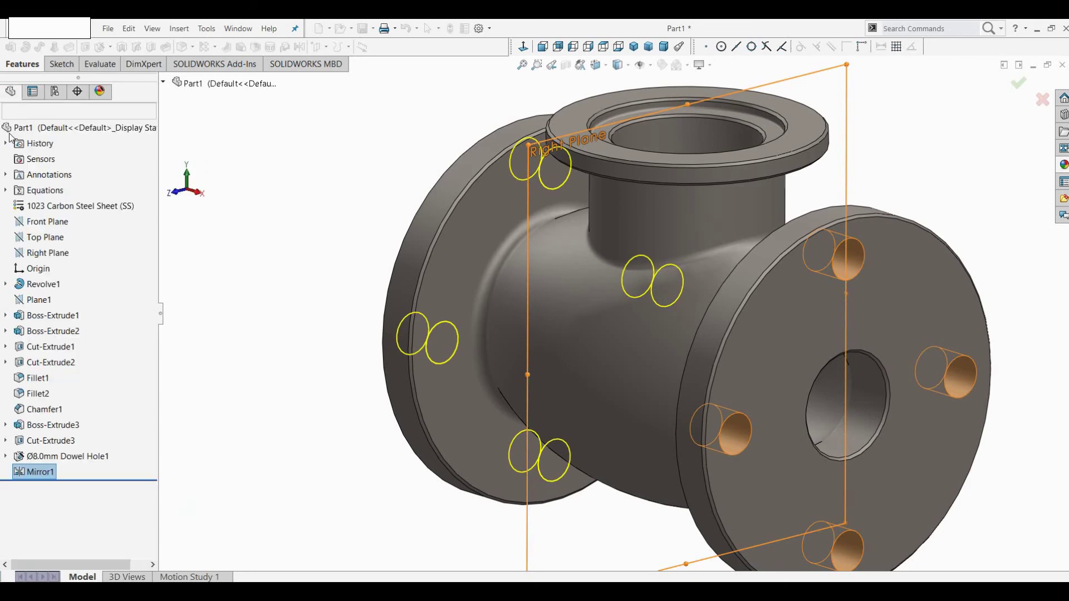
click(256, 238)
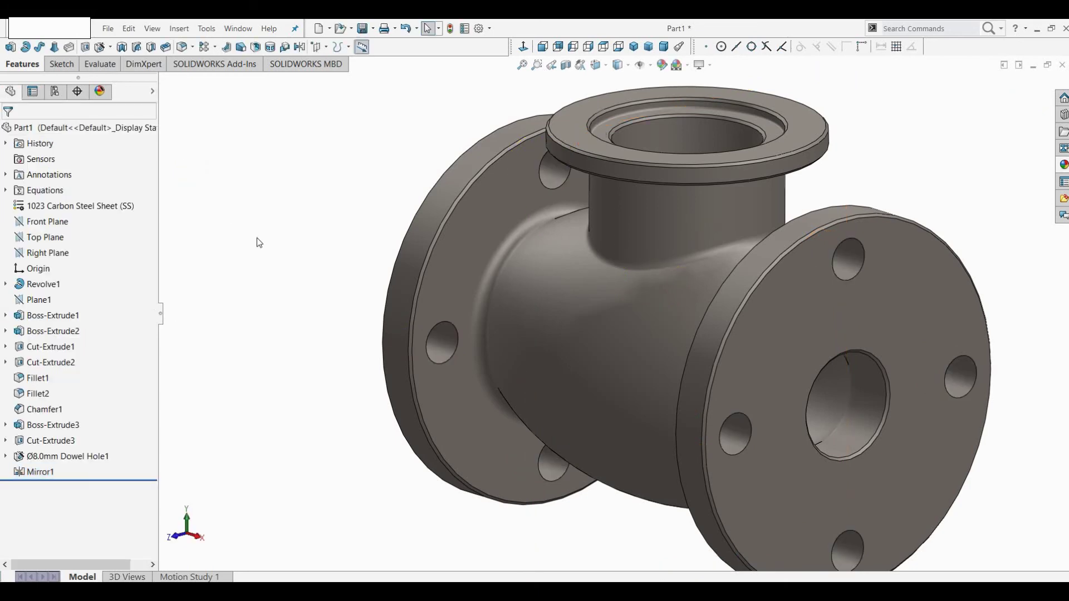
key(f)
mouse_move(361, 269)
middle_down()
mouse_move(334, 300)
mouse_move(189, 375)
mouse_move(169, 430)
mouse_move(251, 384)
mouse_move(525, 436)
mouse_move(573, 477)
mouse_move(489, 472)
middle_up()
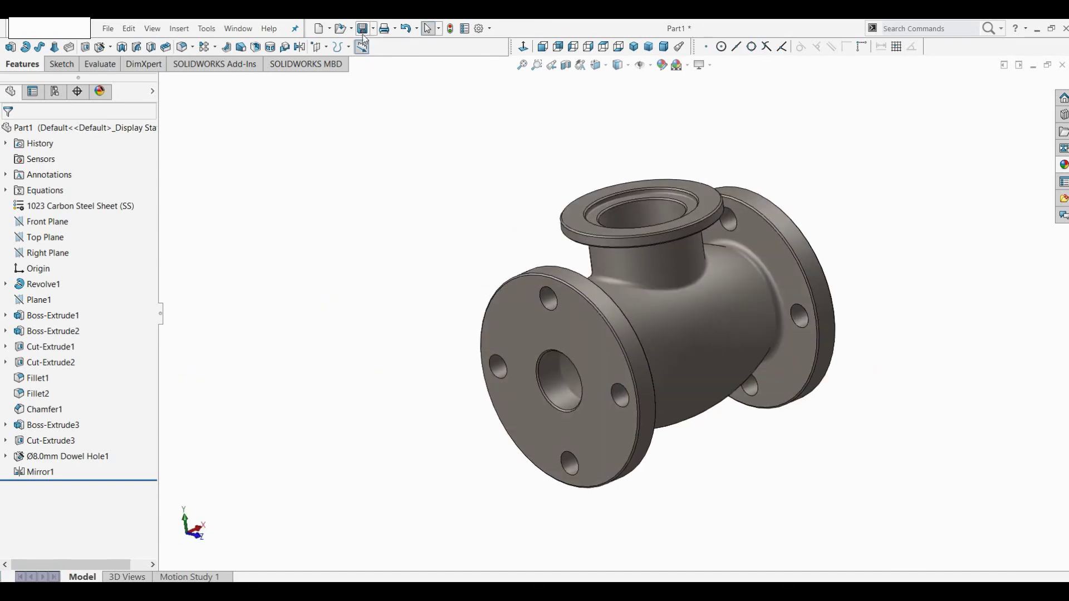